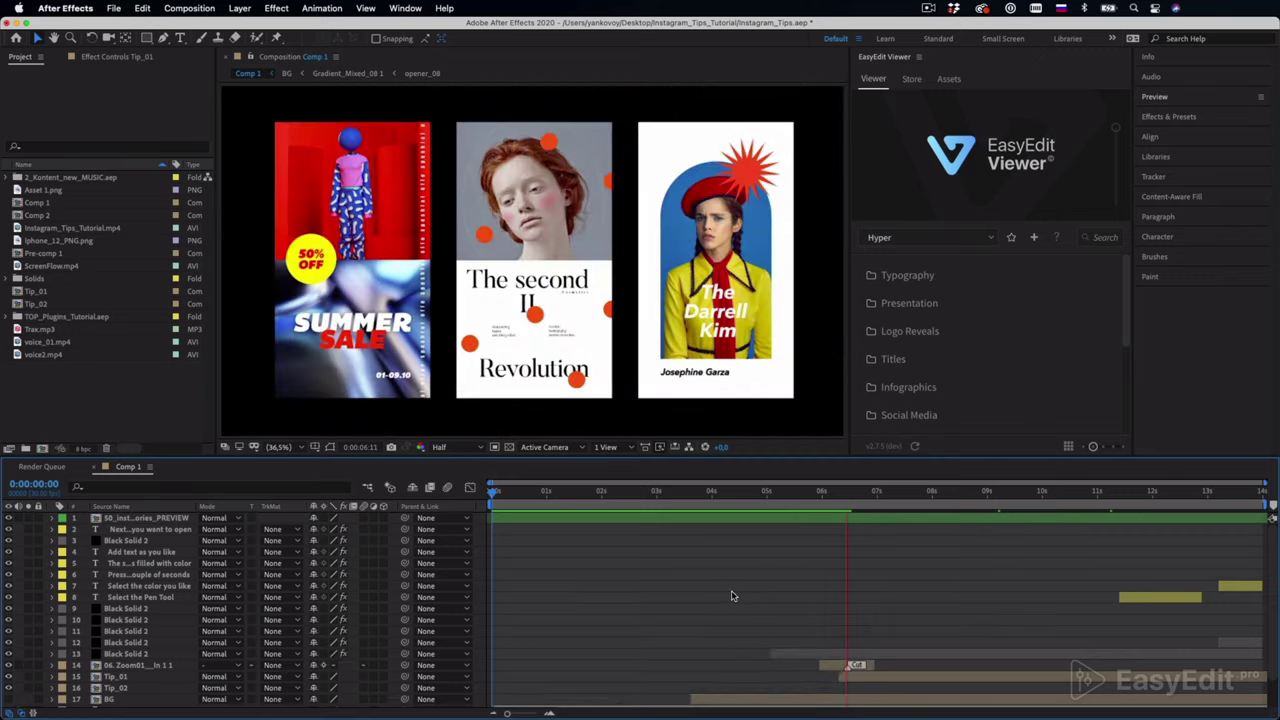
# Stop the Comp 1 RAM preview at 0:00:06:15.
pyautogui.press('space')
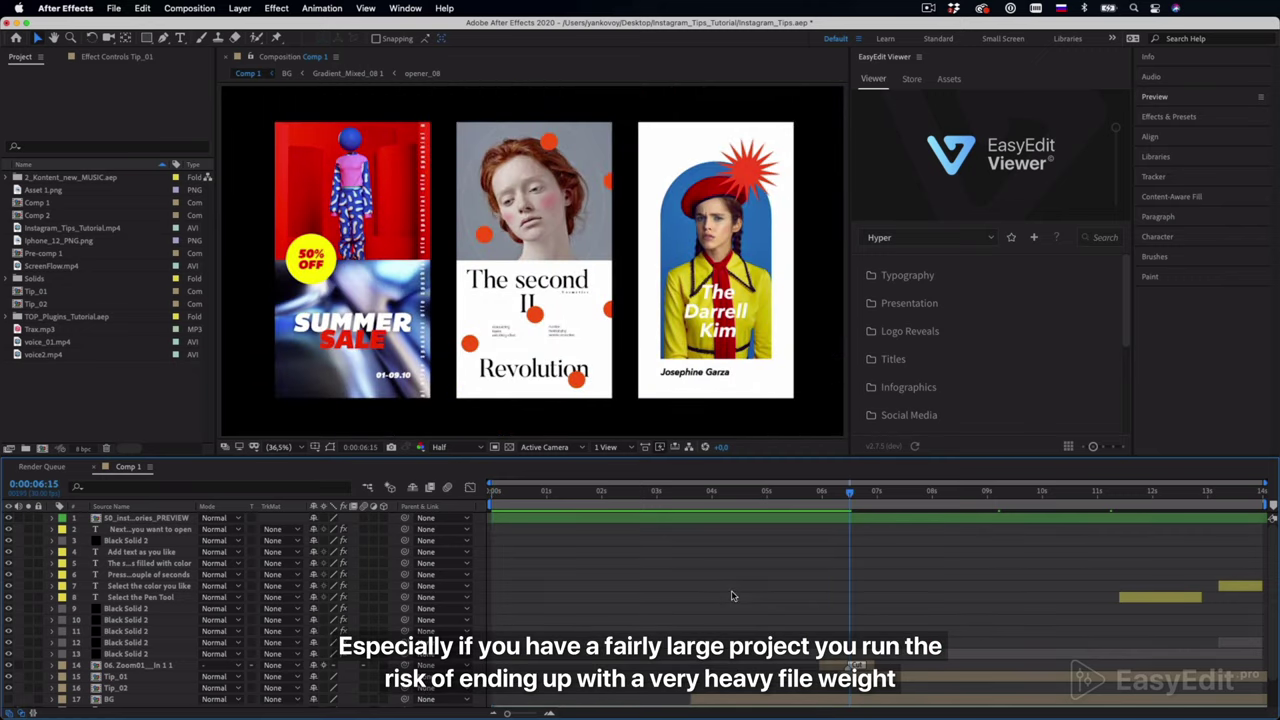
# Queue Comp 1 for rendering in QuickTime format, saved as Comp 1.mov in Render.
pyautogui.click(190, 10)
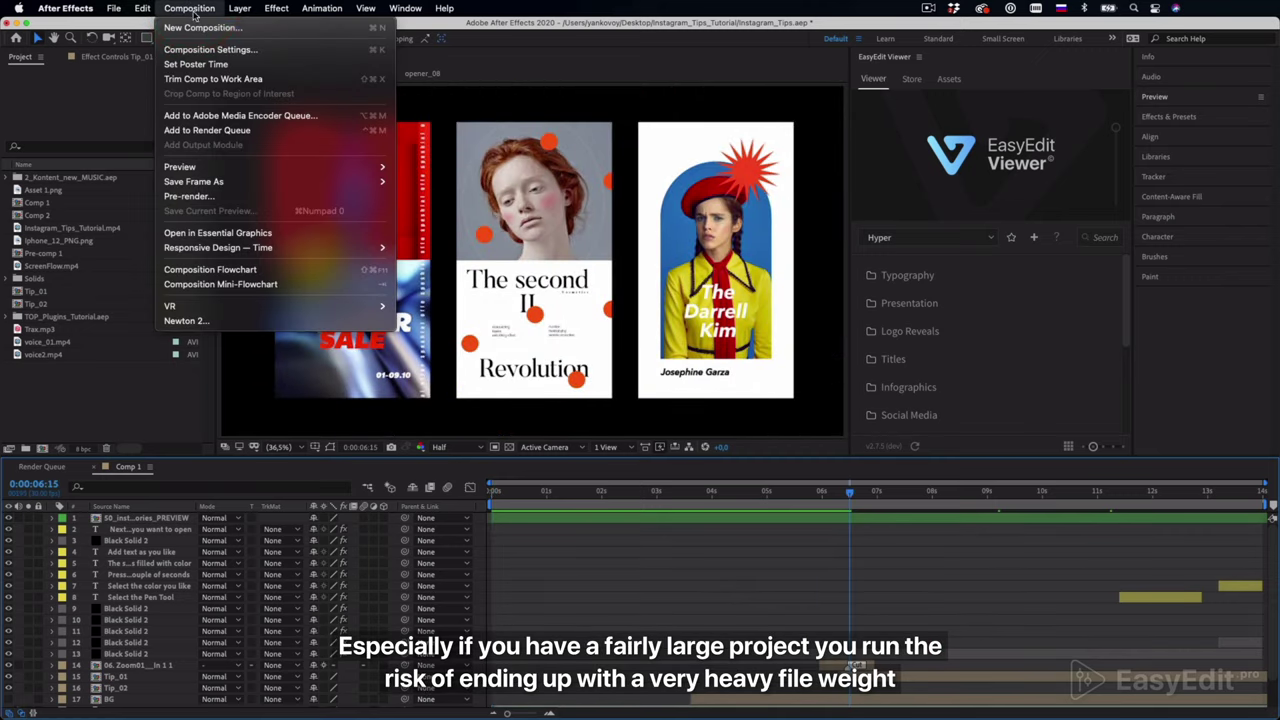
pyautogui.click(293, 130)
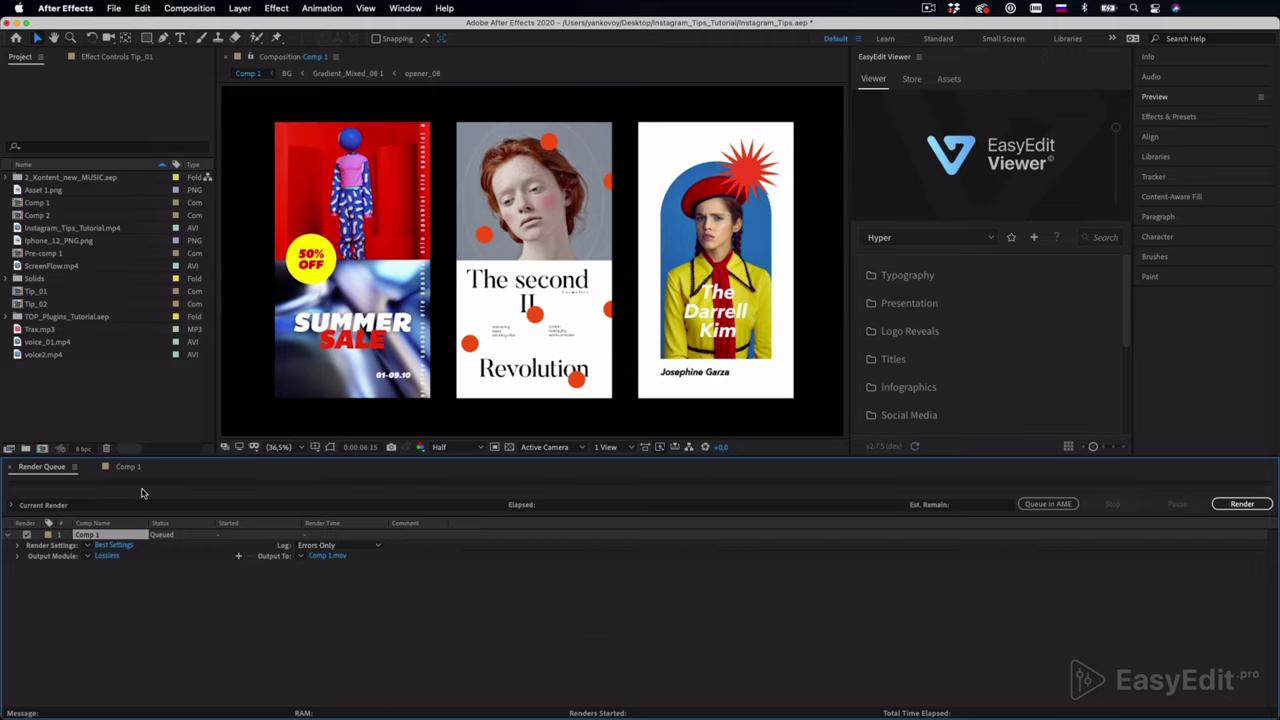
pyautogui.click(112, 558)
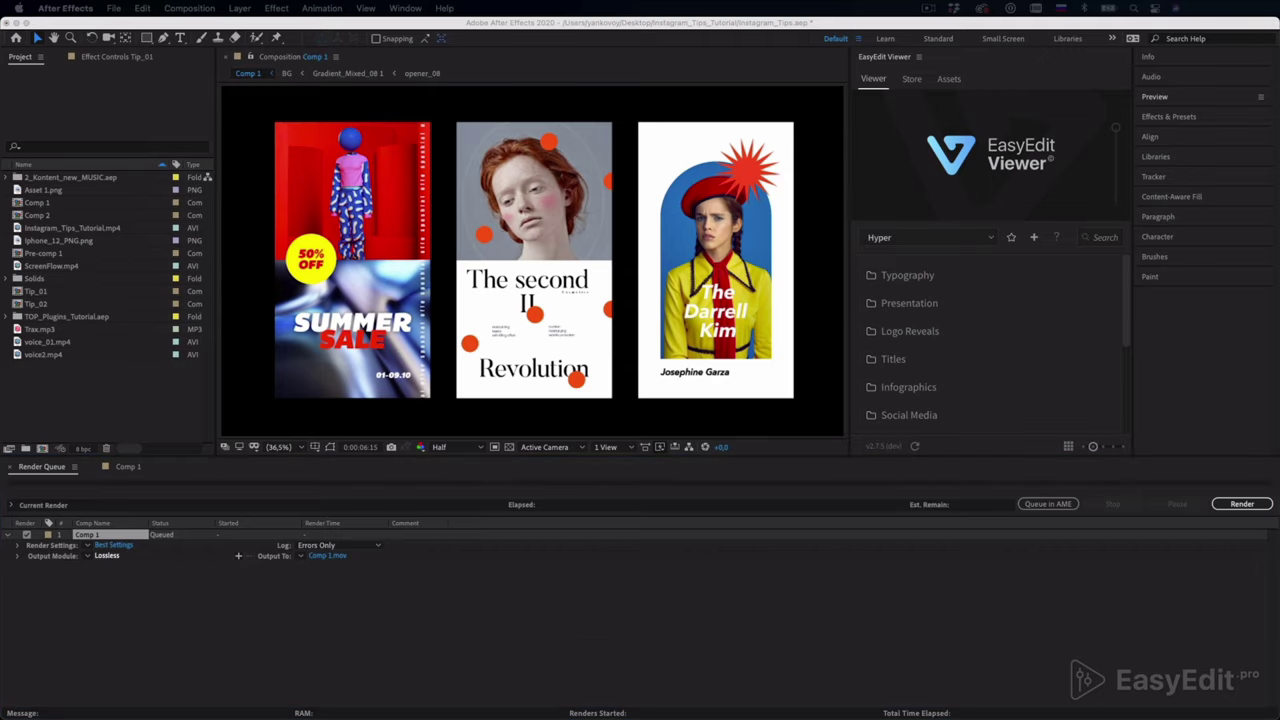
pyautogui.moveTo(433, 167); pyautogui.dragTo(457, 129)
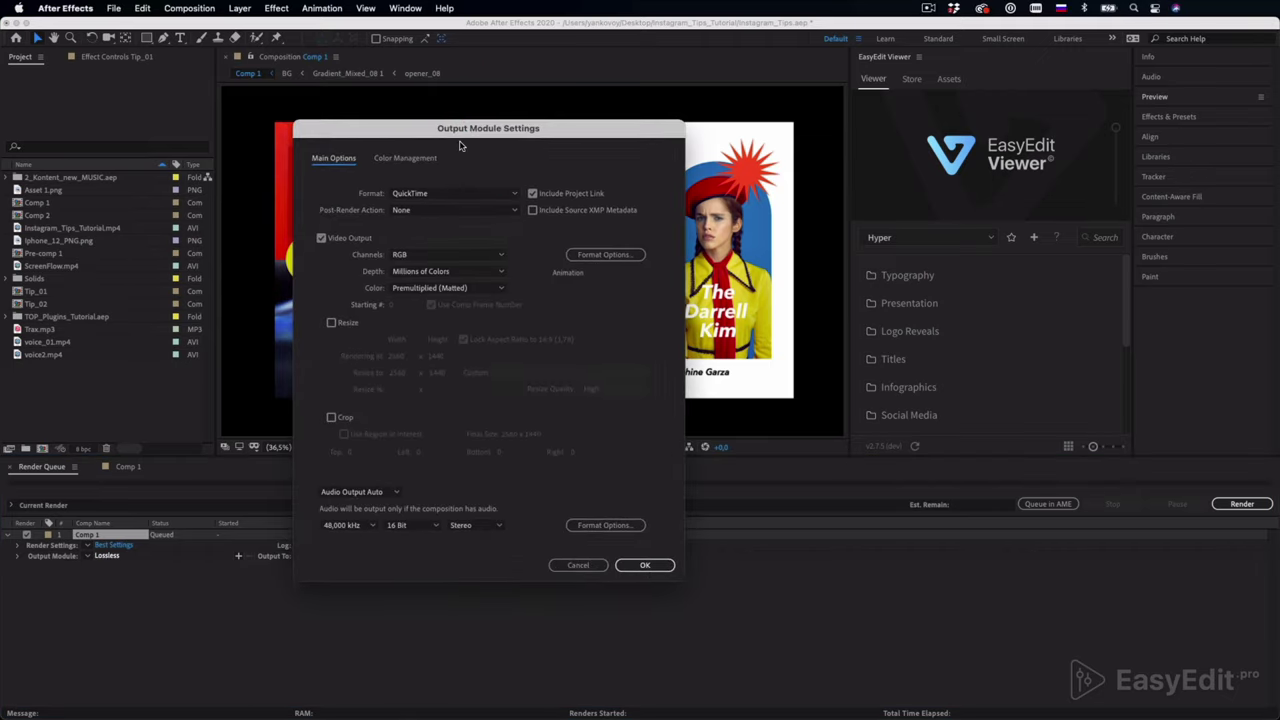
pyautogui.click(460, 194)
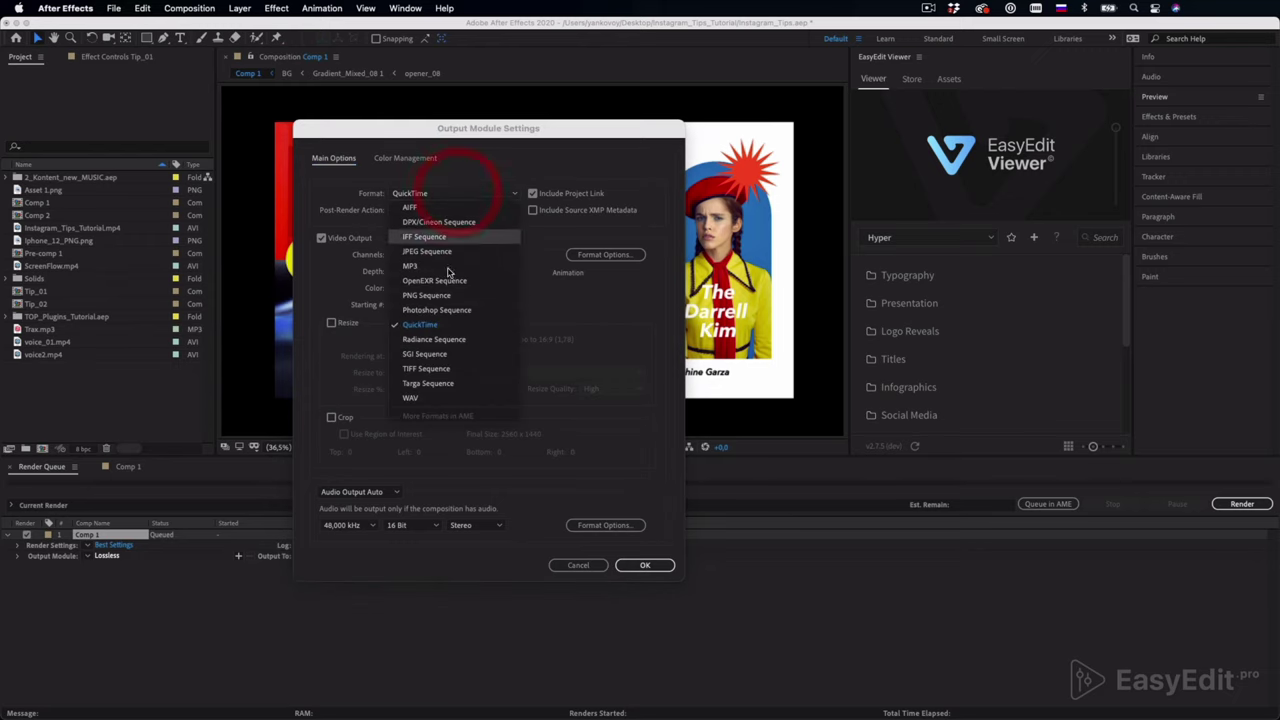
pyautogui.click(440, 328)
pyautogui.click(641, 566)
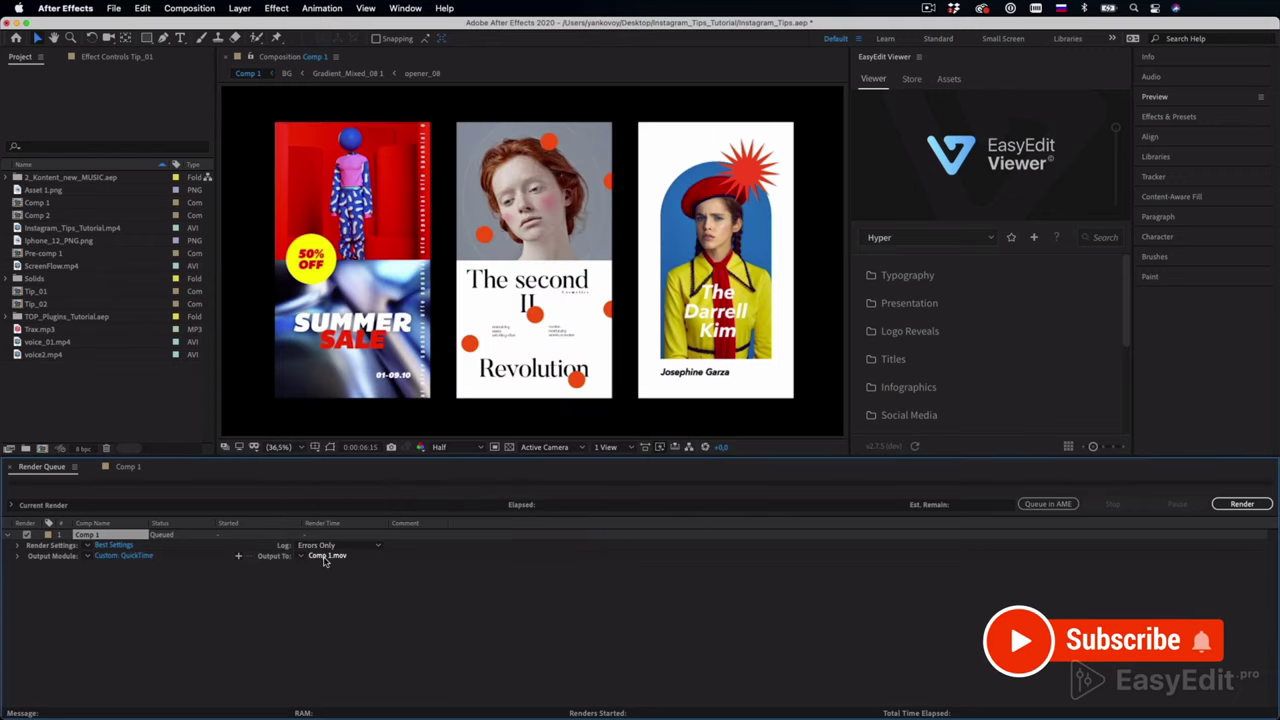
pyautogui.click(323, 556)
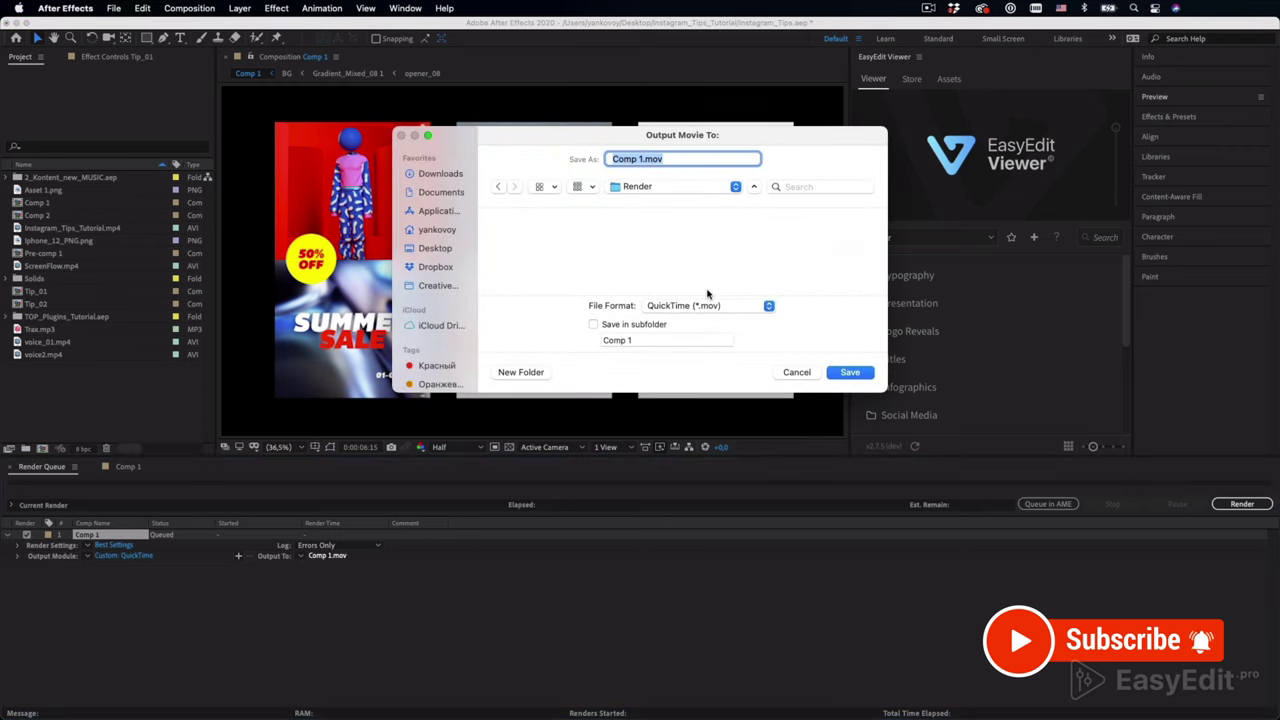
pyautogui.click(846, 372)
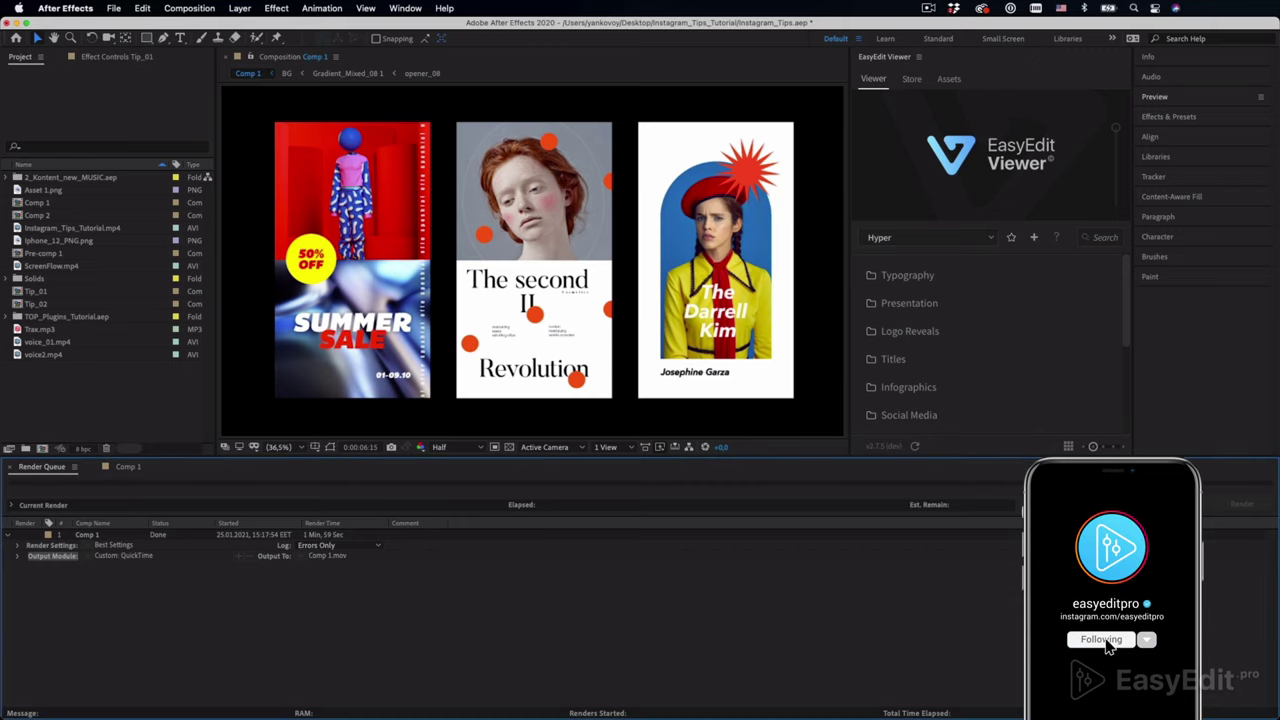
pyautogui.click(590, 712)
pyautogui.click(461, 262)
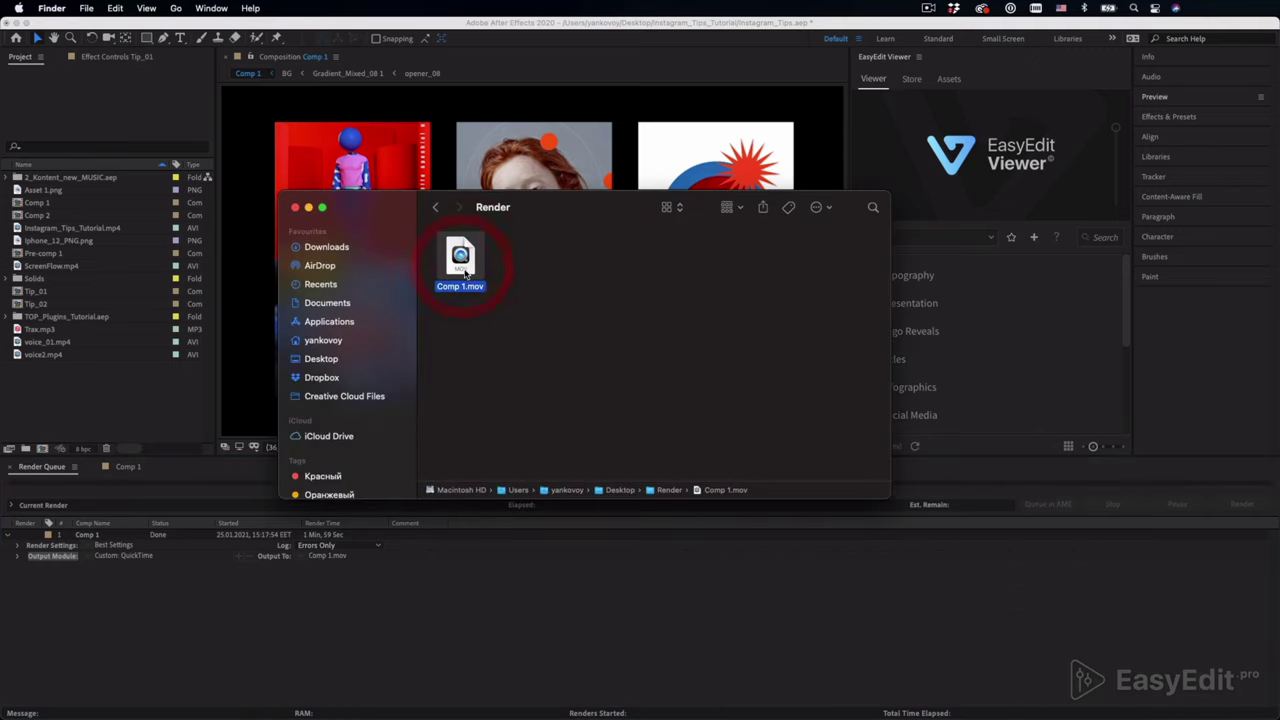
pyautogui.rightClick(462, 266)
pyautogui.click(522, 343)
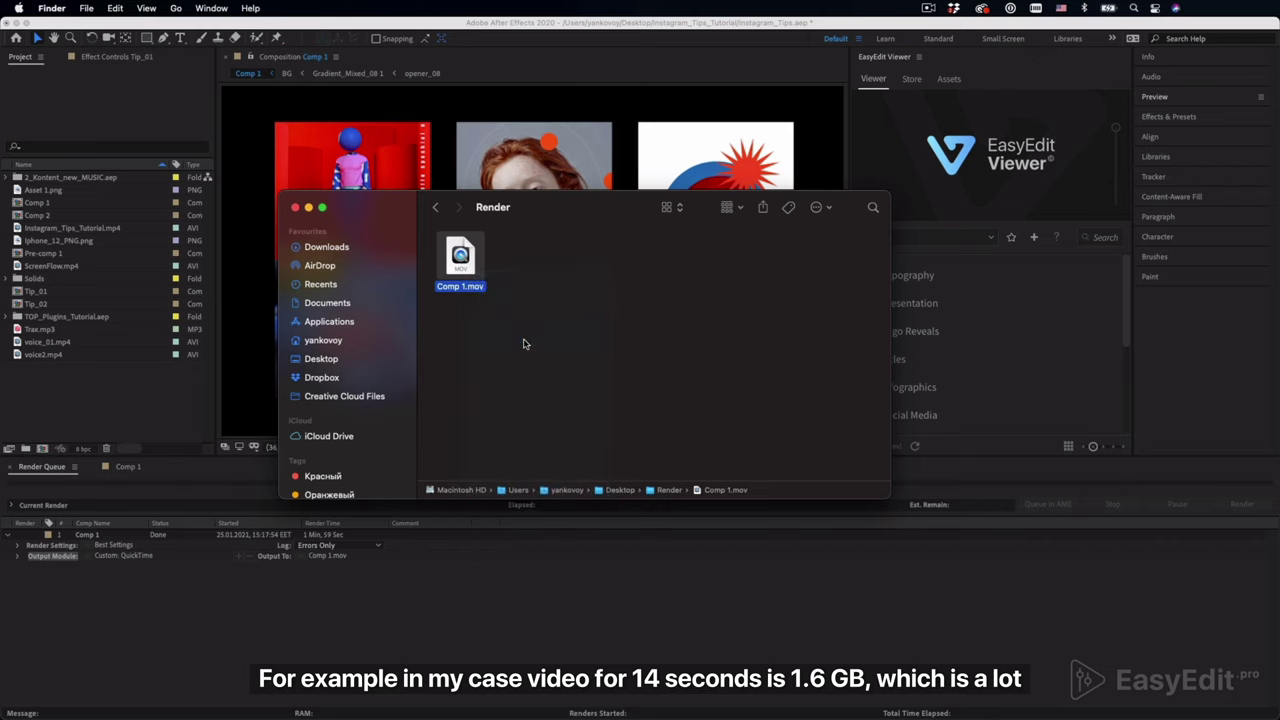
pyautogui.moveTo(152, 36); pyautogui.dragTo(678, 232)
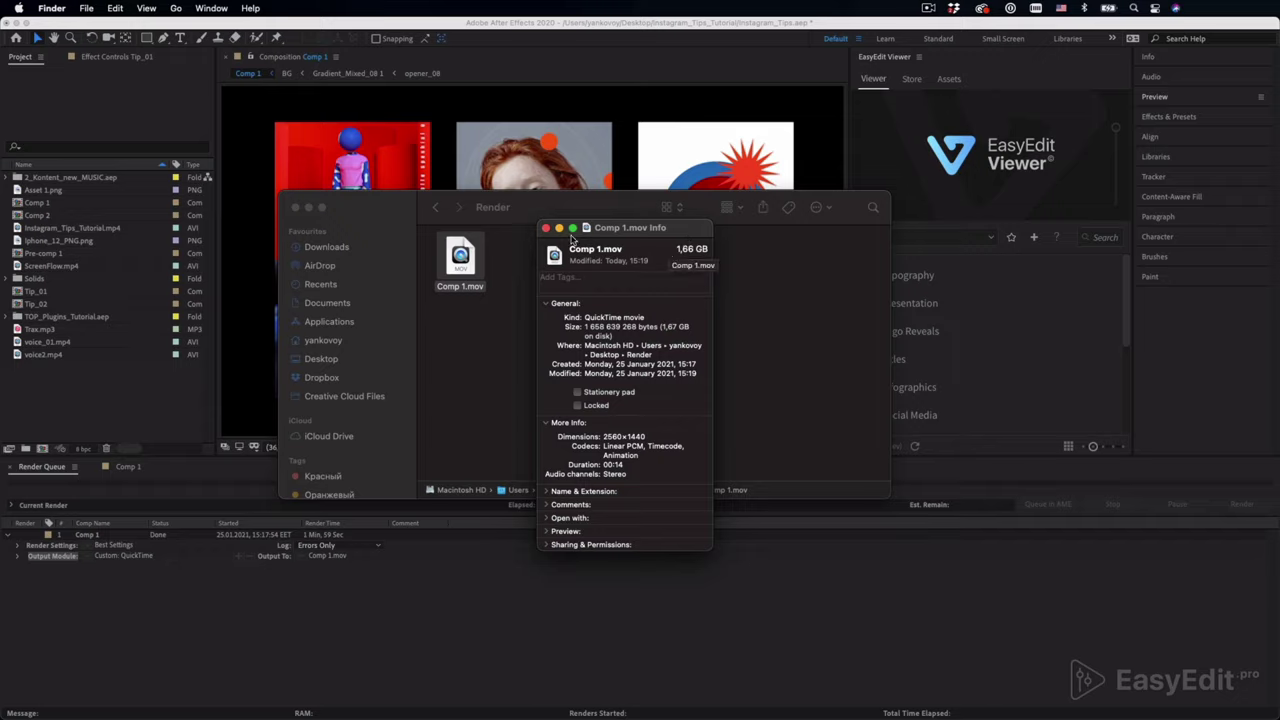
pyautogui.click(545, 229)
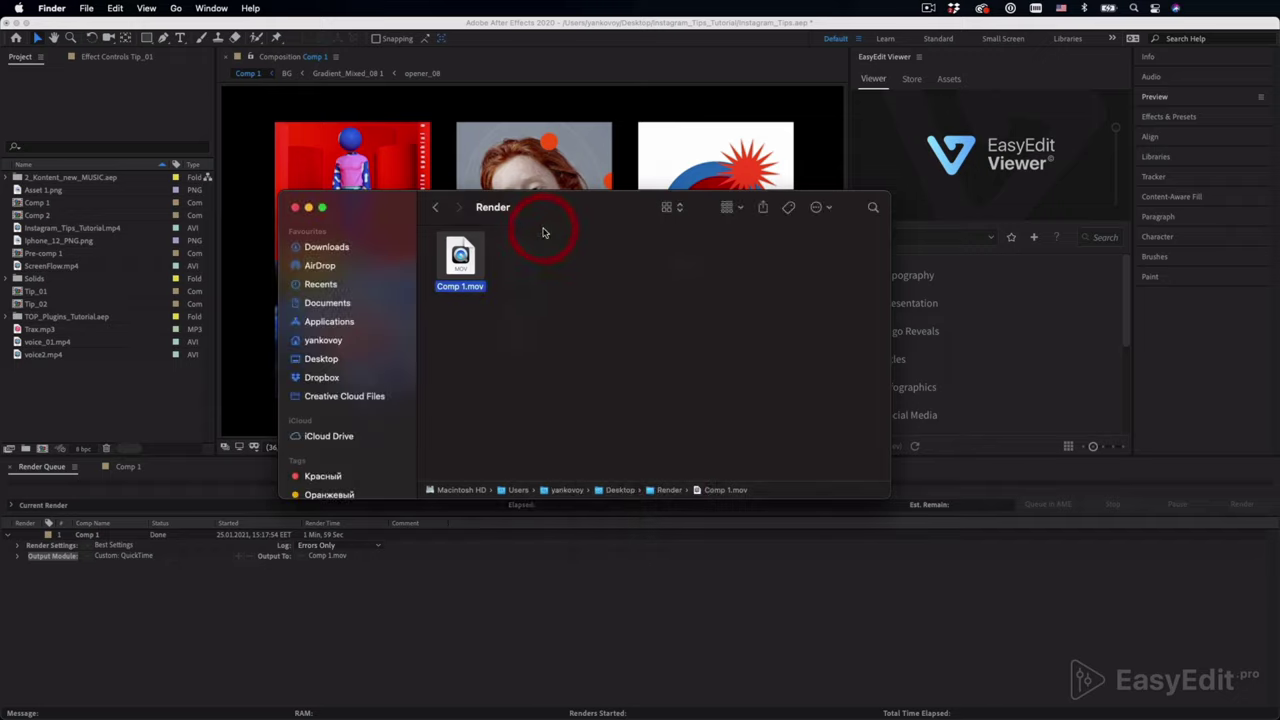
pyautogui.click(295, 208)
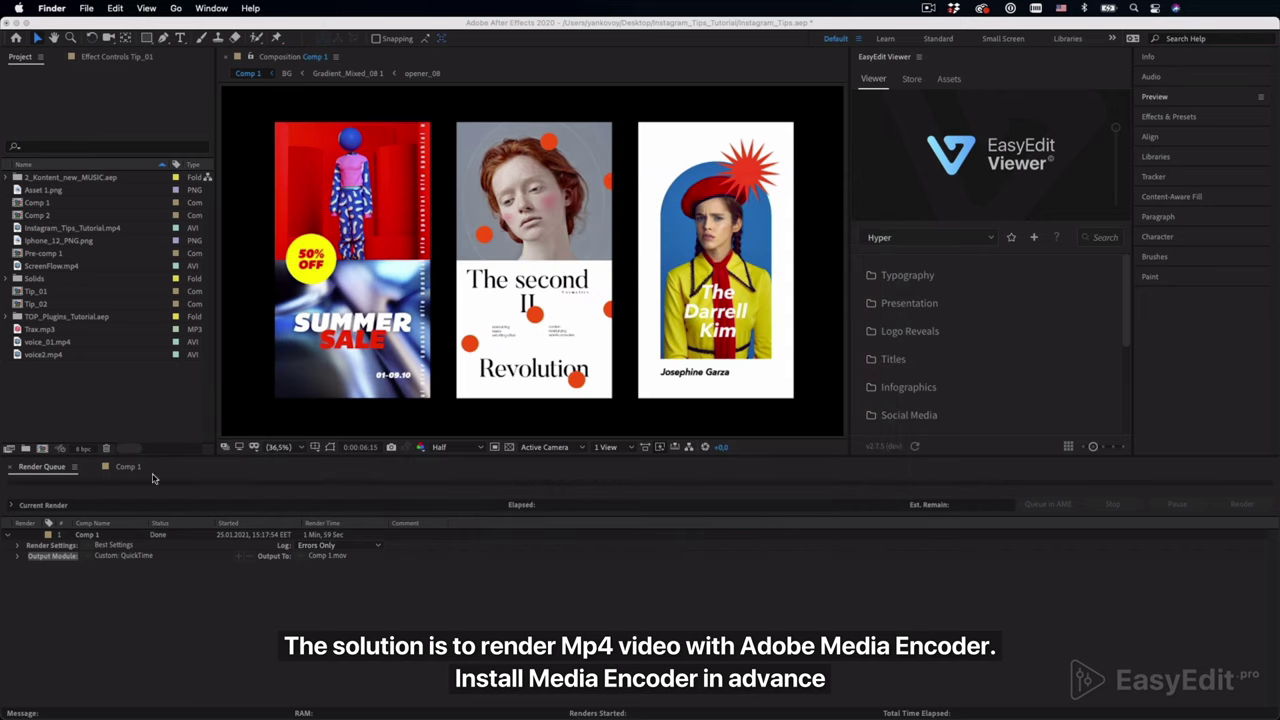
pyautogui.click(128, 472)
# Send Comp 1 to the Adobe Media Encoder queue from the Composition menu.
pyautogui.click(128, 468)
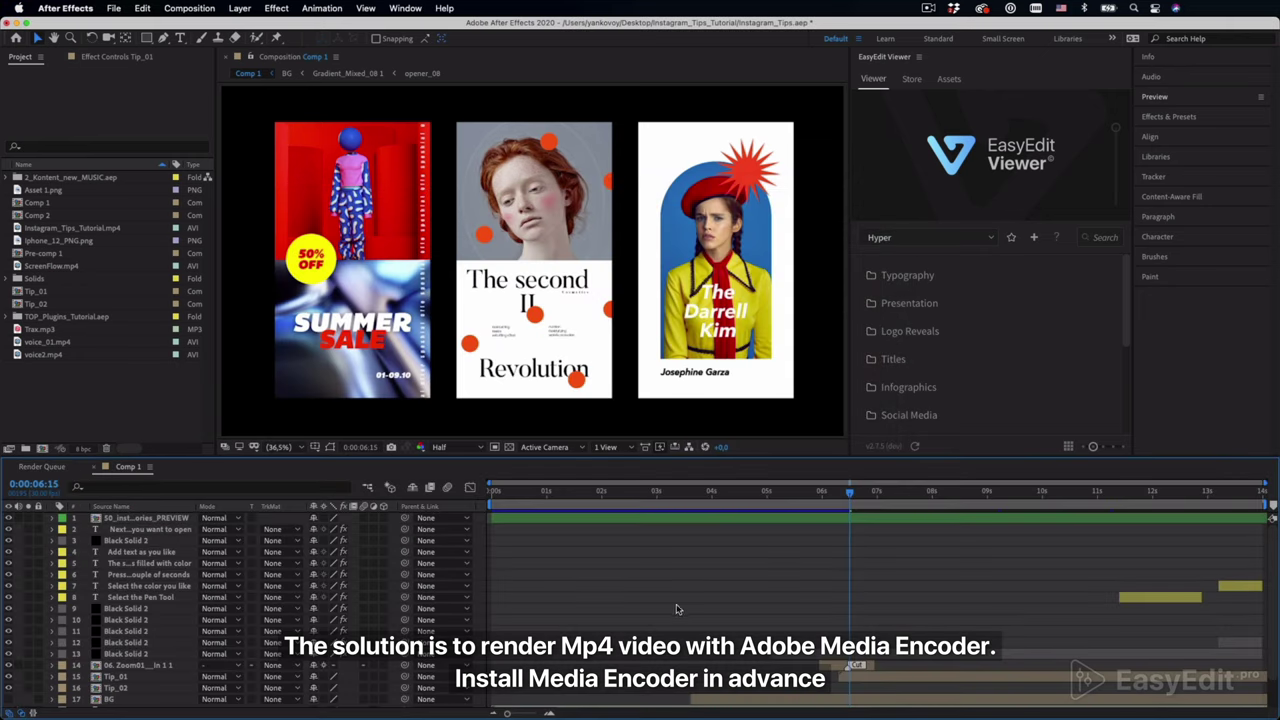
pyautogui.click(190, 9)
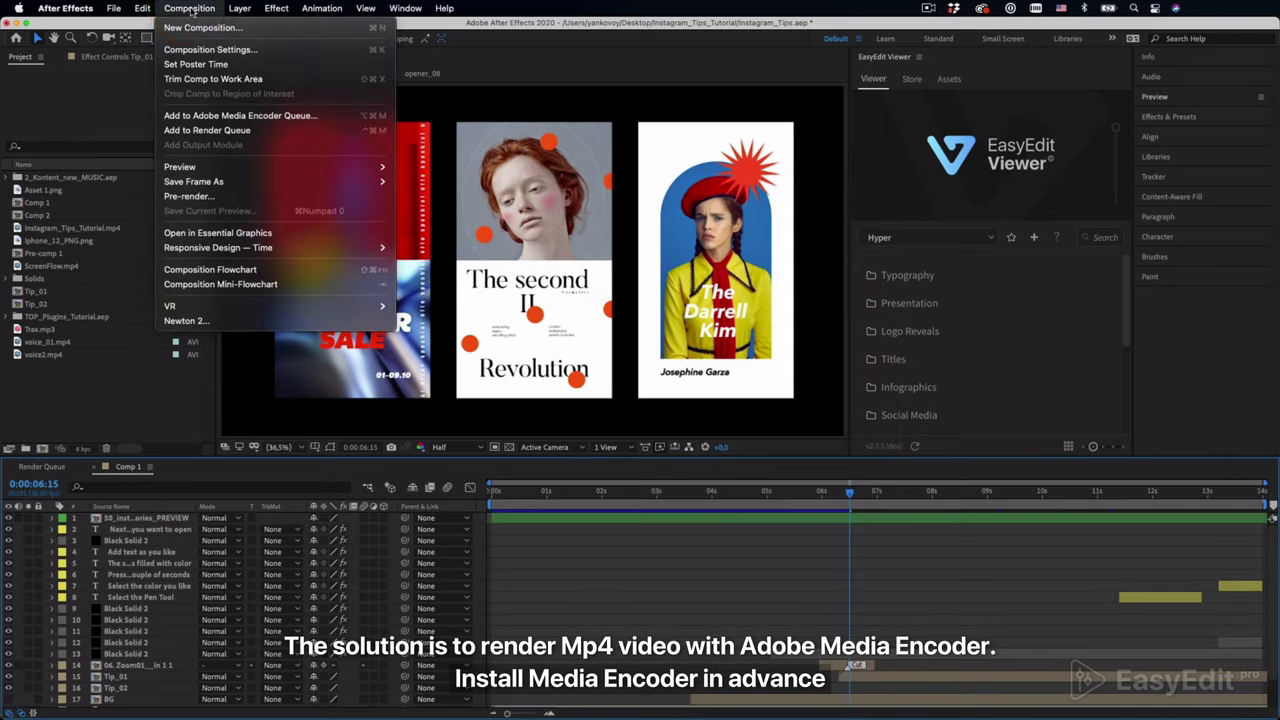
pyautogui.click(330, 116)
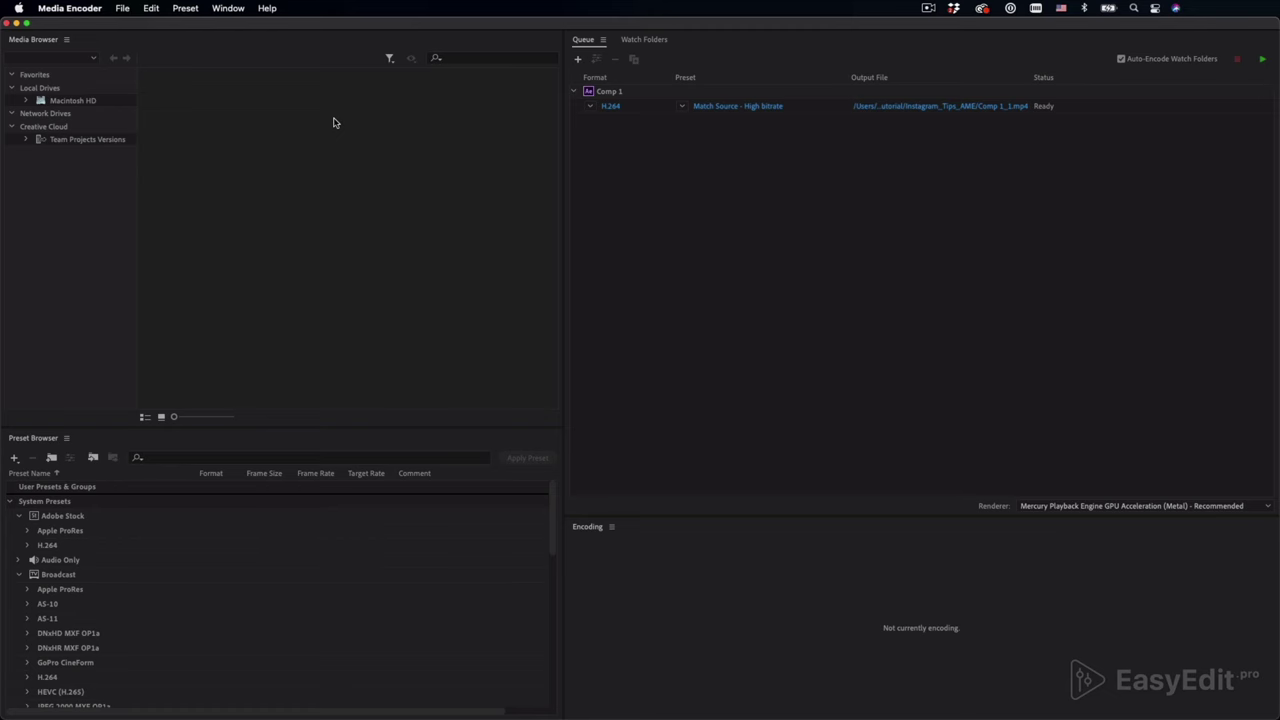
# Rename the Comp 1 job's output to Comp 1.mp4 in the Render folder.
pyautogui.click(689, 107)
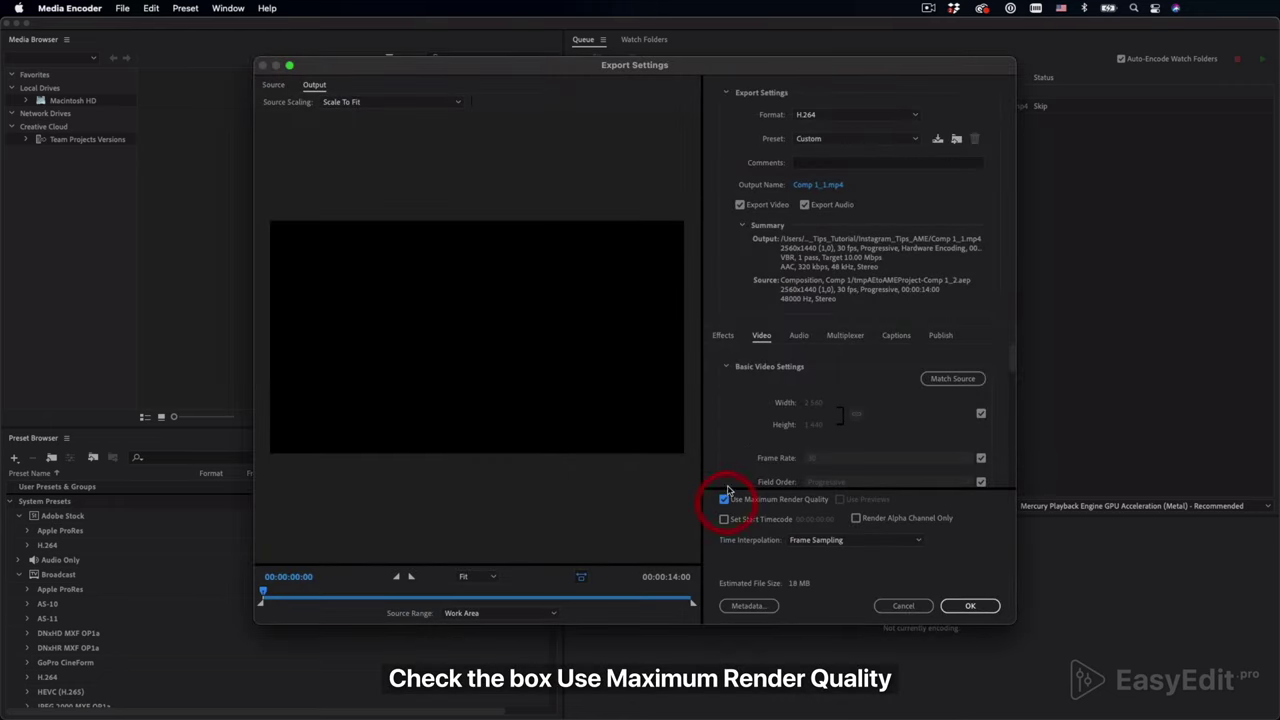
pyautogui.click(811, 187)
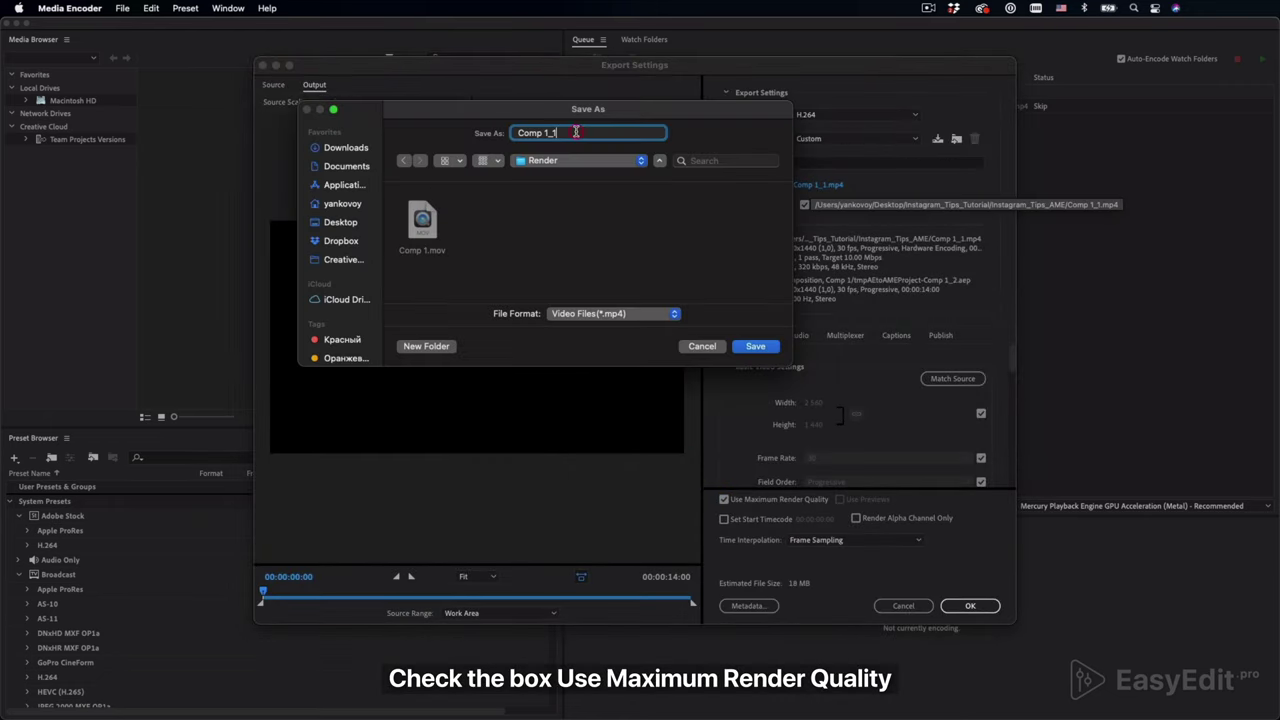
pyautogui.press('BackSpace')
pyautogui.press('BackSpace')
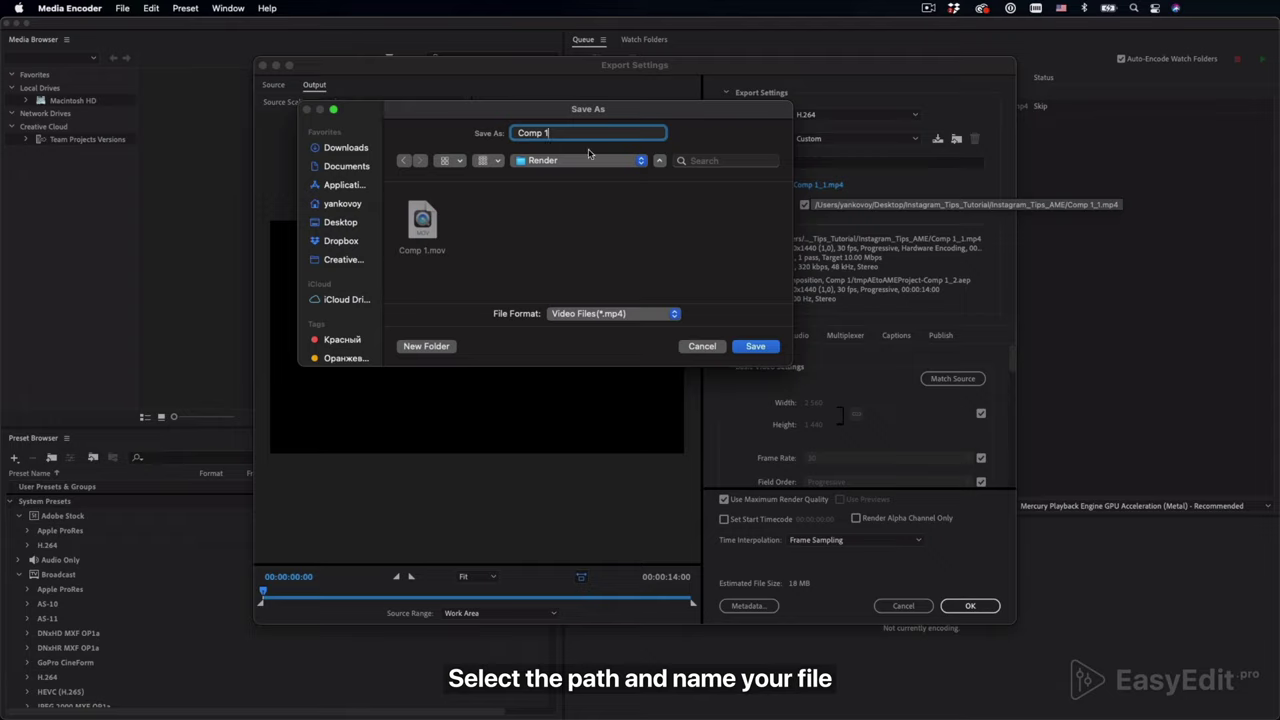
pyautogui.click(753, 347)
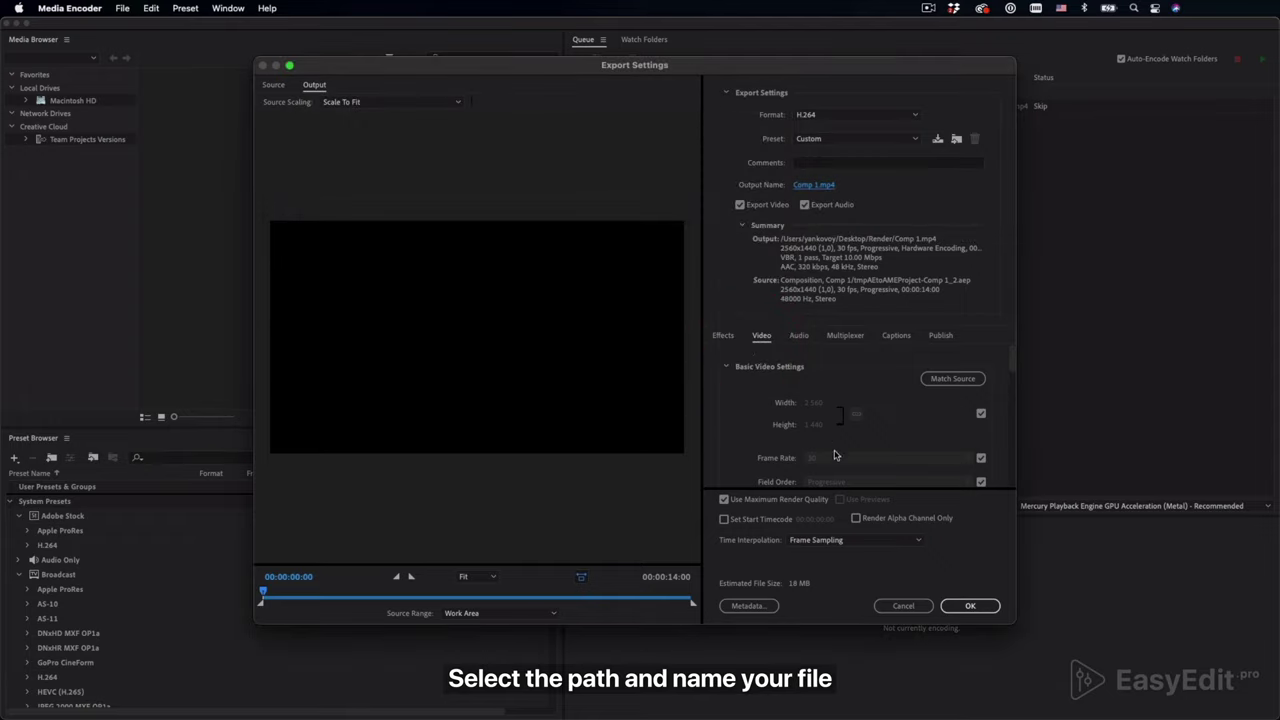
# Keep H.264 as the export format, start encoding, and reveal Comp 1.mp4 in Finder.
pyautogui.click(912, 116)
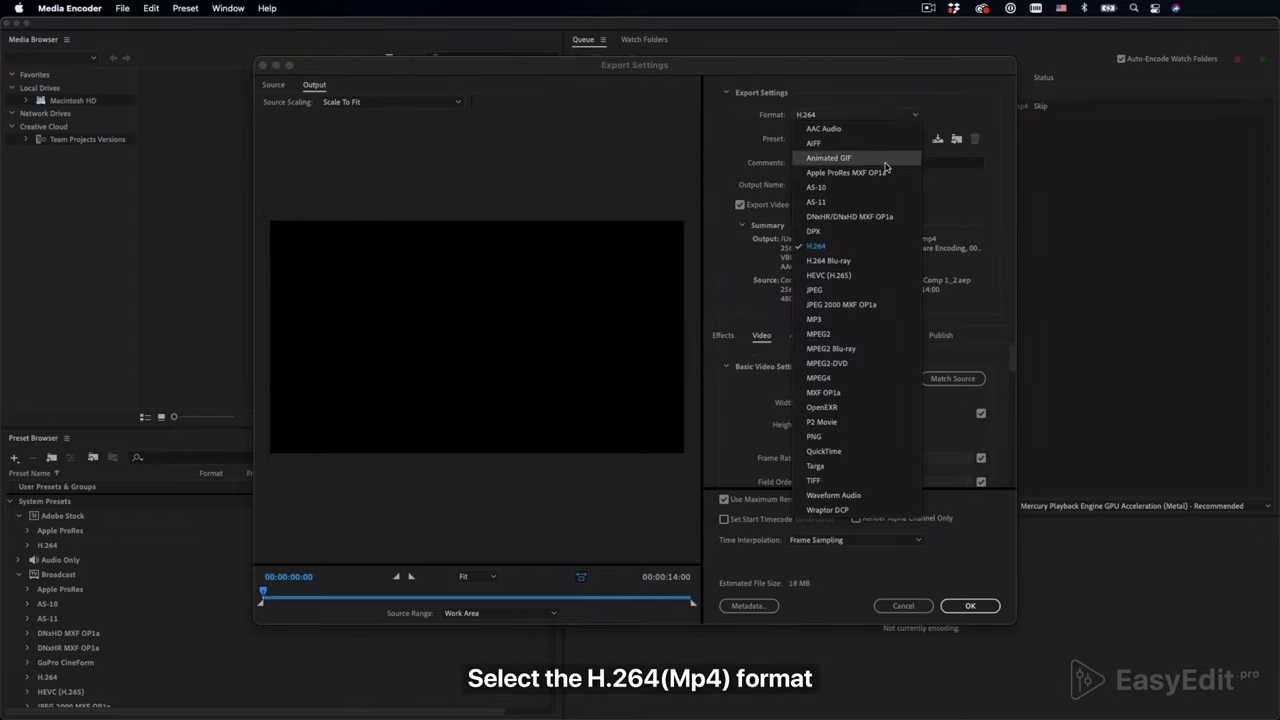
pyautogui.click(864, 249)
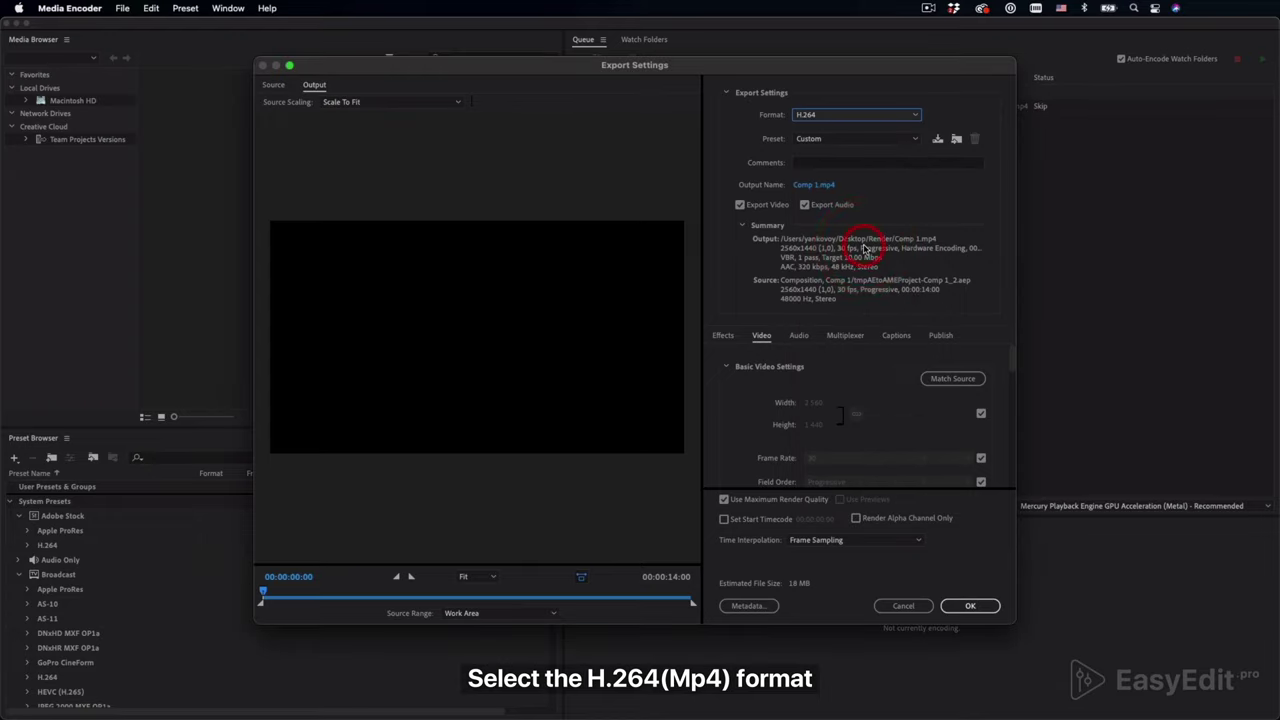
pyautogui.click(970, 606)
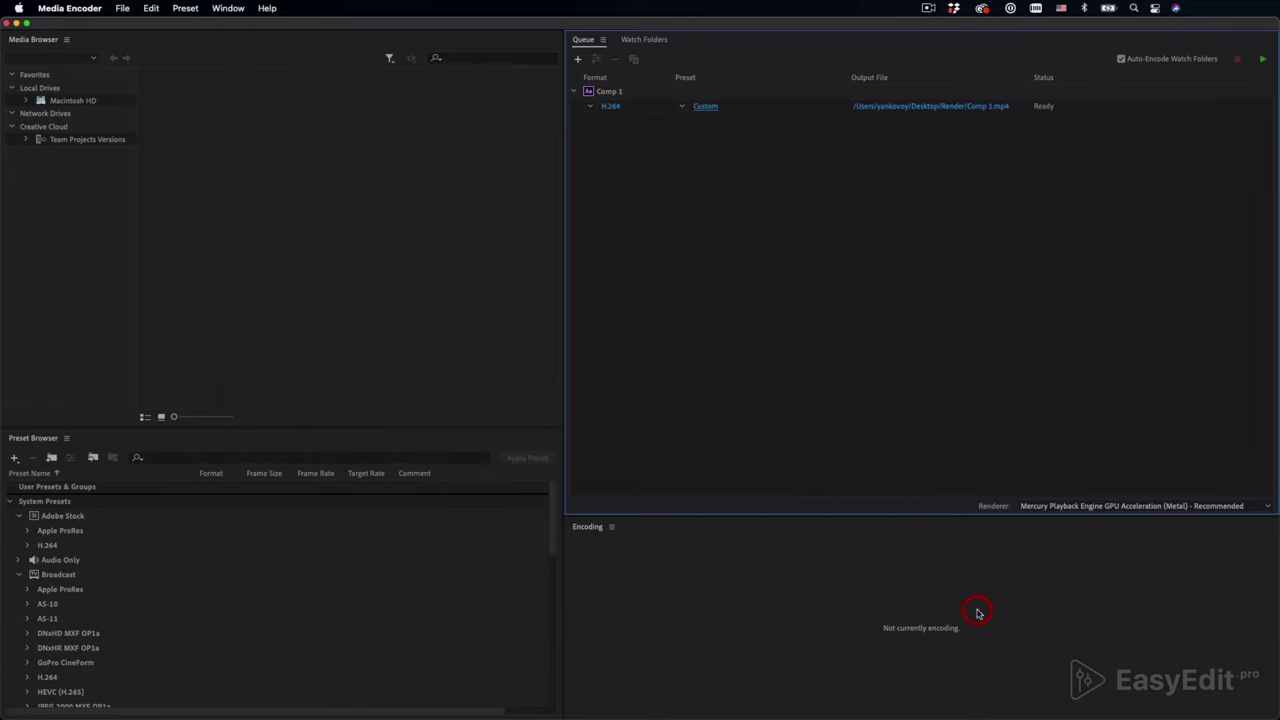
pyautogui.click(1262, 59)
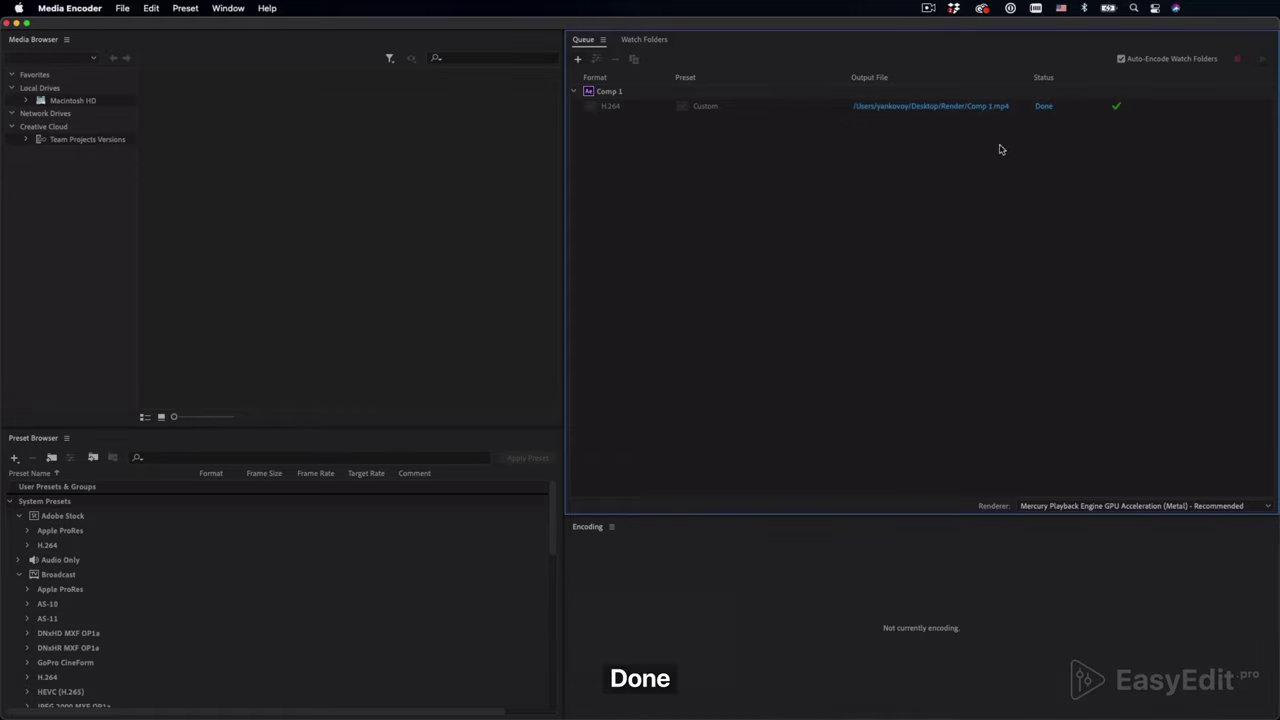
pyautogui.click(948, 106)
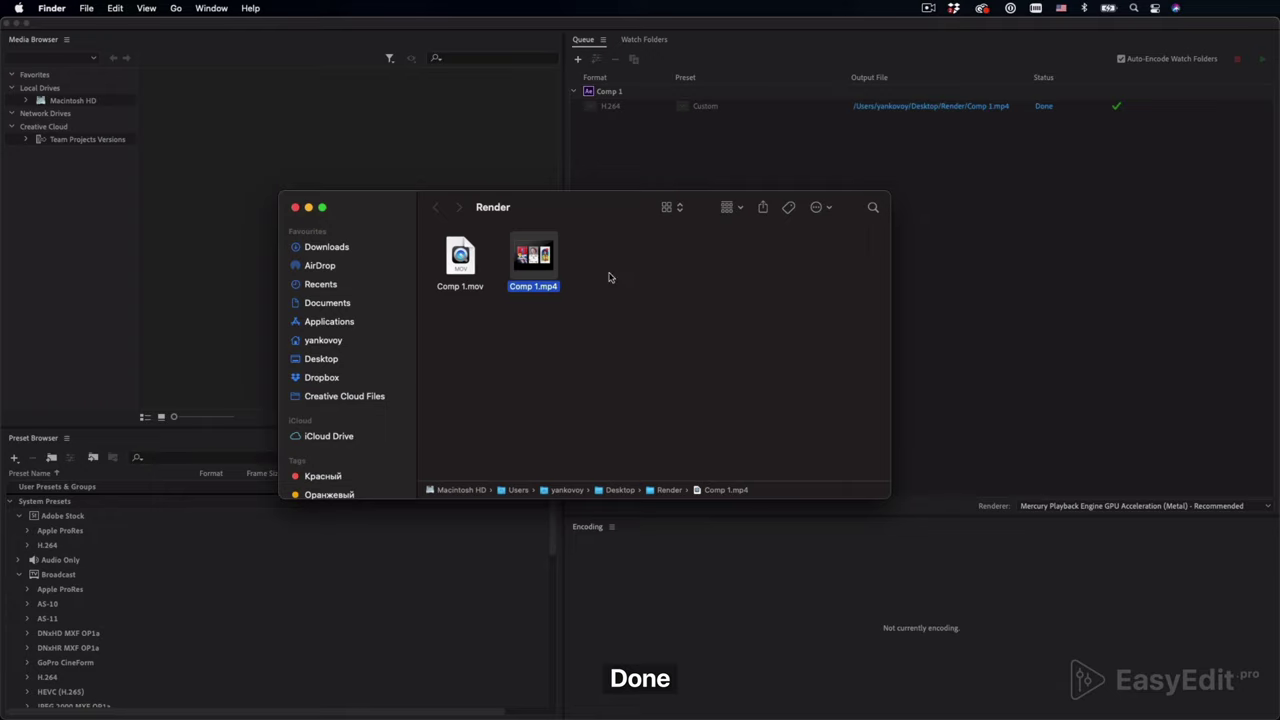
# Check Comp 1.mp4's size in Finder's Get Info window (16.8 MB).
pyautogui.rightClick(548, 289)
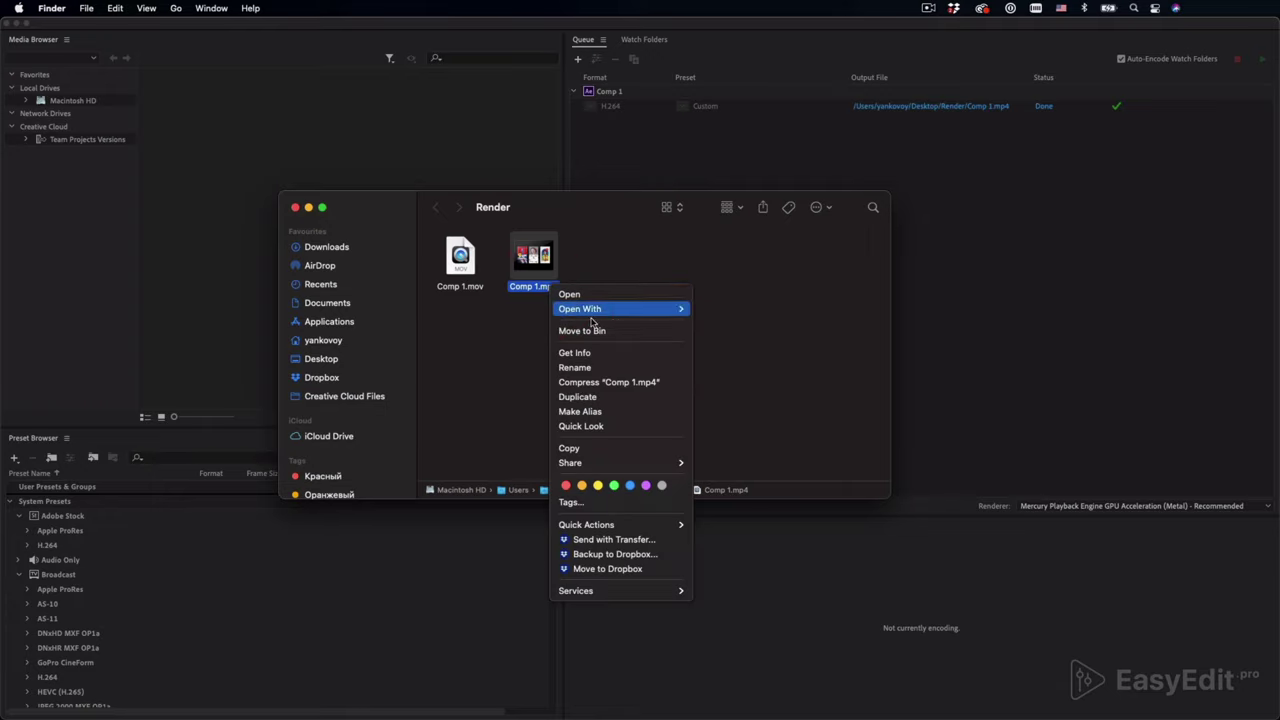
pyautogui.click(614, 356)
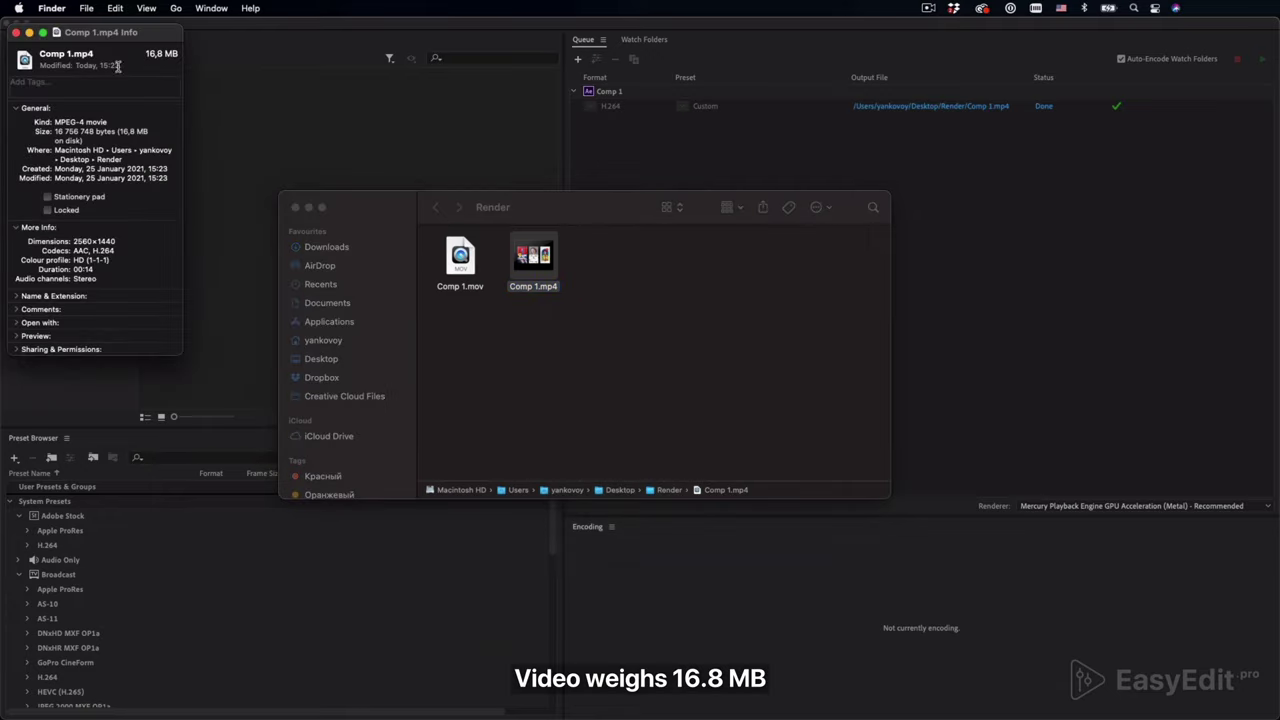
pyautogui.moveTo(151, 36); pyautogui.dragTo(820, 278)
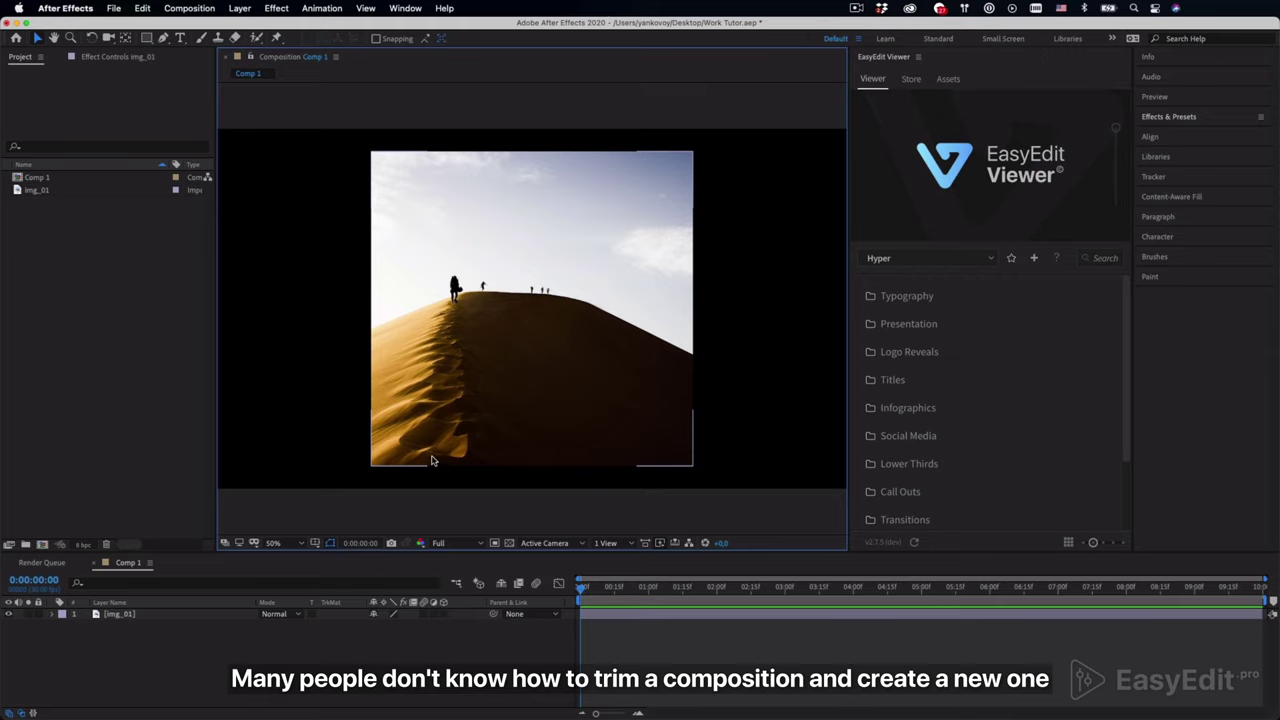
# Resize Comp 1 to 1920 × 1080 in Composition Settings.
pyautogui.click(207, 10)
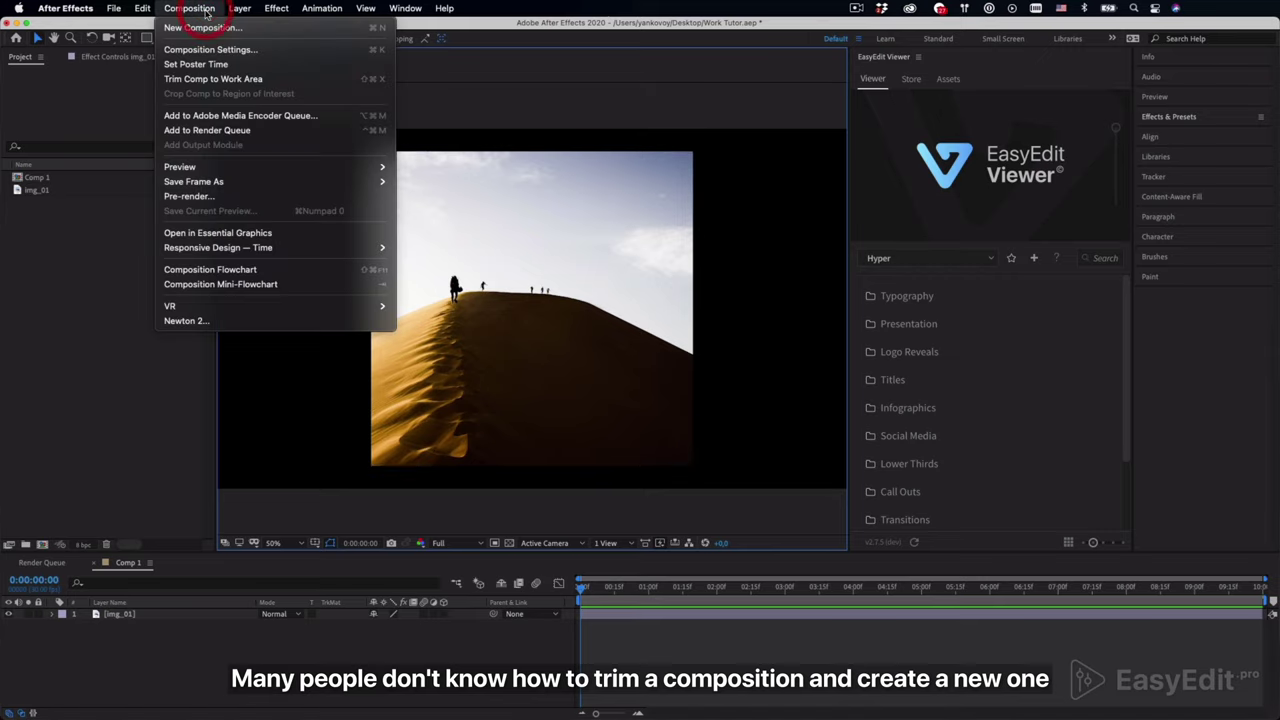
pyautogui.click(245, 47)
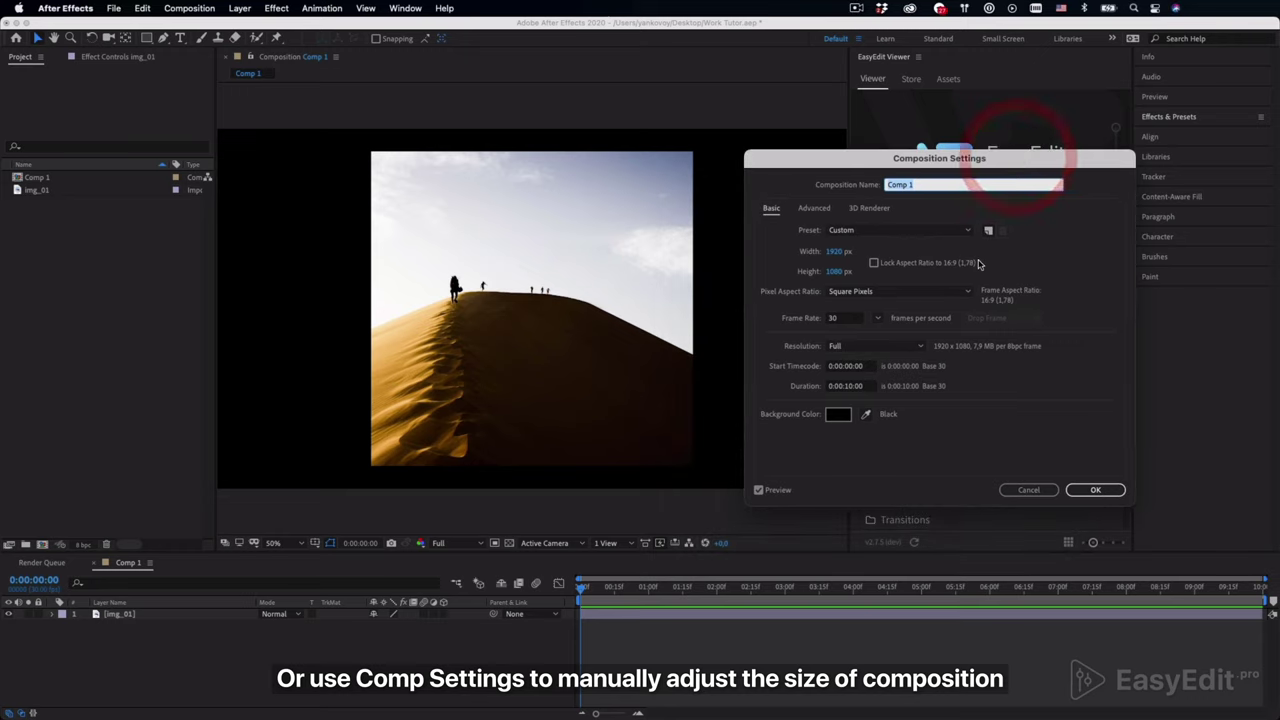
pyautogui.moveTo(843, 277); pyautogui.dragTo(822, 255)
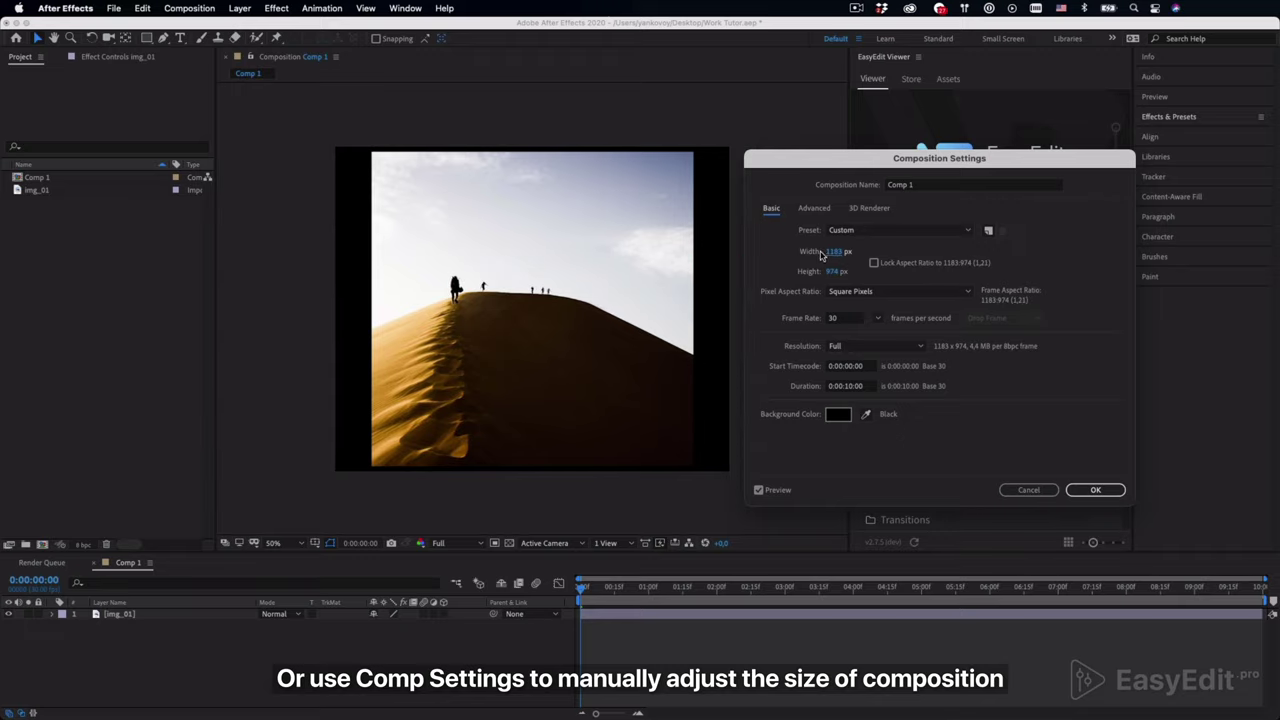
pyautogui.click(836, 252)
pyautogui.write('1920')
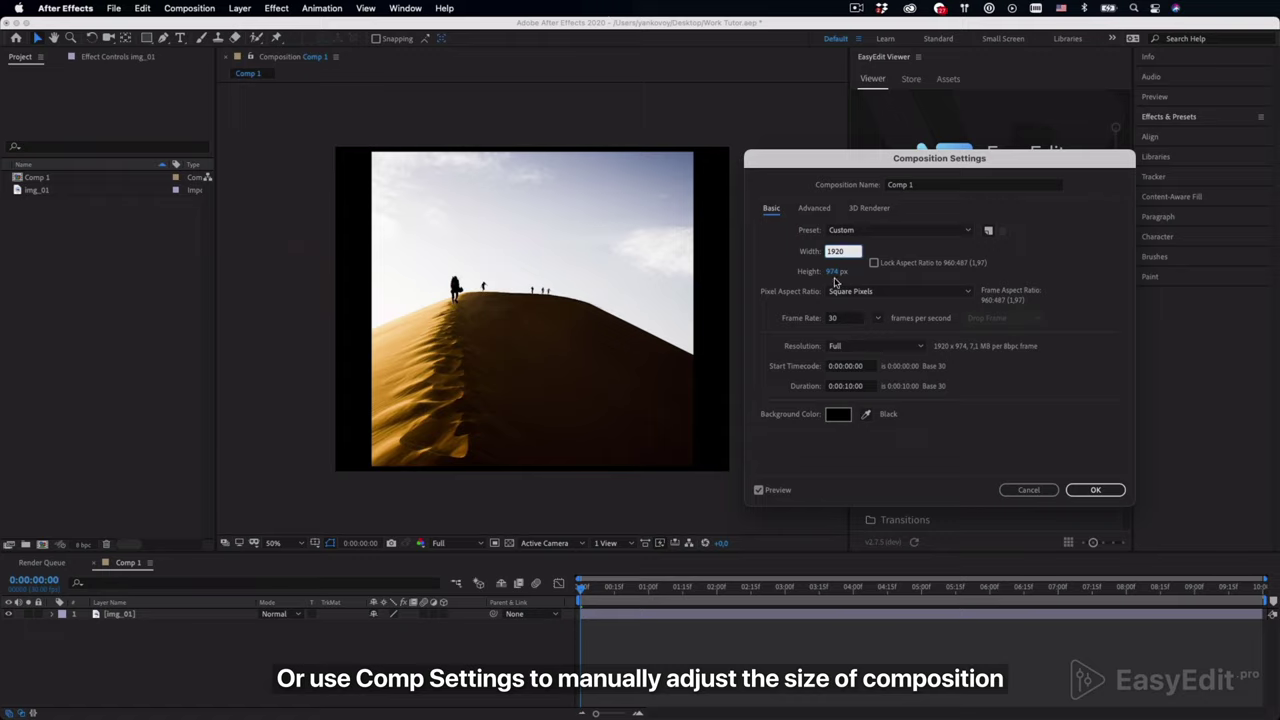
pyautogui.click(837, 272)
pyautogui.write('1080')
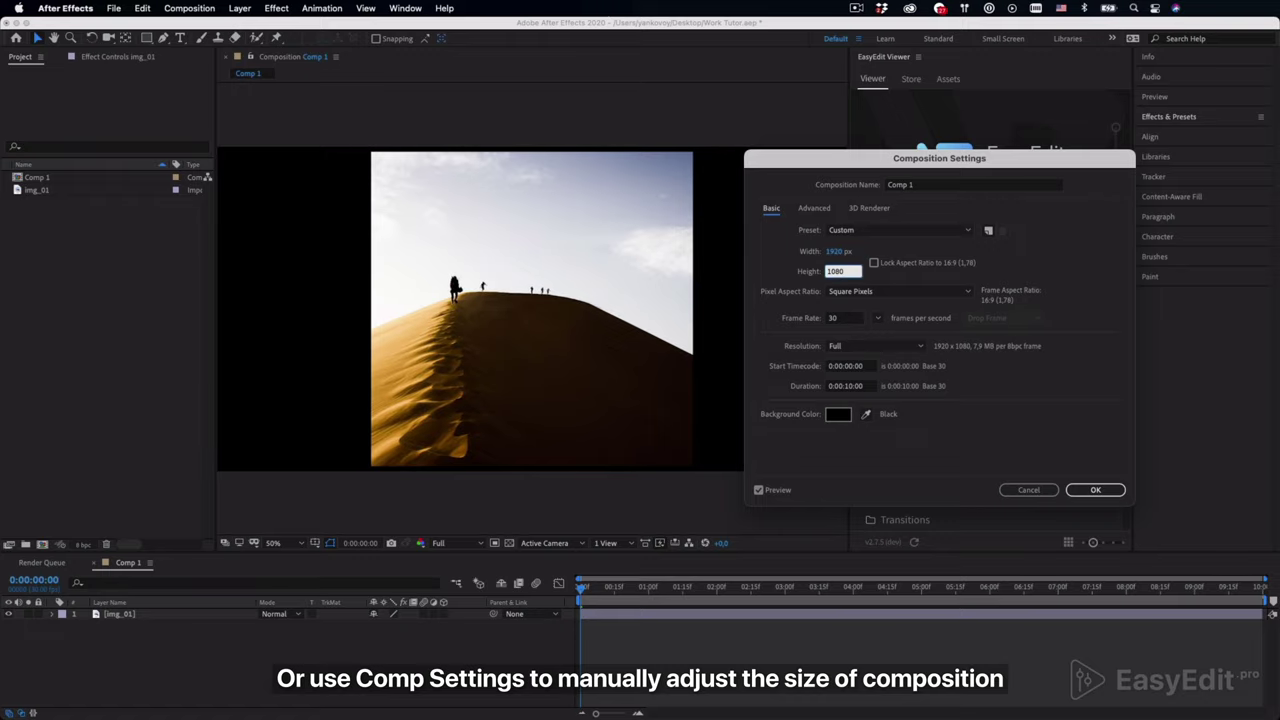
pyautogui.click(1095, 490)
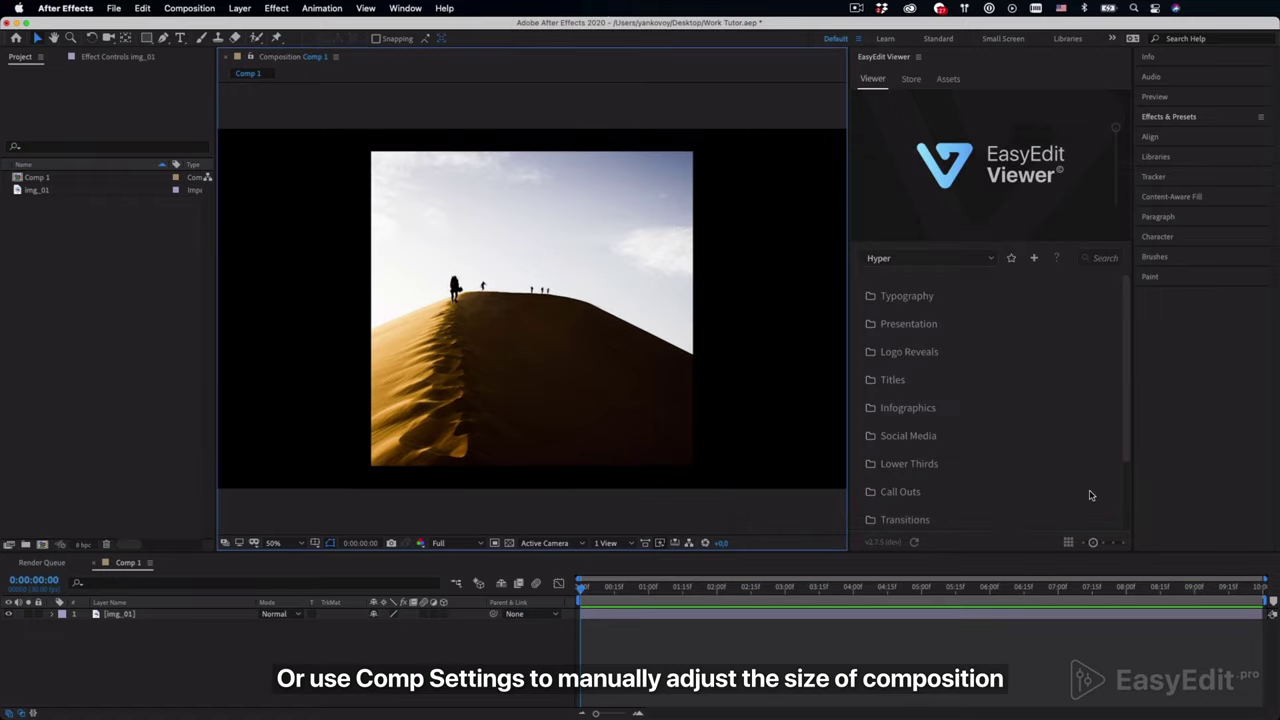
# Turn on Region of Interest and draw it around the dune image, zooming in.
pyautogui.click(493, 542)
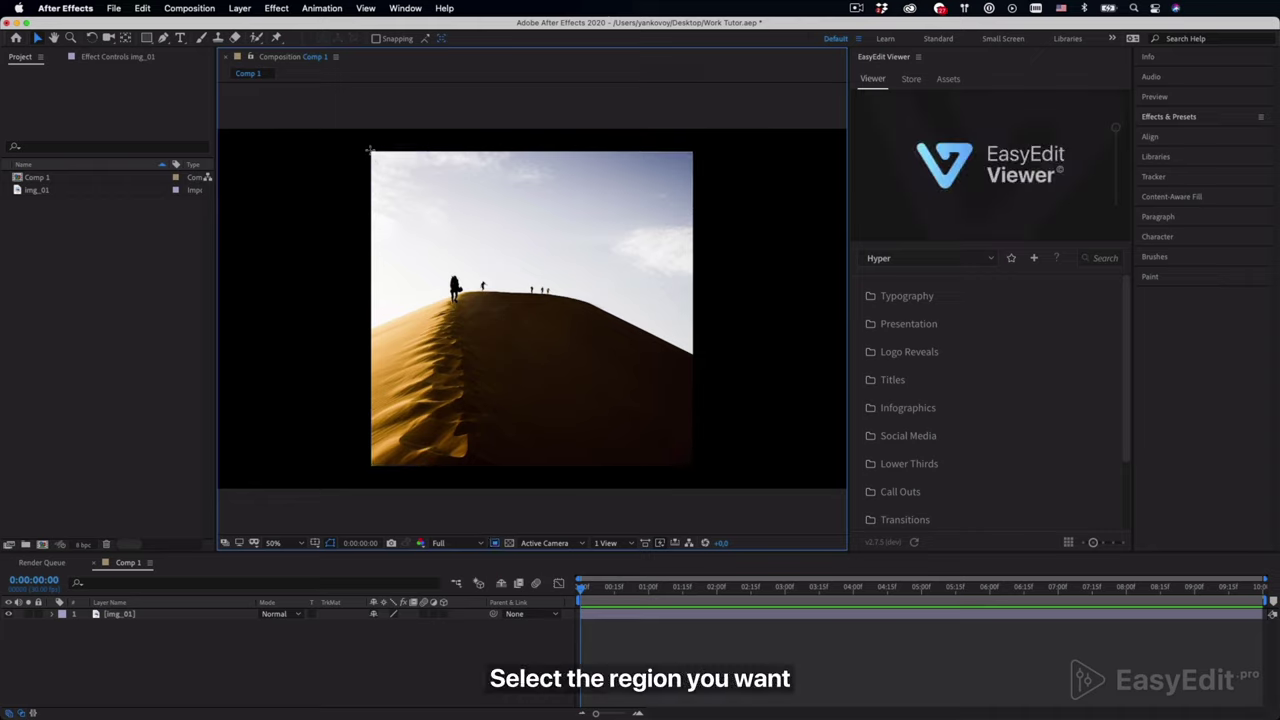
pyautogui.moveTo(369, 149); pyautogui.dragTo(696, 472)
pyautogui.press('.')
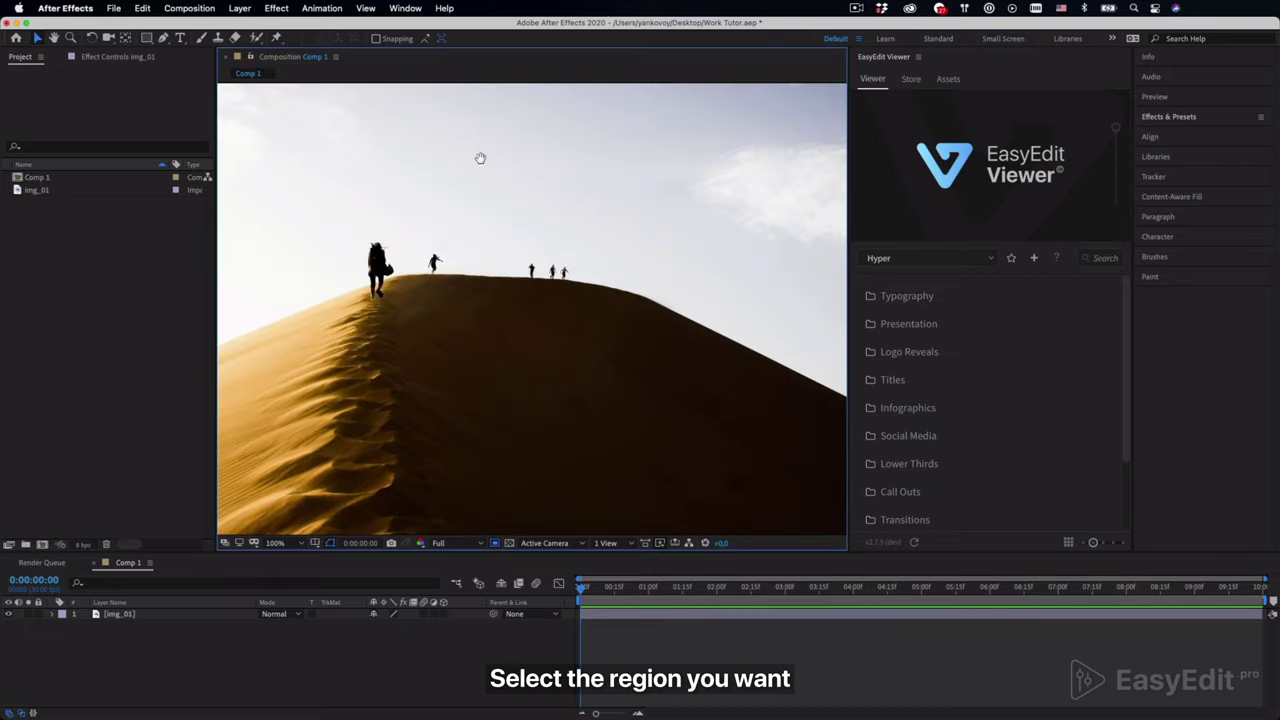
pyautogui.moveTo(480, 158); pyautogui.dragTo(660, 369)
pyautogui.press('.')
pyautogui.moveTo(477, 263); pyautogui.dragTo(596, 391)
pyautogui.press('v')
pyautogui.press('.')
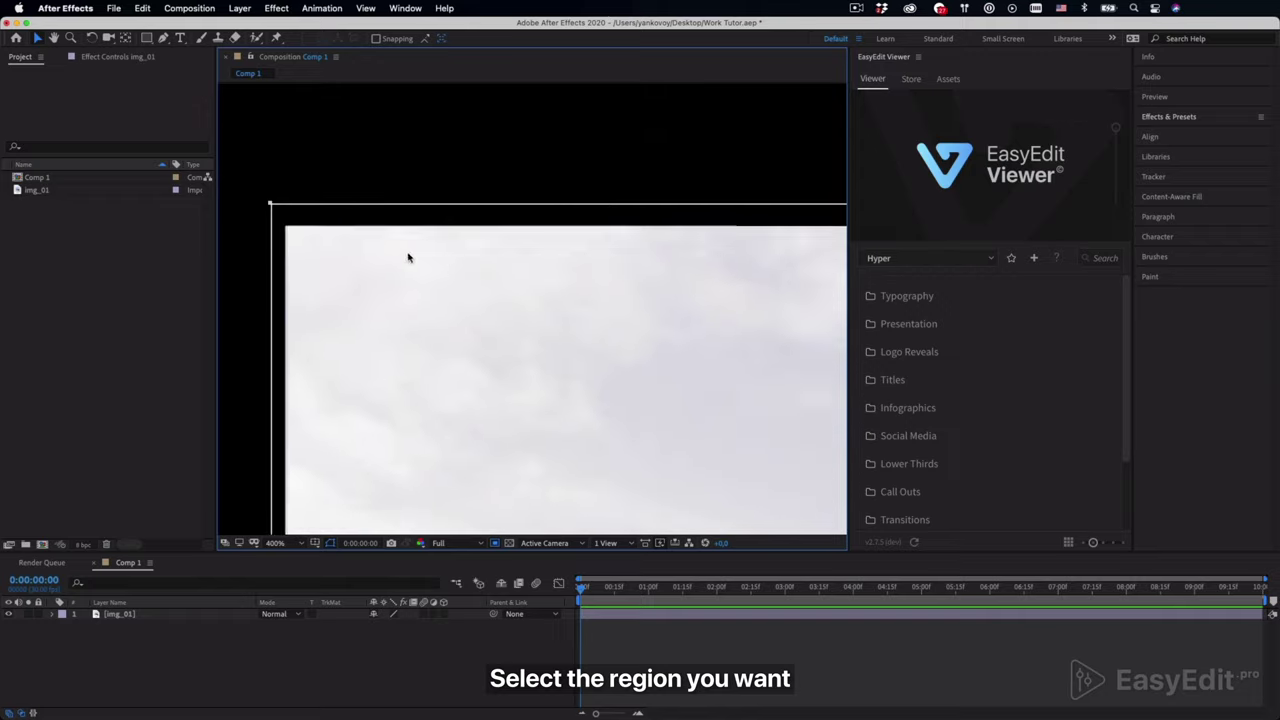
# Snap the region's top-left corner to the image's top-left corner.
pyautogui.moveTo(408, 257); pyautogui.dragTo(486, 277)
pyautogui.moveTo(400, 246); pyautogui.dragTo(414, 267)
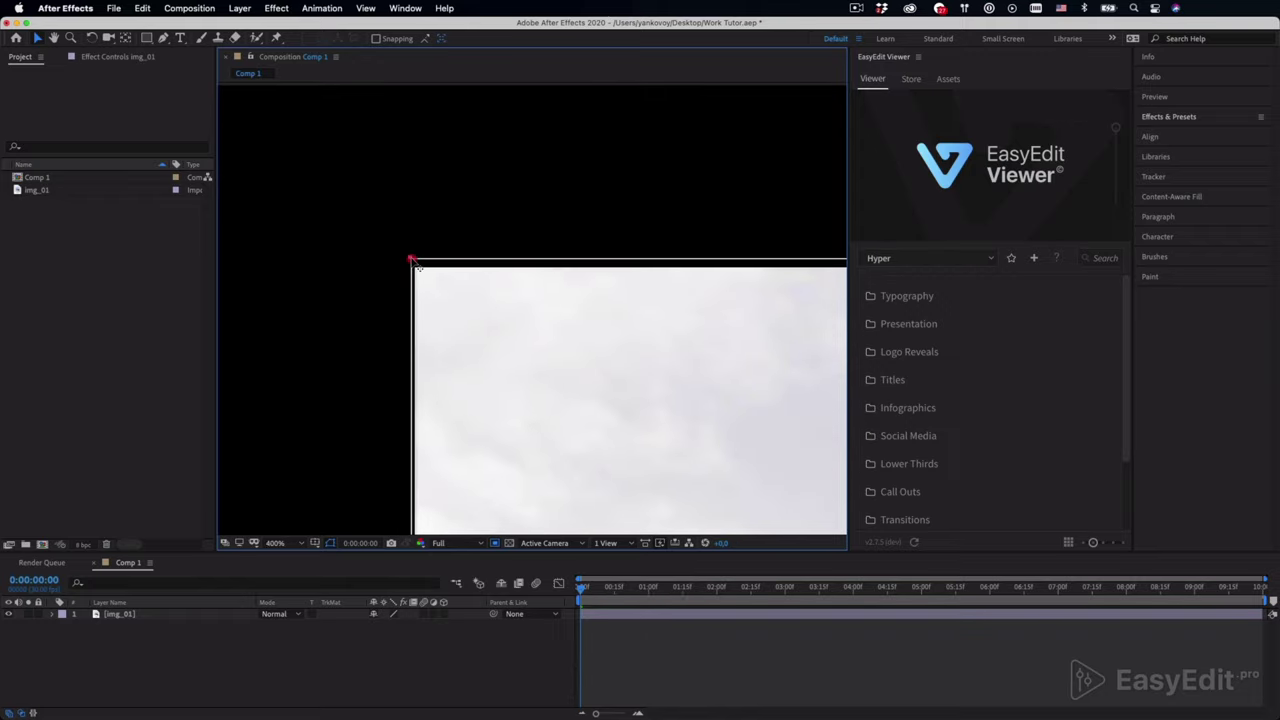
pyautogui.press('h')
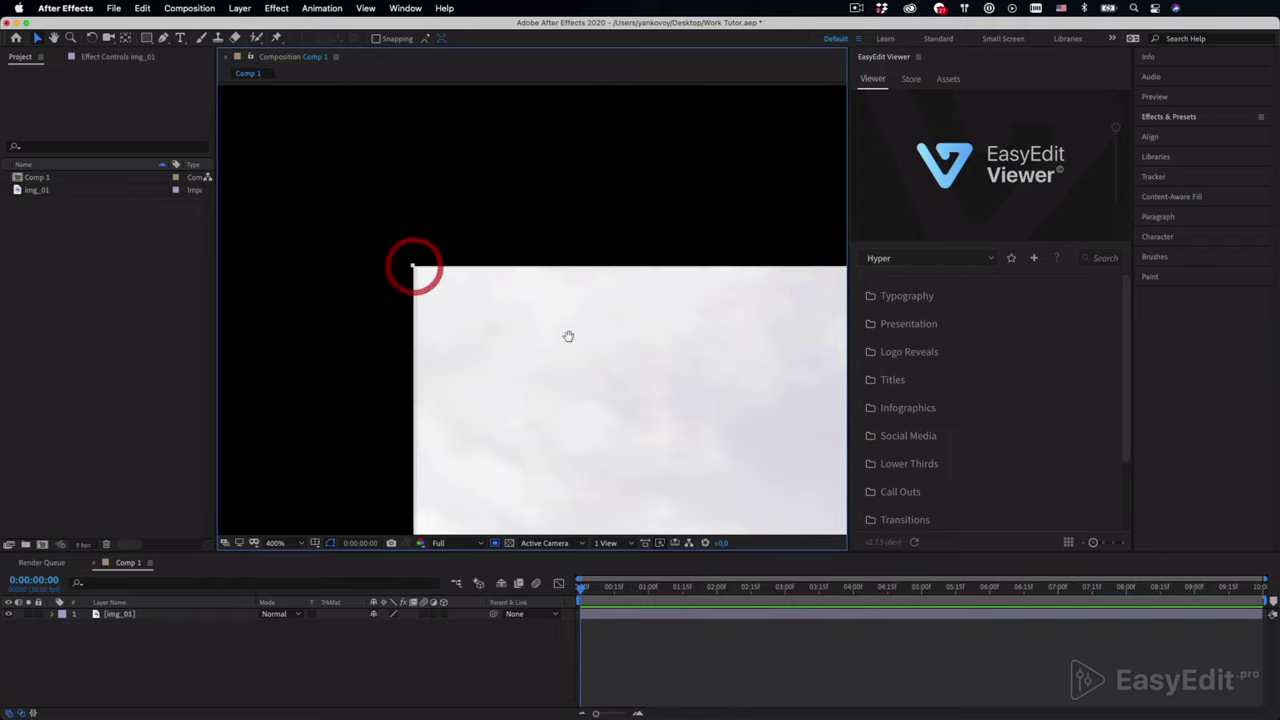
pyautogui.moveTo(571, 337); pyautogui.dragTo(431, 171)
pyautogui.press('v')
pyautogui.scroll(-5, 668, 417)
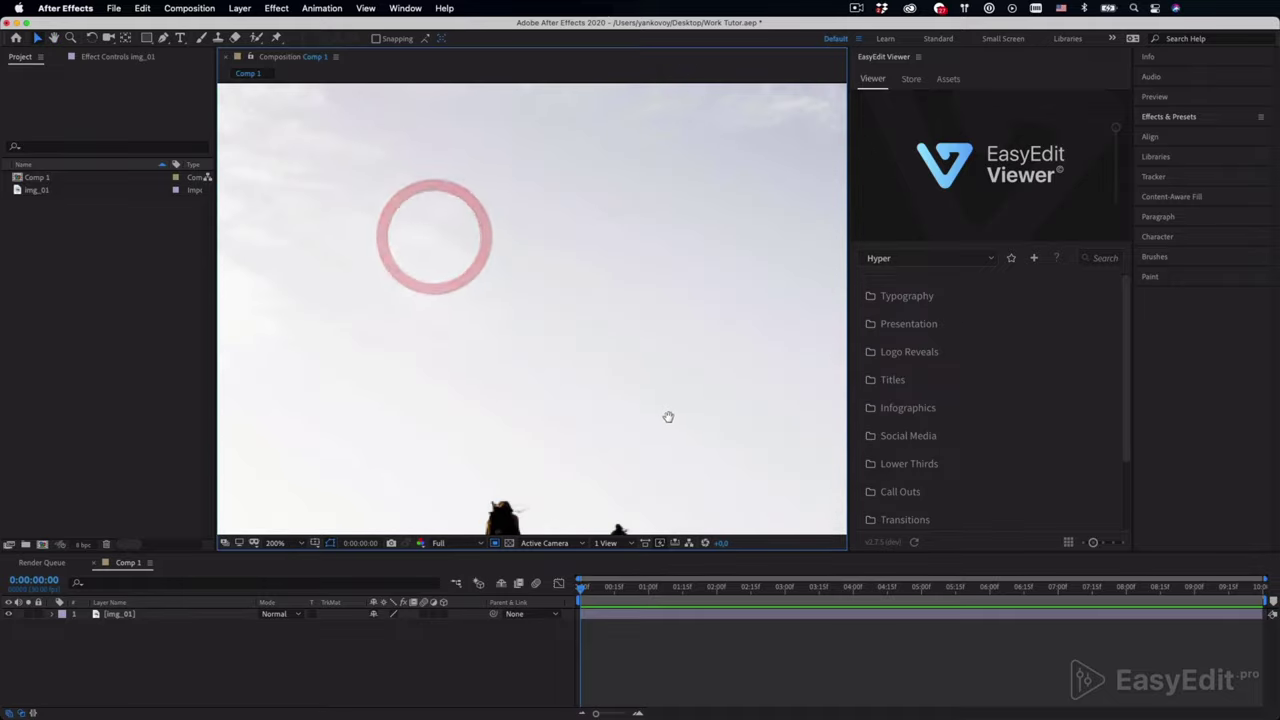
pyautogui.scroll(3, 560, 366)
pyautogui.scroll(-2, 620, 336)
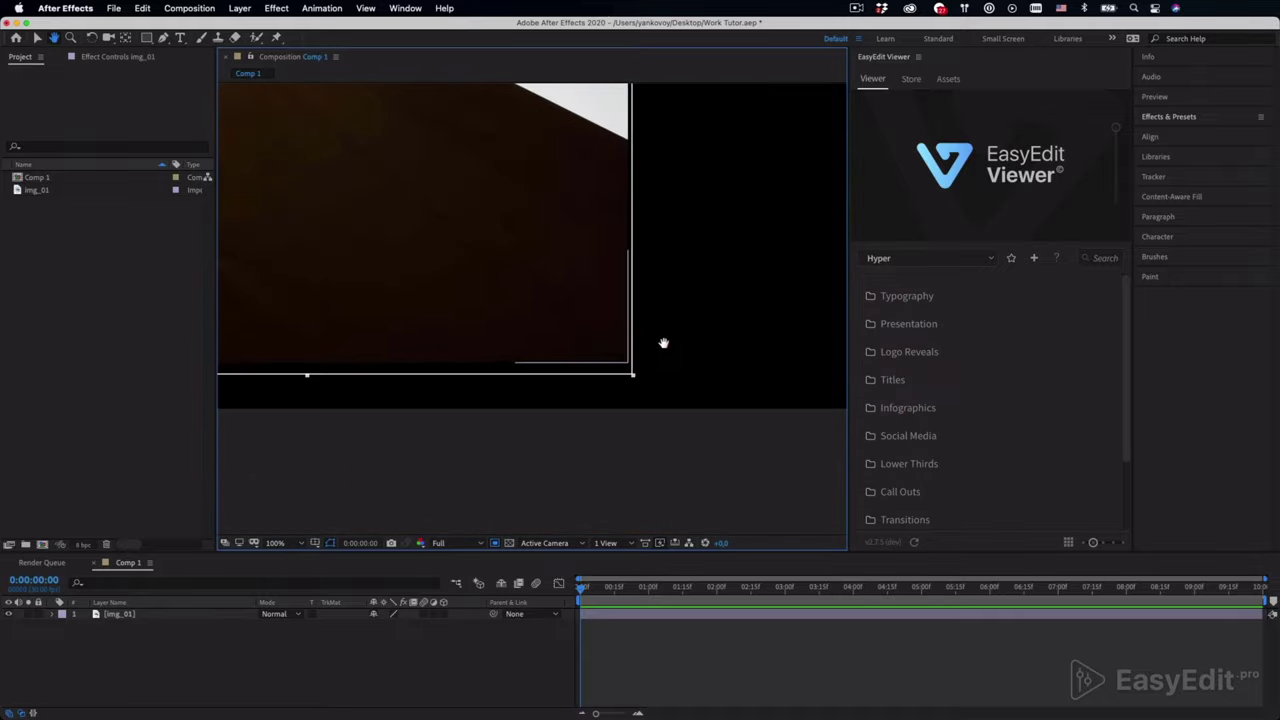
pyautogui.click(665, 343)
pyautogui.scroll(2, 612, 294)
# Fit the region's bottom-right corner to the image and crop the comp to it.
pyautogui.press('v')
pyautogui.click(612, 294)
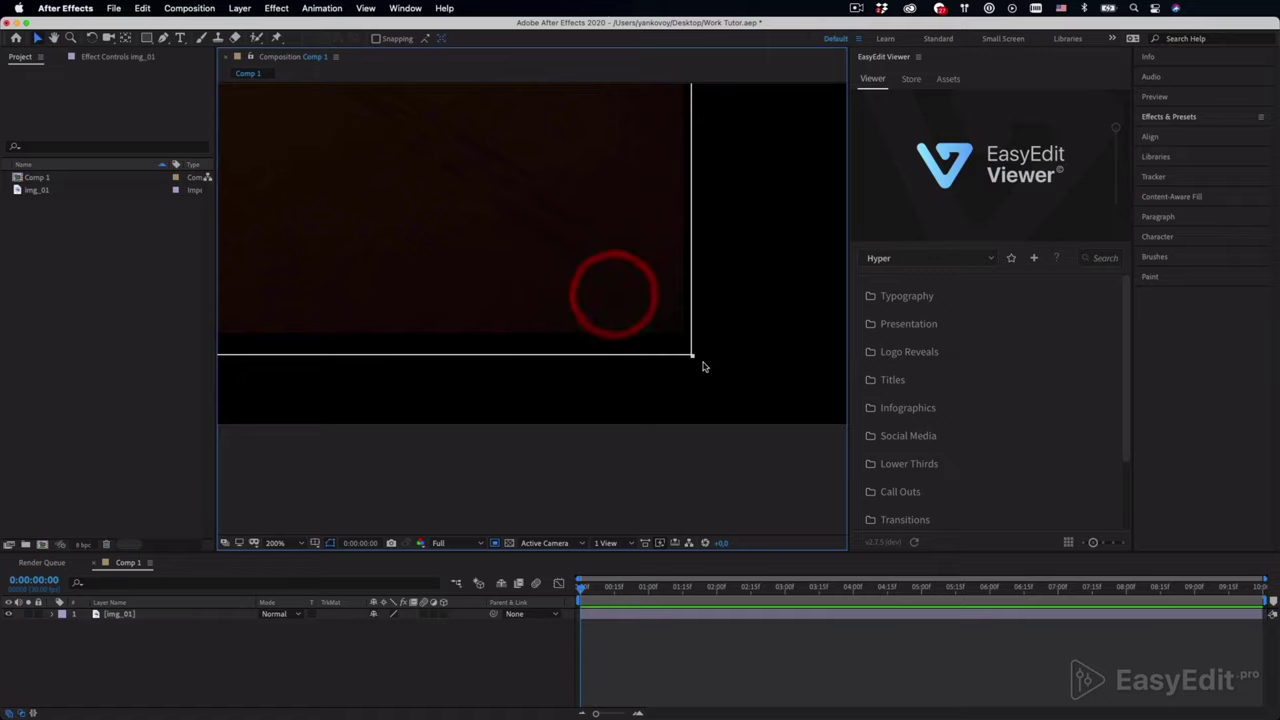
pyautogui.moveTo(694, 360); pyautogui.dragTo(686, 334)
pyautogui.scroll(-3, 657, 349)
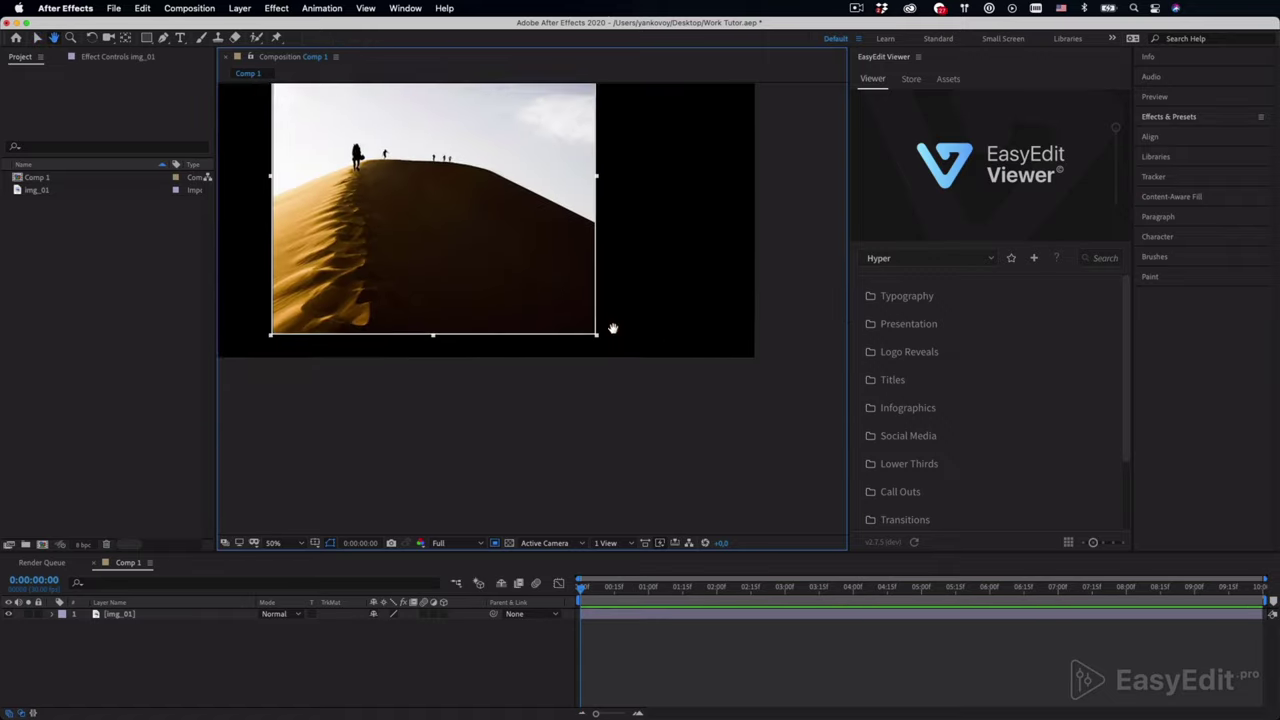
pyautogui.moveTo(554, 340); pyautogui.dragTo(674, 380)
pyautogui.moveTo(648, 280); pyautogui.dragTo(626, 294)
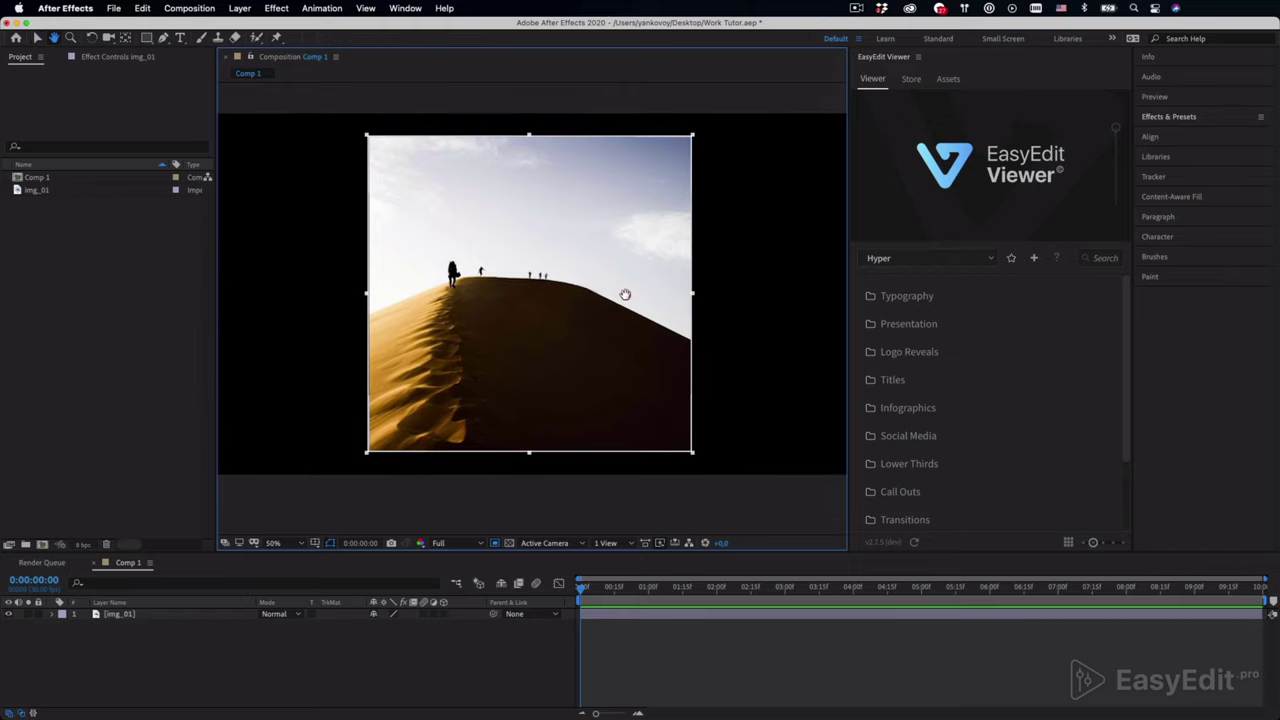
pyautogui.click(626, 294)
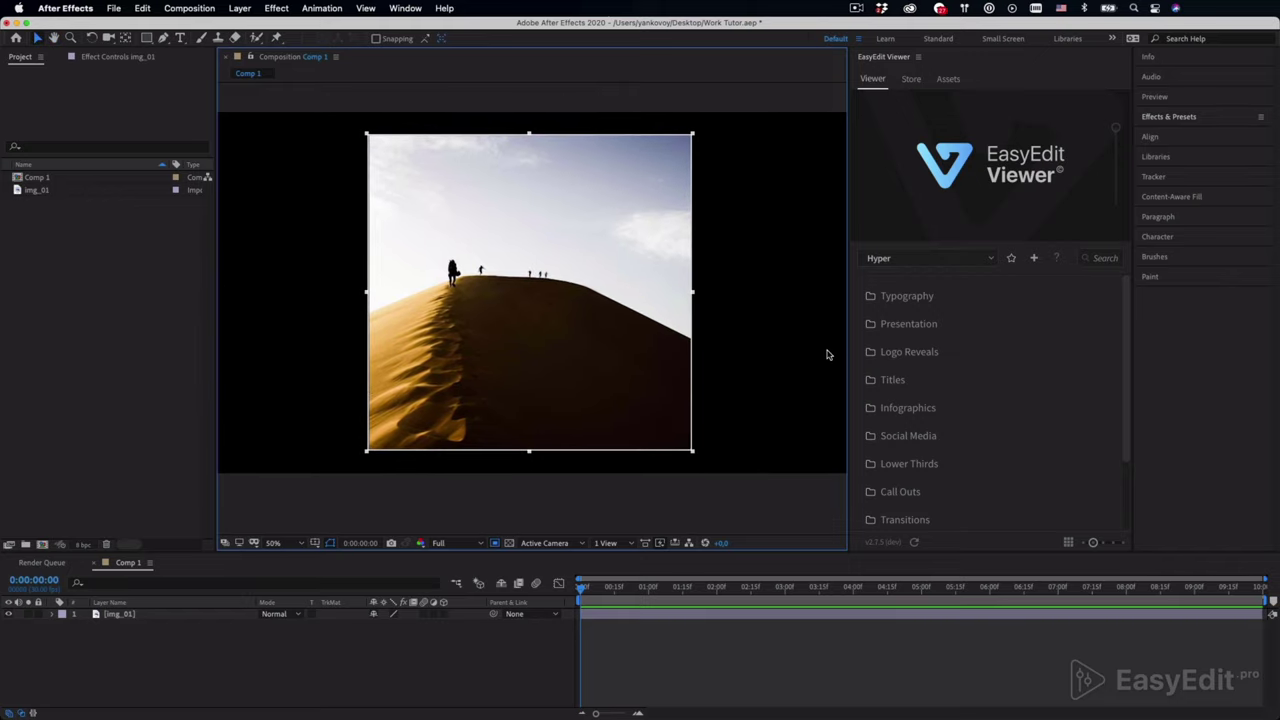
pyautogui.click(189, 8)
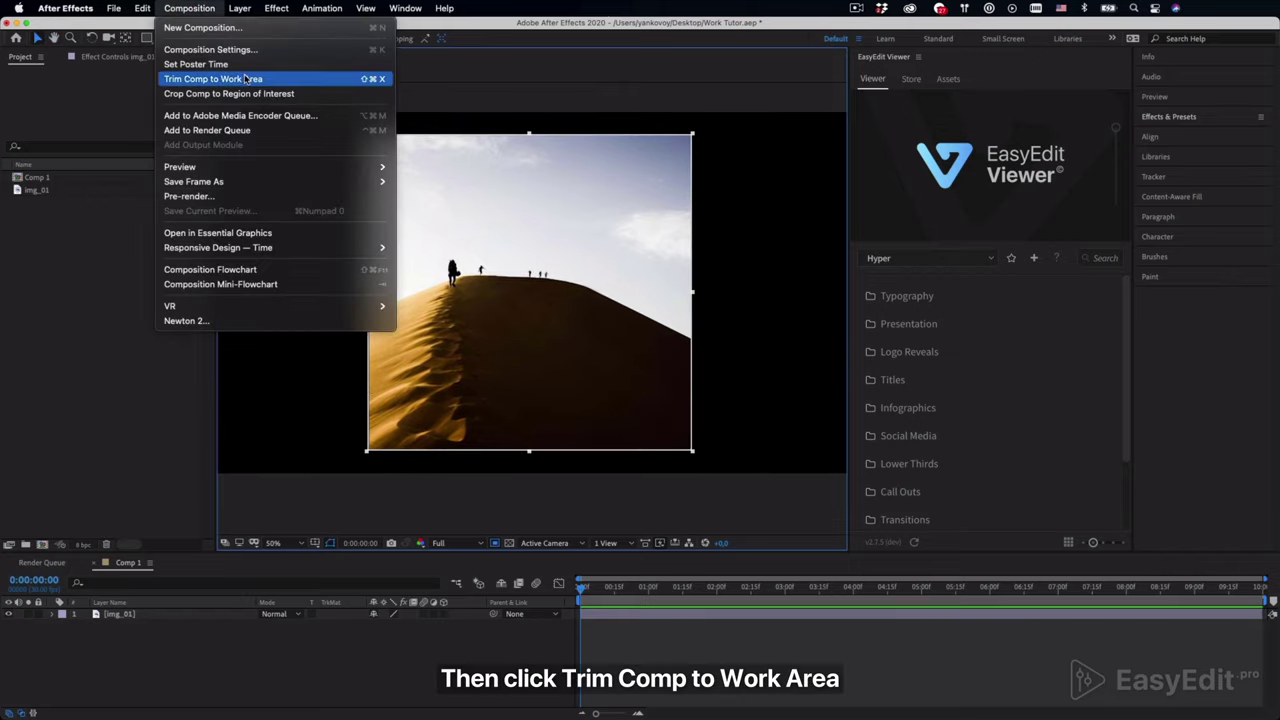
pyautogui.click(326, 94)
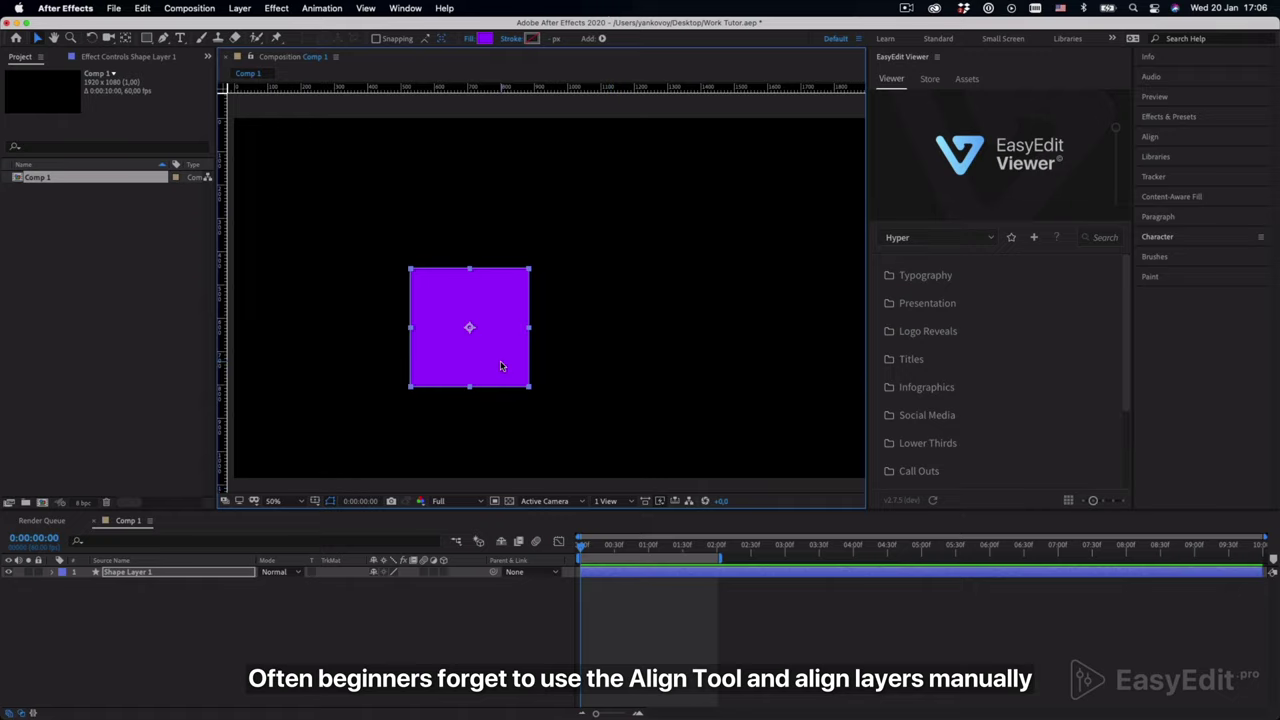
# Align the purple square to the composition's left, right, and centres.
pyautogui.moveTo(502, 365); pyautogui.dragTo(736, 262)
pyautogui.press(',')
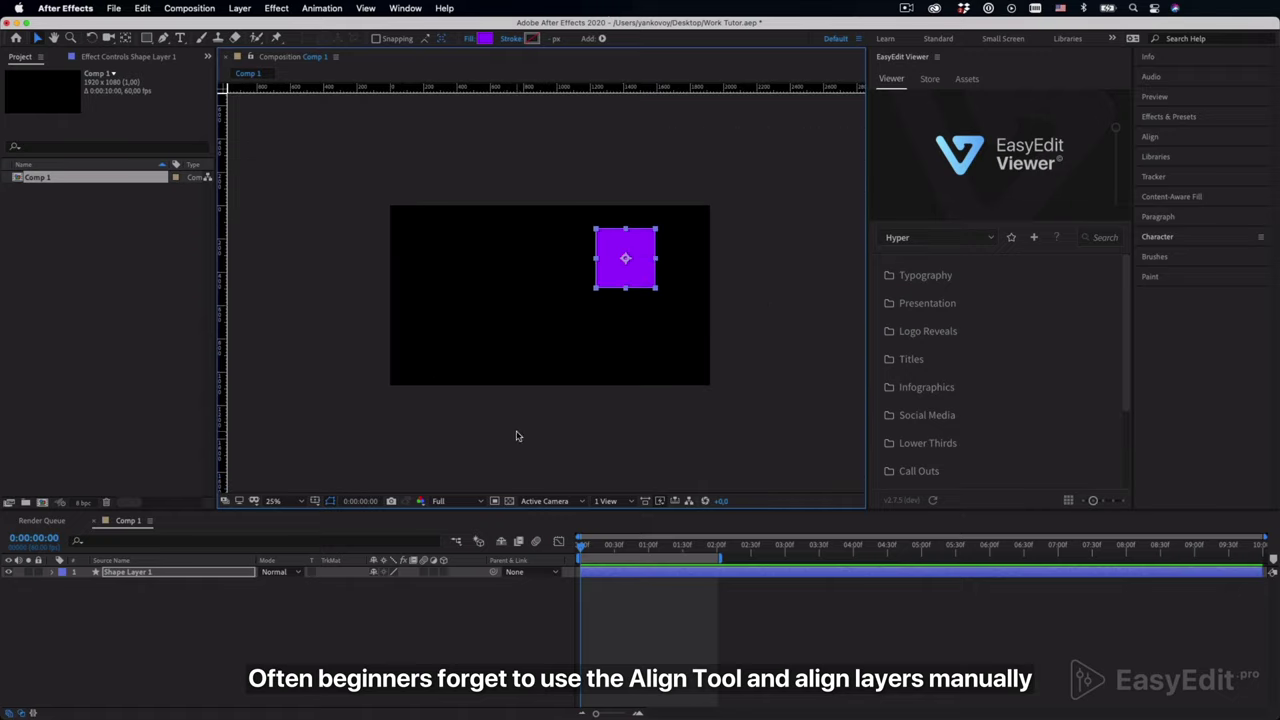
pyautogui.click(616, 285)
pyautogui.moveTo(616, 285); pyautogui.dragTo(565, 302)
pyautogui.press('.')
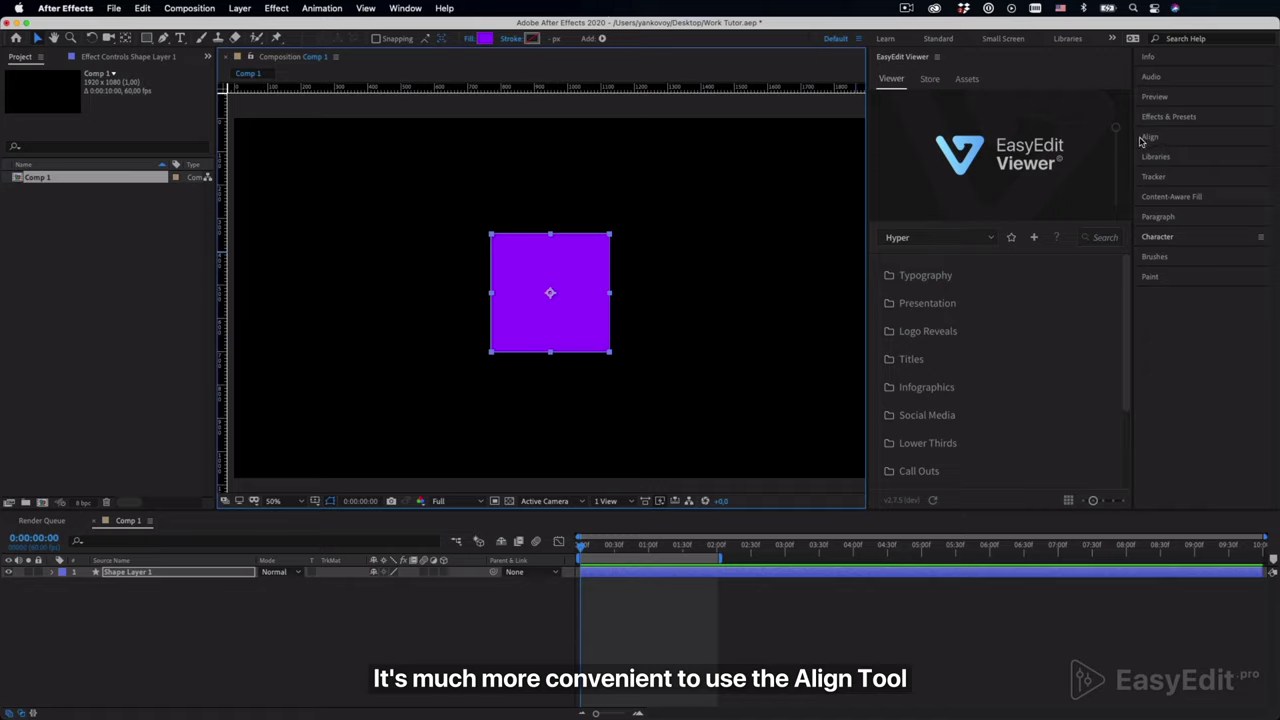
pyautogui.click(1155, 139)
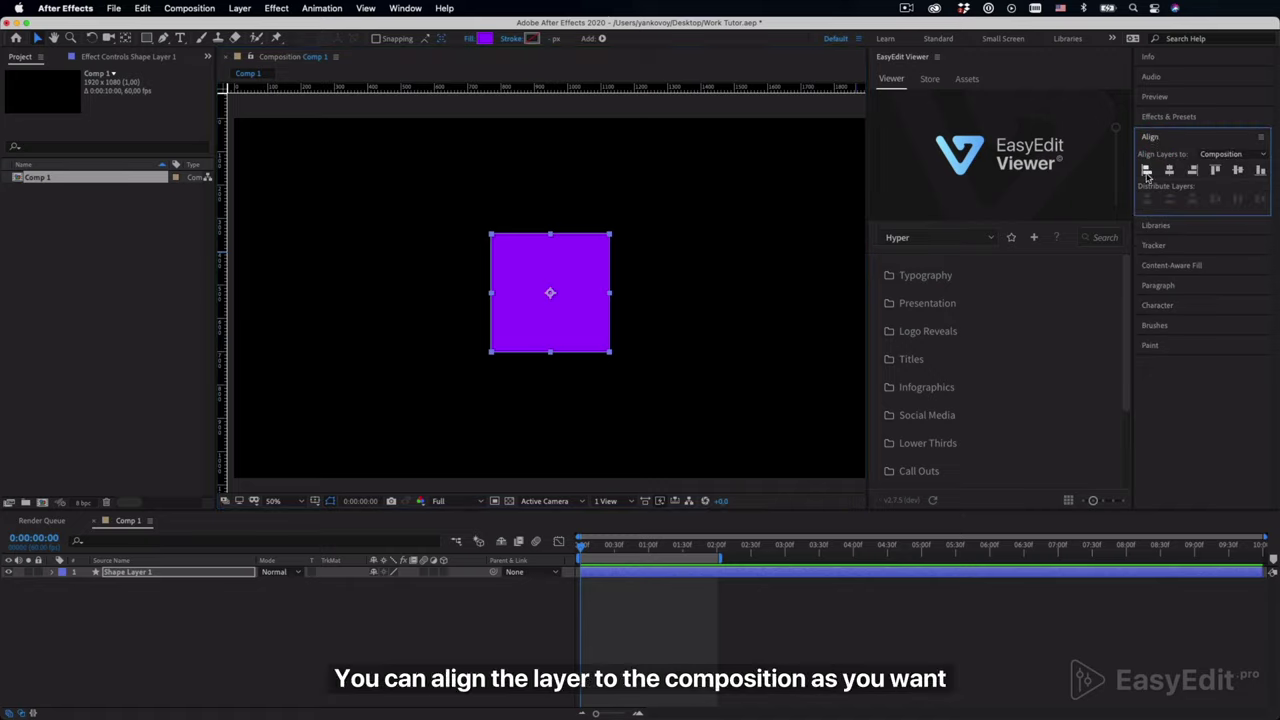
pyautogui.click(1147, 172)
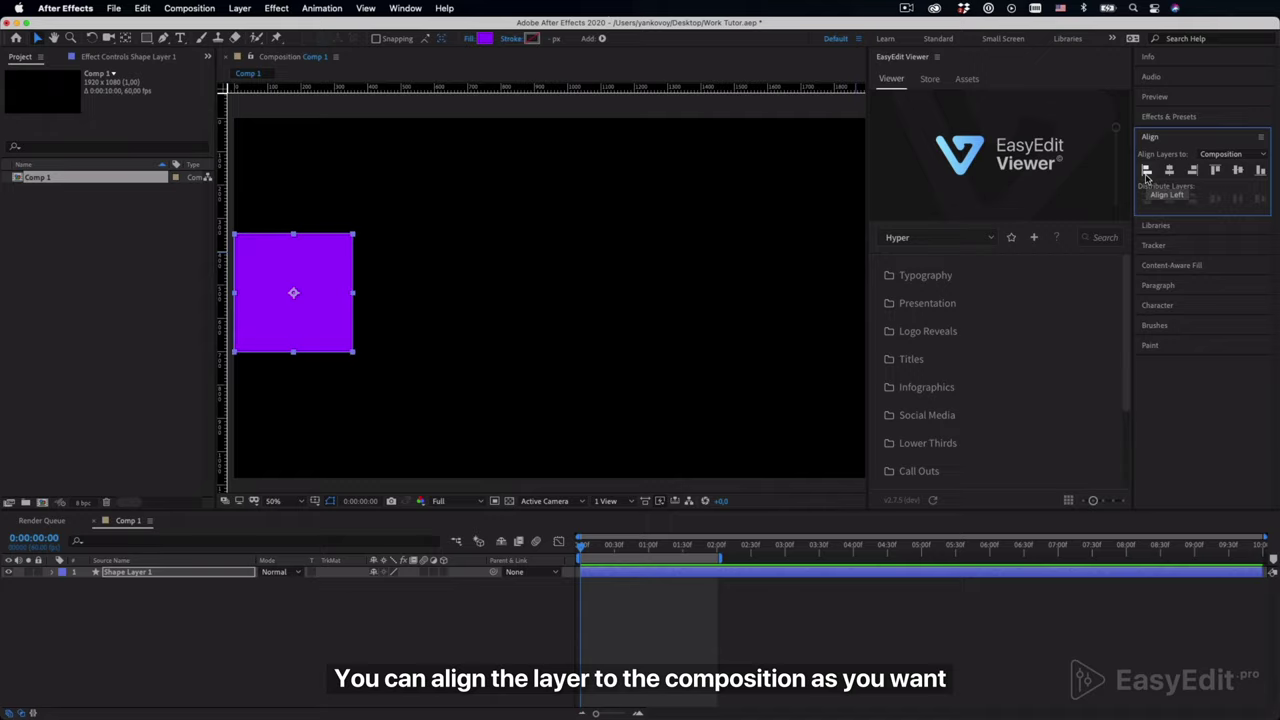
pyautogui.click(1192, 172)
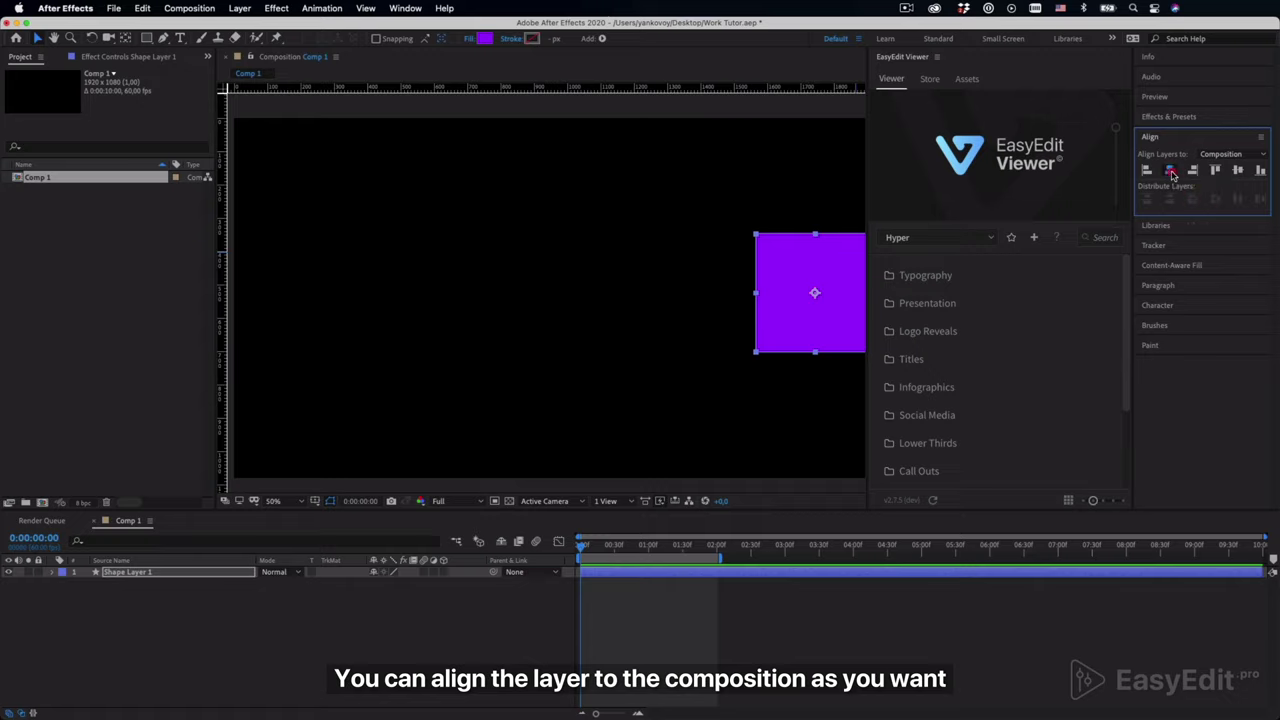
pyautogui.click(1170, 172)
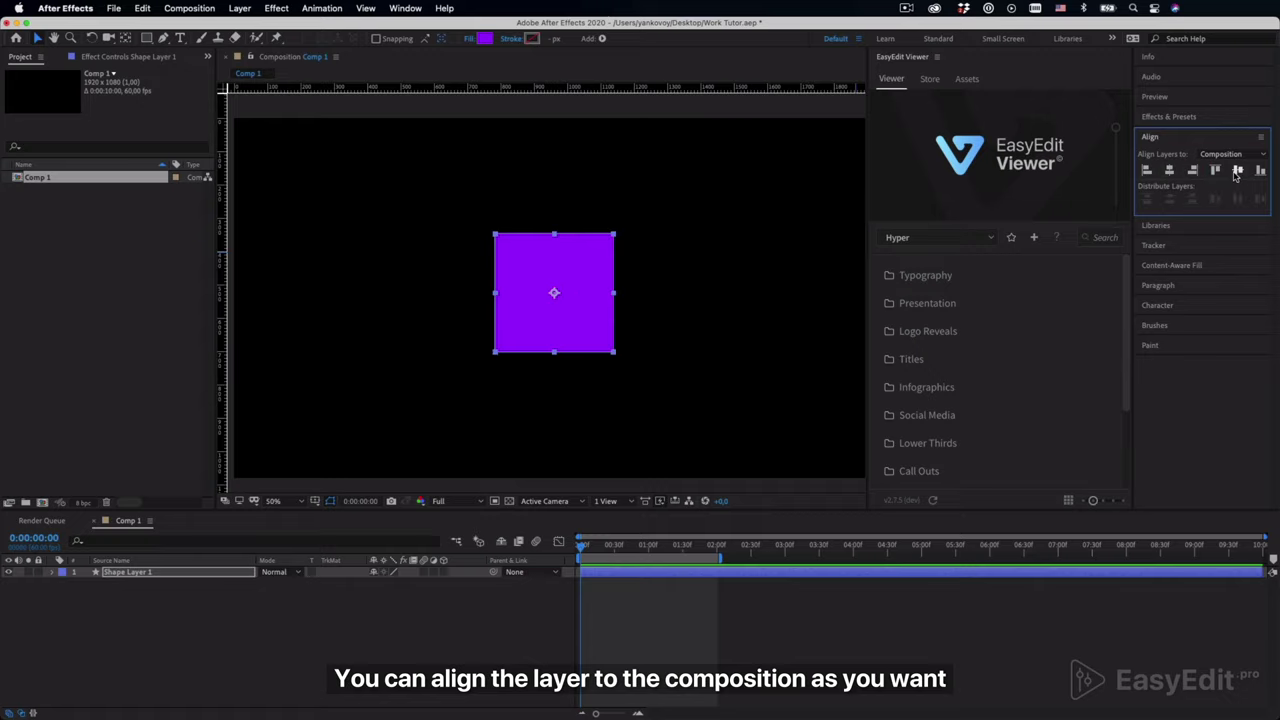
pyautogui.click(1237, 172)
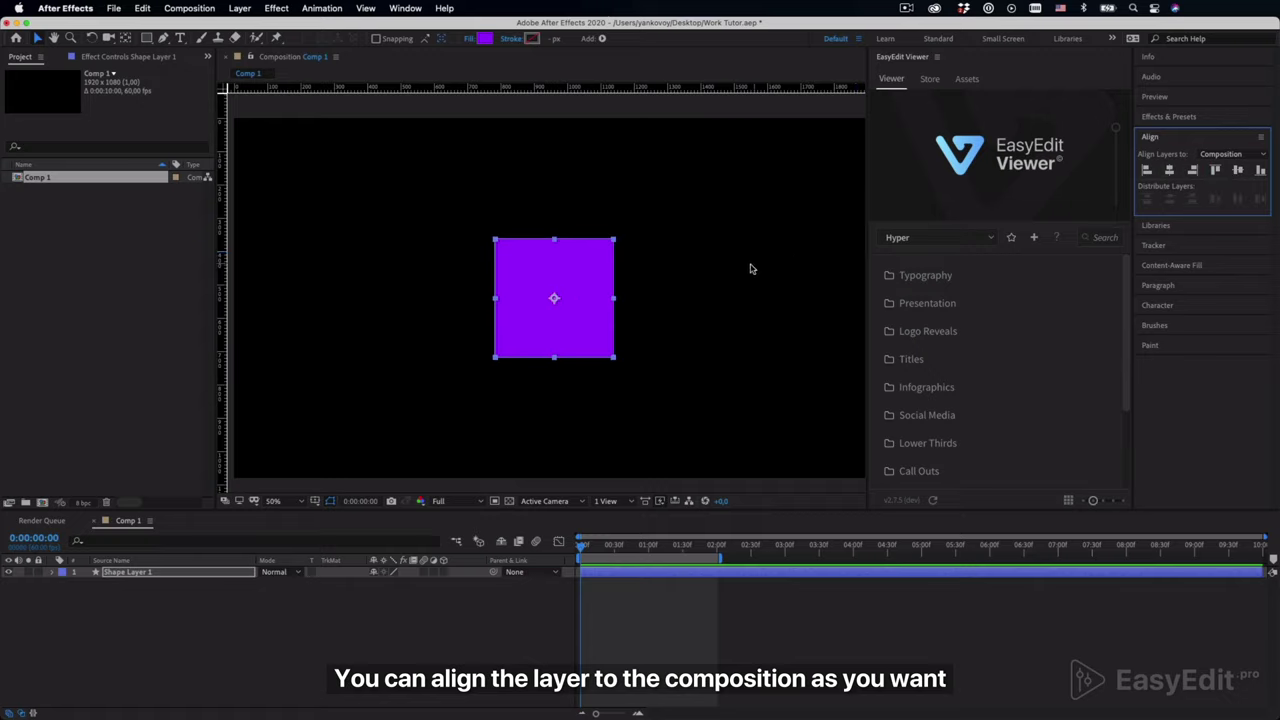
# Move the square off-centre and re-centre it horizontally and vertically.
pyautogui.press(',')
pyautogui.moveTo(575, 316); pyautogui.dragTo(656, 316)
pyautogui.click(1170, 172)
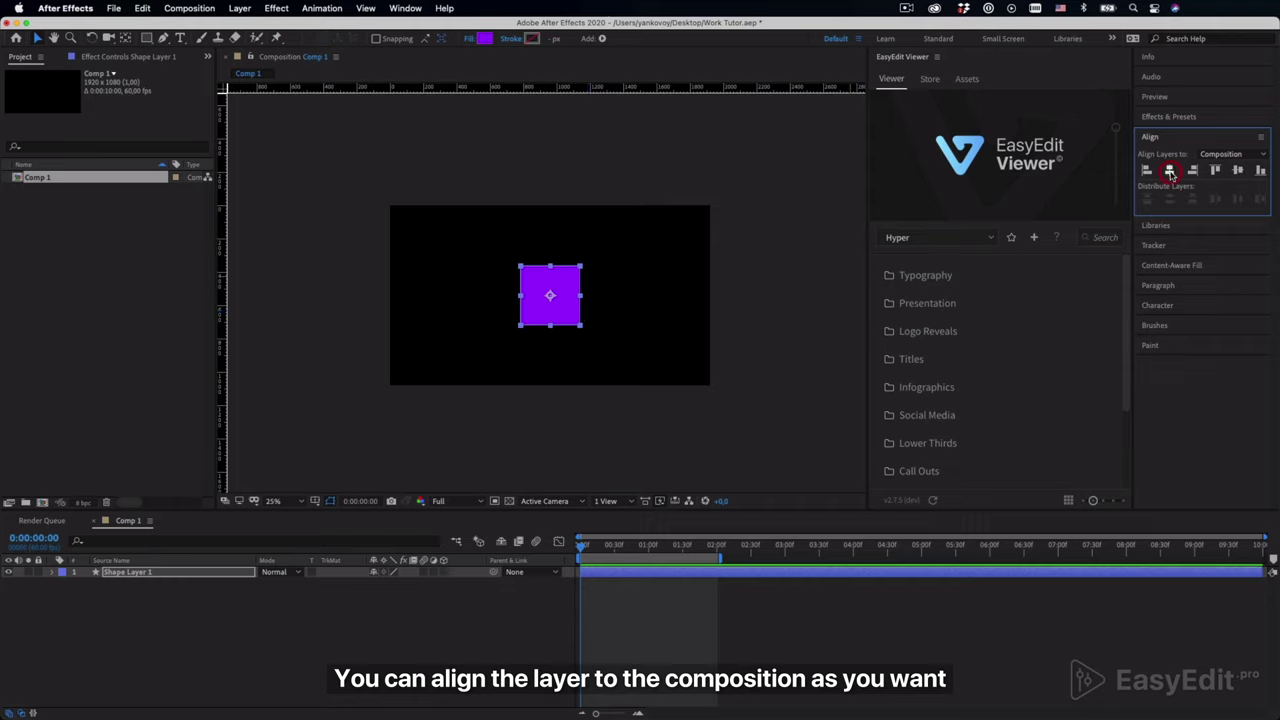
pyautogui.moveTo(568, 320); pyautogui.dragTo(450, 266)
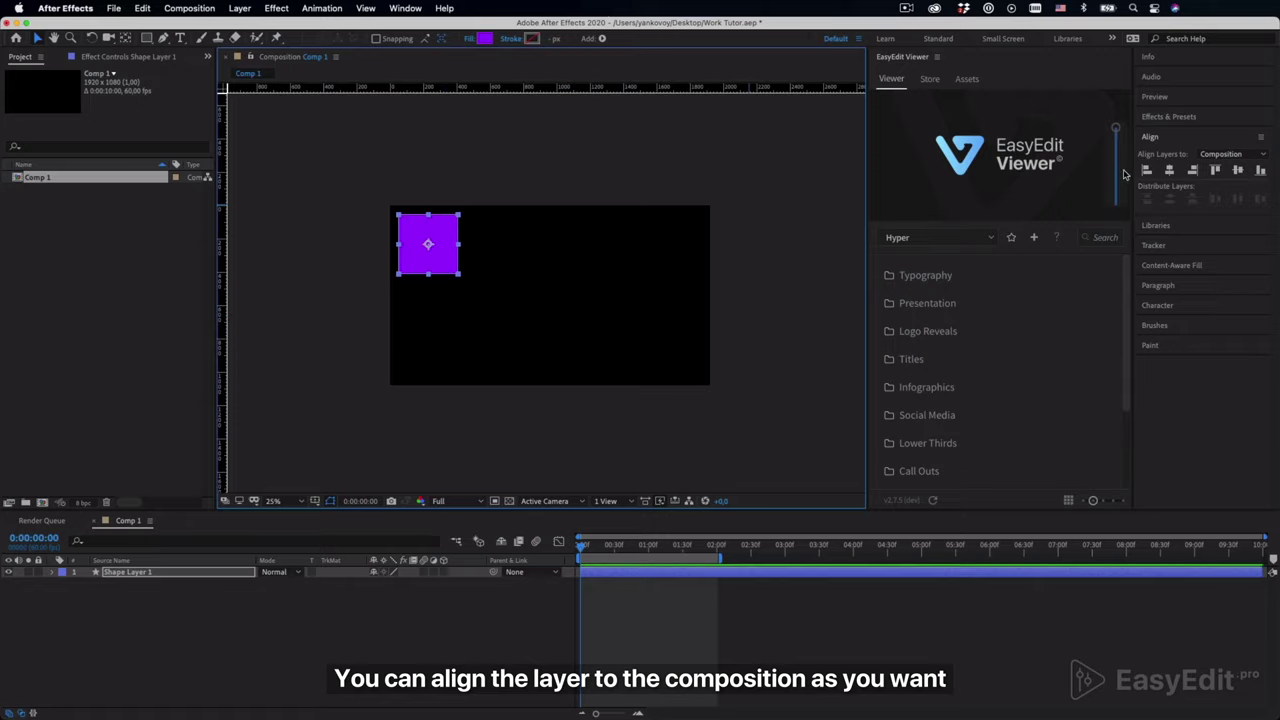
pyautogui.click(1170, 172)
pyautogui.click(1238, 172)
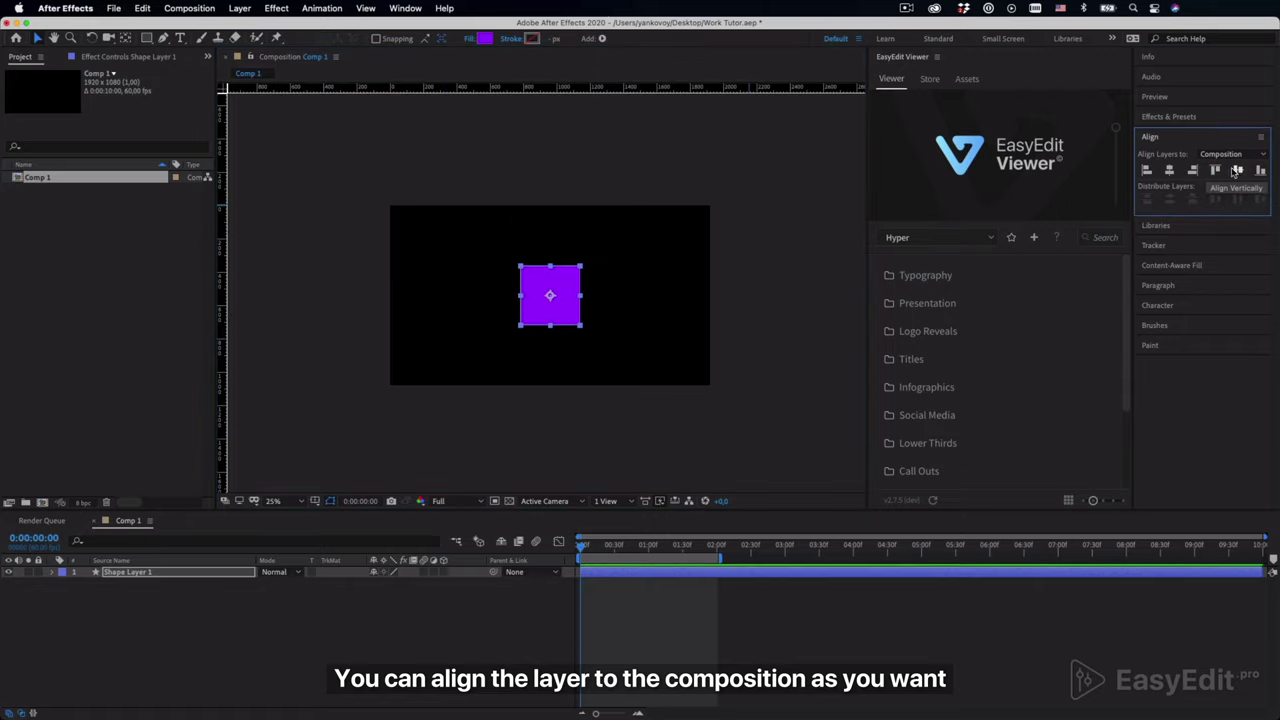
# Duplicate the square as Shape Layer 2 and set the two at different heights.
pyautogui.press('.')
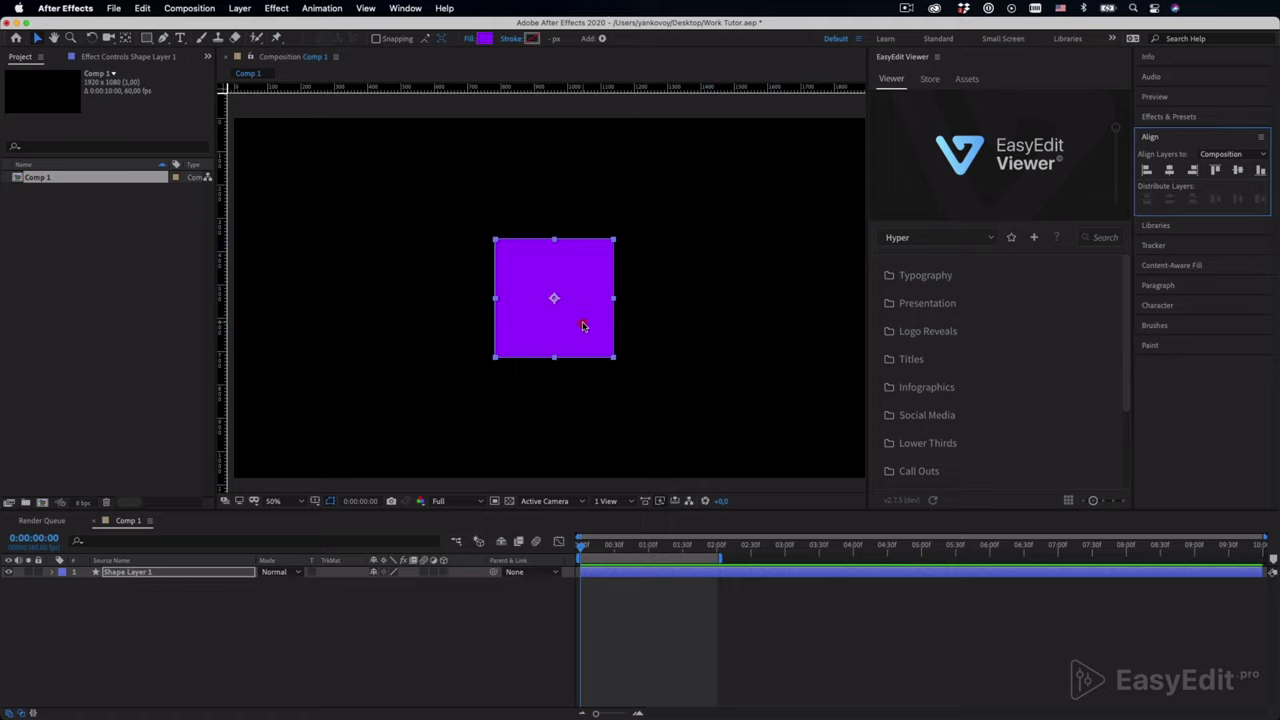
pyautogui.moveTo(584, 326); pyautogui.dragTo(586, 288)
pyautogui.press('super+d')
pyautogui.press(',')
pyautogui.moveTo(498, 315); pyautogui.dragTo(498, 340)
# Align both squares on one vertical centre relative to the selection.
pyautogui.keyDown('shift'); pyautogui.click(567, 295); pyautogui.keyUp('shift')
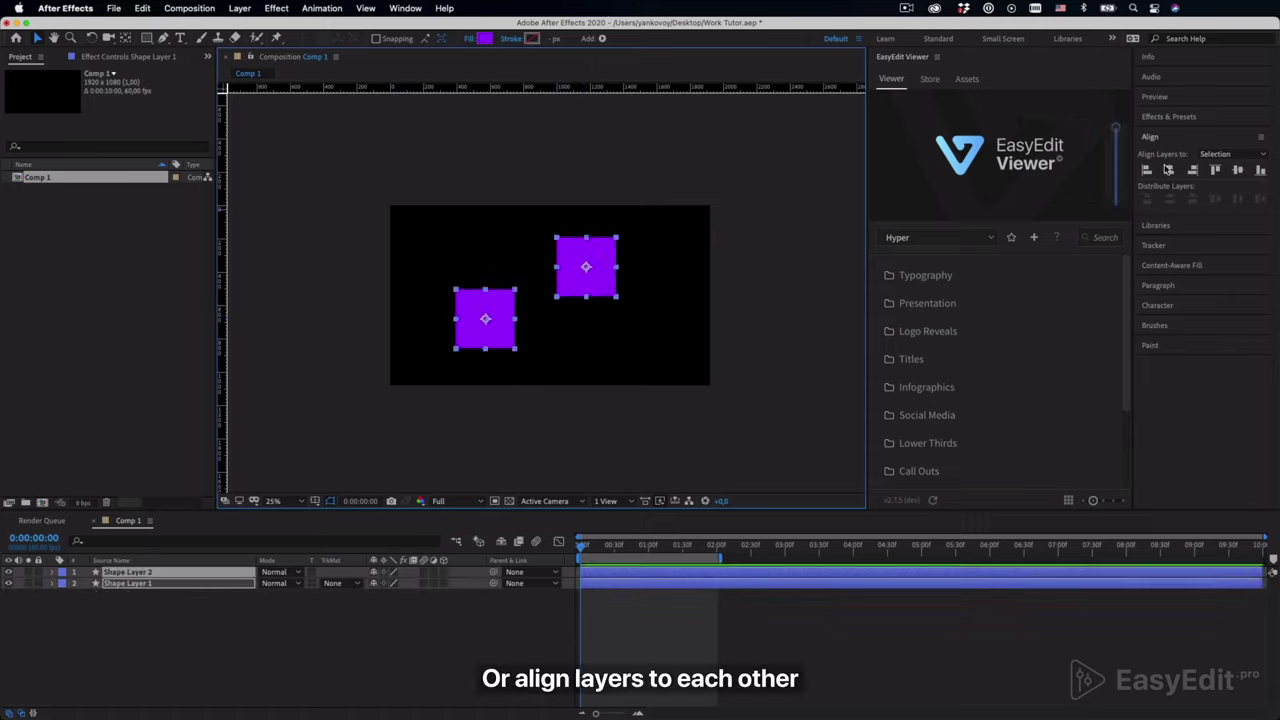
pyautogui.click(1250, 157)
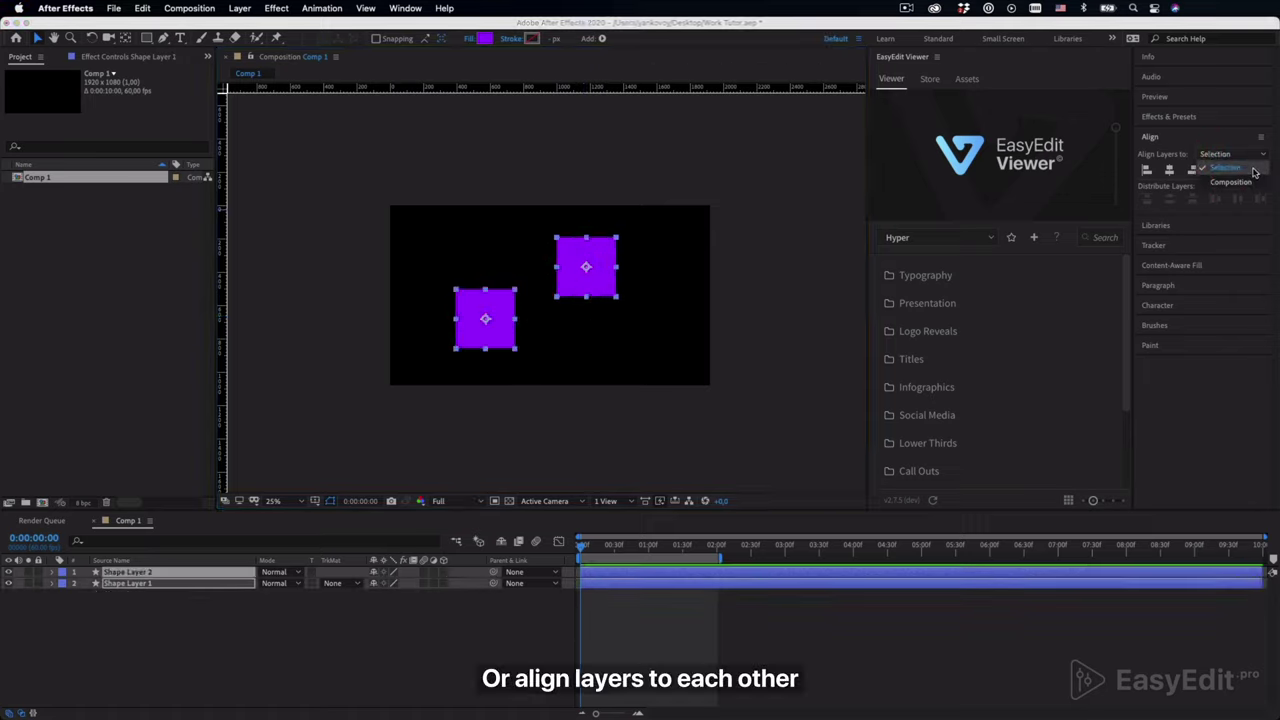
pyautogui.click(1257, 170)
pyautogui.click(1238, 171)
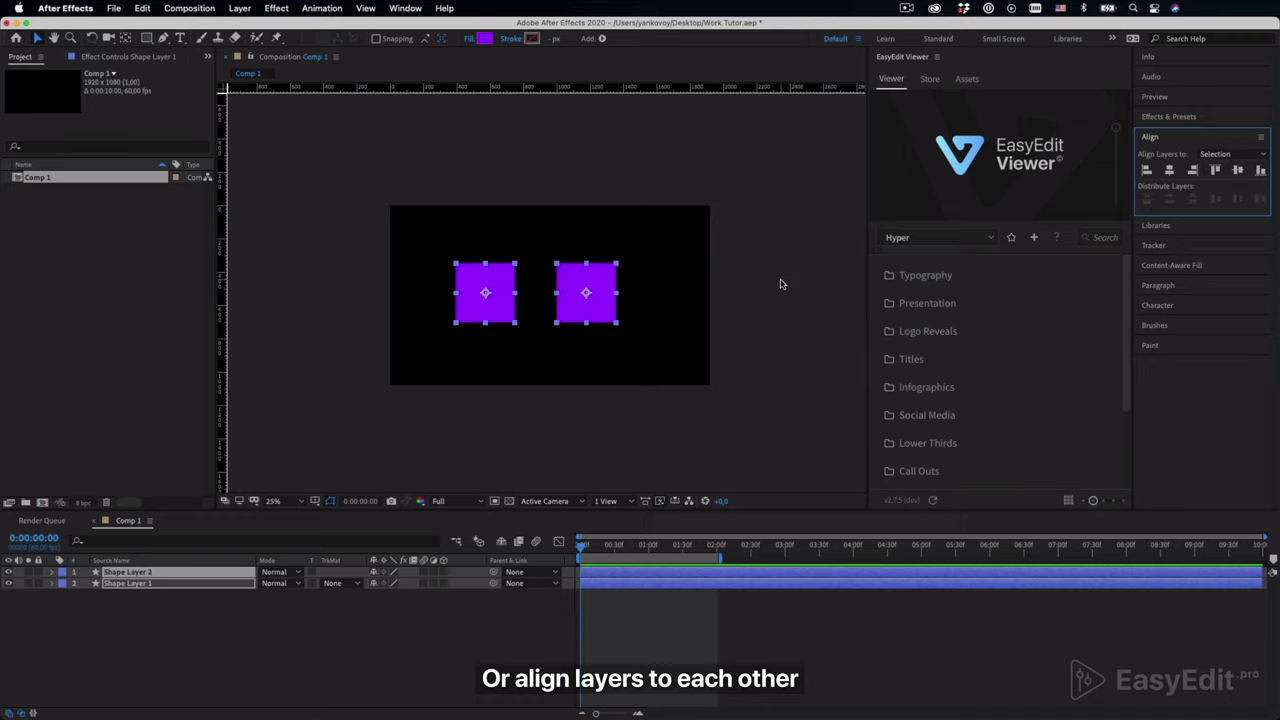
pyautogui.click(770, 283)
# Duplicate the squares to make four and scatter them across the composition.
pyautogui.press('.')
pyautogui.click(455, 308)
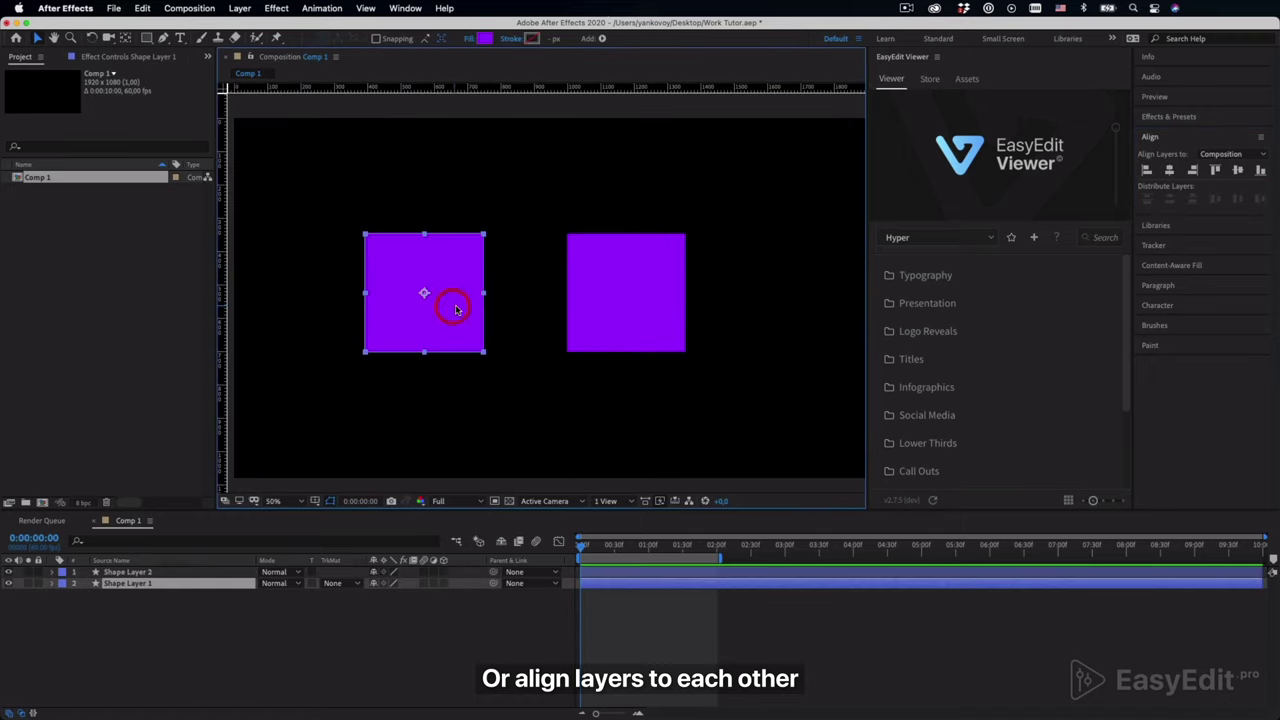
pyautogui.hotkey('ctrl', 'd')
pyautogui.moveTo(440, 324); pyautogui.dragTo(734, 423)
pyautogui.hotkey('ctrl', 'd')
pyautogui.press(',')
pyautogui.moveTo(486, 294); pyautogui.dragTo(437, 298)
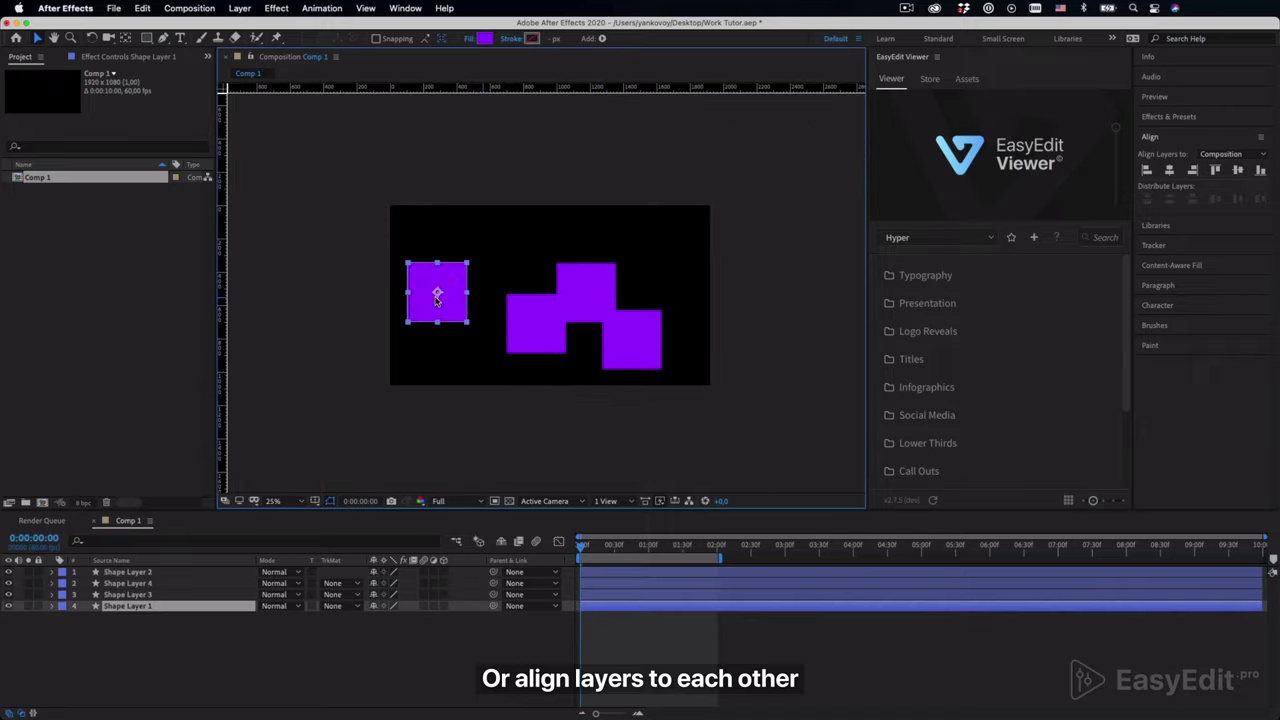
pyautogui.moveTo(519, 327); pyautogui.dragTo(486, 293)
pyautogui.moveTo(568, 296); pyautogui.dragTo(564, 250)
pyautogui.click(629, 340)
pyautogui.moveTo(629, 340); pyautogui.dragTo(672, 351)
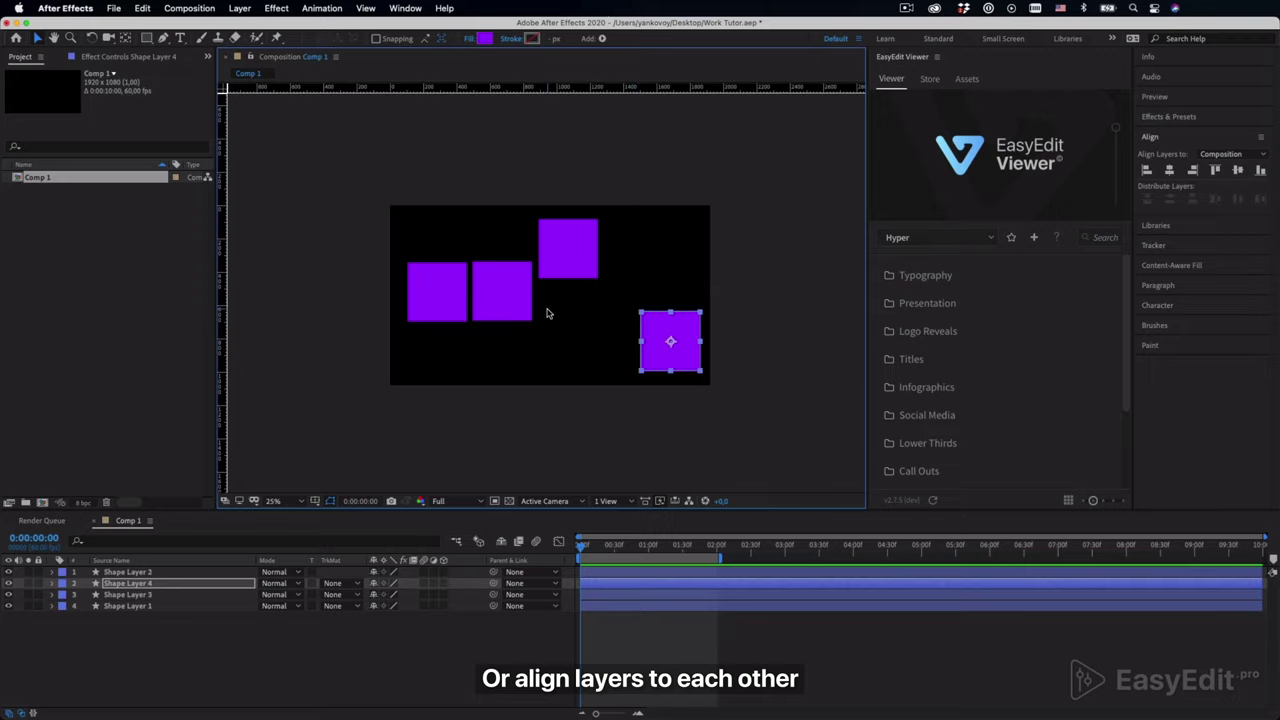
# Align the four squares' vertical centres and distribute them evenly horizontally.
pyautogui.click(445, 300)
pyautogui.keyDown('shift'); pyautogui.click(500, 306); pyautogui.keyUp('shift')
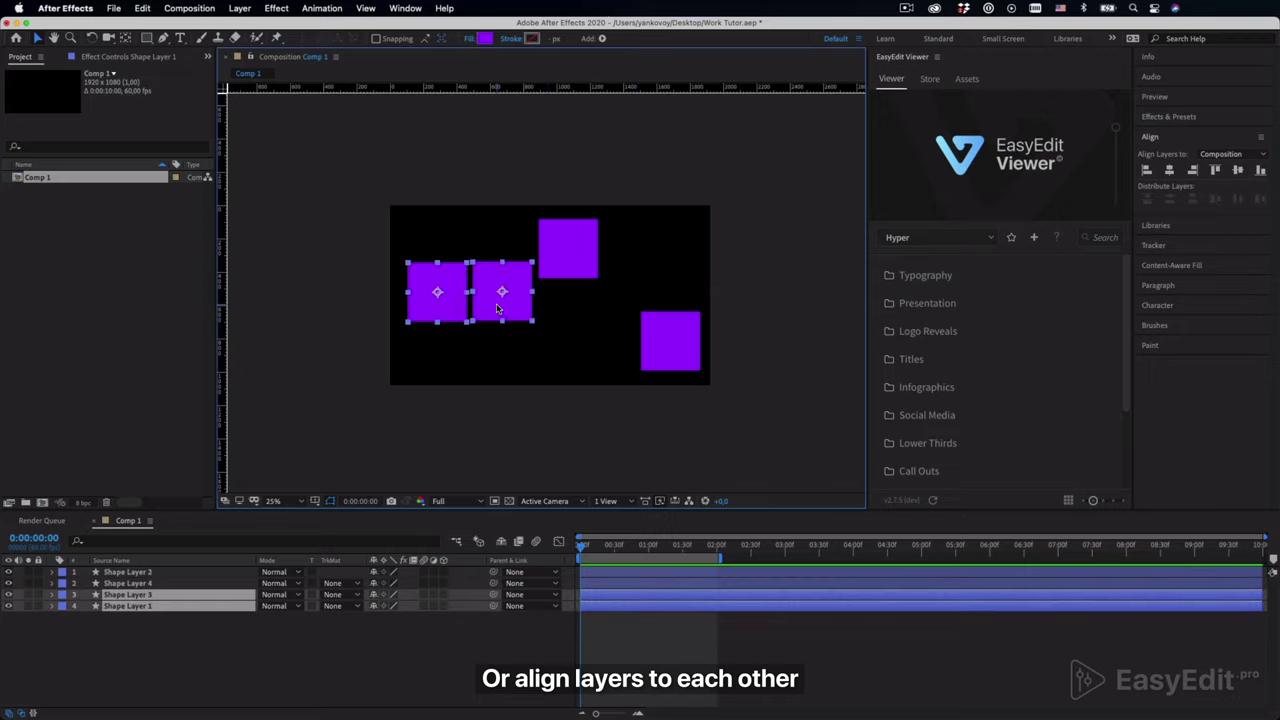
pyautogui.keyDown('shift'); pyautogui.click(569, 250); pyautogui.keyUp('shift')
pyautogui.keyDown('shift'); pyautogui.click(670, 358); pyautogui.keyUp('shift')
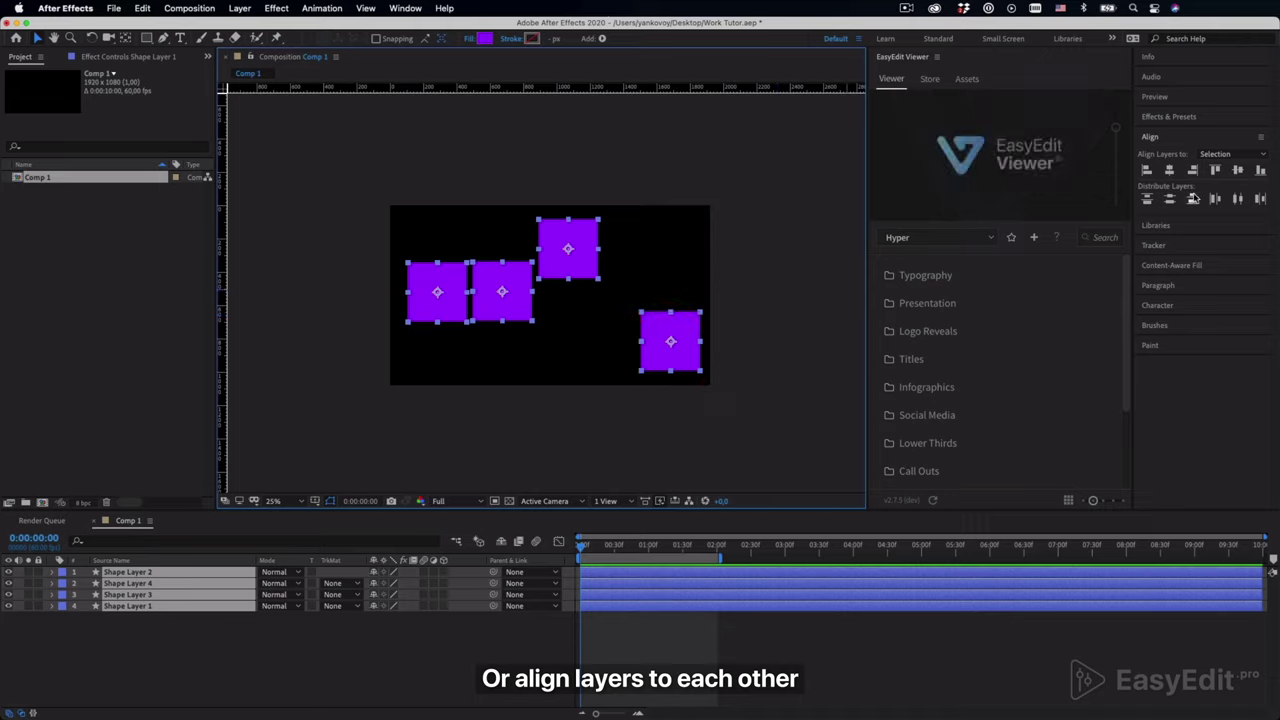
pyautogui.click(1237, 172)
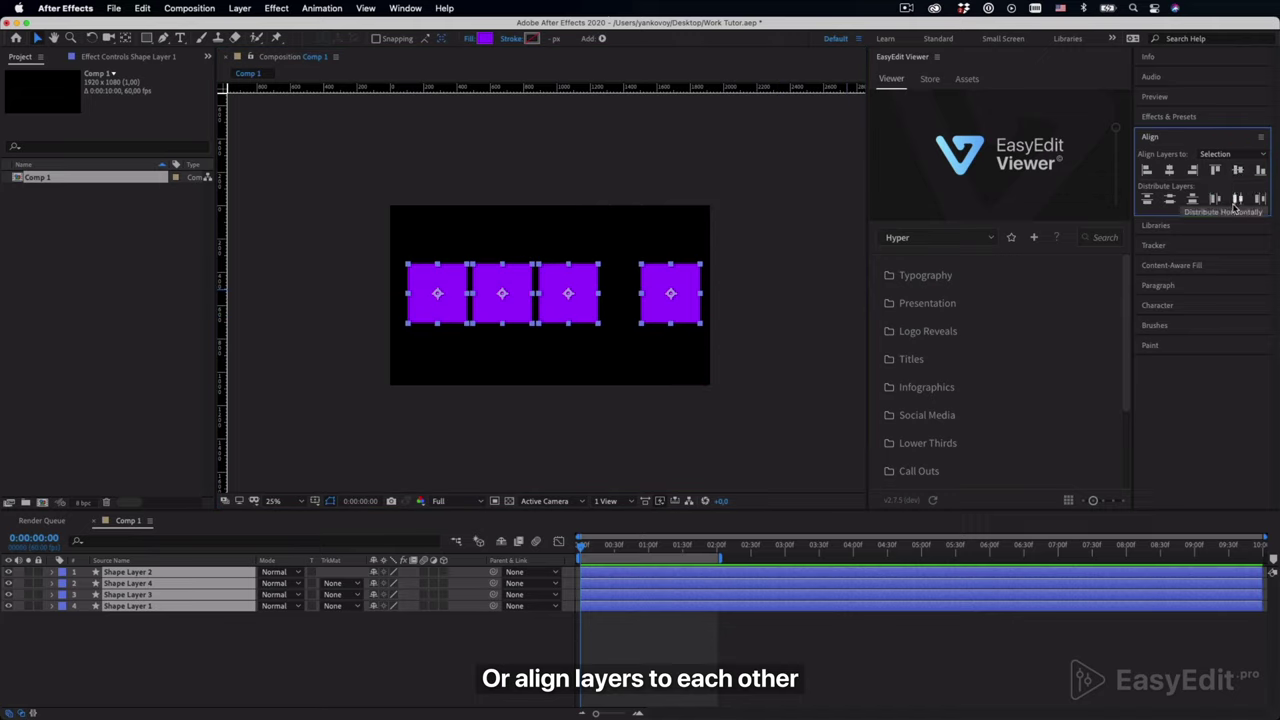
pyautogui.click(1238, 200)
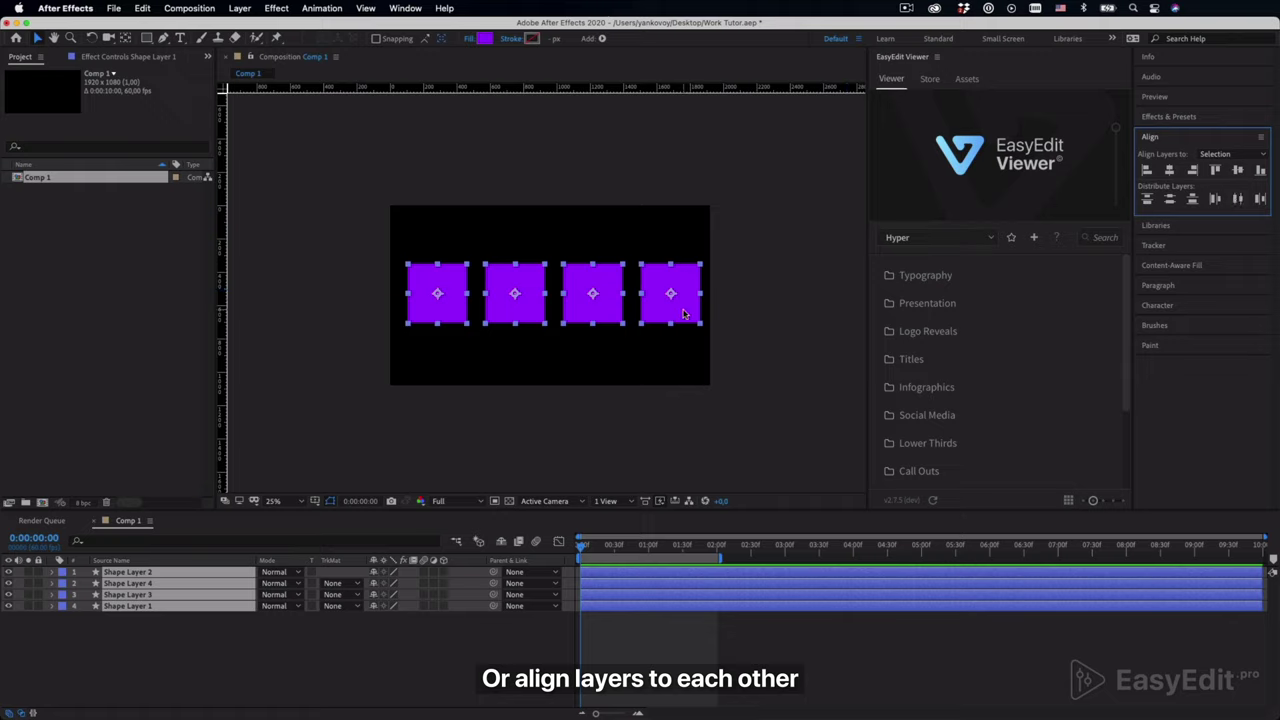
pyautogui.click(762, 317)
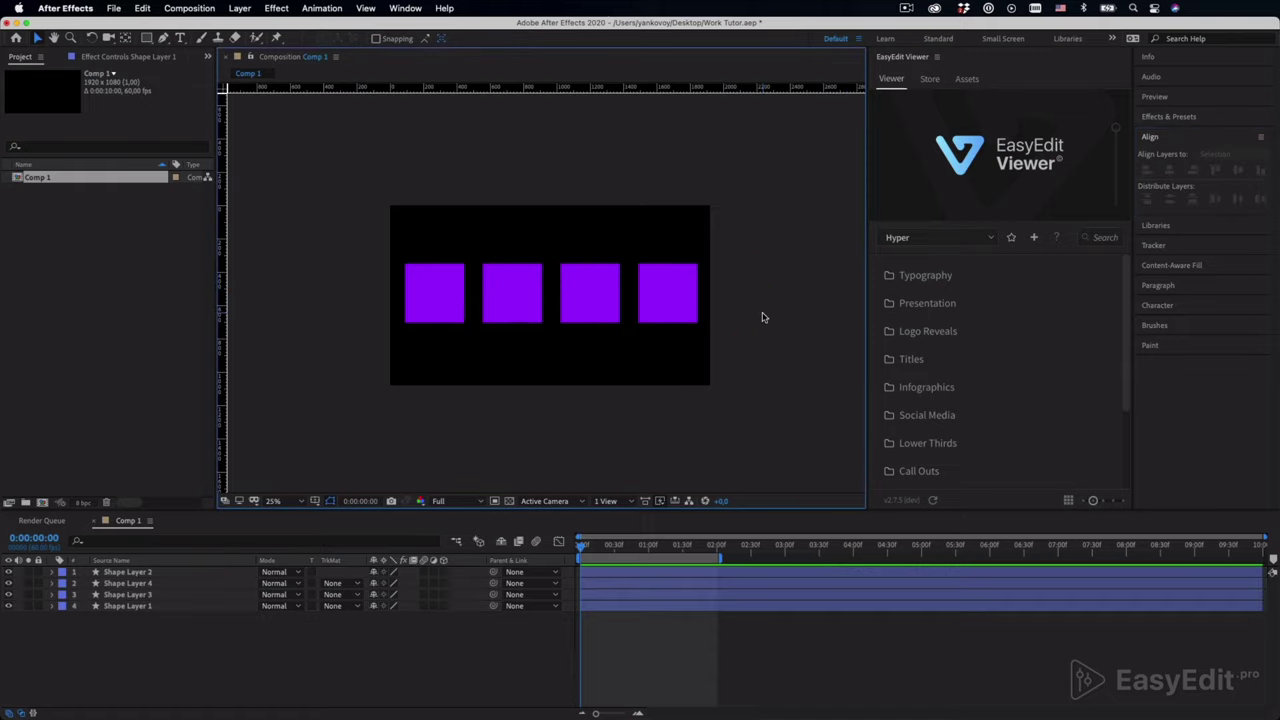
# Delete three extra squares and centre the remaining Shape Layer 1 horizontally.
pyautogui.click(663, 312)
pyautogui.press('Delete')
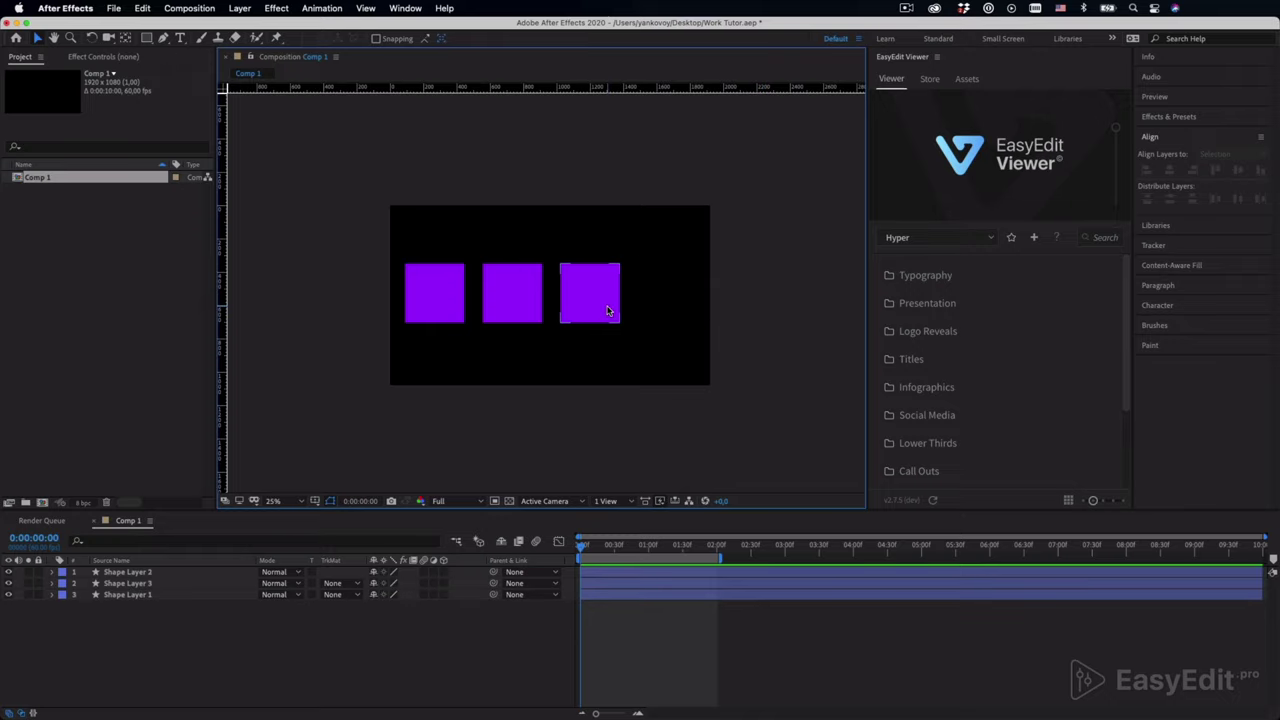
pyautogui.click(606, 305)
pyautogui.press('Delete')
pyautogui.click(530, 304)
pyautogui.press('Delete')
pyautogui.click(446, 313)
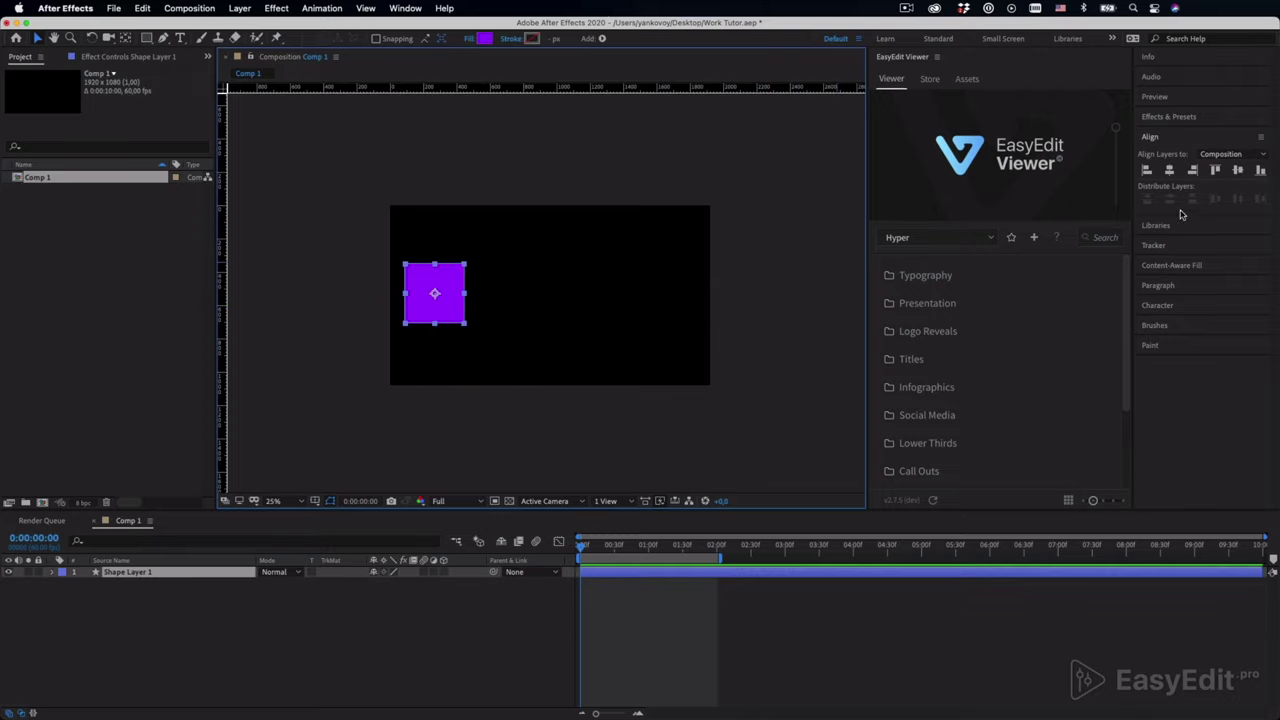
pyautogui.click(1169, 172)
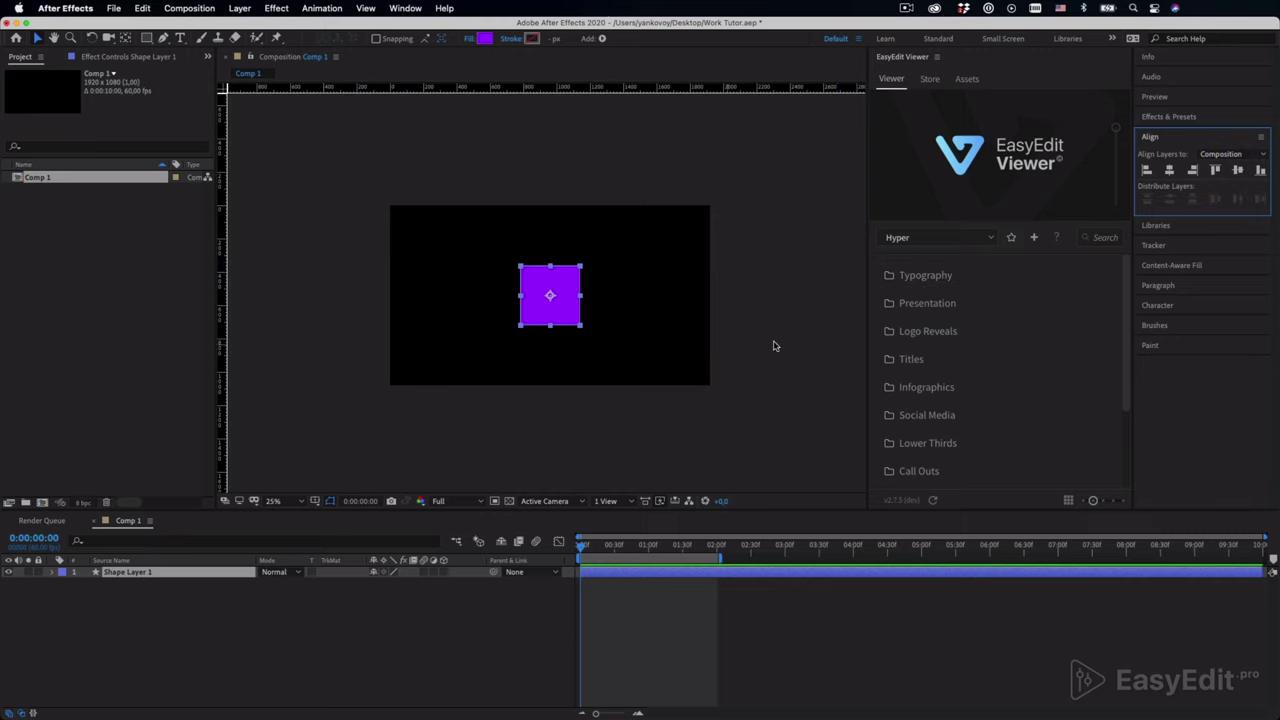
pyautogui.press('.')
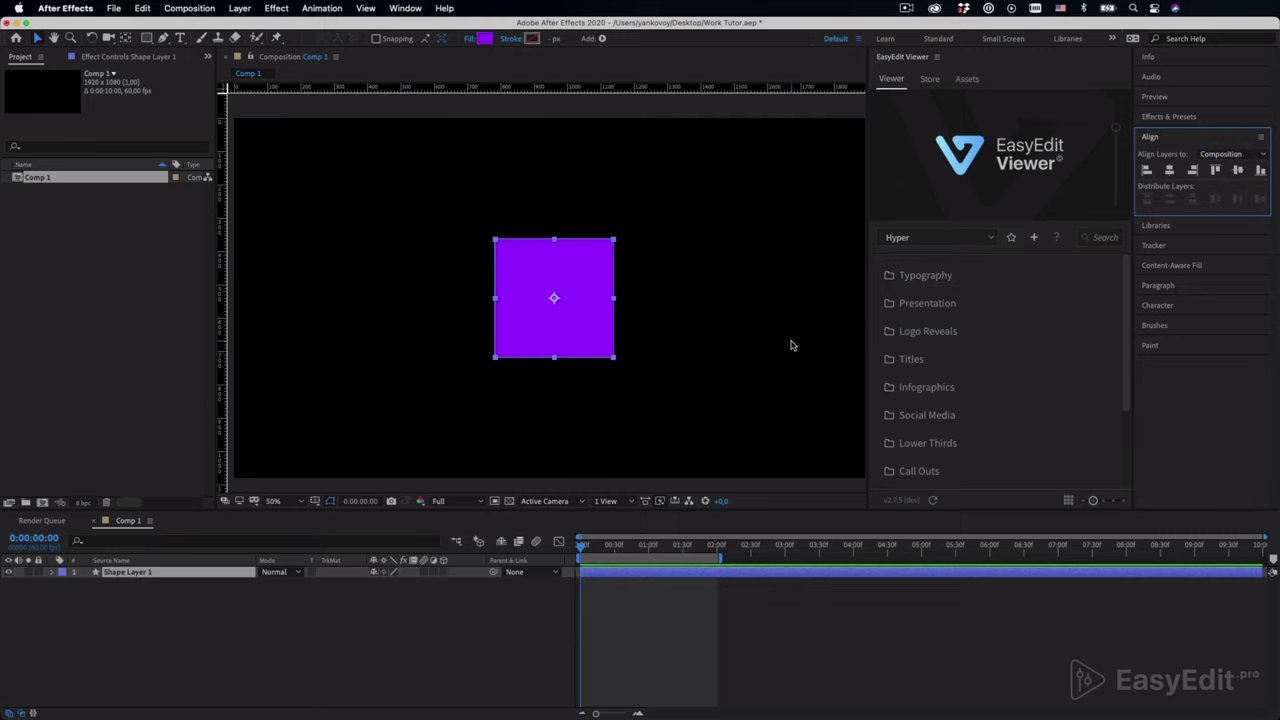
# Show Title/Action Safe guides and add a 'Title Safe' text layer.
pyautogui.click(316, 501)
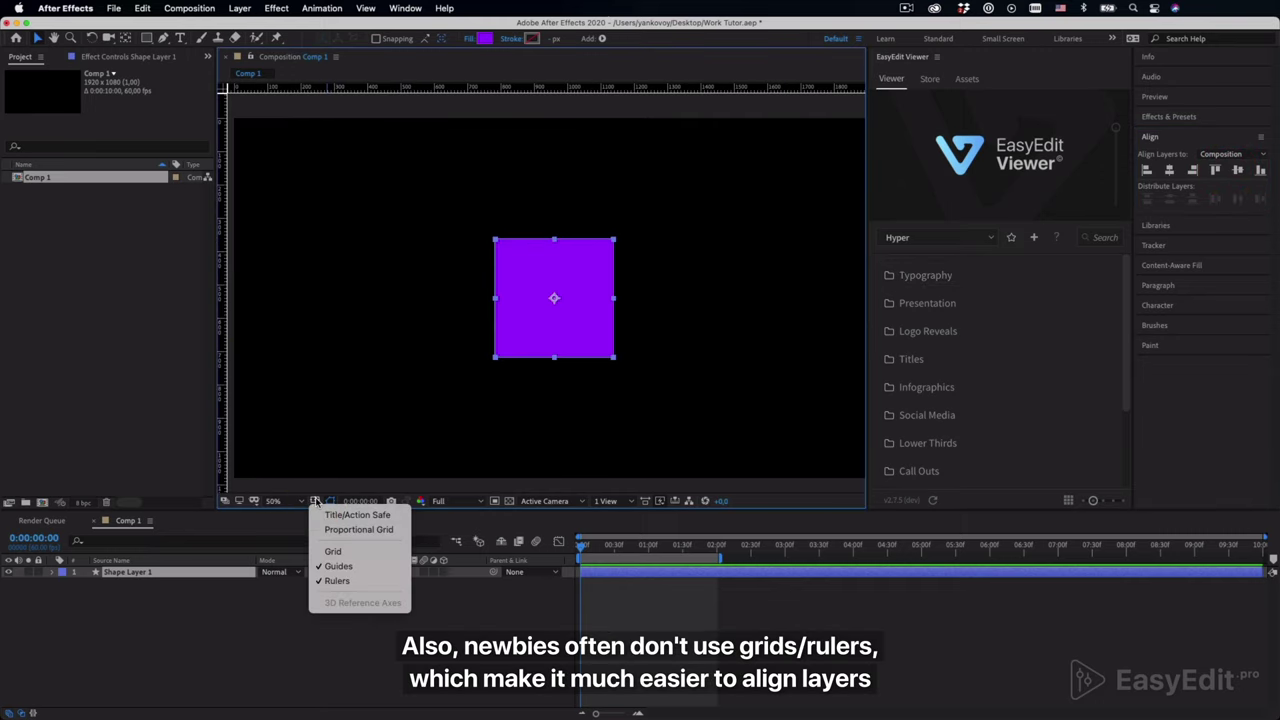
pyautogui.click(332, 514)
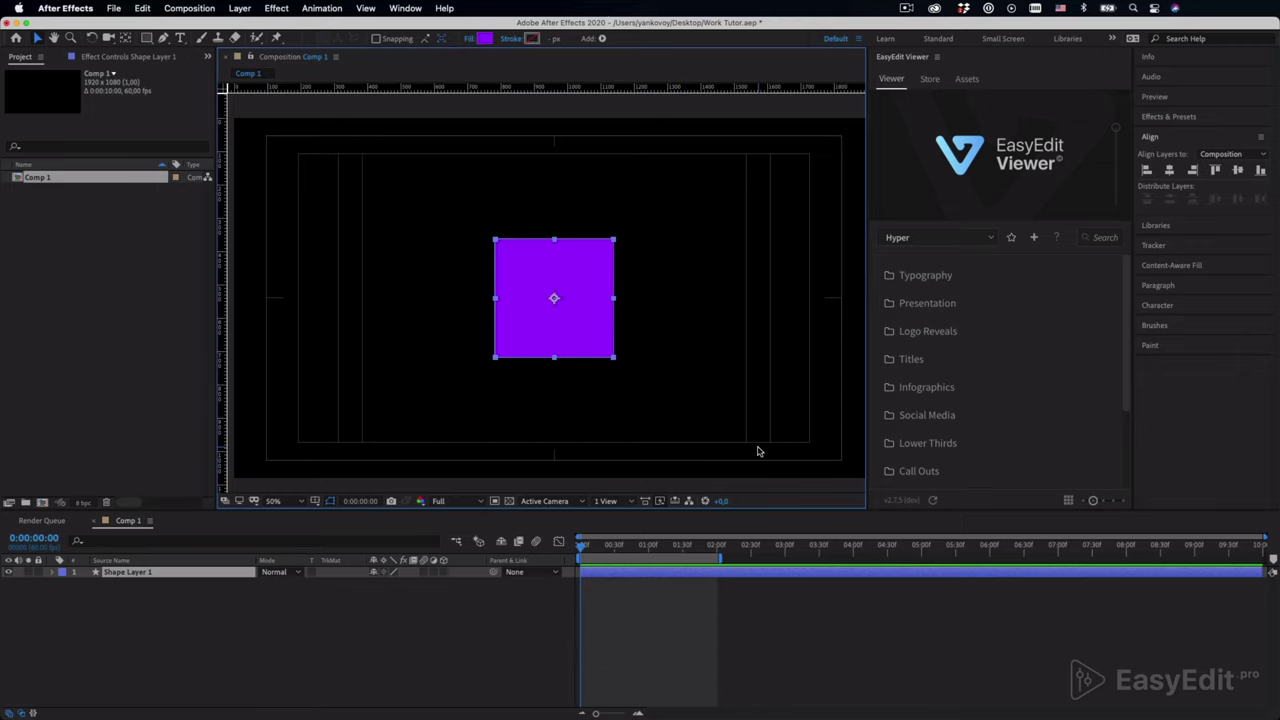
pyautogui.click(181, 38)
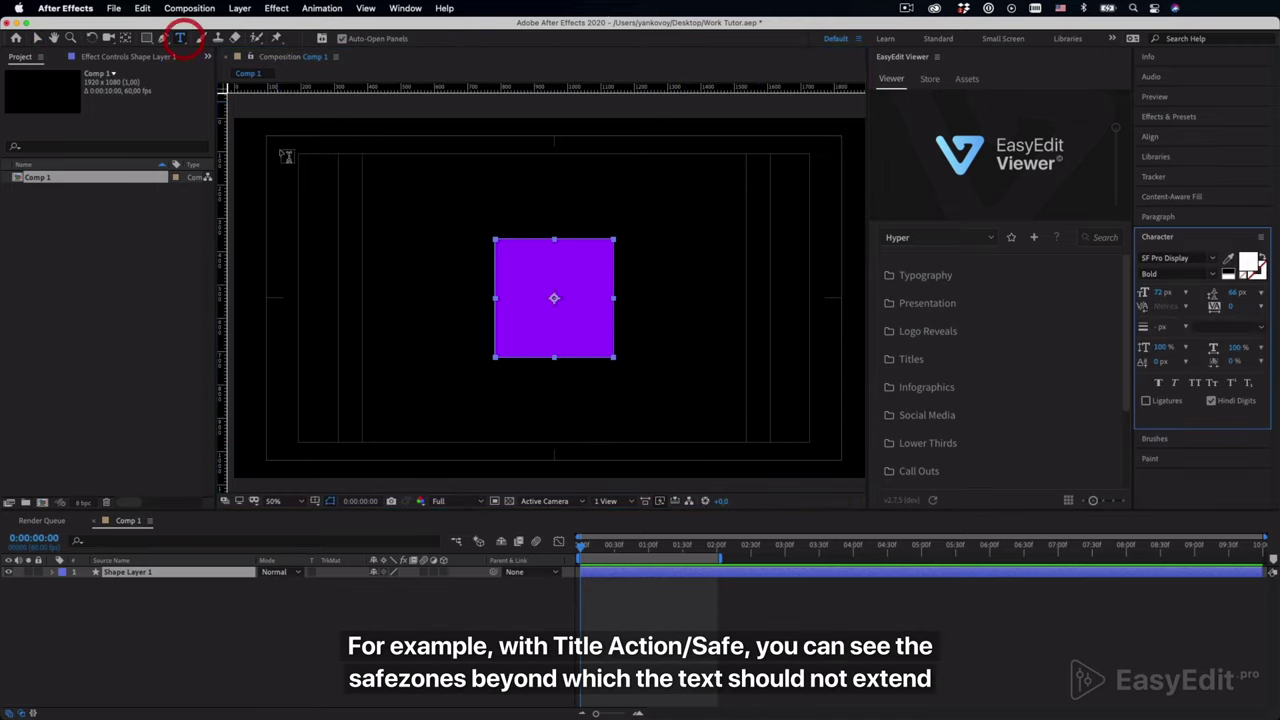
pyautogui.click(438, 391)
pyautogui.write('Tit')
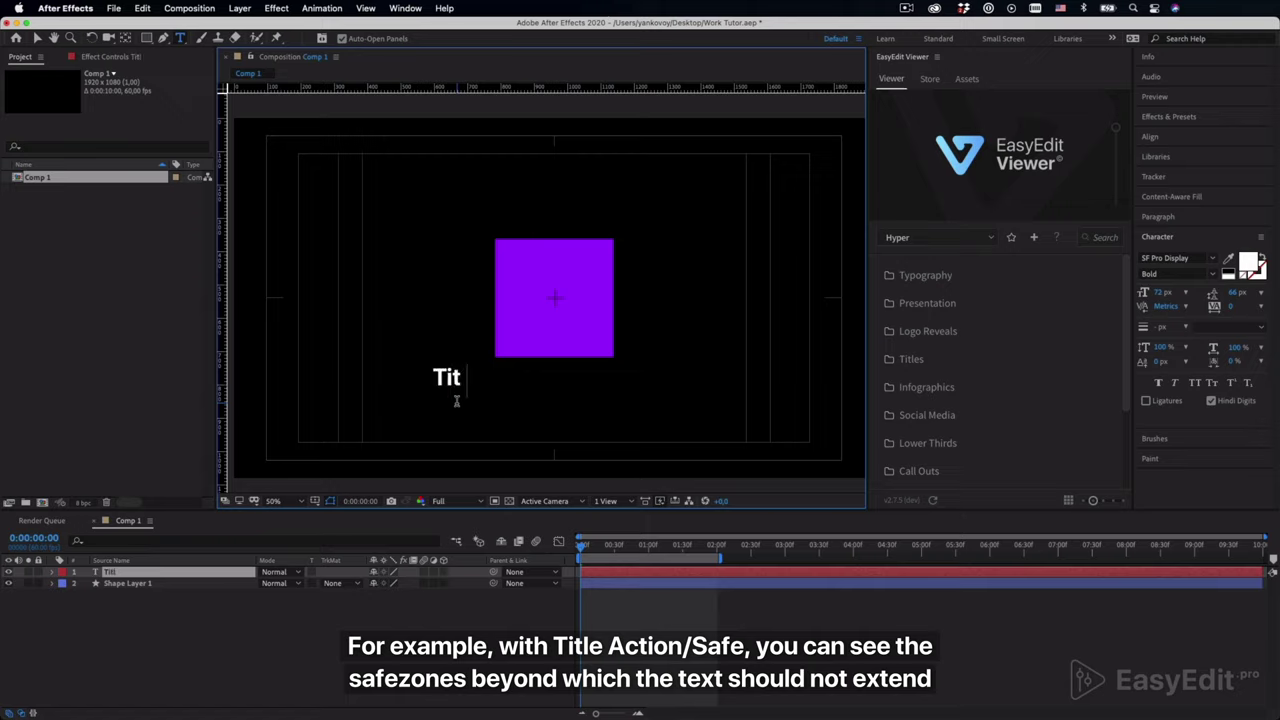
pyautogui.write('le Safe')
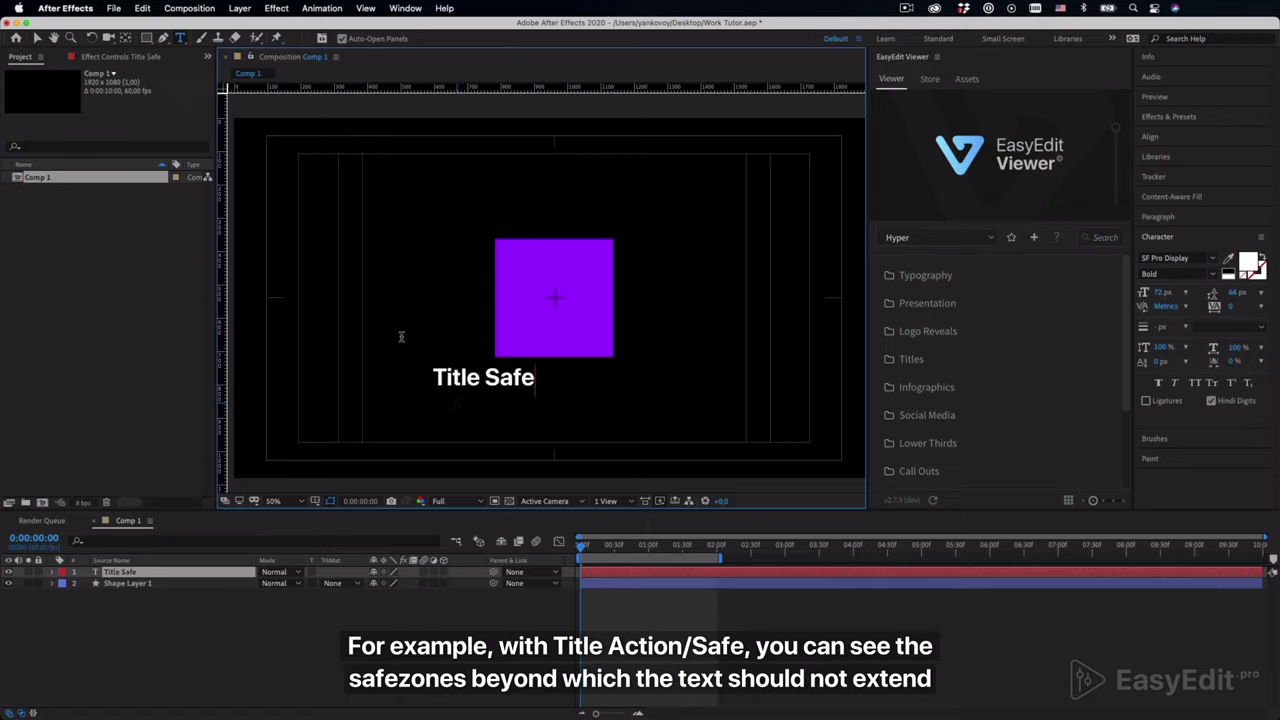
pyautogui.click(37, 38)
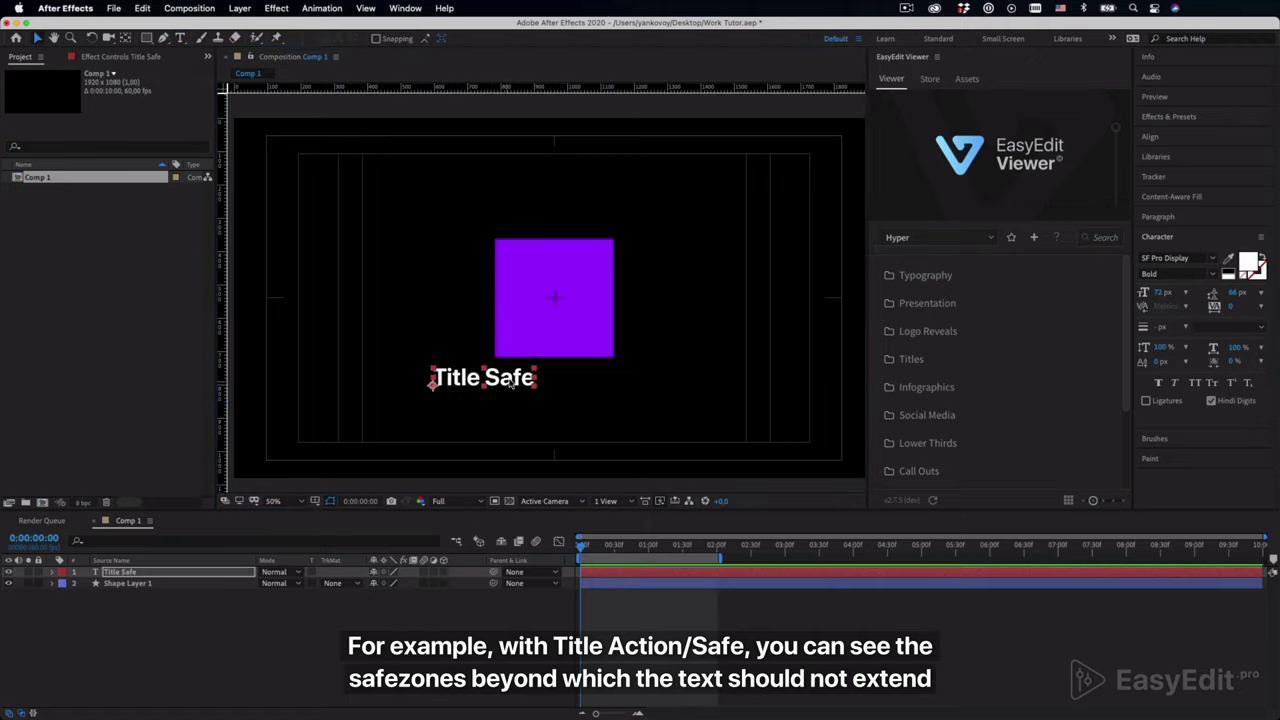
# Move the Title Safe text to the top-left safe area and enlarge its font.
pyautogui.moveTo(466, 407); pyautogui.dragTo(343, 453)
pyautogui.click(423, 423)
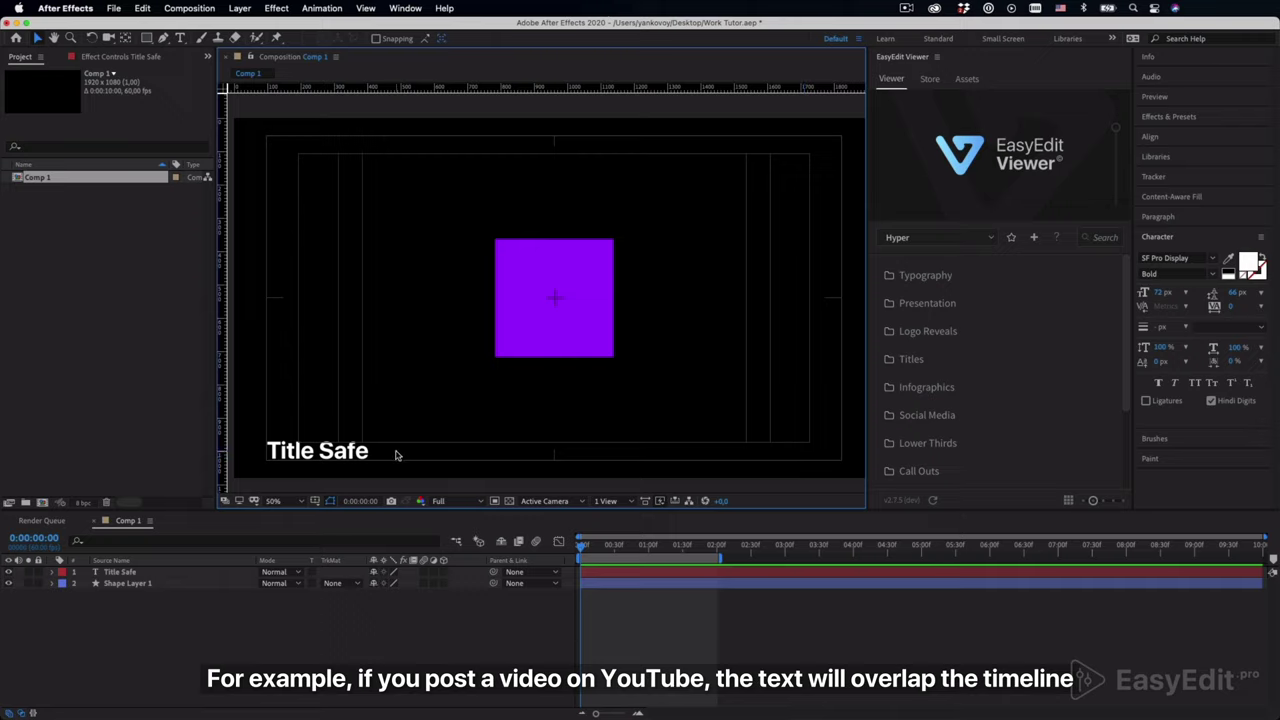
pyautogui.moveTo(337, 456); pyautogui.dragTo(411, 192)
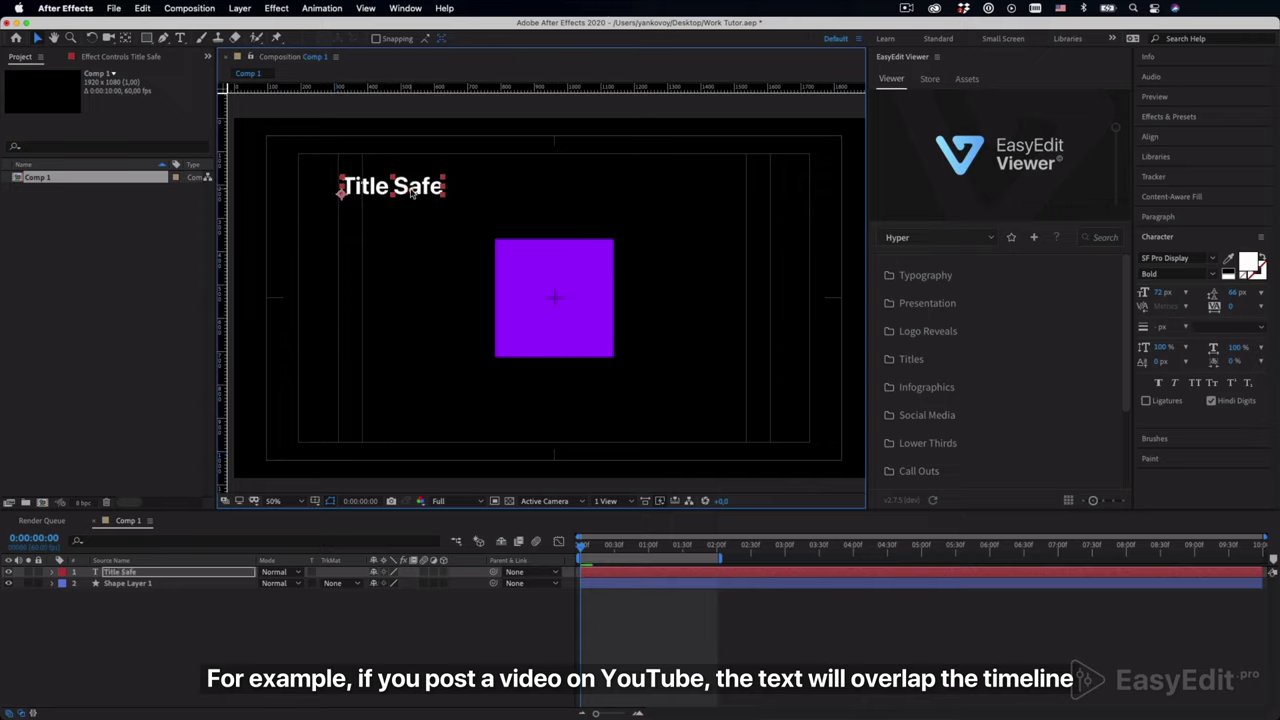
pyautogui.doubleClick(432, 192)
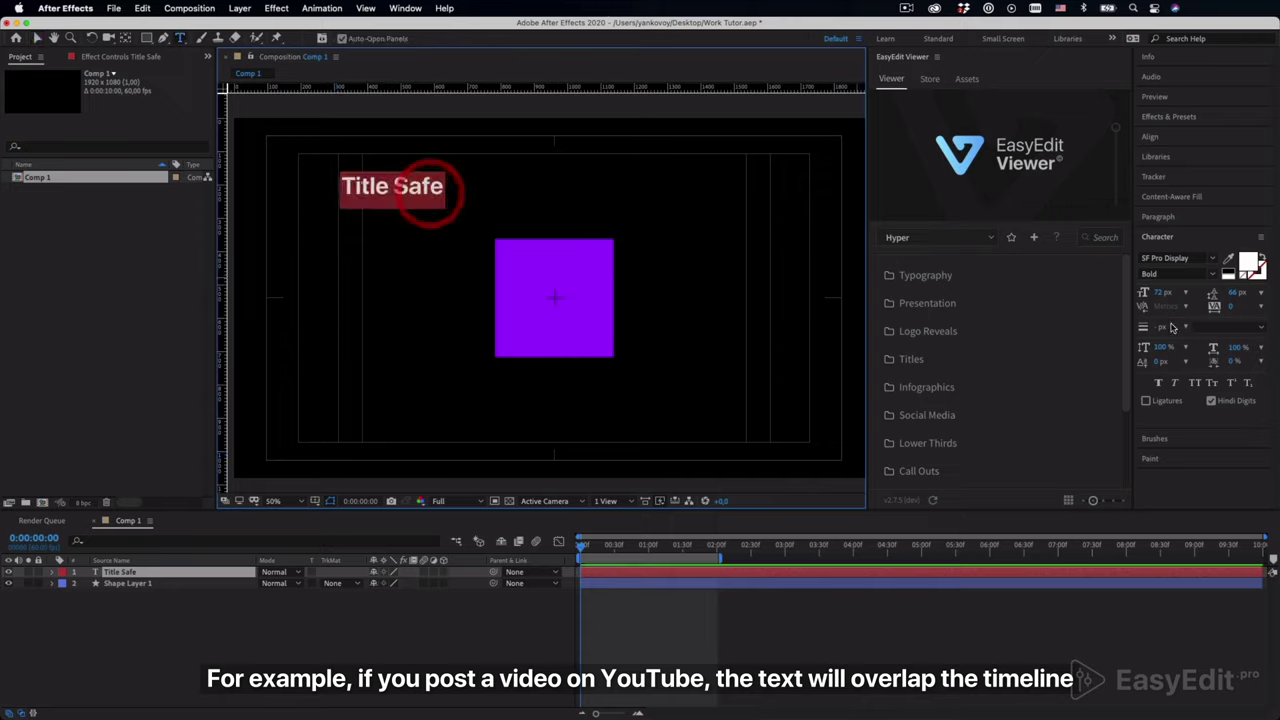
pyautogui.moveTo(1163, 293); pyautogui.dragTo(1205, 296)
pyautogui.click(37, 38)
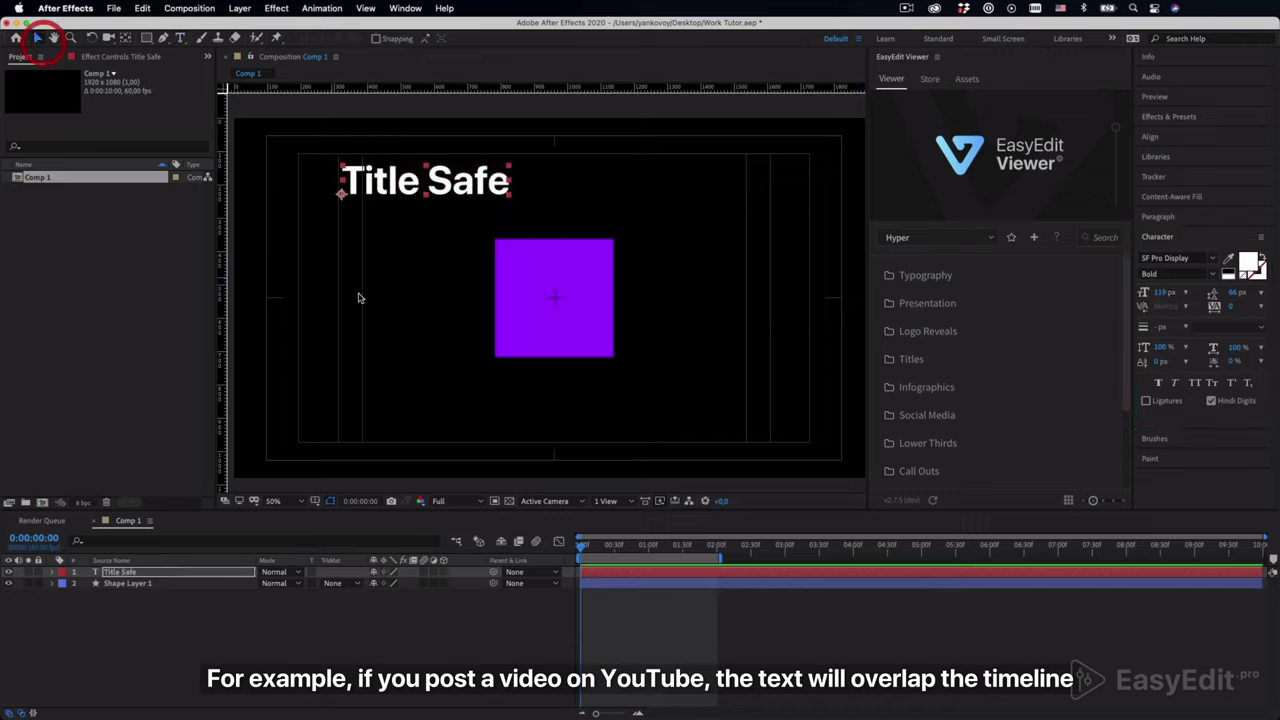
pyautogui.click(397, 300)
# Nudge the Title Safe text up slightly, then delete the text layer.
pyautogui.moveTo(445, 196); pyautogui.dragTo(441, 186)
pyautogui.click(463, 229)
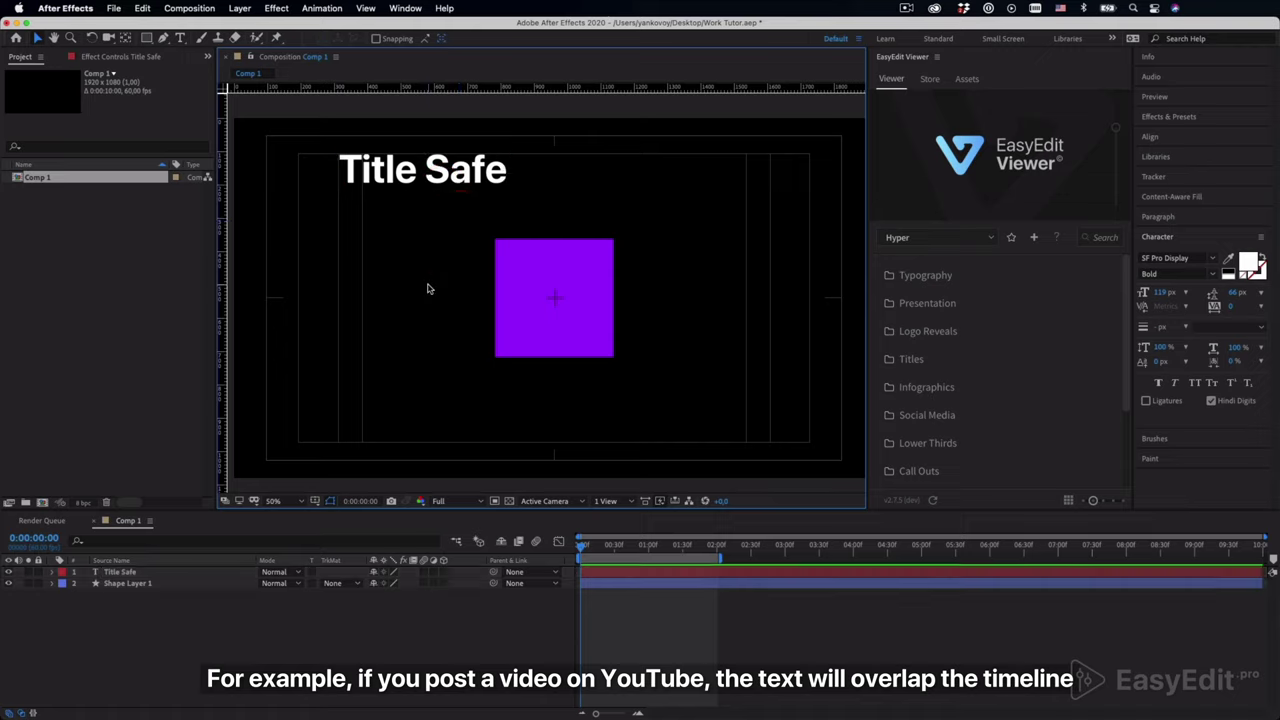
pyautogui.click(426, 176)
pyautogui.press('Delete')
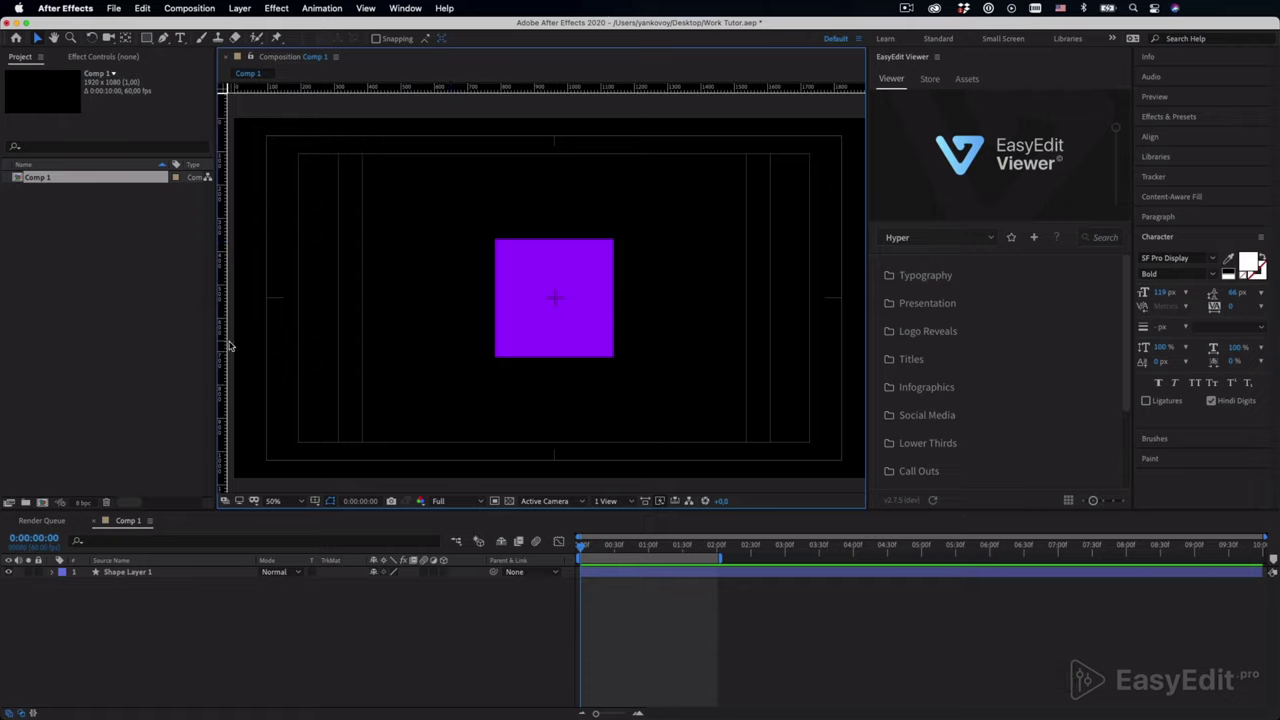
# Show the proportional grid over the composition, then turn it off again.
pyautogui.click(314, 502)
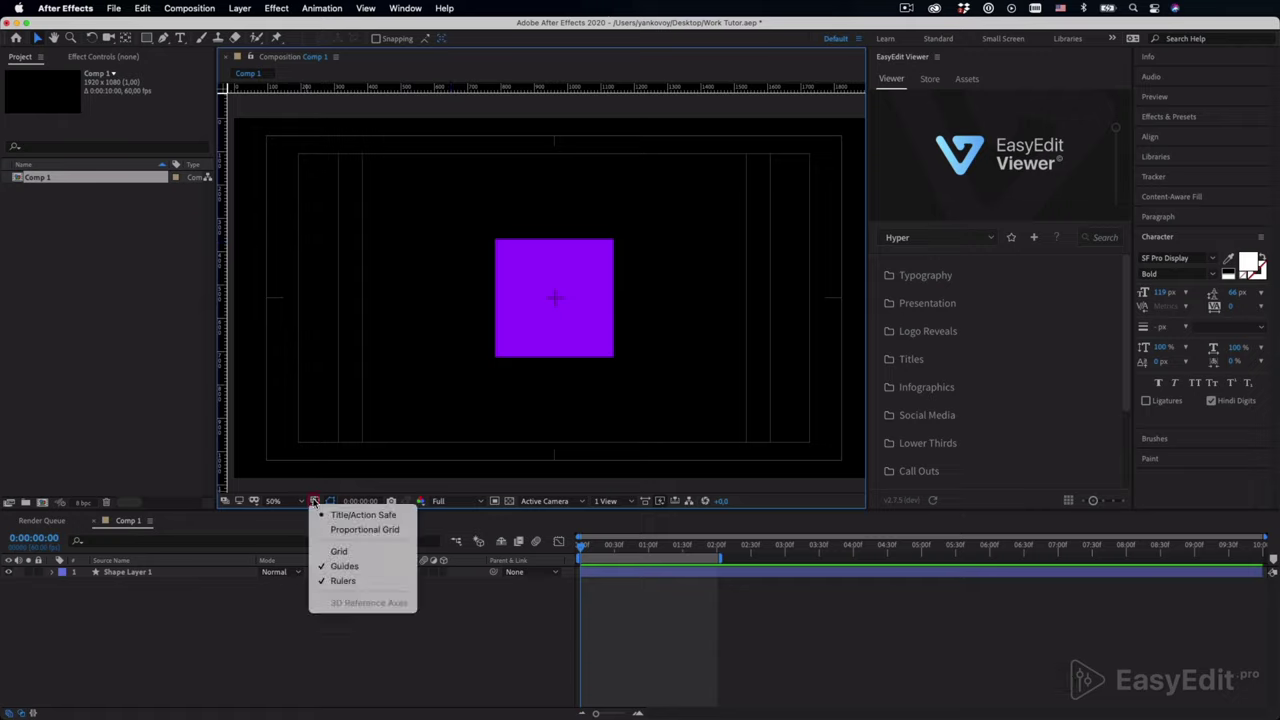
pyautogui.click(328, 530)
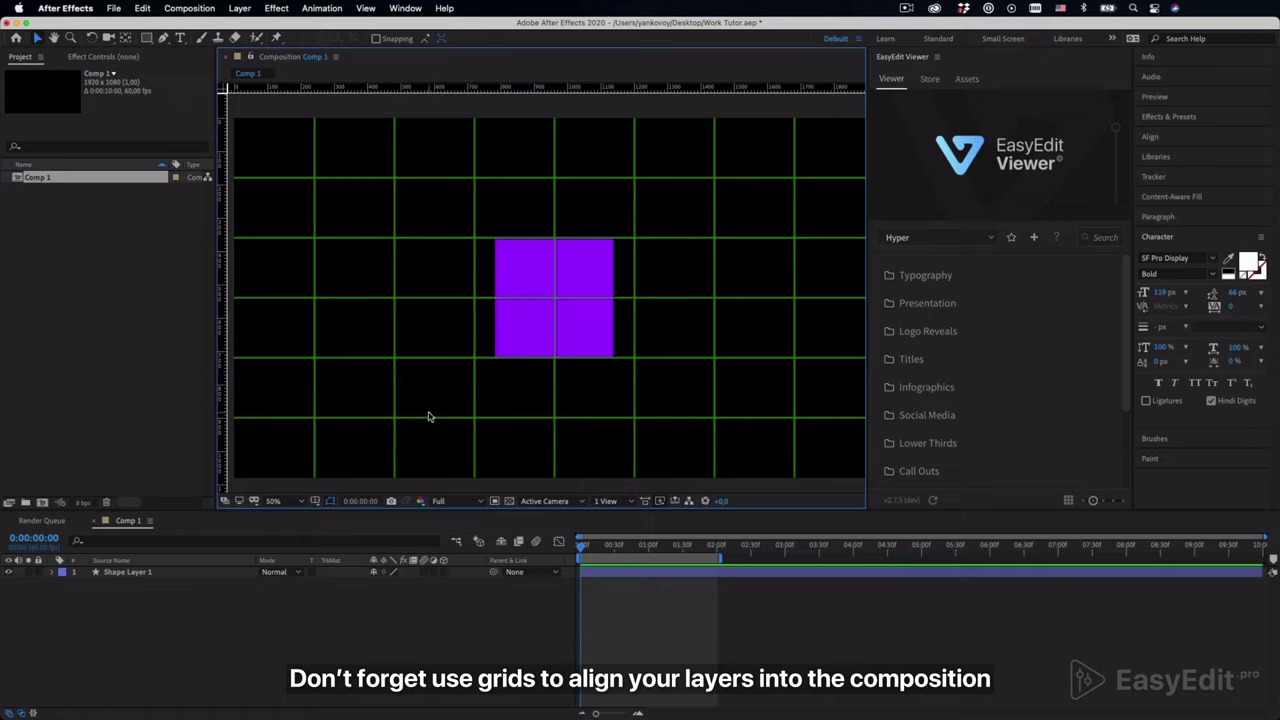
pyautogui.click(314, 502)
pyautogui.click(326, 529)
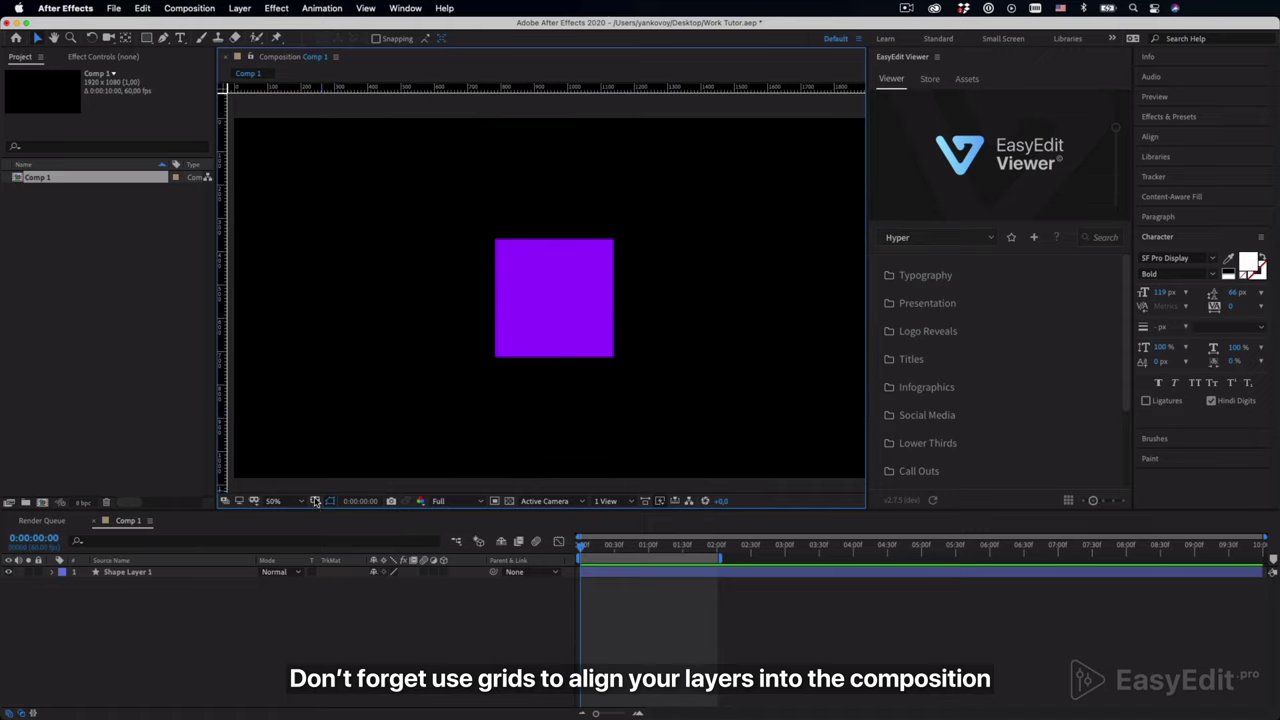
# Show the regular grid, check it at 100% and back at 50%, then hide it.
pyautogui.click(314, 502)
pyautogui.click(343, 555)
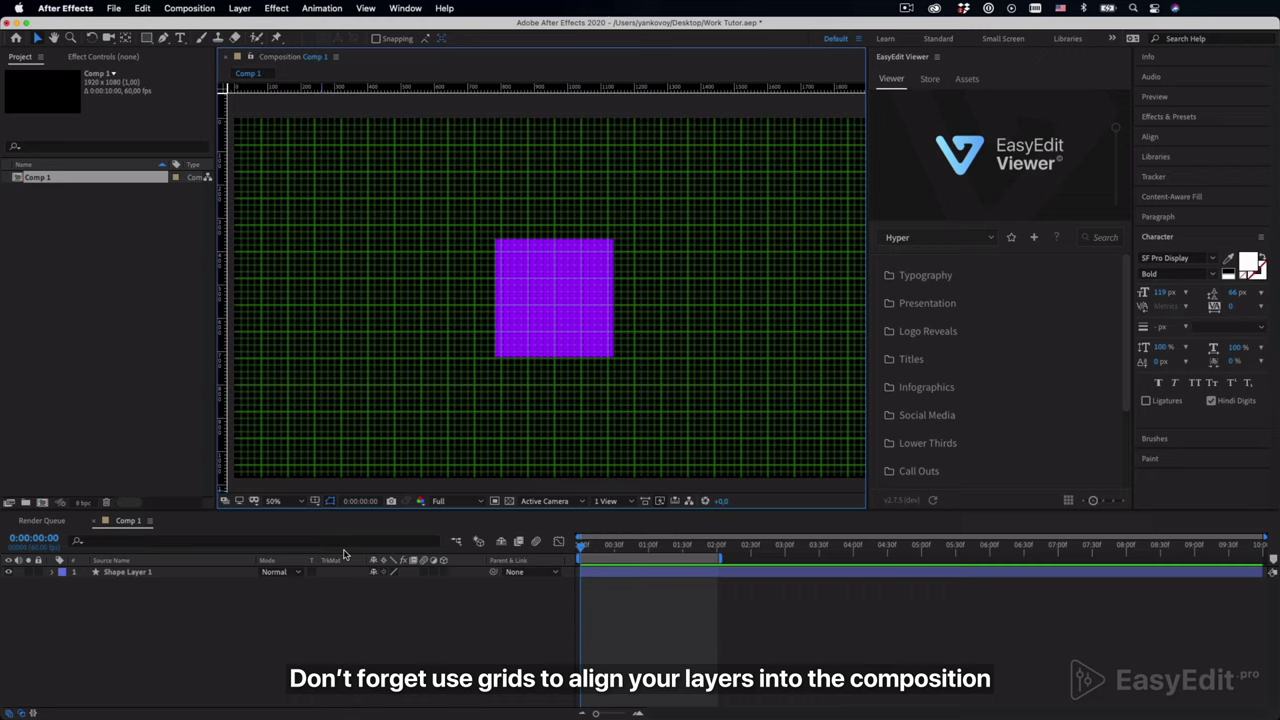
pyautogui.press('/')
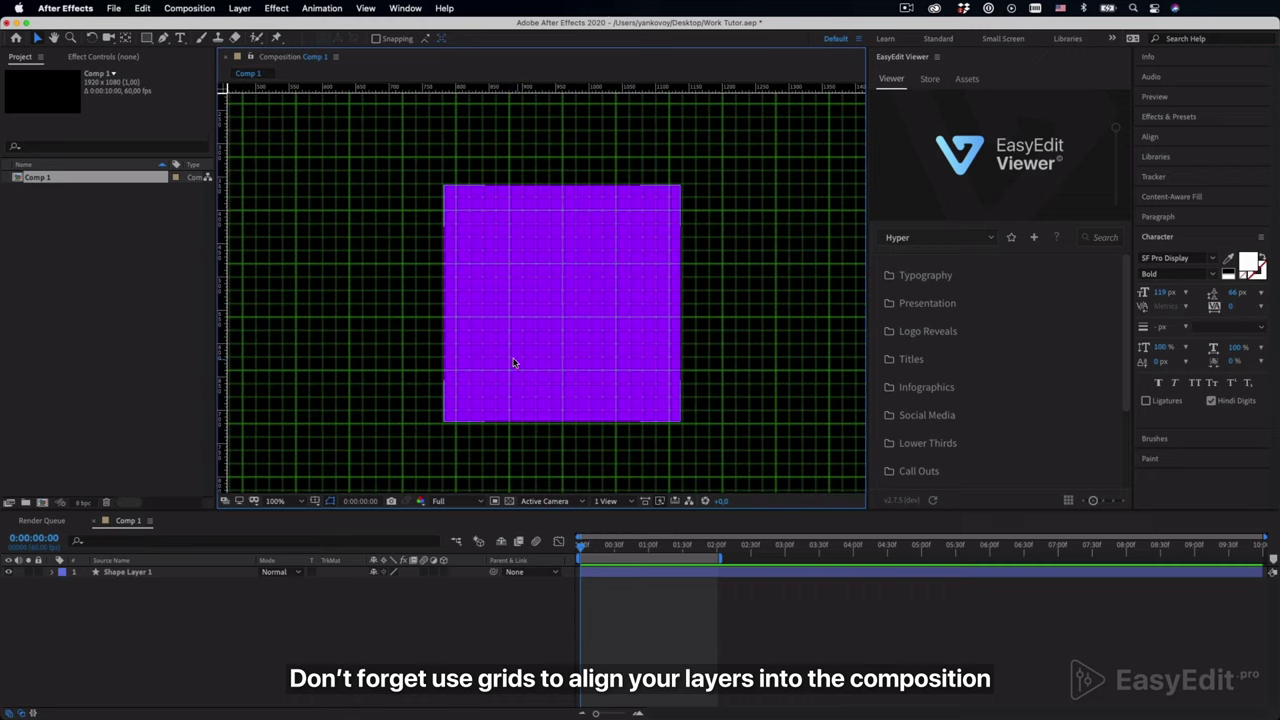
pyautogui.press(',')
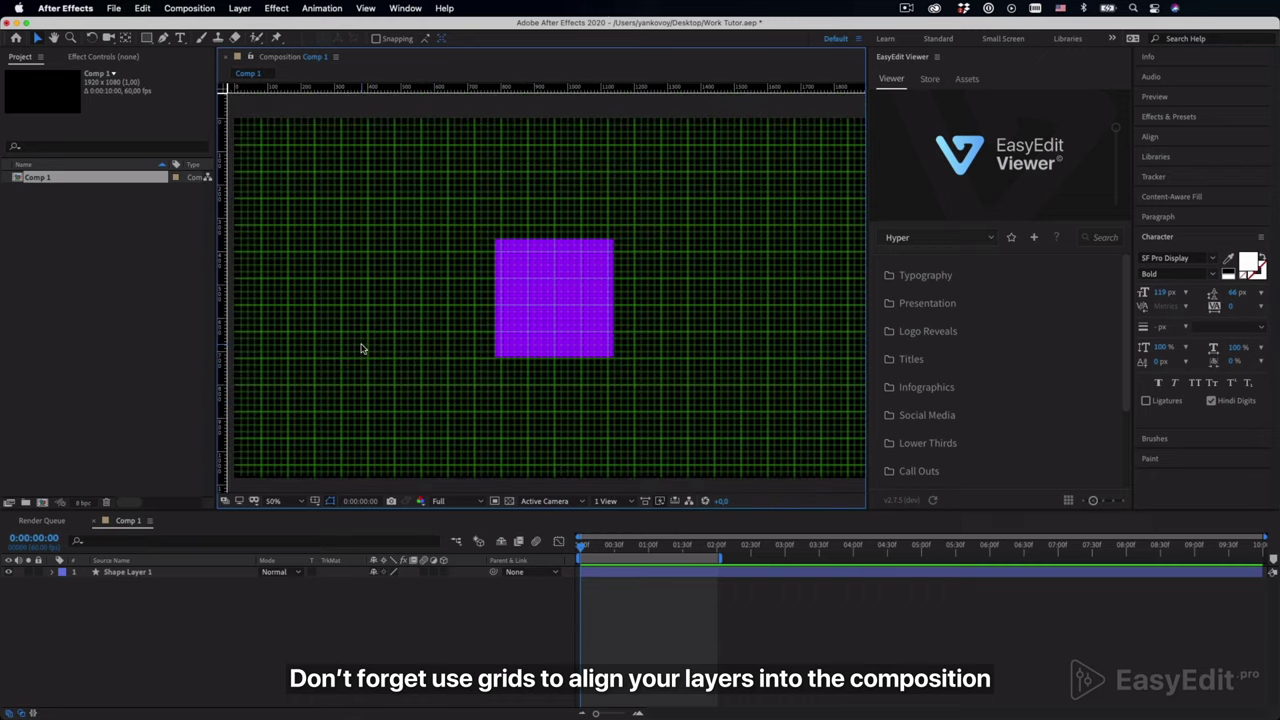
pyautogui.click(314, 502)
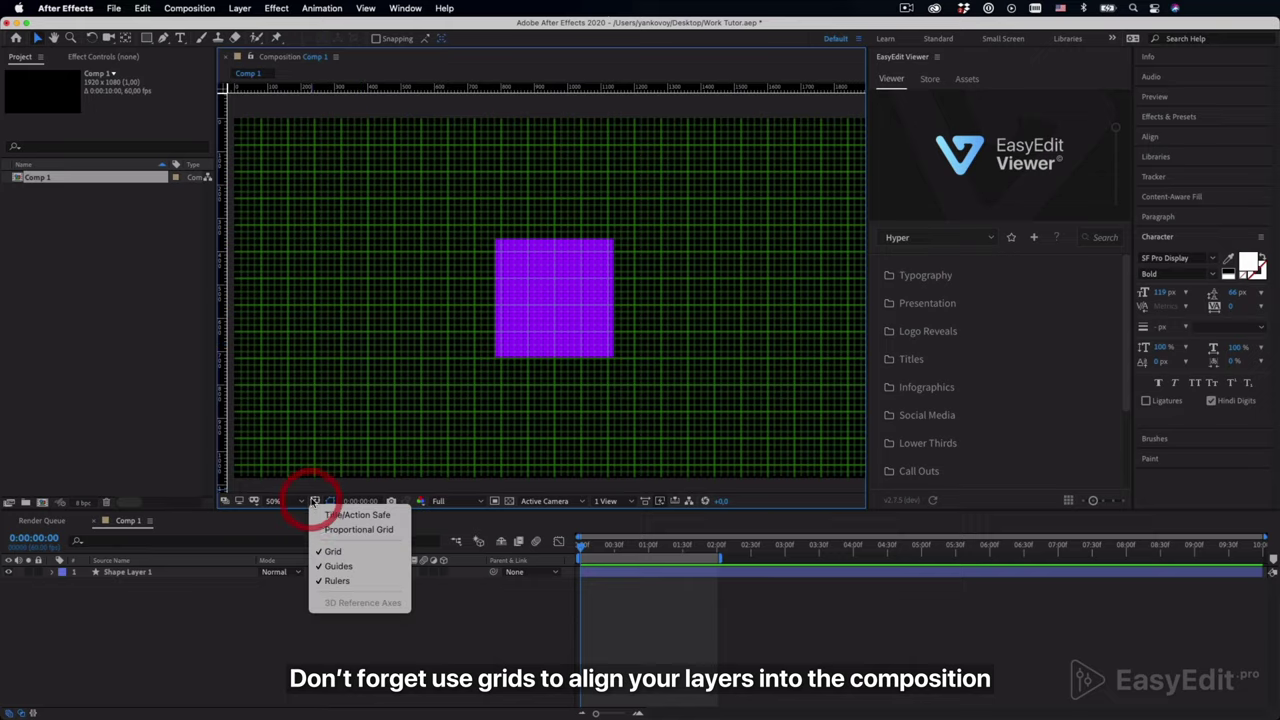
pyautogui.click(340, 553)
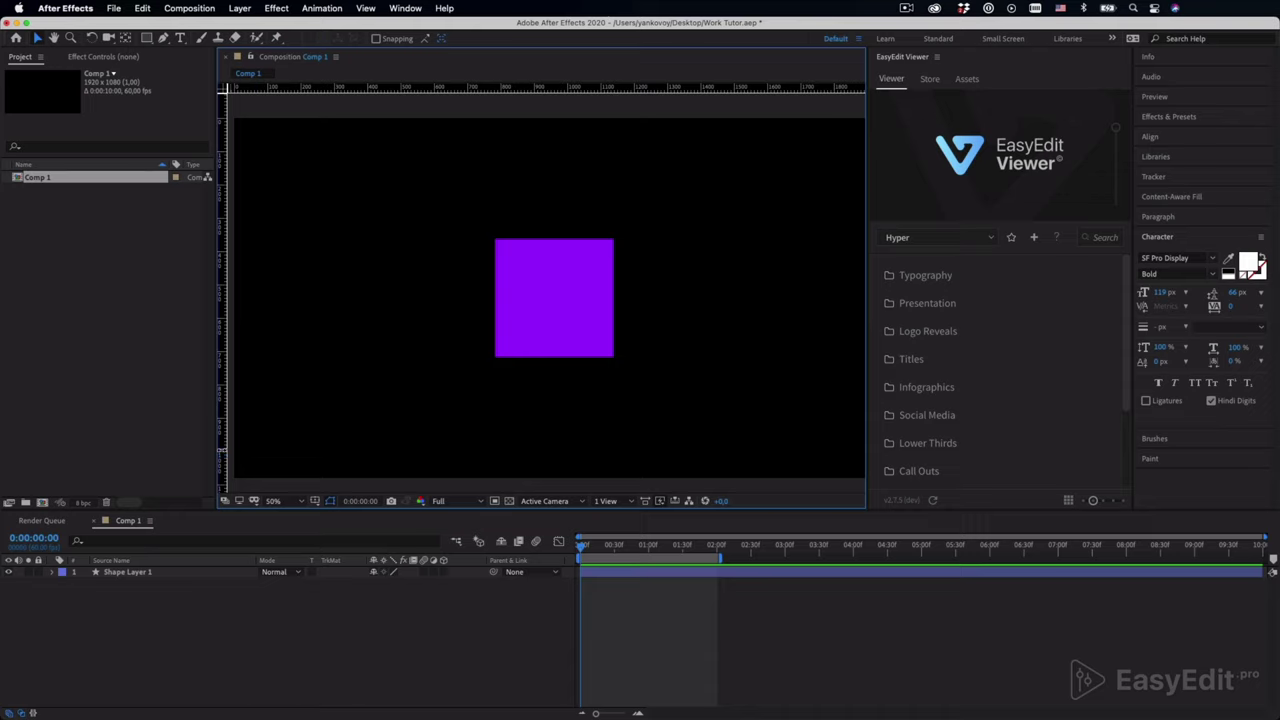
# Add a vertical and a horizontal ruler guide and snap the purple square against them.
pyautogui.moveTo(222, 450); pyautogui.dragTo(757, 451)
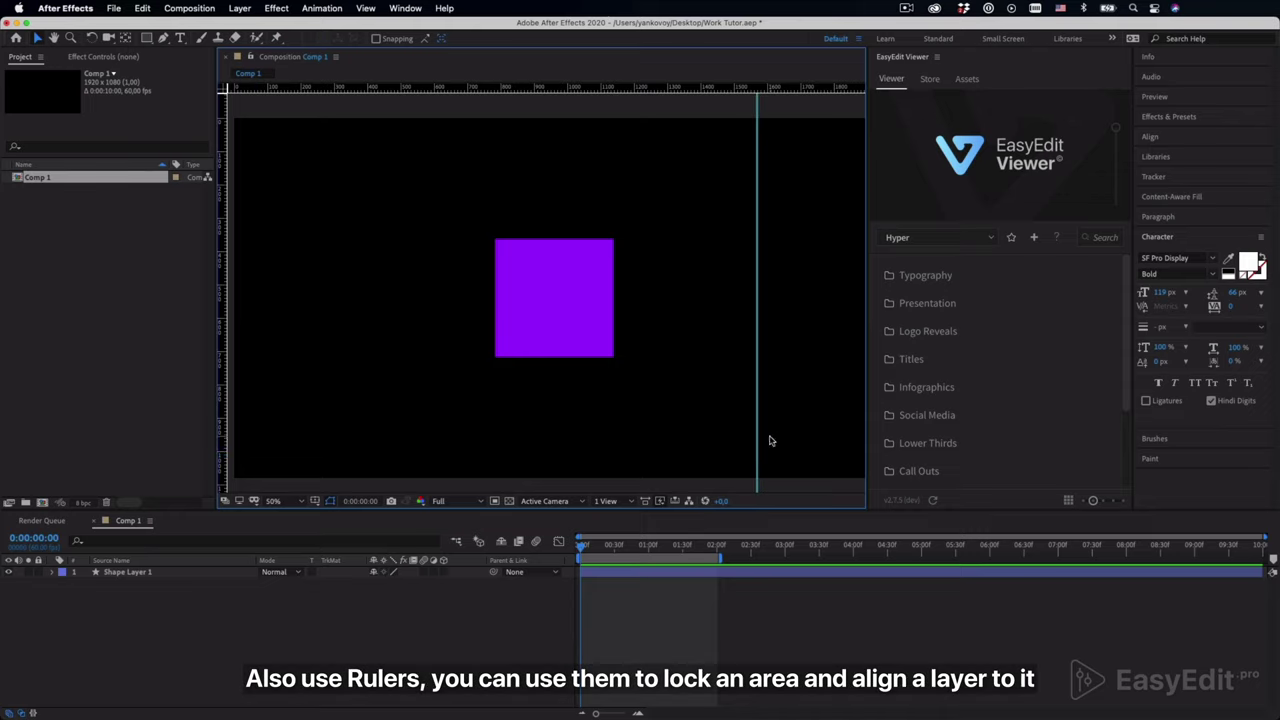
pyautogui.moveTo(740, 88); pyautogui.dragTo(757, 239)
pyautogui.moveTo(584, 304); pyautogui.dragTo(707, 297)
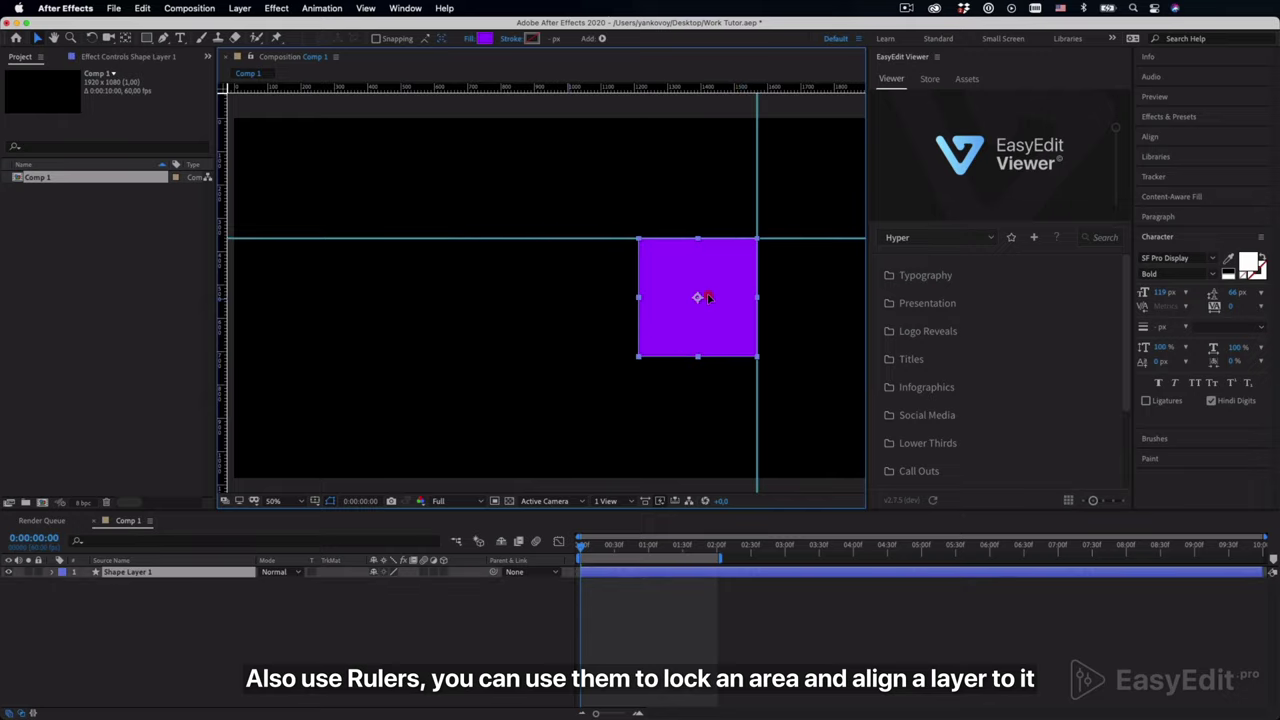
# At 25% zoom, drag both guides back onto the rulers to delete them, then return to 50%.
pyautogui.click(815, 336)
pyautogui.press(',')
pyautogui.press(',')
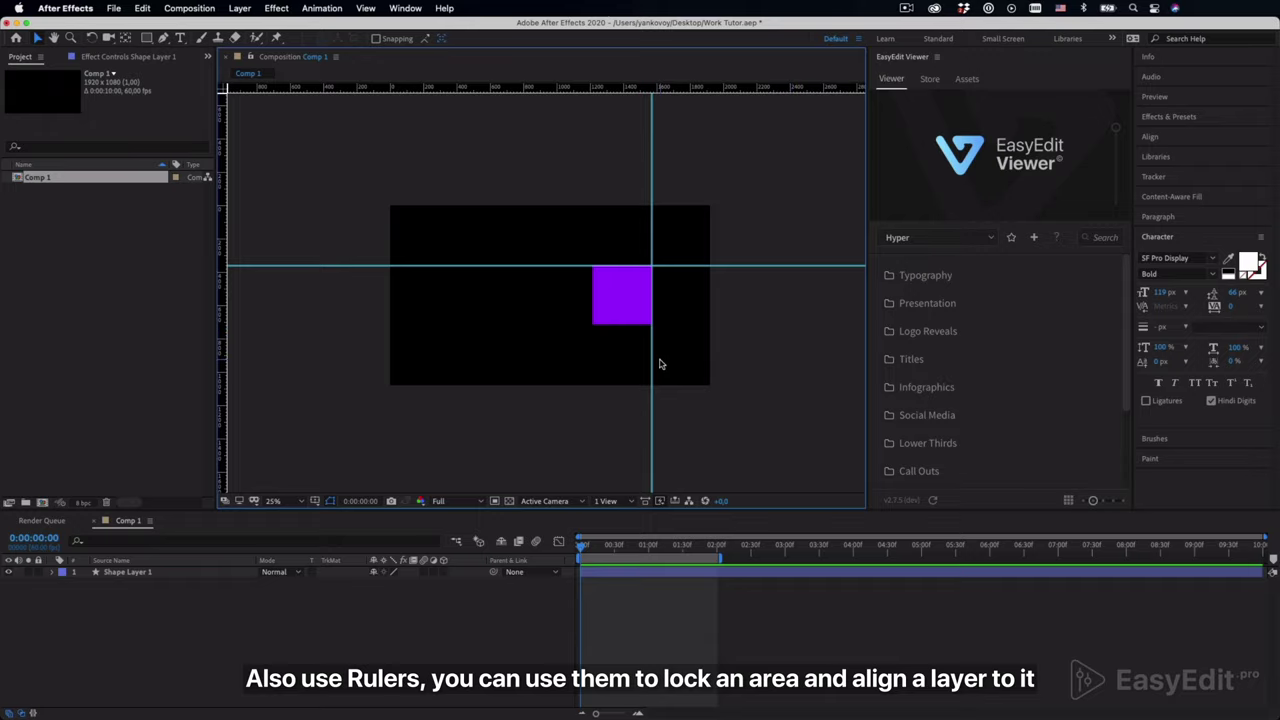
pyautogui.moveTo(650, 362); pyautogui.dragTo(171, 349)
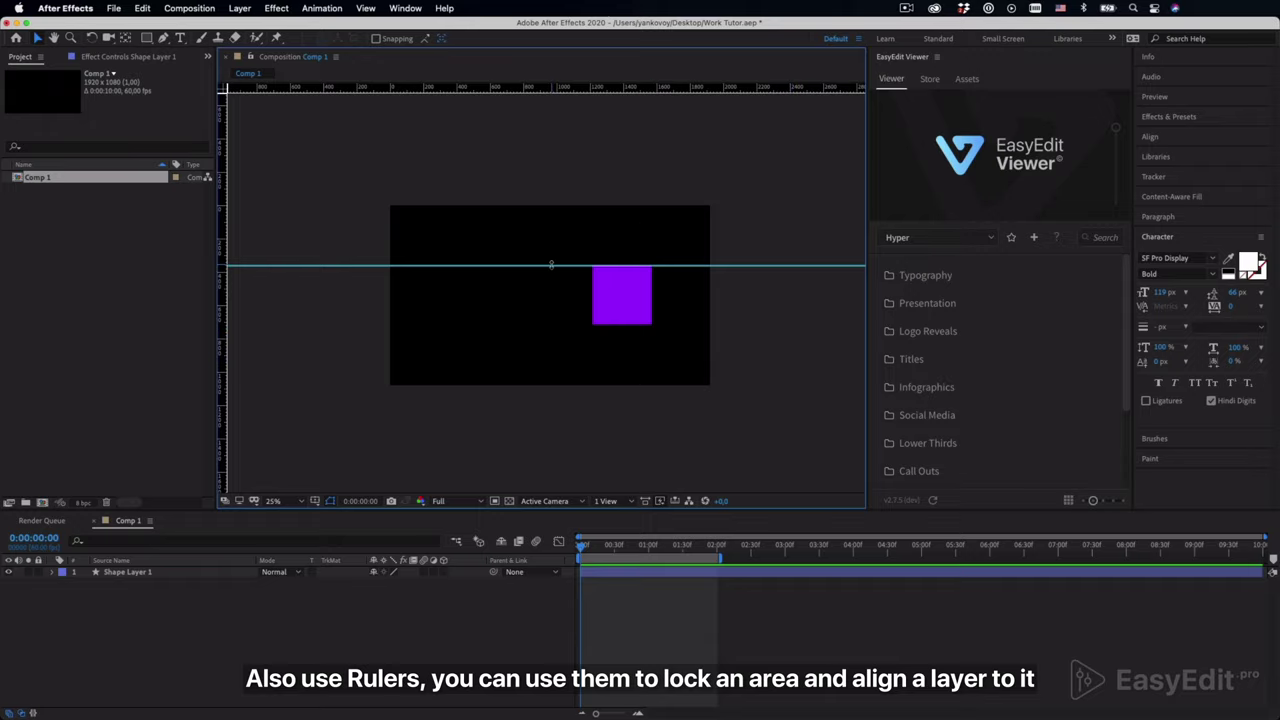
pyautogui.moveTo(551, 266); pyautogui.dragTo(545, 82)
pyautogui.press('.')
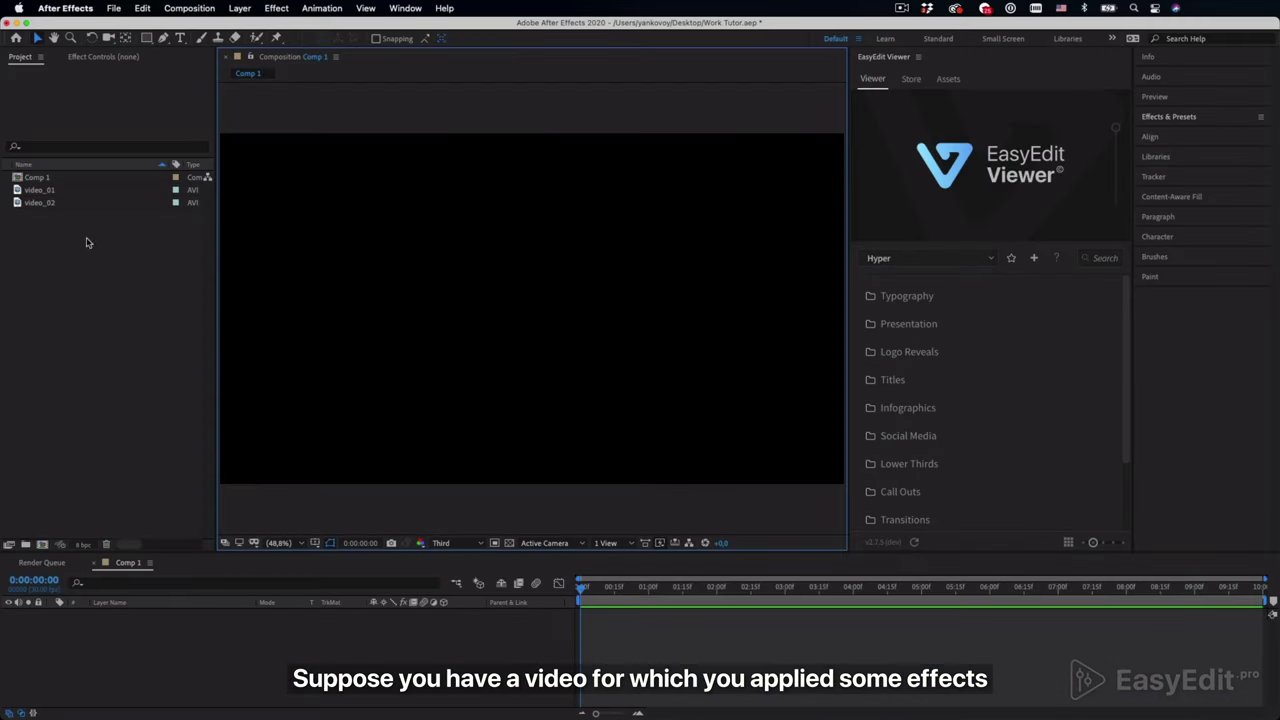
# Add video_01 as a layer in Comp 1 and scale it down to fit the frame.
pyautogui.click(45, 190)
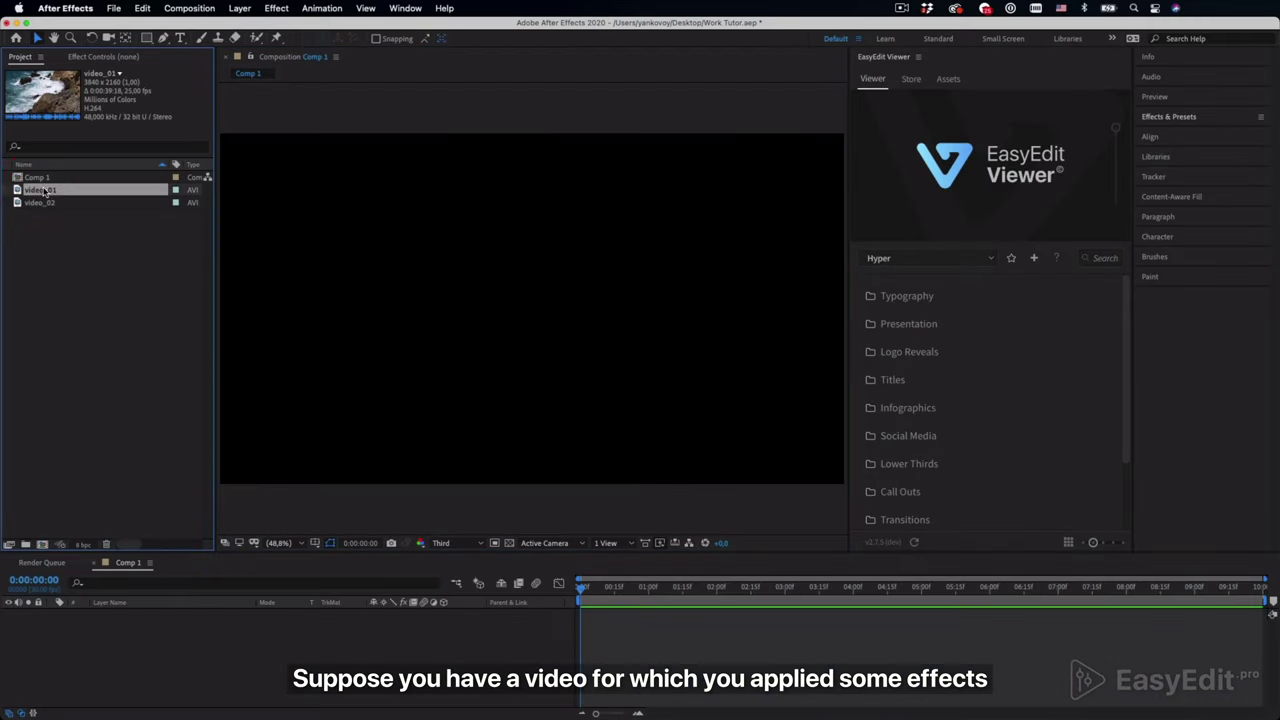
pyautogui.moveTo(64, 194); pyautogui.dragTo(190, 663)
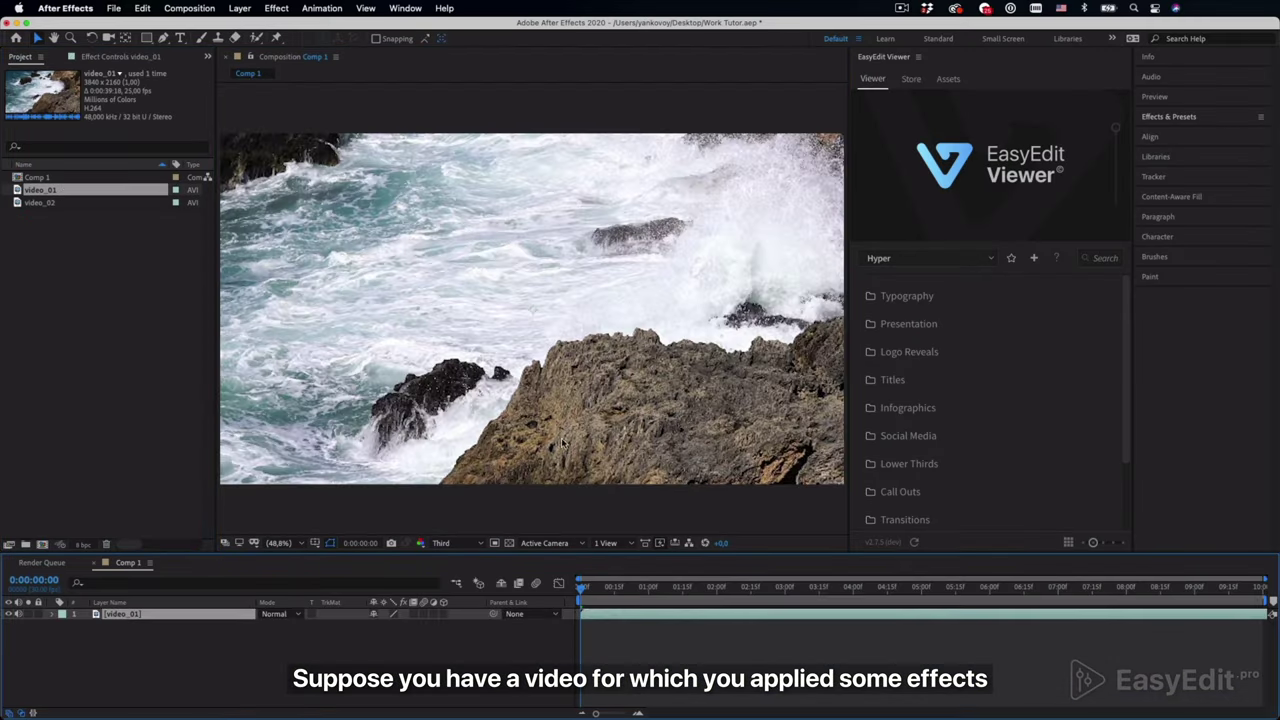
pyautogui.press(',')
pyautogui.press(',')
pyautogui.moveTo(532, 491); pyautogui.dragTo(528, 401)
pyautogui.press('.')
pyautogui.press('.')
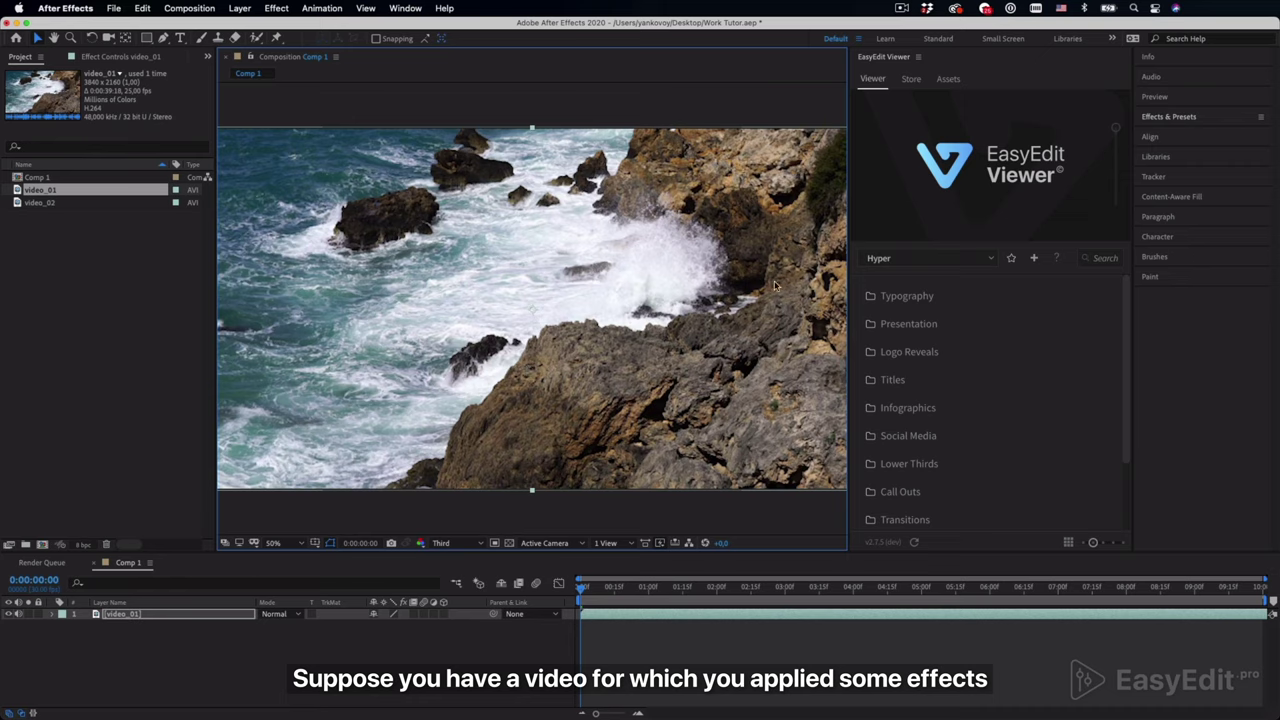
# Apply Brightness & Contrast (Contrast 26) and CC Vignette (Angle of View 59.0) to video_01.
pyautogui.click(1168, 116)
pyautogui.click(1170, 133)
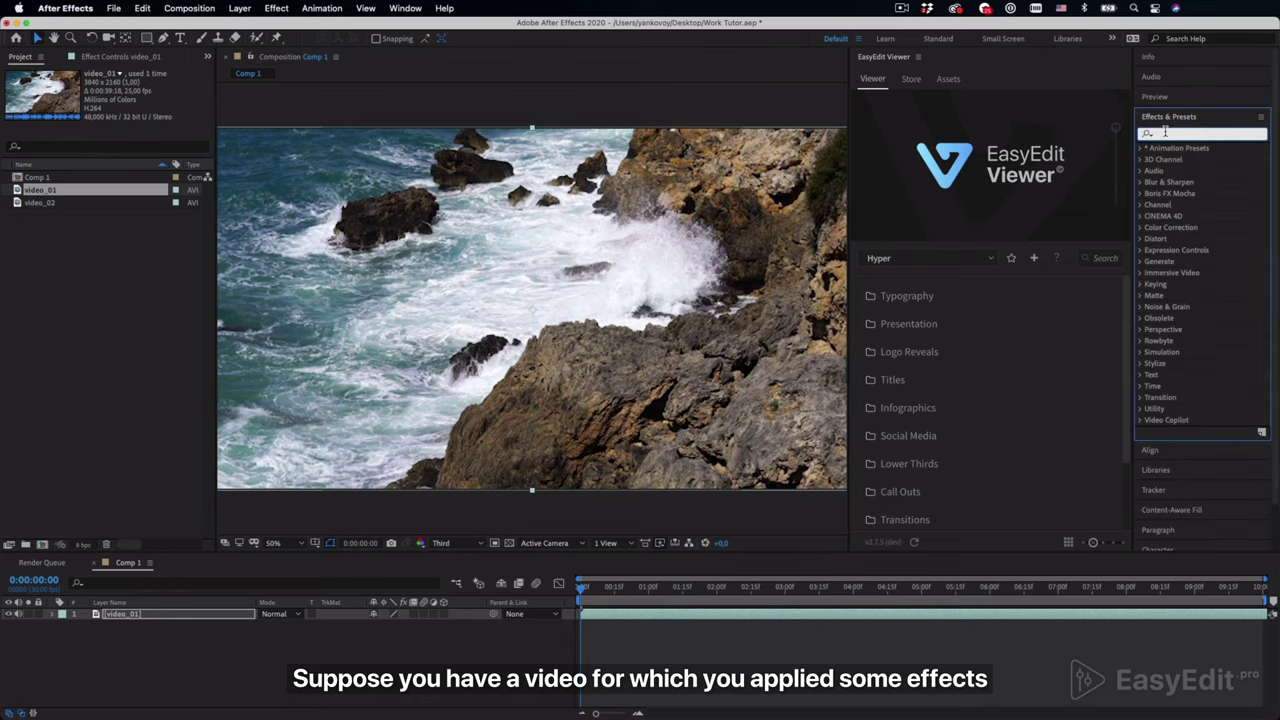
pyautogui.write('contr')
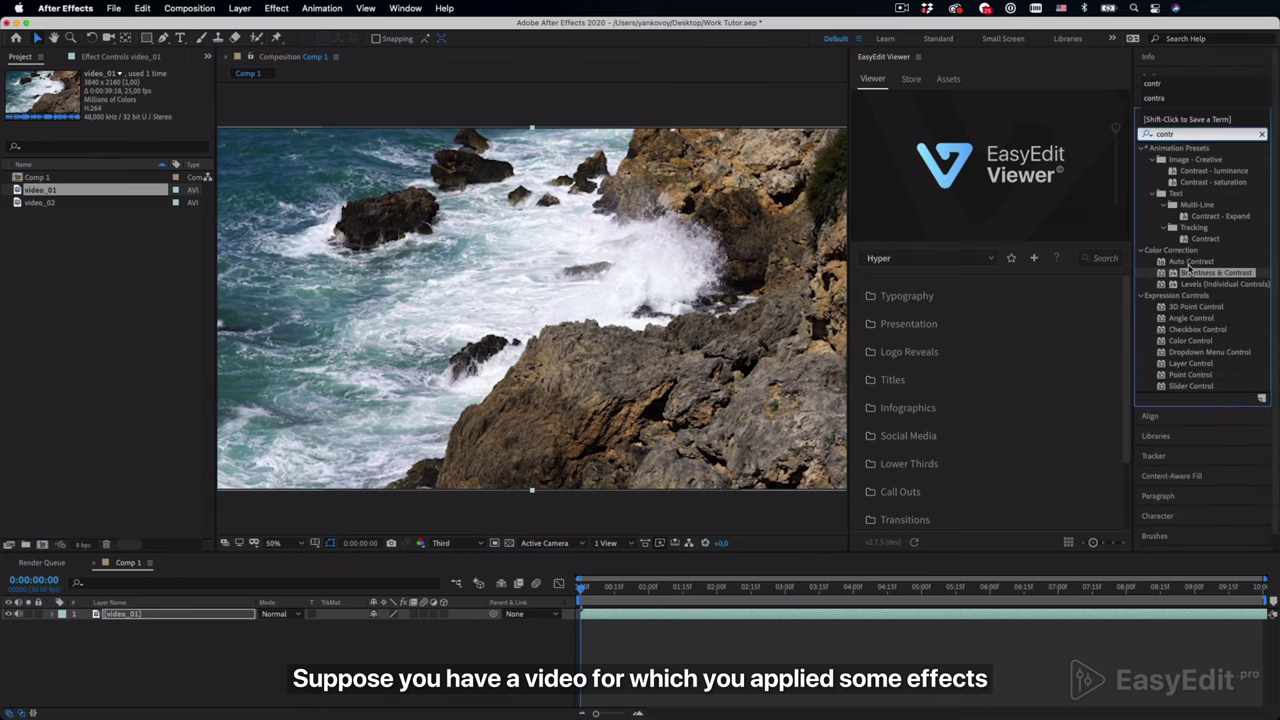
pyautogui.doubleClick(1215, 272)
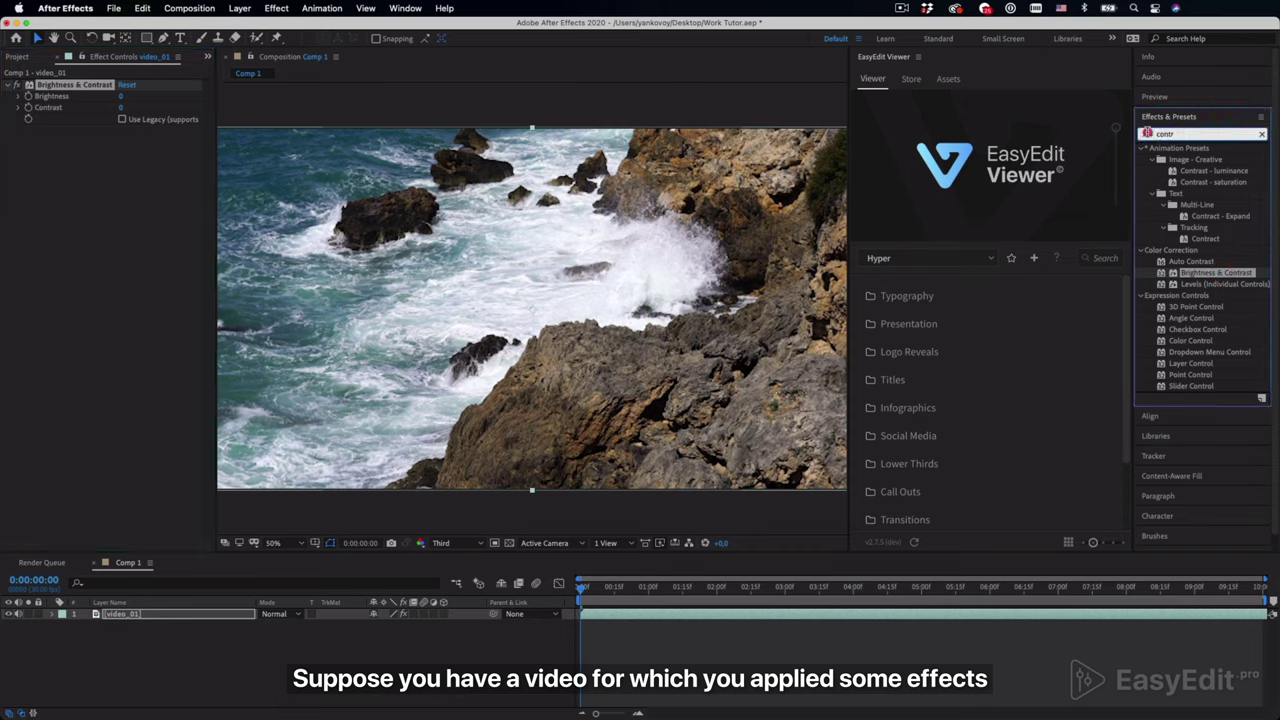
pyautogui.doubleClick(1162, 133)
pyautogui.write('vigne')
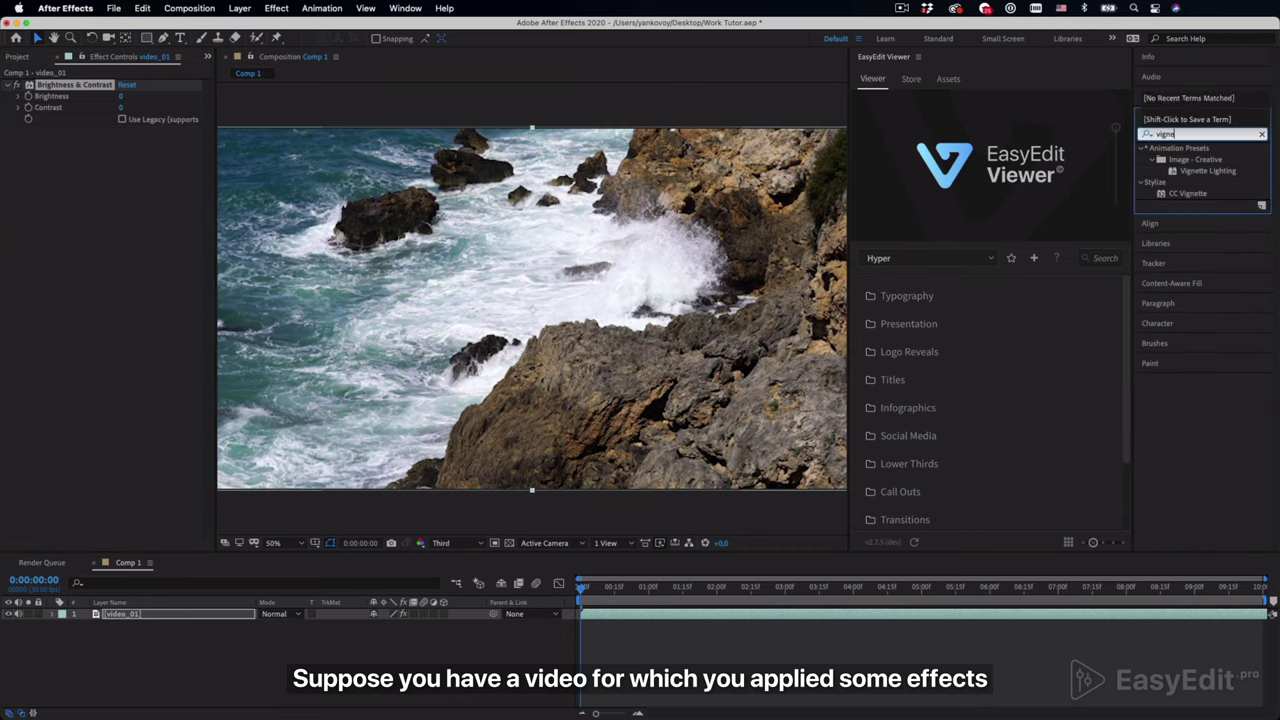
pyautogui.doubleClick(1187, 193)
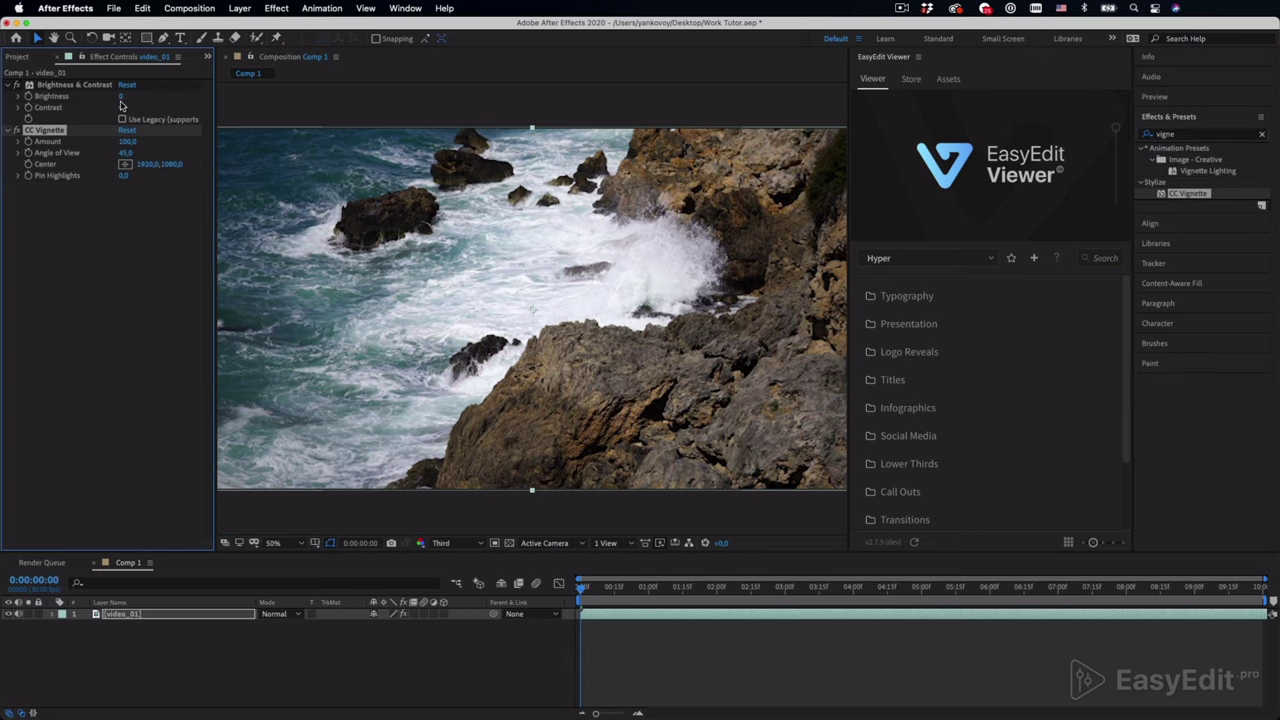
pyautogui.moveTo(121, 107); pyautogui.dragTo(136, 110)
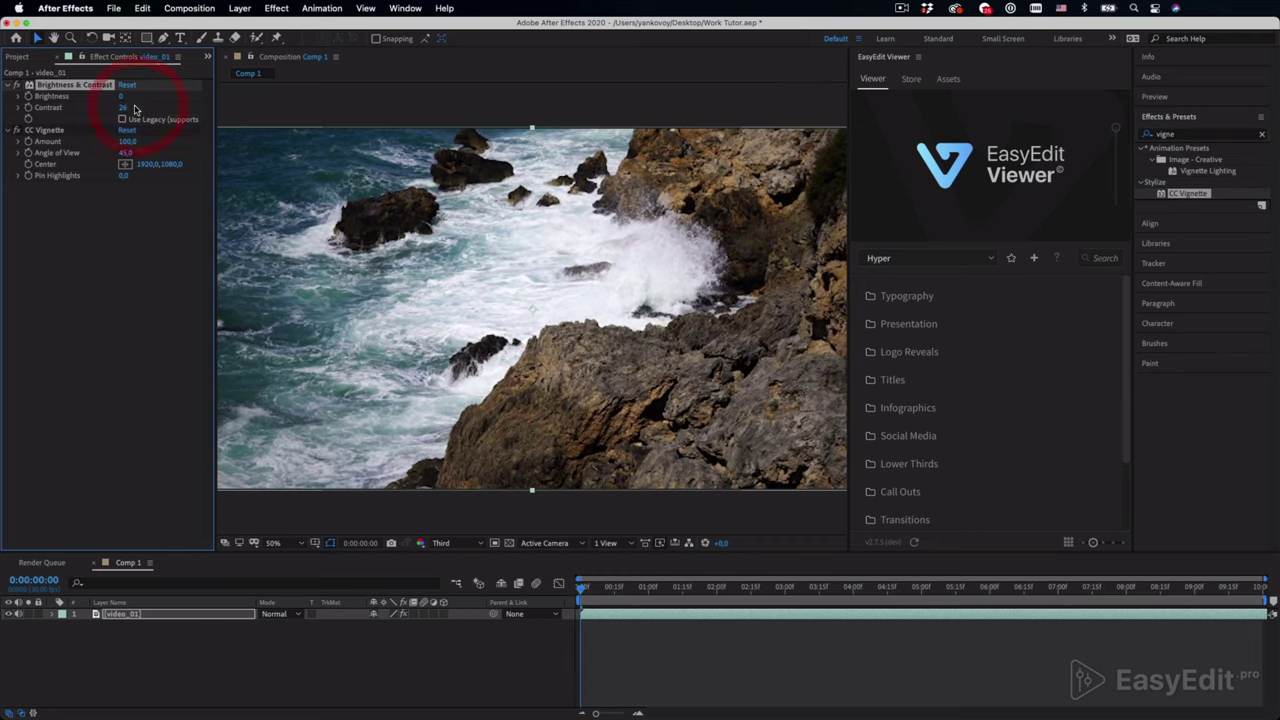
pyautogui.moveTo(128, 152); pyautogui.dragTo(142, 152)
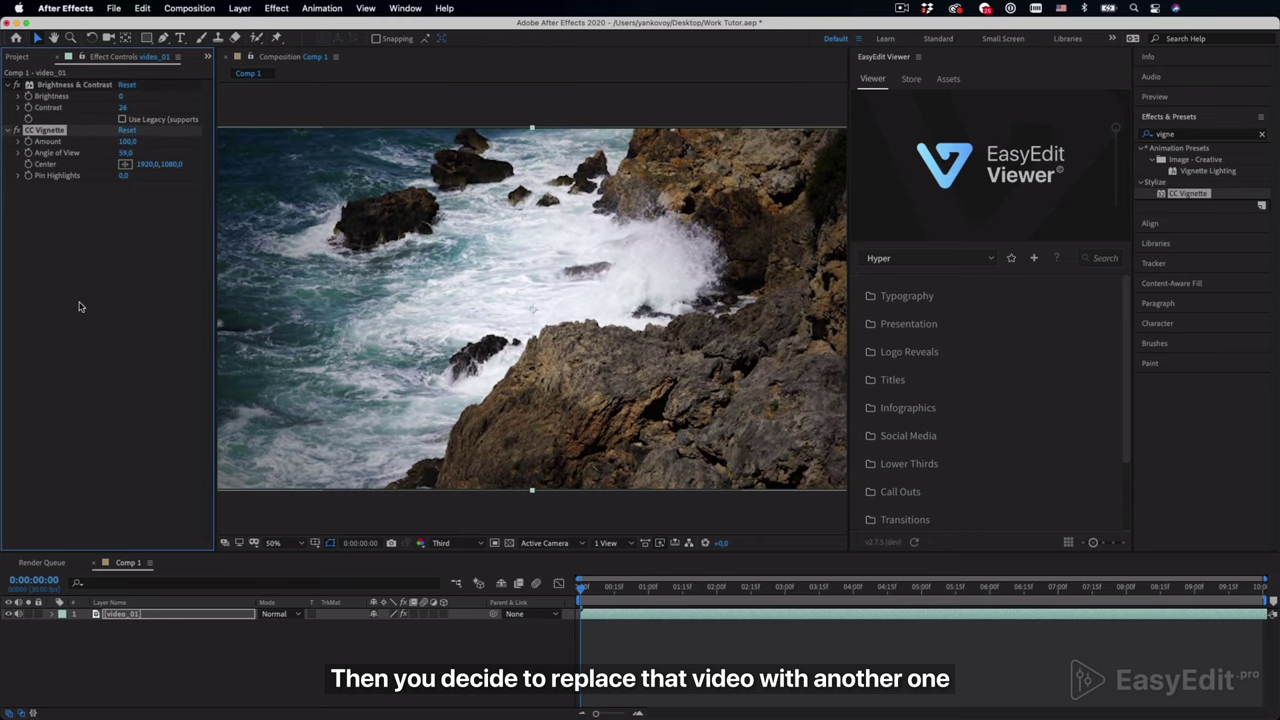
# Alt-drag video_02 from the Project panel onto the video_01 layer to replace it.
pyautogui.click(20, 59)
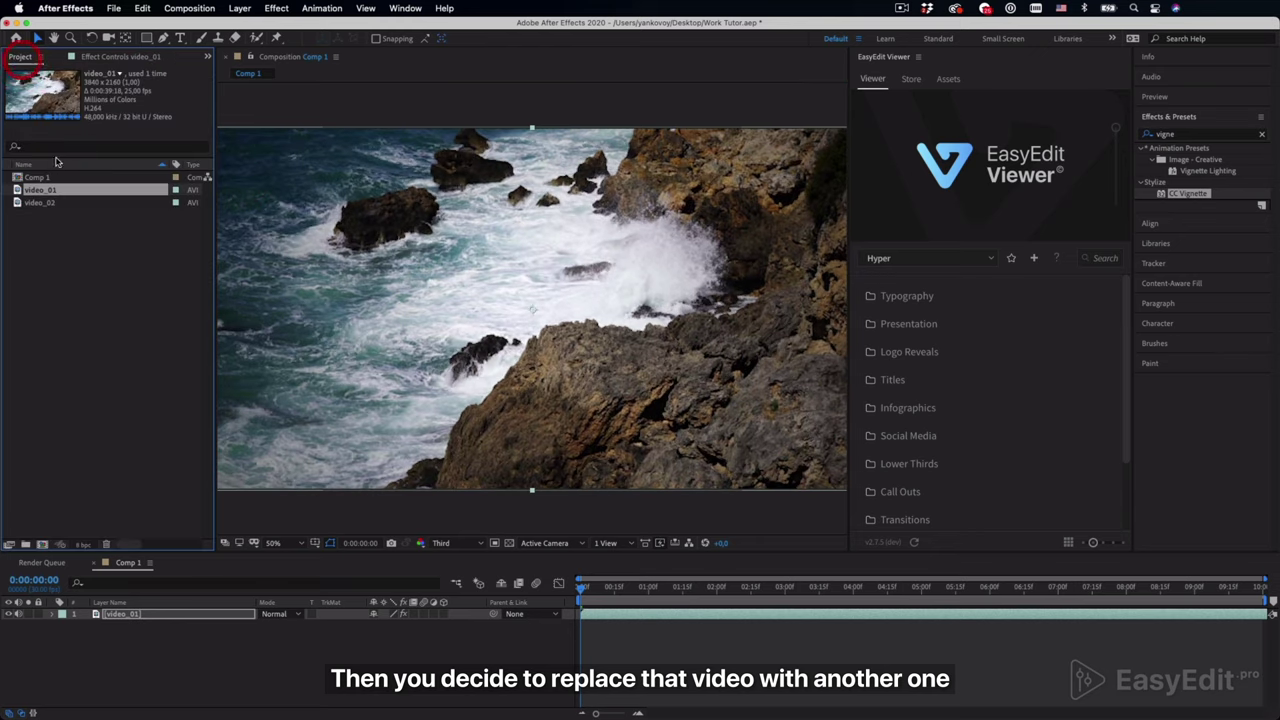
pyautogui.click(70, 218)
pyautogui.click(167, 639)
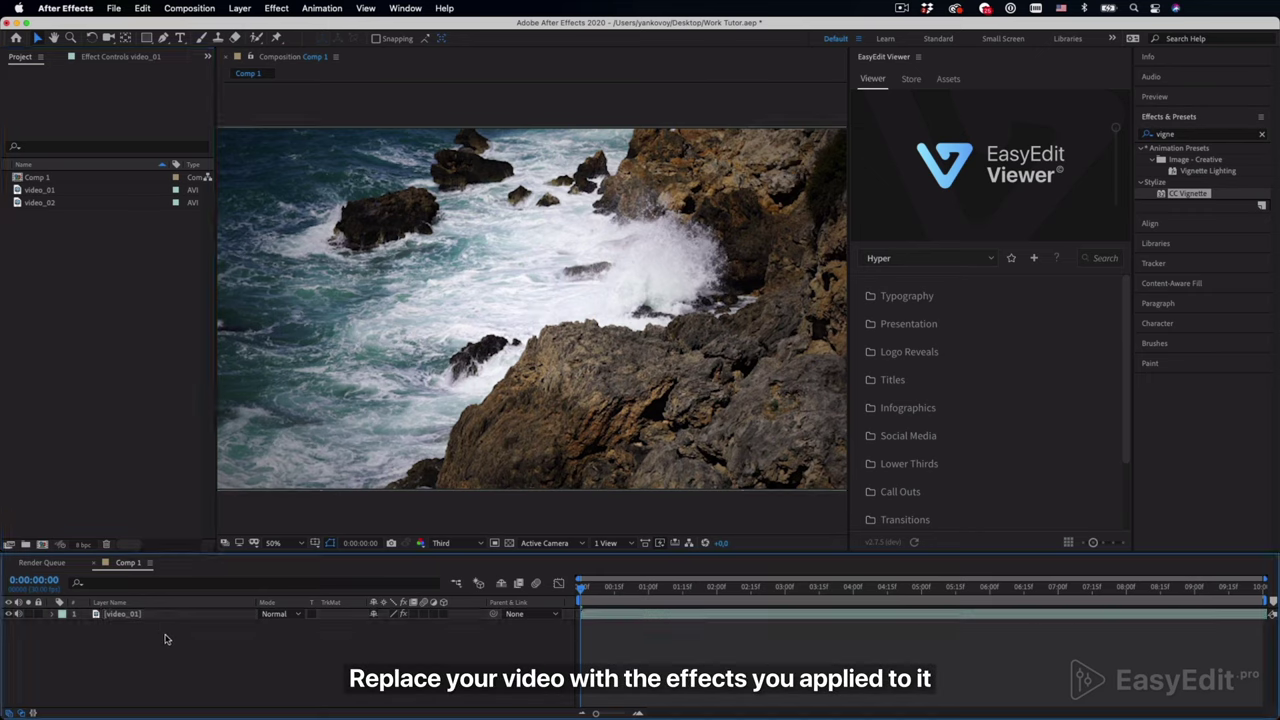
pyautogui.click(68, 205)
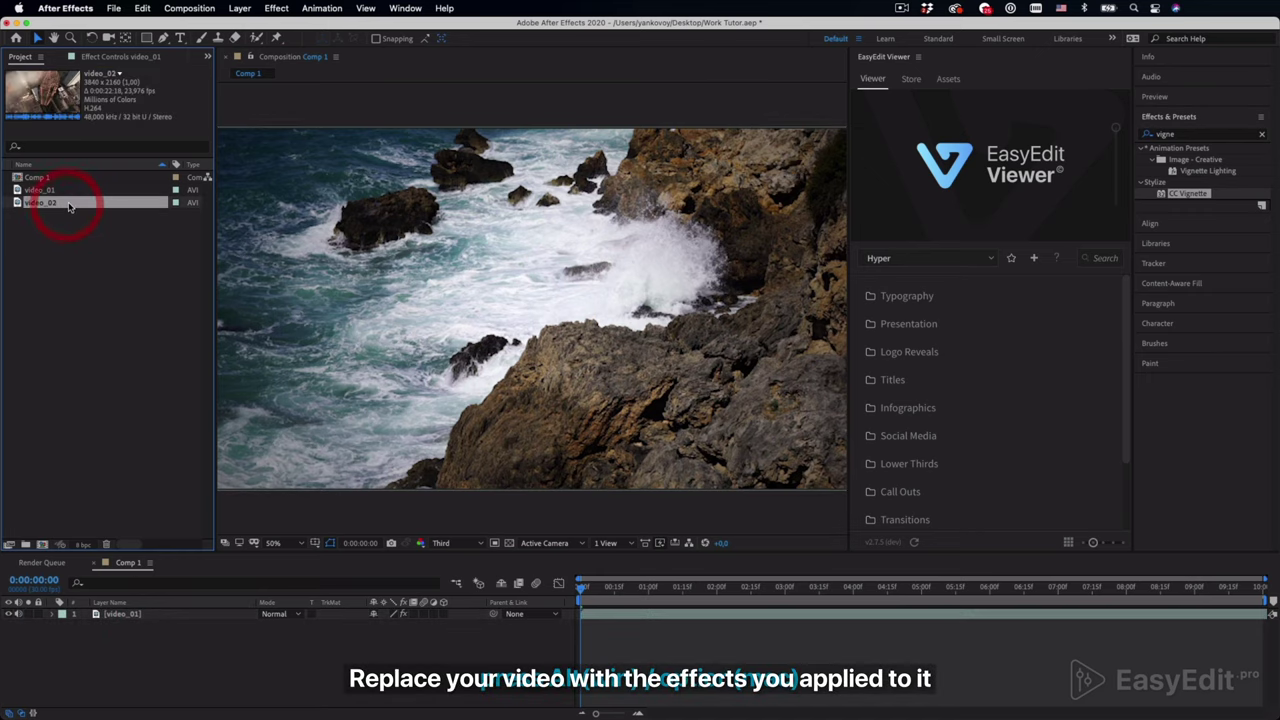
pyautogui.click(172, 614)
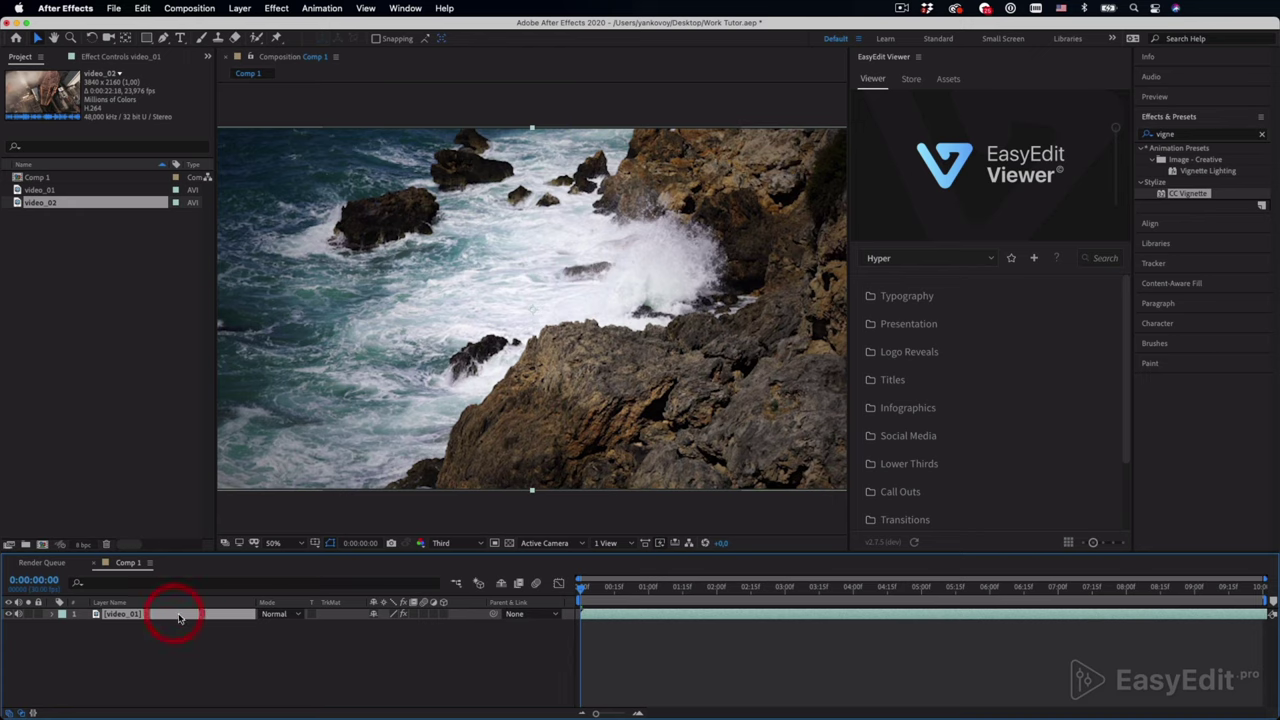
pyautogui.click(75, 204)
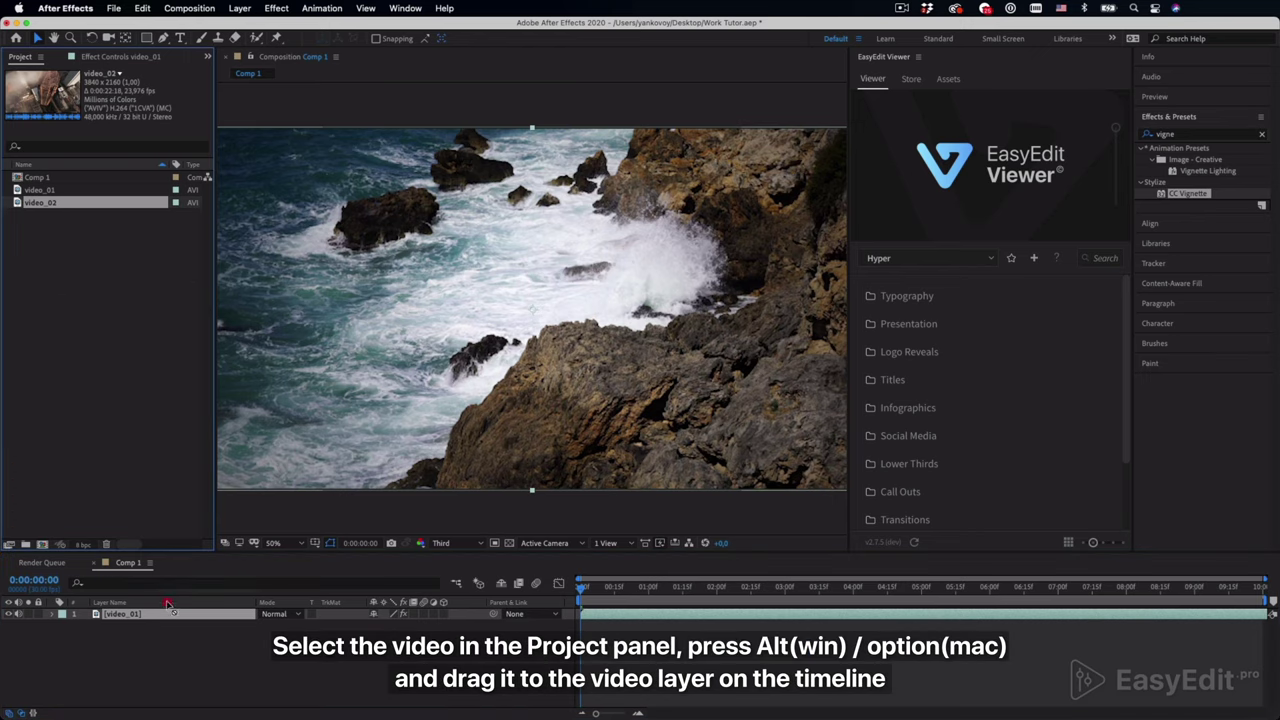
pyautogui.moveTo(168, 604); pyautogui.dragTo(170, 614)
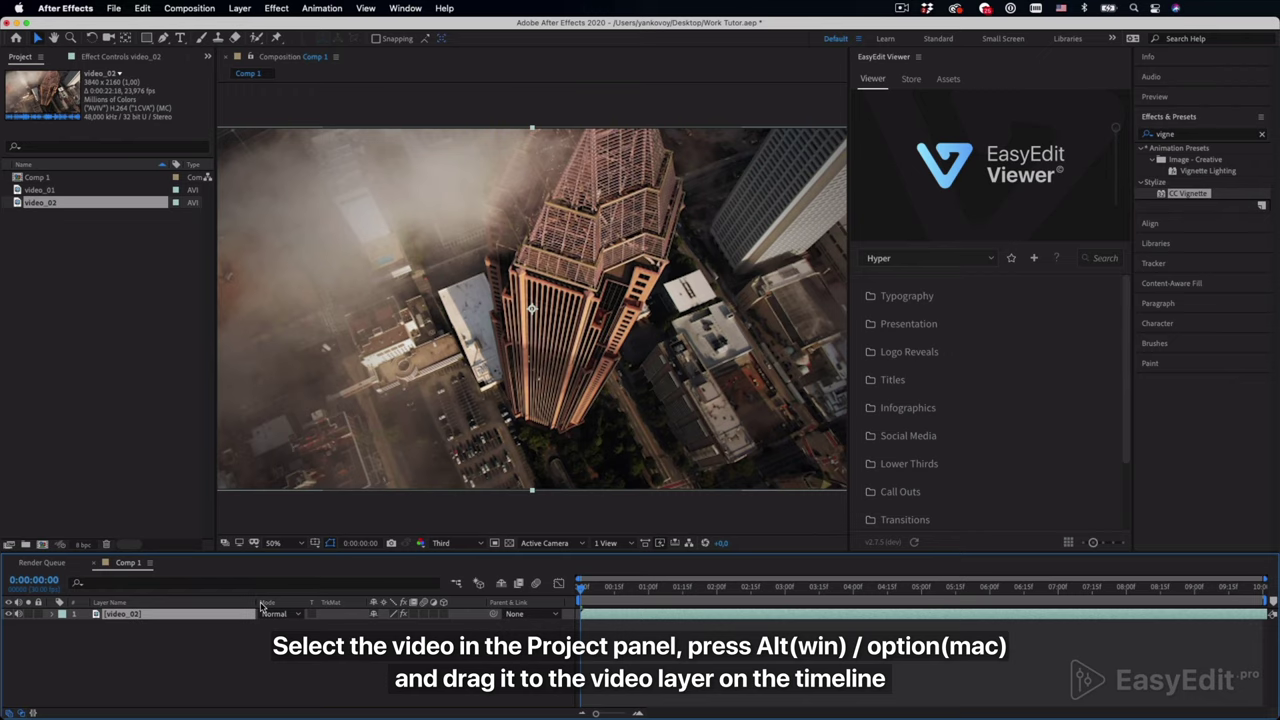
# Adjust the CC Vignette angle of view on the new video_02 layer.
pyautogui.click(128, 57)
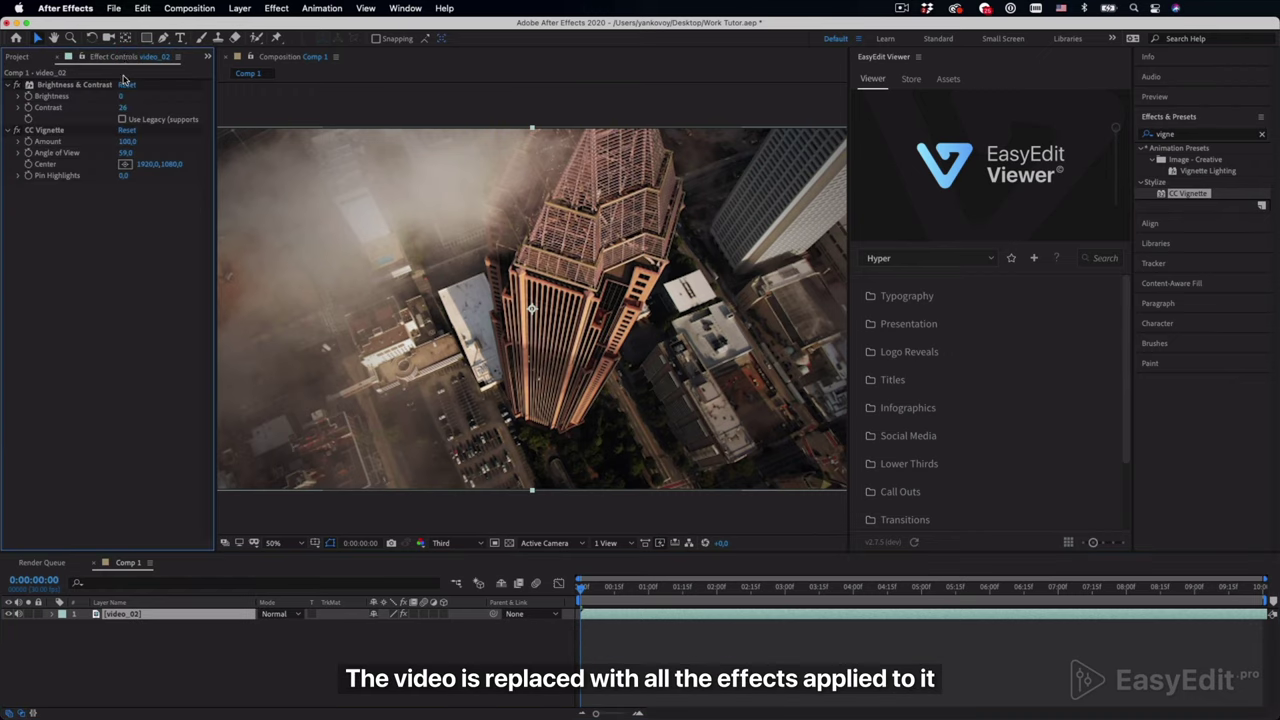
pyautogui.moveTo(125, 153); pyautogui.dragTo(197, 280)
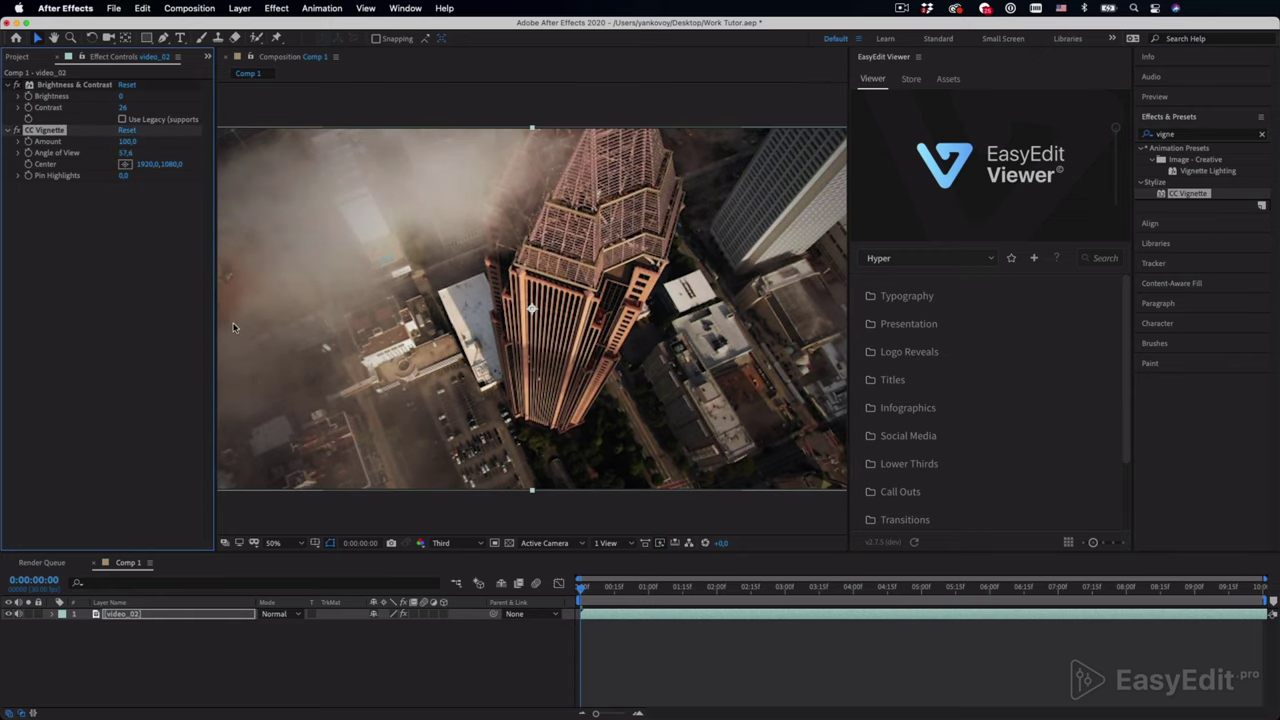
pyautogui.click(364, 335)
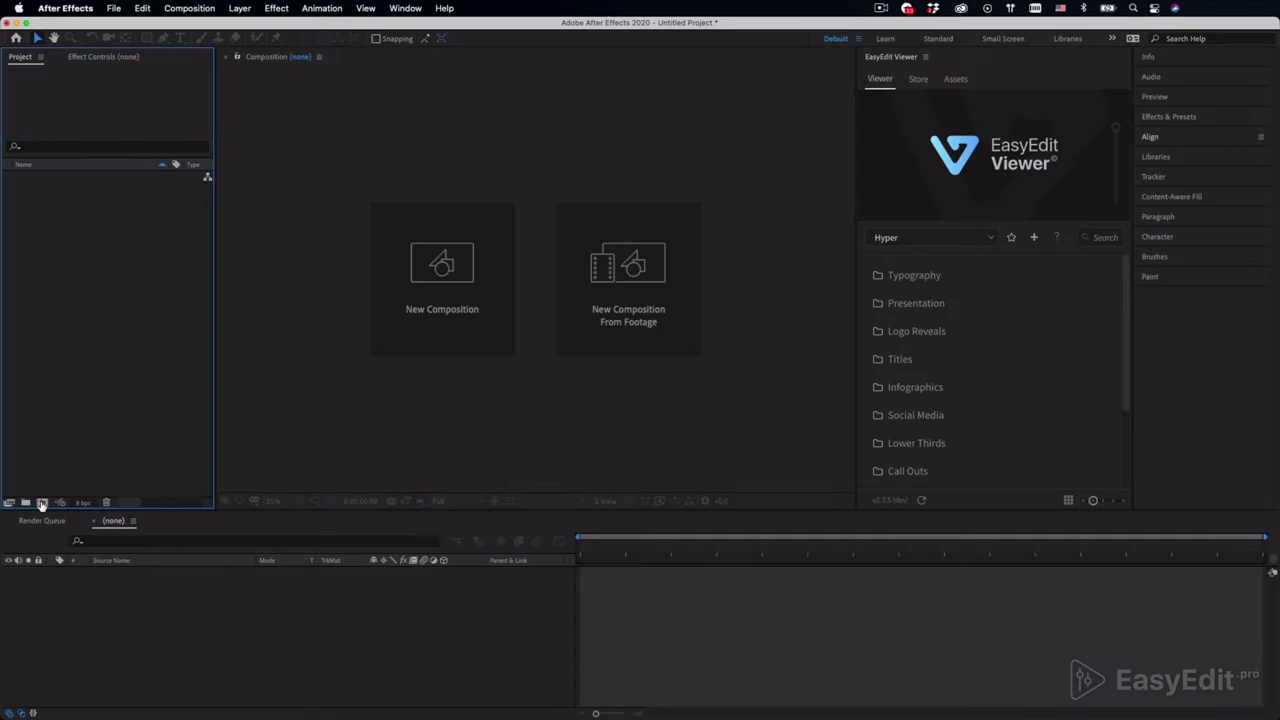
# Create Comp 1 and draw a blue rectangle on a new shape layer.
pyautogui.click(42, 503)
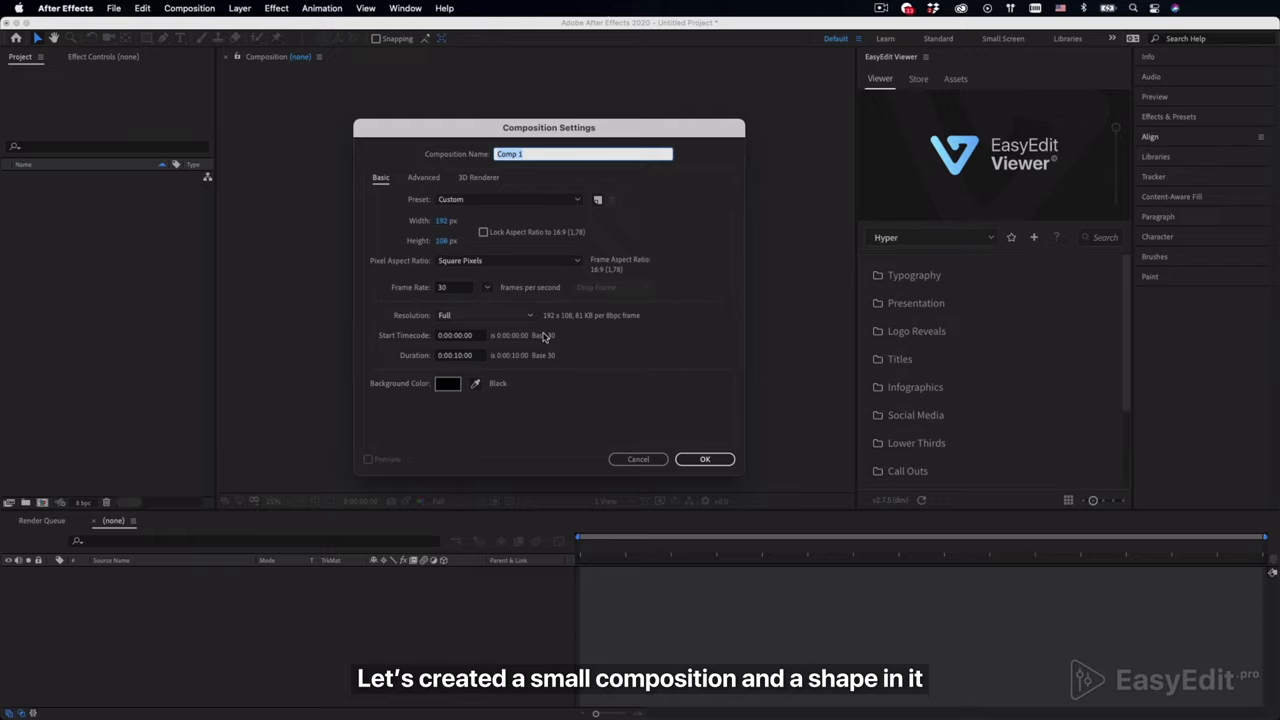
pyautogui.click(704, 460)
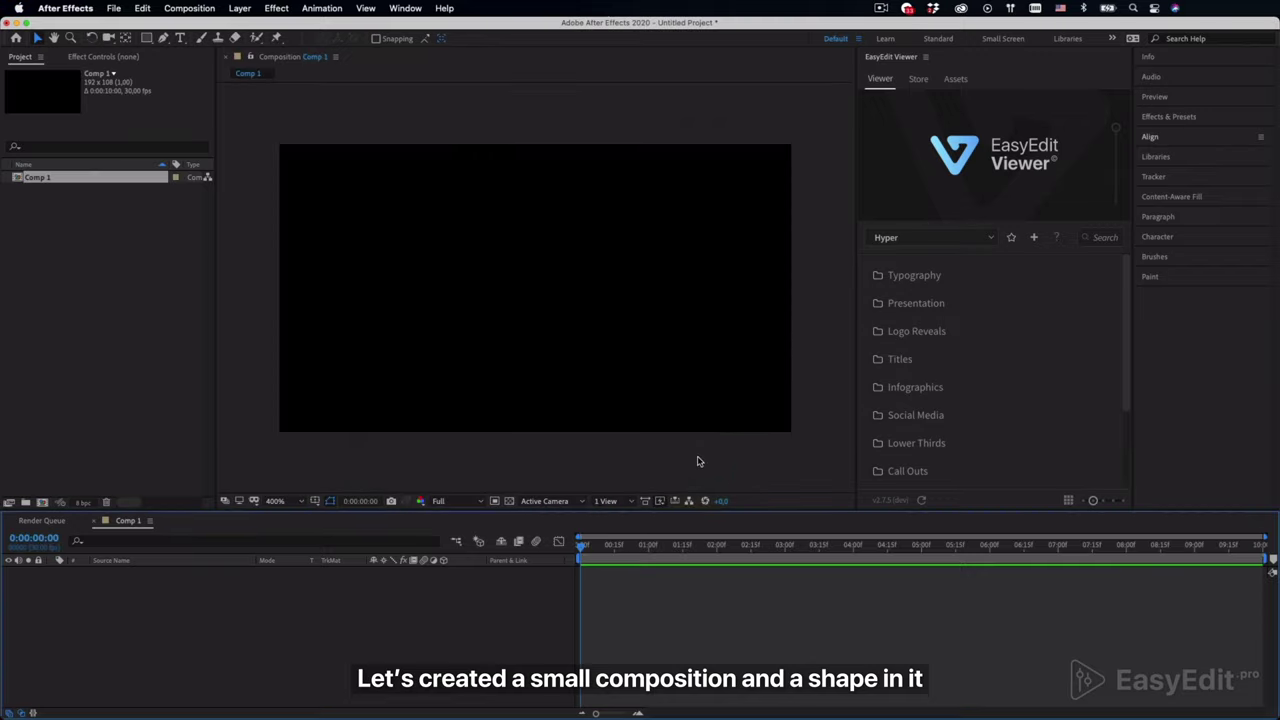
pyautogui.rightClick(419, 599)
pyautogui.moveTo(440, 559)
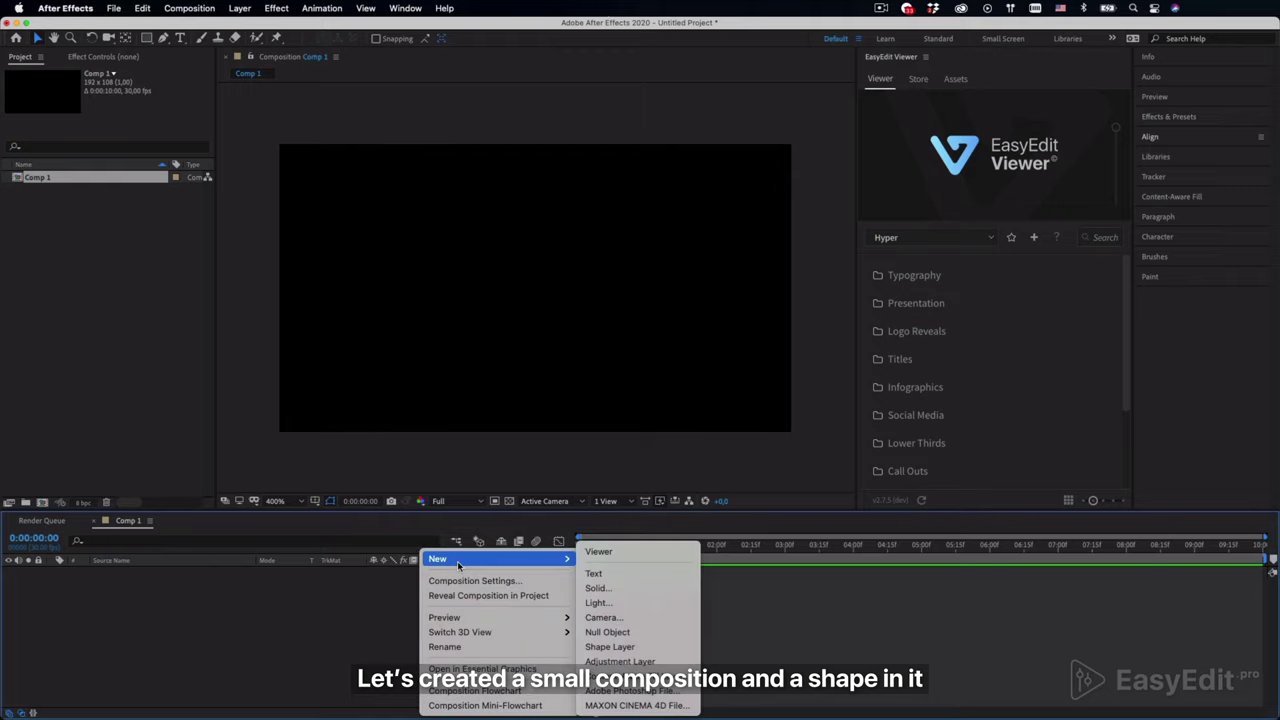
pyautogui.click(610, 647)
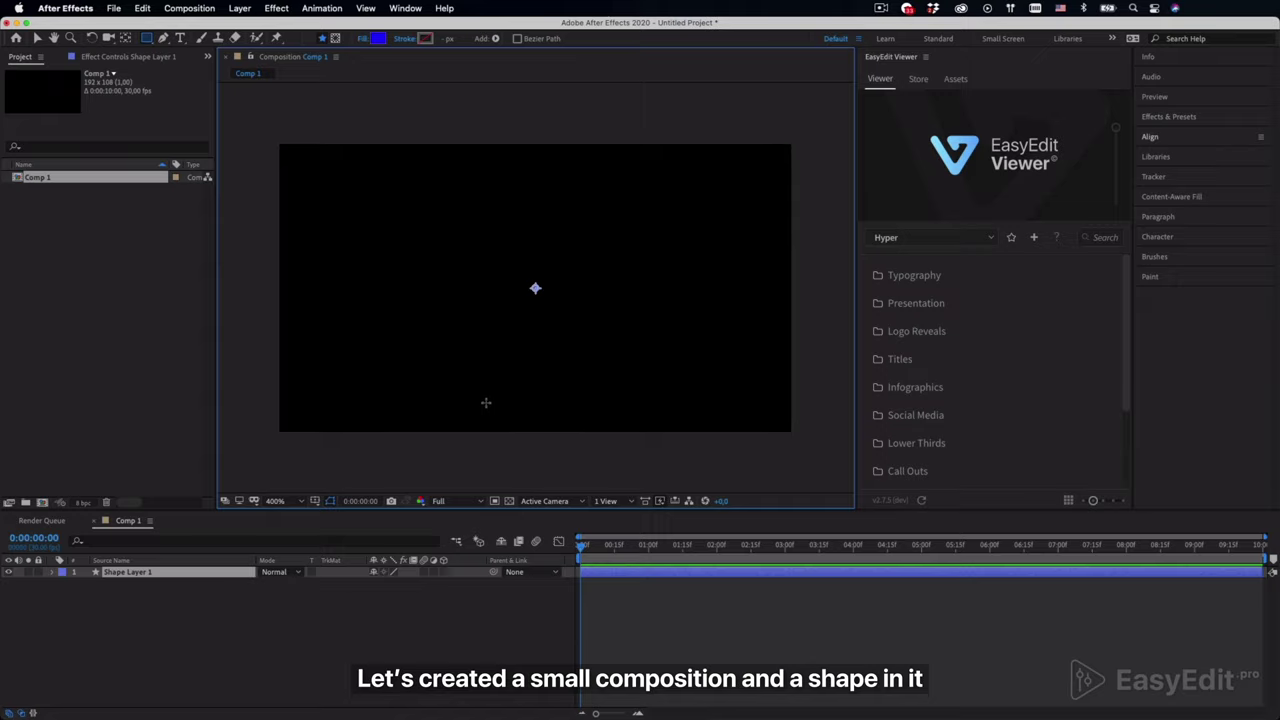
pyautogui.moveTo(480, 220); pyautogui.dragTo(539, 278)
pyautogui.moveTo(583, 330)
pyautogui.mouseDown()
pyautogui.moveTo(608, 360)
pyautogui.moveTo(577, 349)
pyautogui.mouseUp()
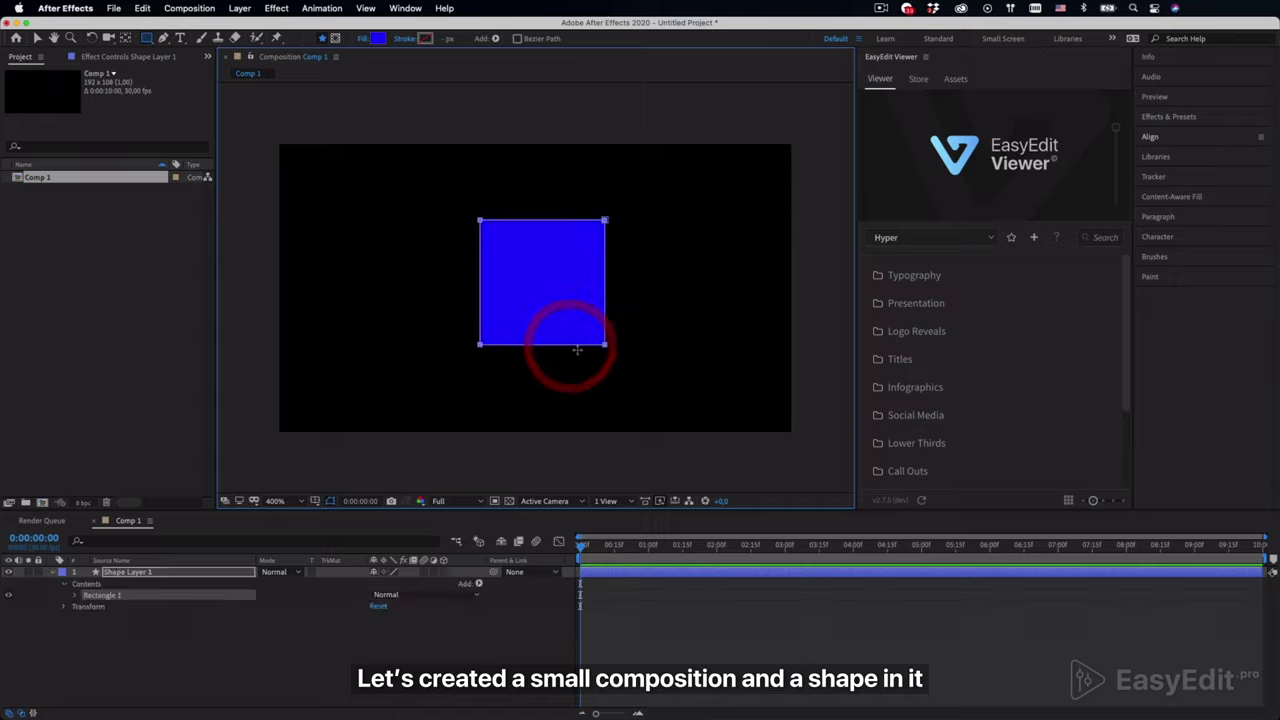
# Centre the rectangle horizontally and vertically with the Align panel.
pyautogui.click(37, 38)
pyautogui.click(1150, 136)
pyautogui.click(1169, 170)
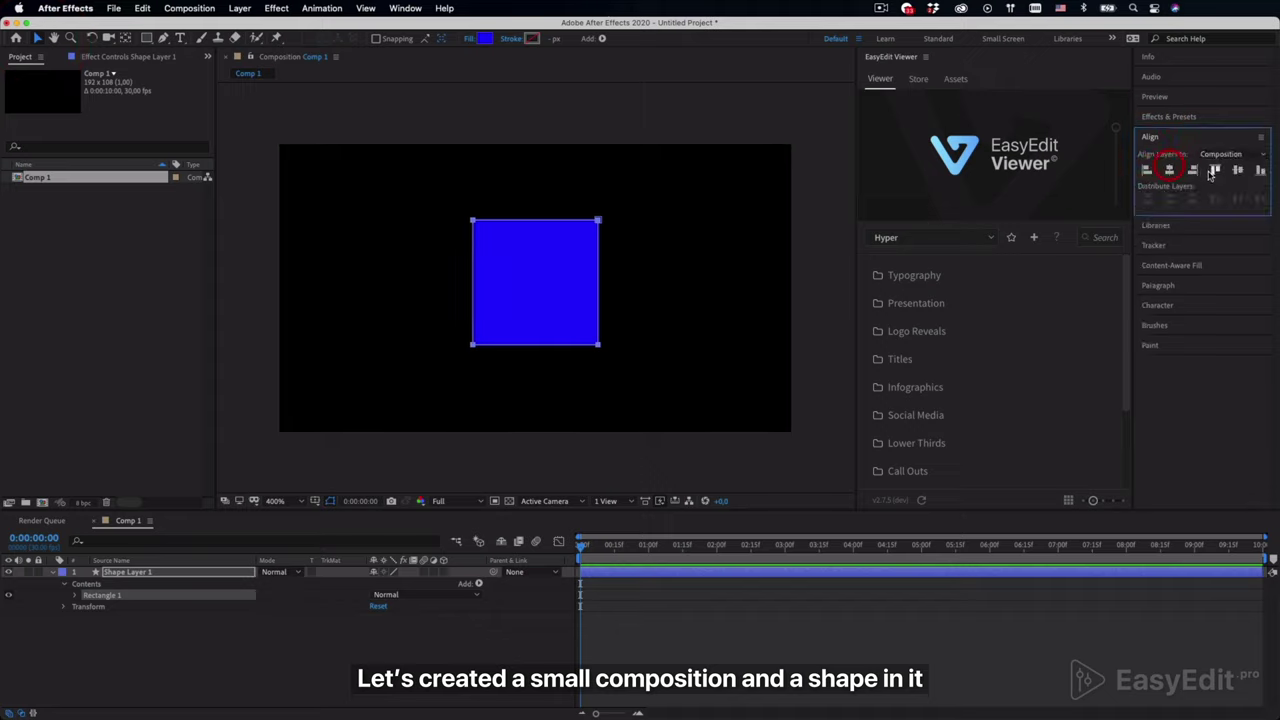
pyautogui.click(1237, 172)
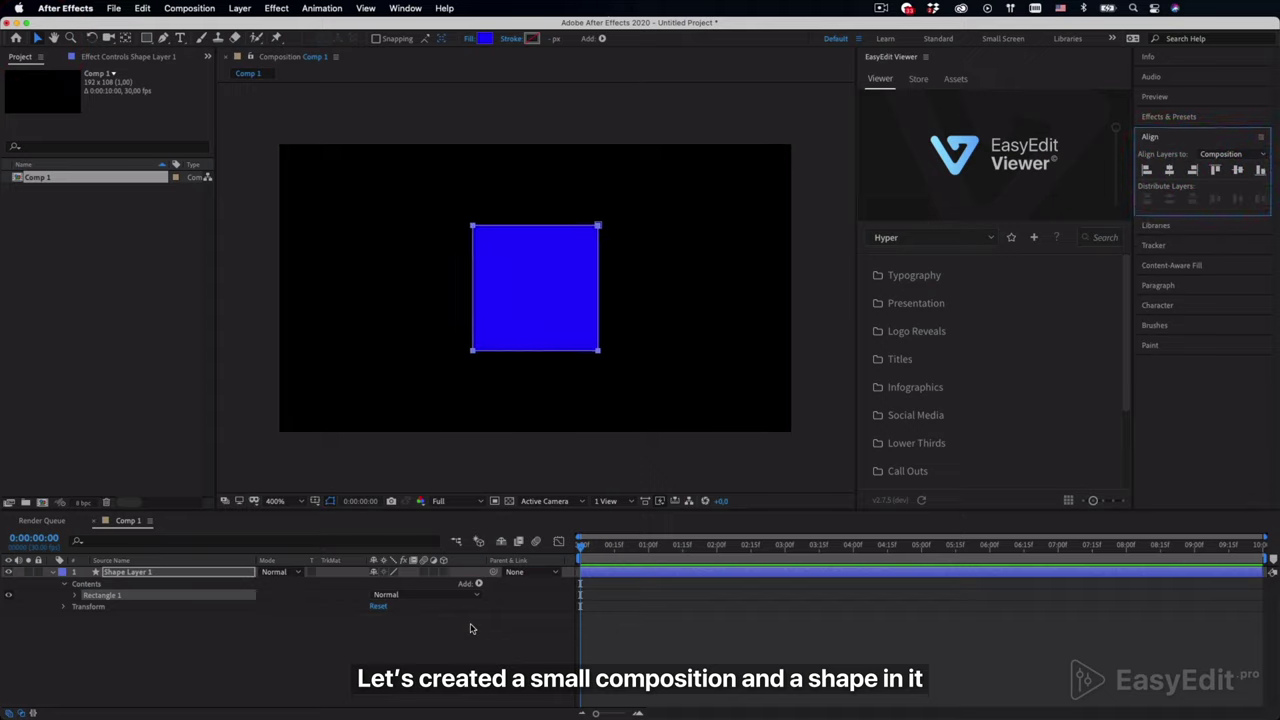
# Enlarge the blue rectangle by dragging its corner.
pyautogui.click(473, 628)
pyautogui.click(583, 296)
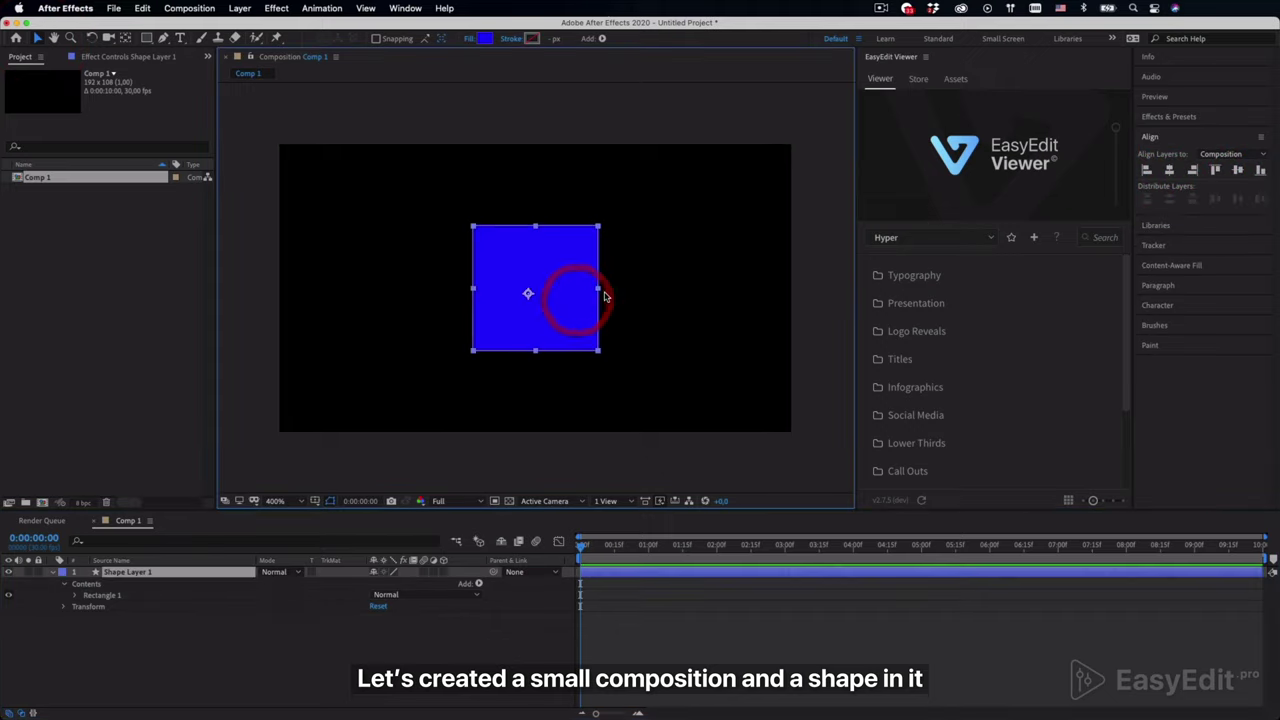
pyautogui.click(601, 292)
pyautogui.click(571, 294)
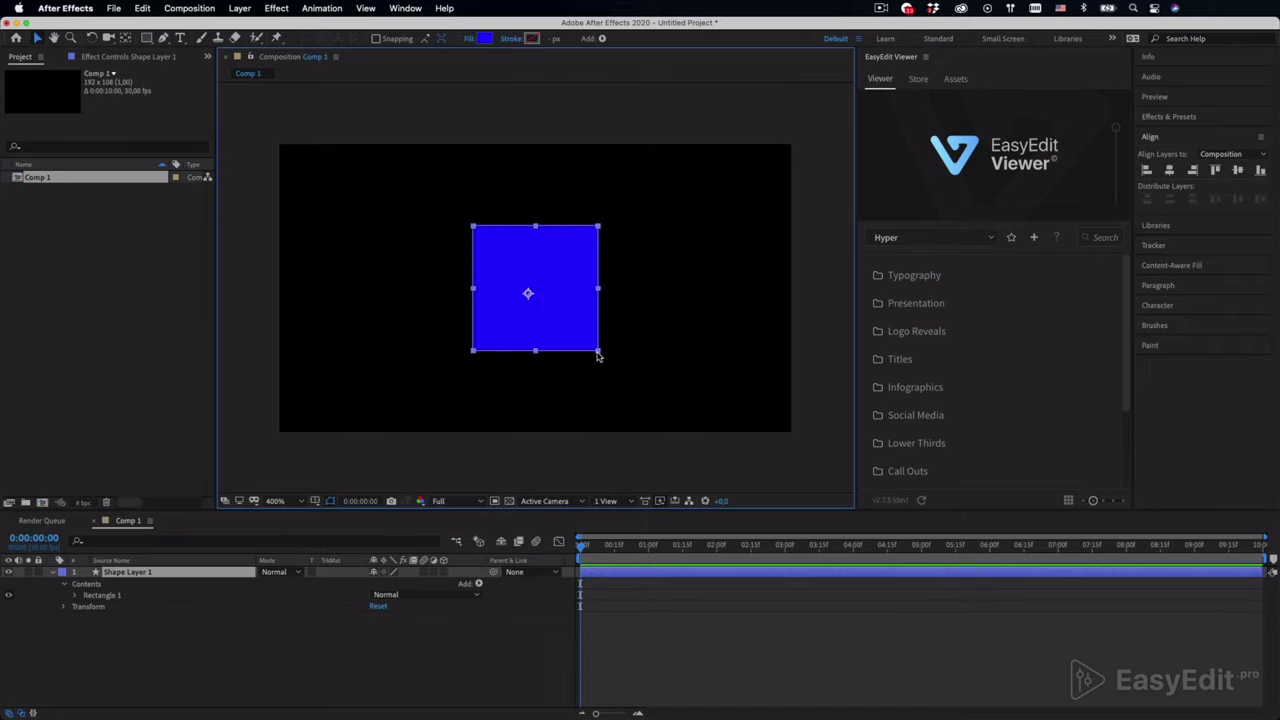
pyautogui.moveTo(598, 352); pyautogui.dragTo(638, 383)
pyautogui.click(571, 470)
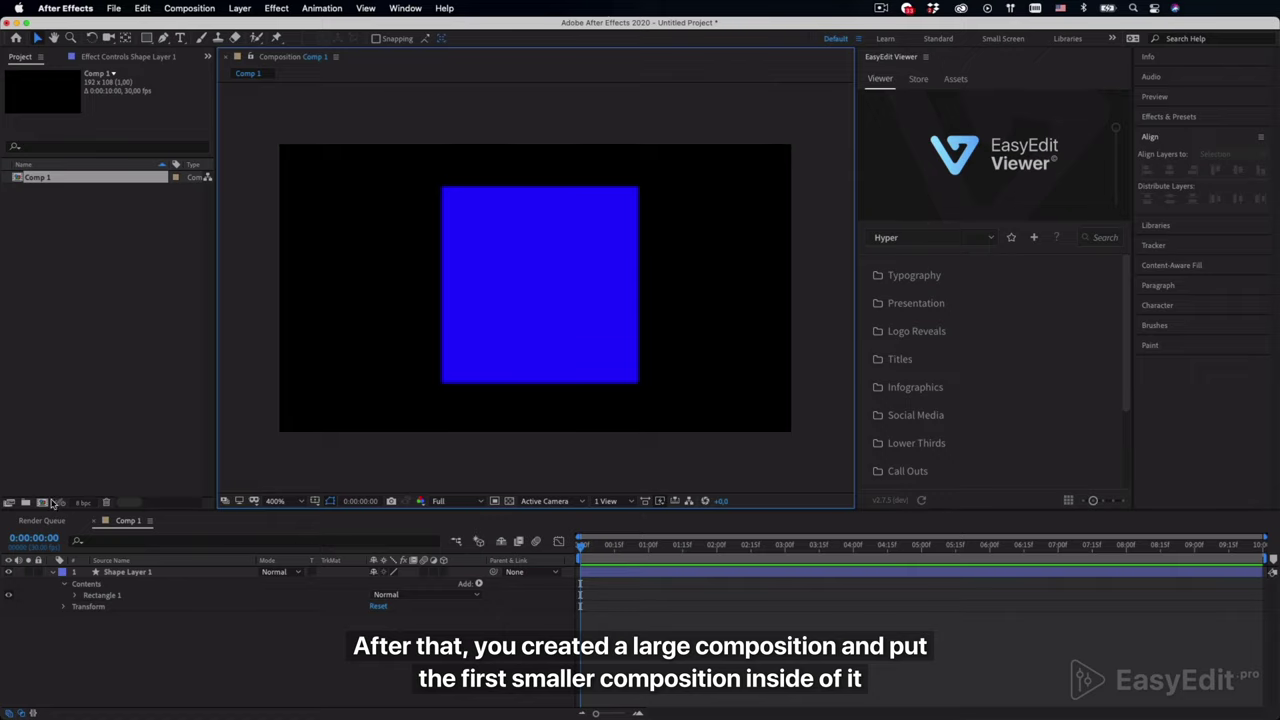
# Create a new 1920 × 1080 composition, Comp 2.
pyautogui.click(51, 503)
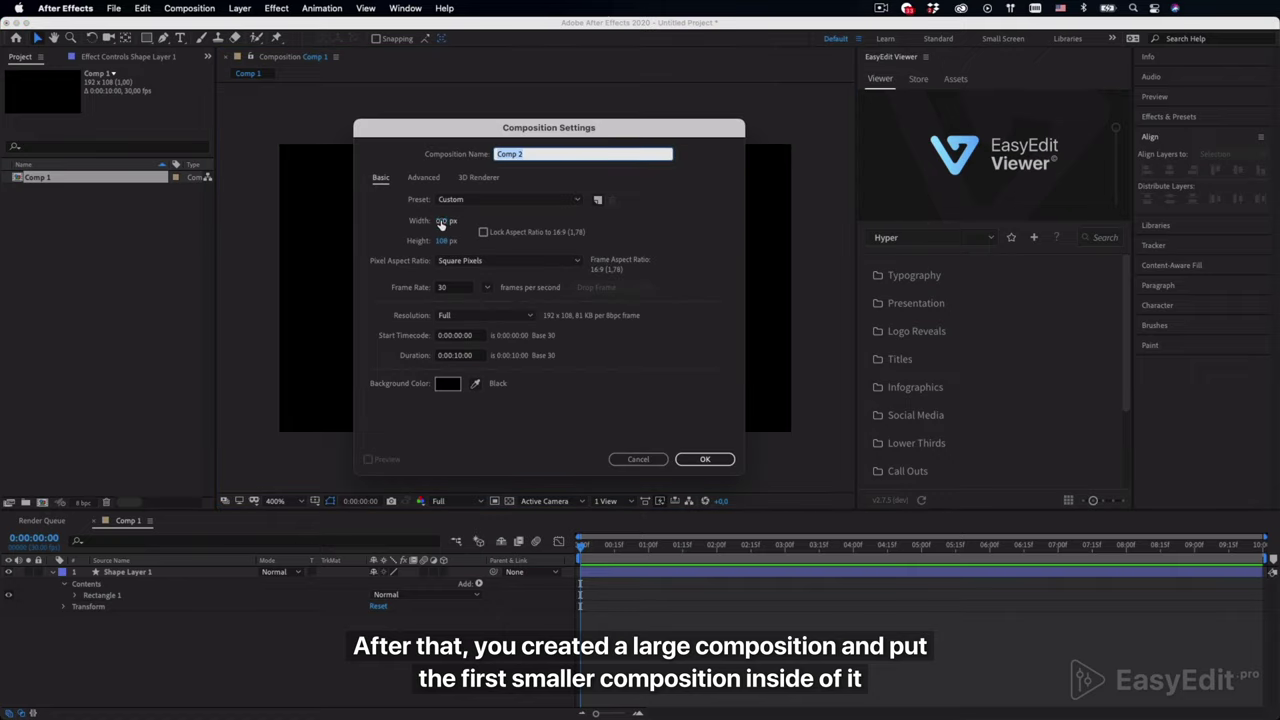
pyautogui.click(441, 222)
pyautogui.write('1920')
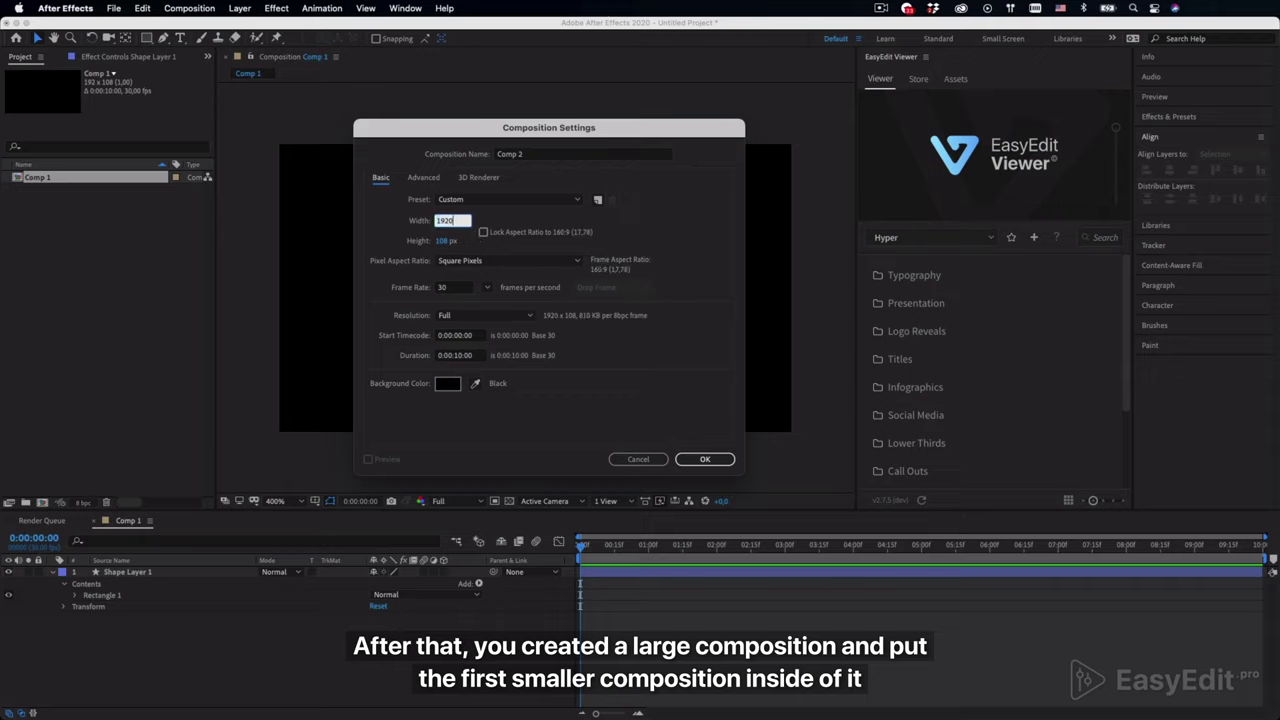
pyautogui.click(440, 242)
pyautogui.write('1080')
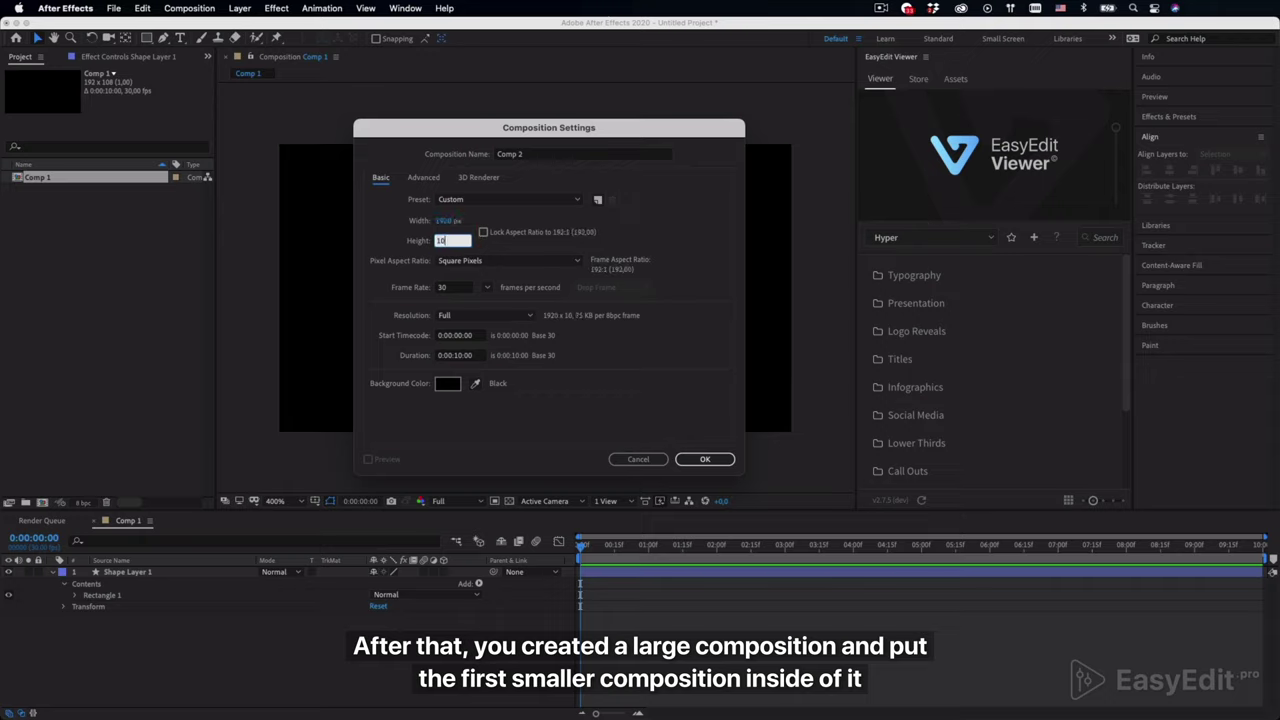
pyautogui.click(705, 459)
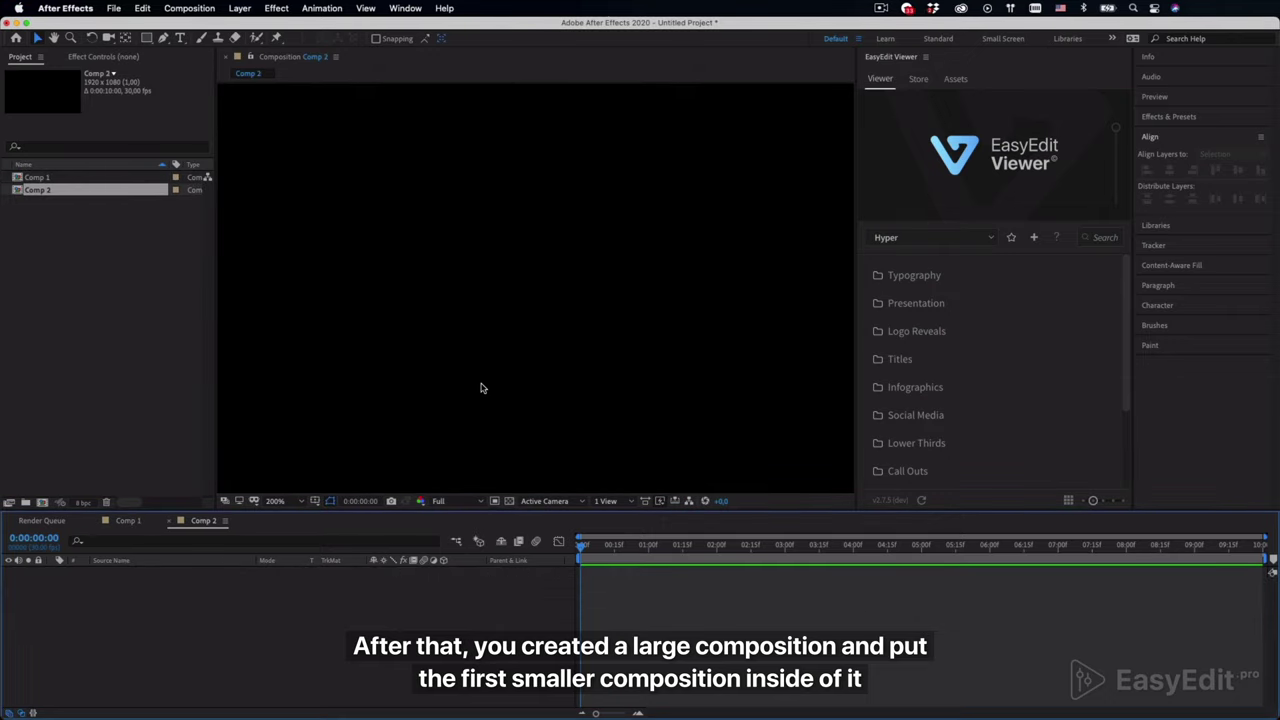
# Add Comp 1 as a layer in Comp 2 and scale it up to fill the frame.
pyautogui.scroll(-2, 484, 387)
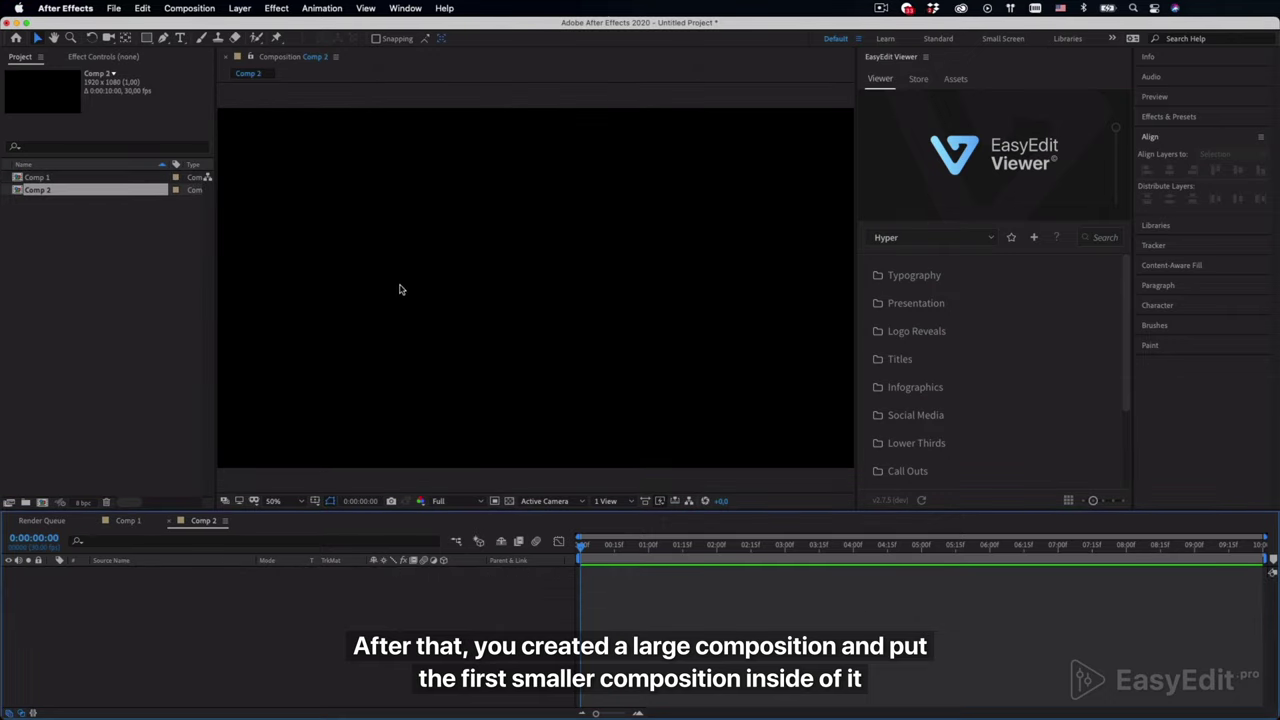
pyautogui.moveTo(80, 178); pyautogui.dragTo(180, 578)
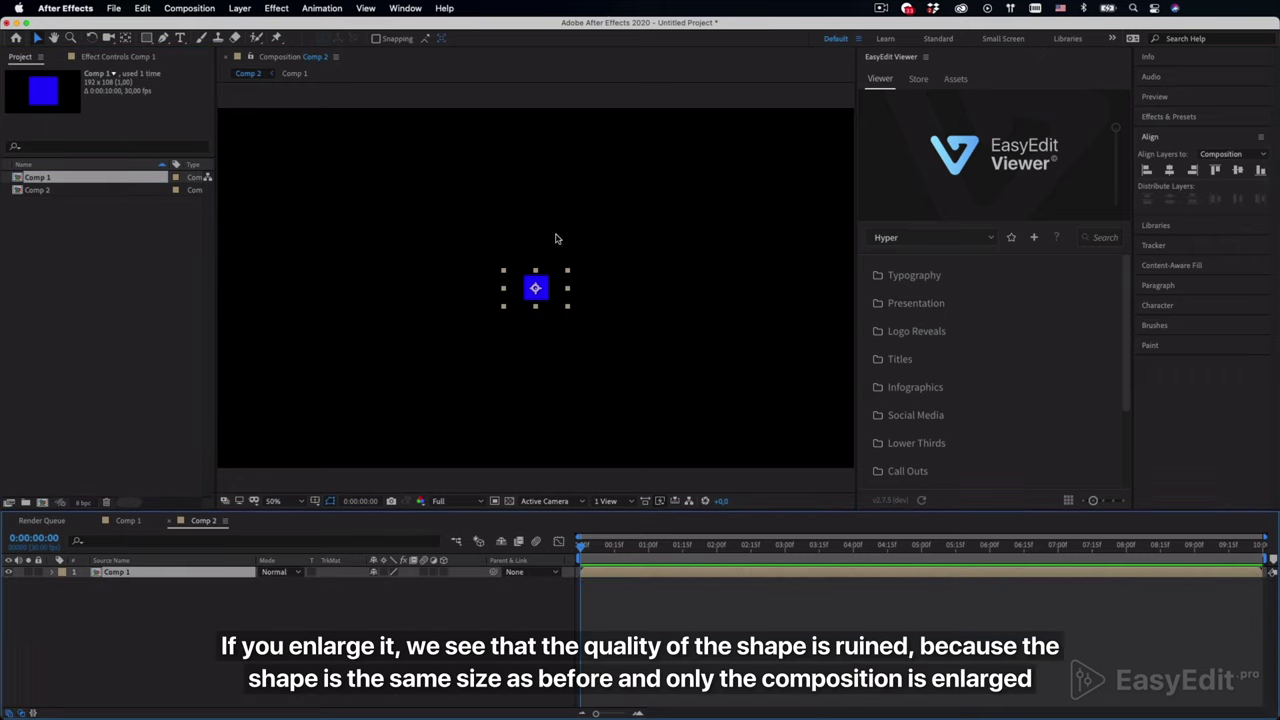
pyautogui.scroll(-2, 537, 247)
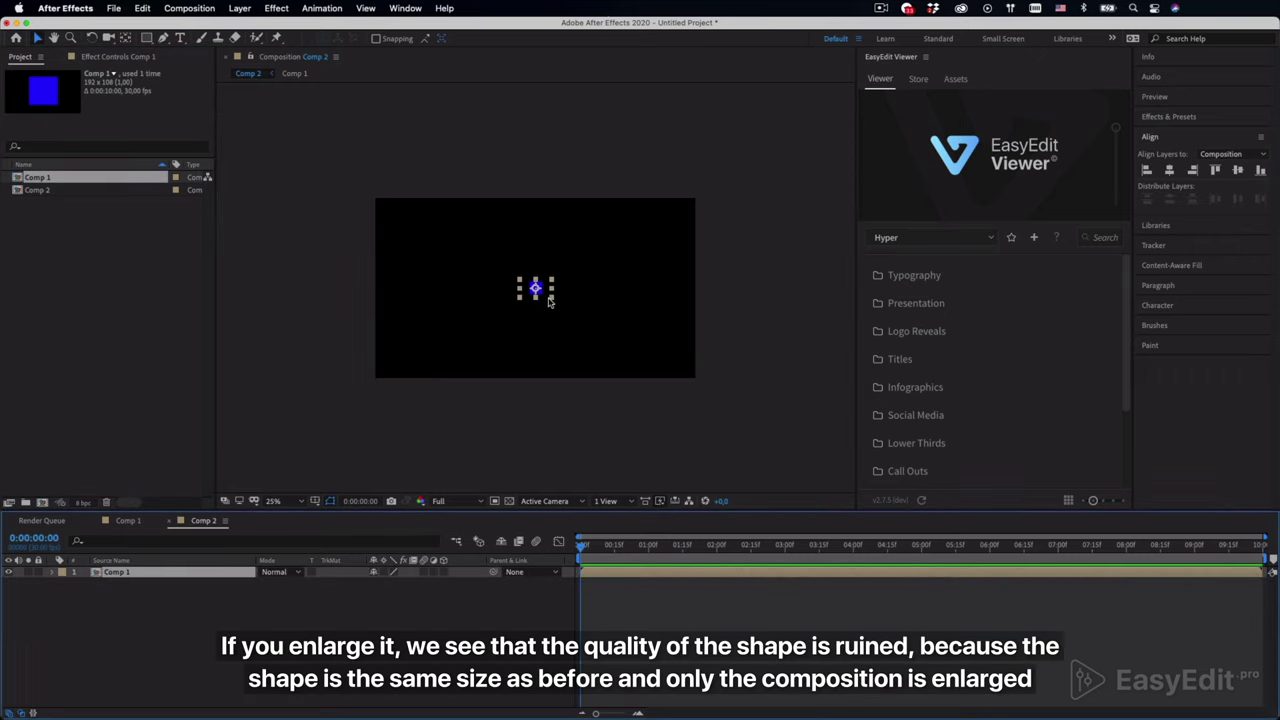
pyautogui.moveTo(549, 301); pyautogui.dragTo(705, 378)
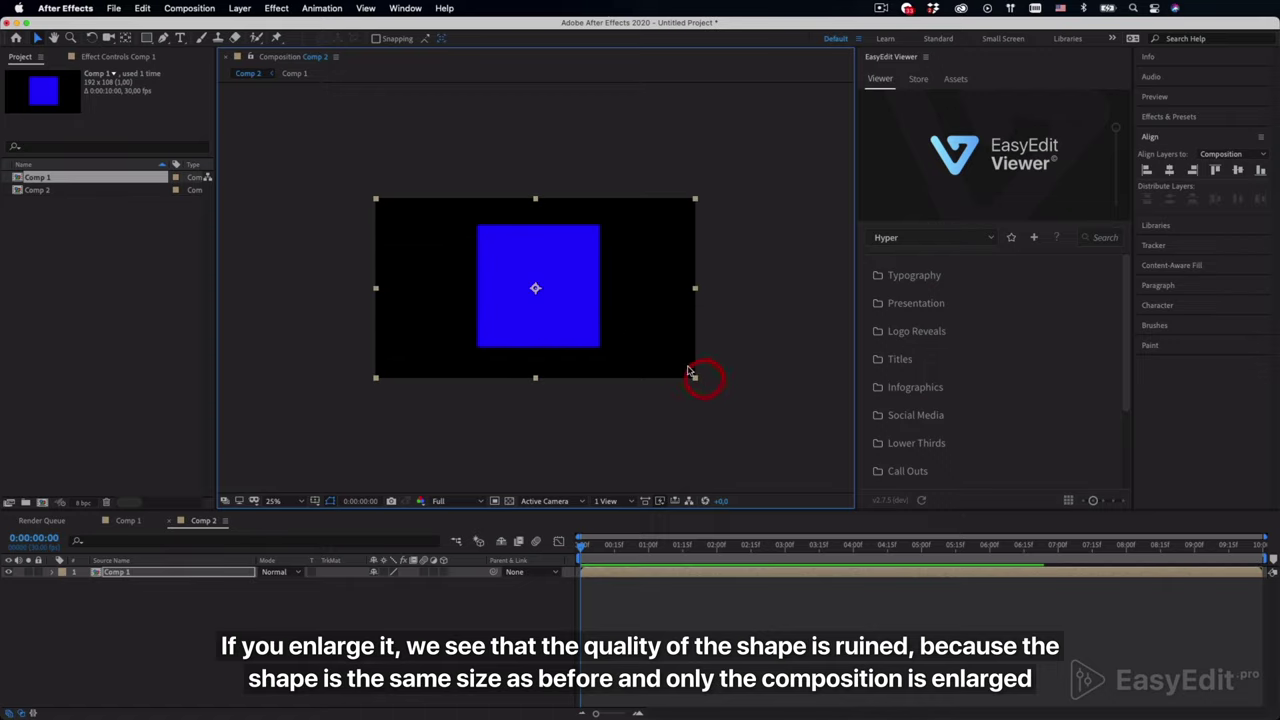
pyautogui.scroll(4, 690, 372)
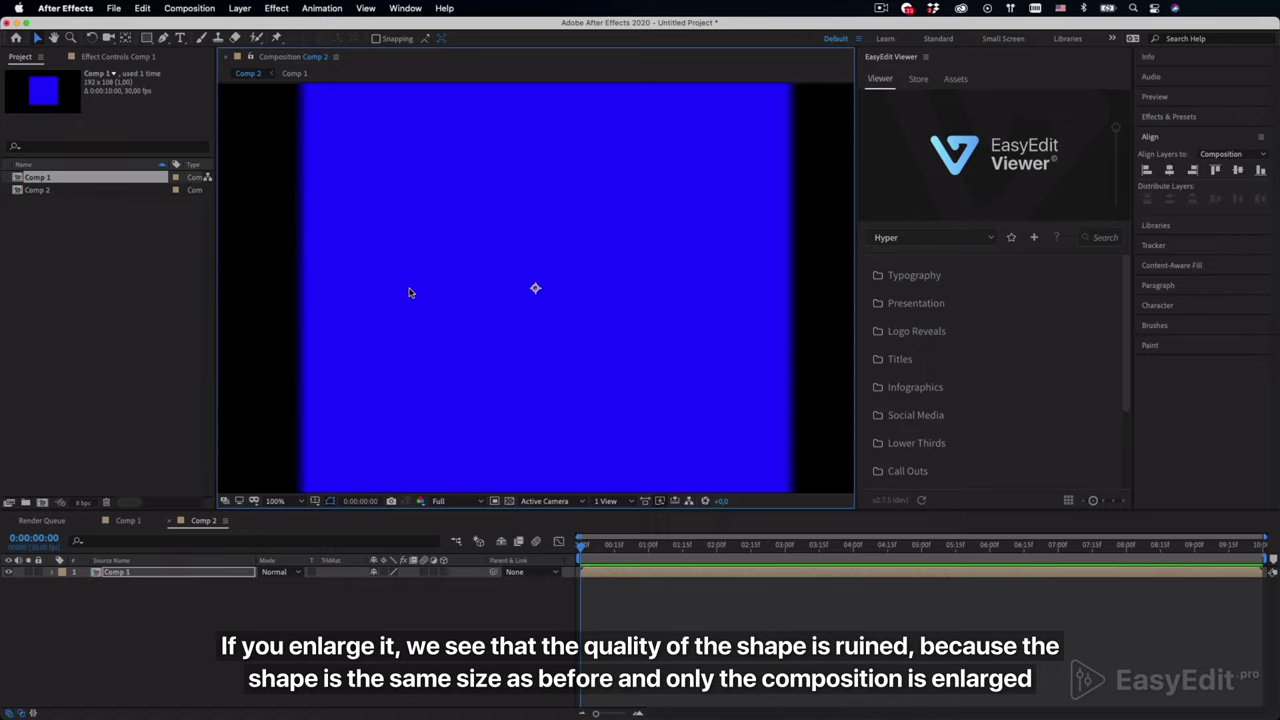
# Turn on Collapse Transformations for the Comp 1 layer.
pyautogui.press(',')
pyautogui.press(',')
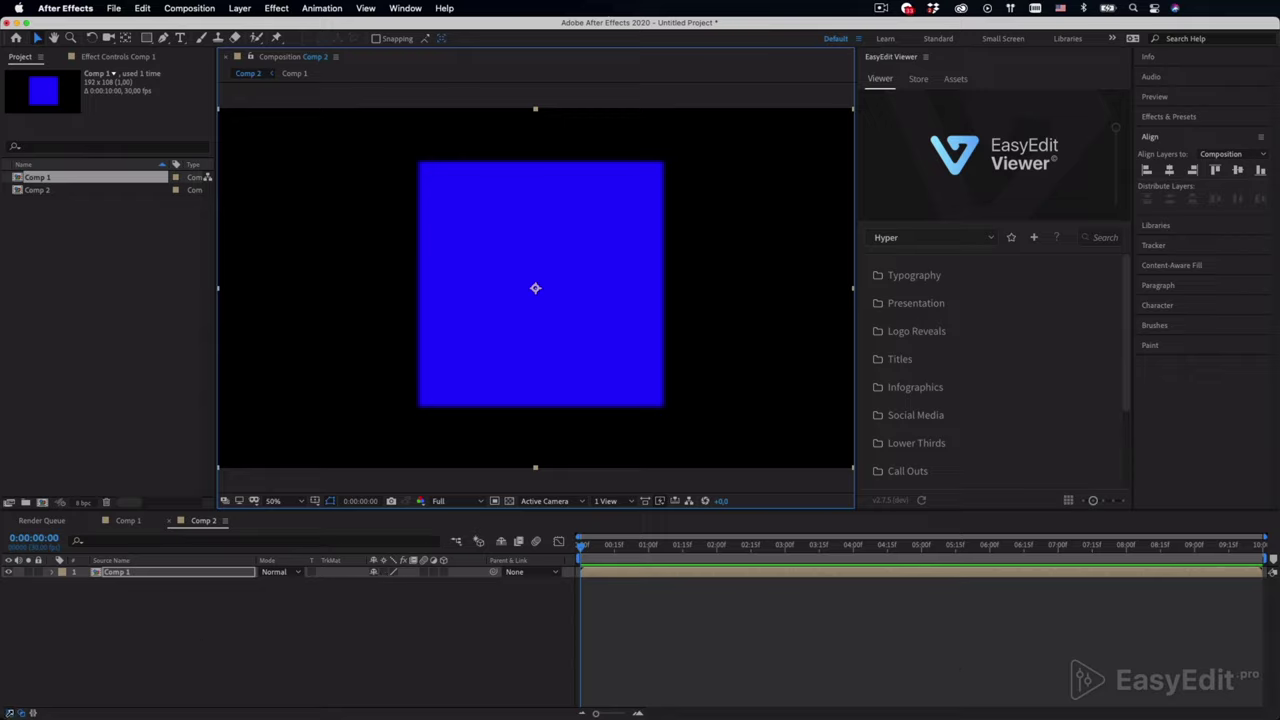
pyautogui.click(11, 712)
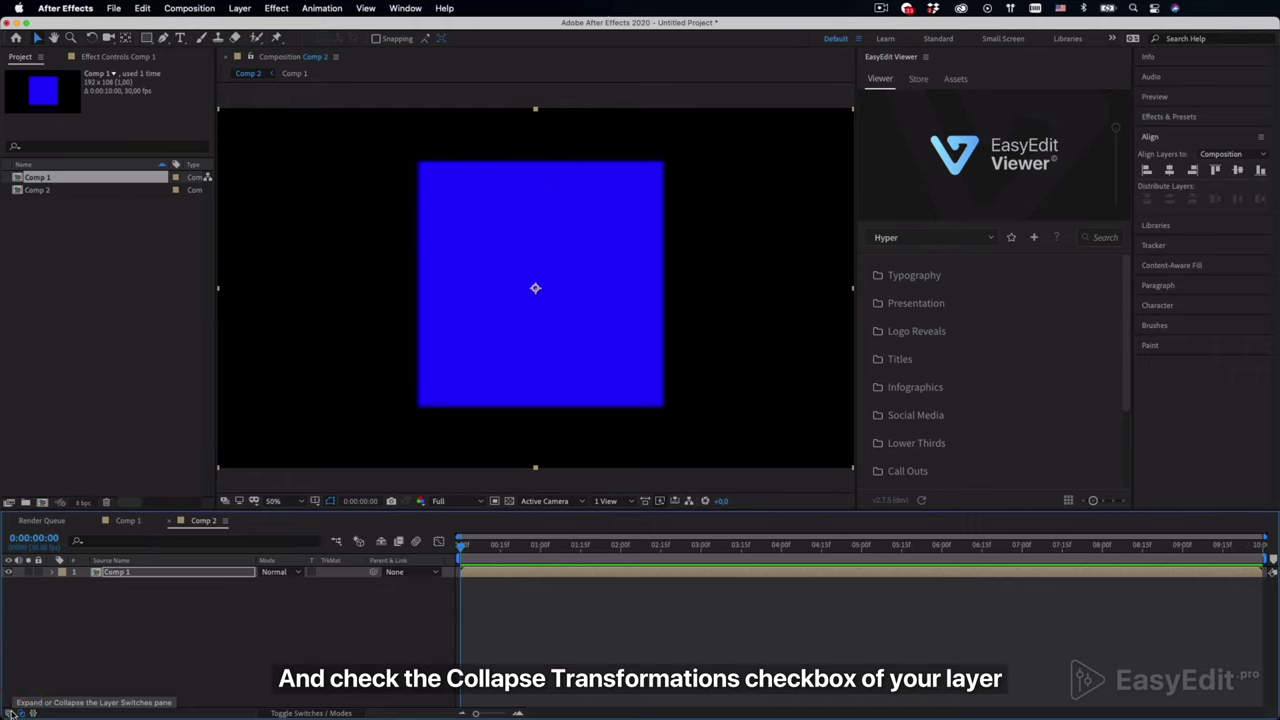
pyautogui.click(11, 712)
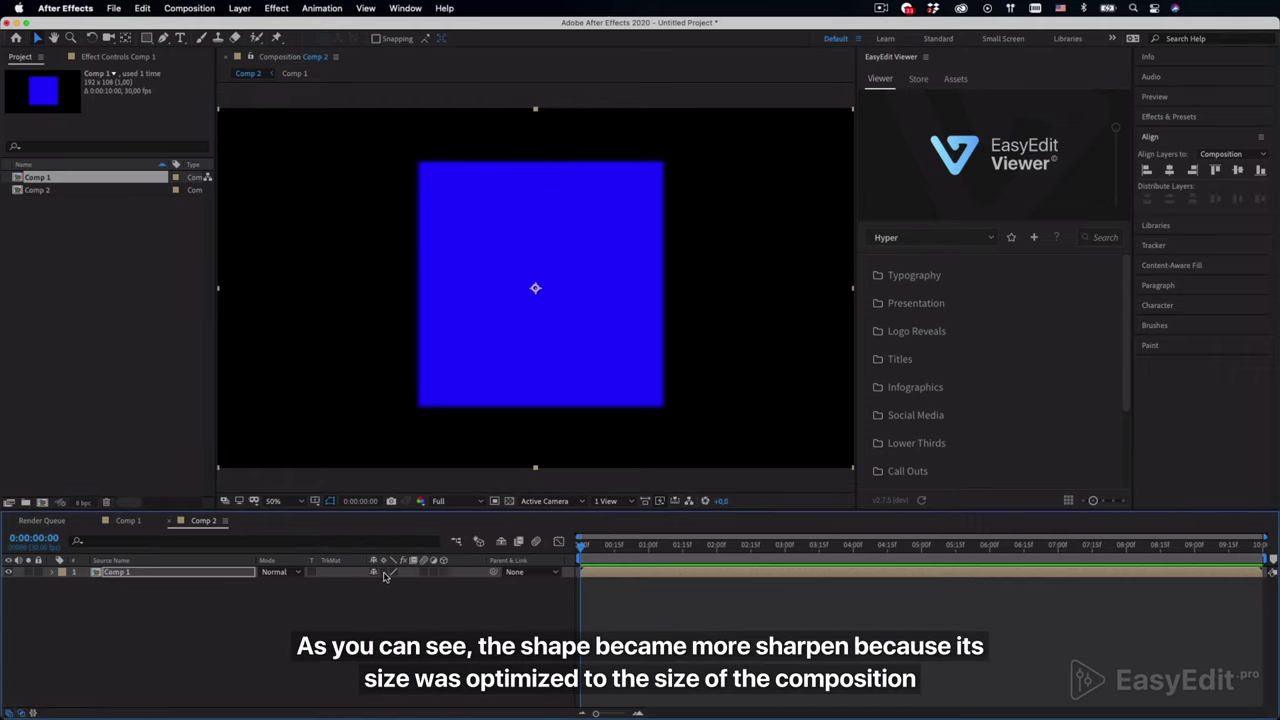
pyautogui.click(384, 574)
# Zoom to 200% and toggle Collapse Transformations off and on to compare the square's edge sharpness.
pyautogui.press('/')
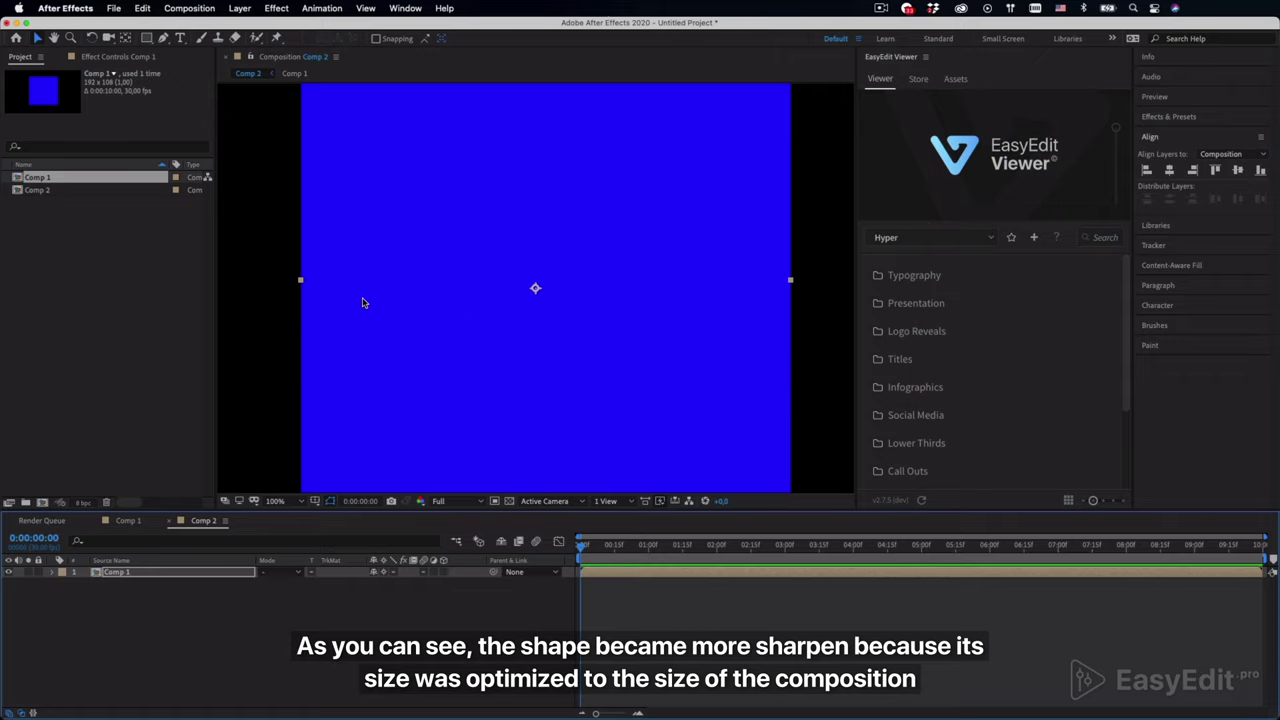
pyautogui.click(476, 314)
pyautogui.click(591, 310)
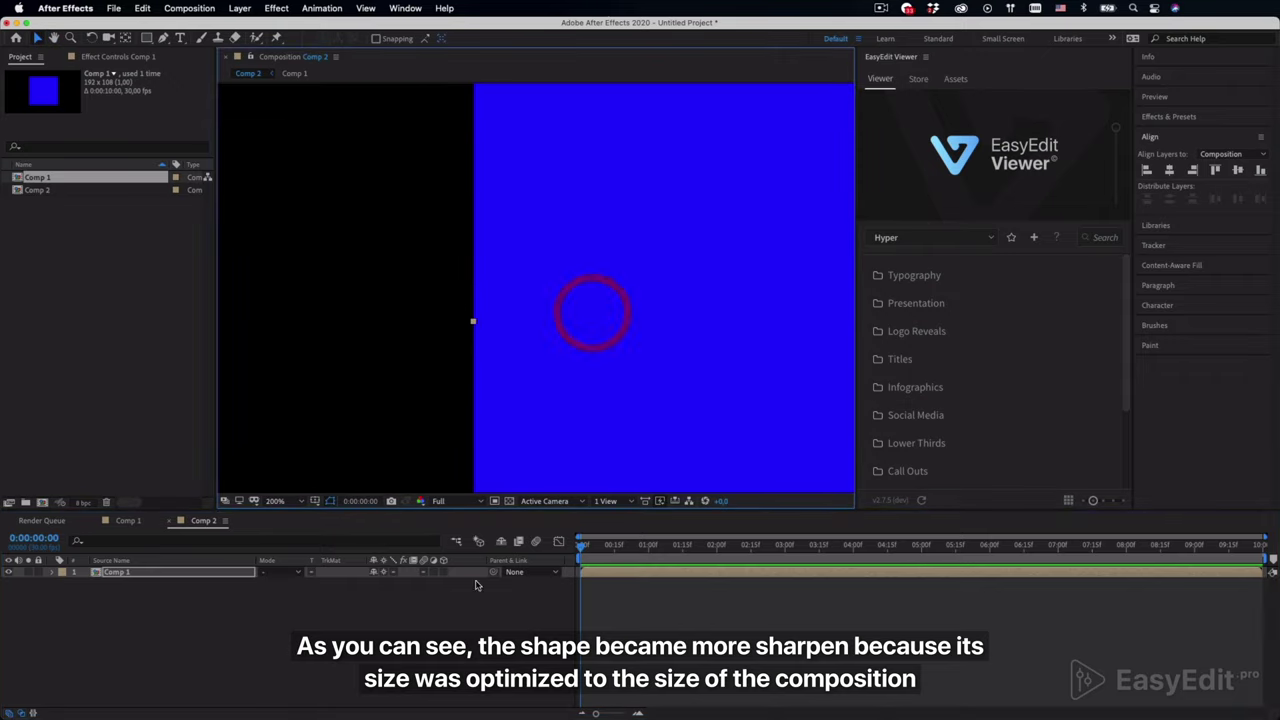
pyautogui.click(384, 572)
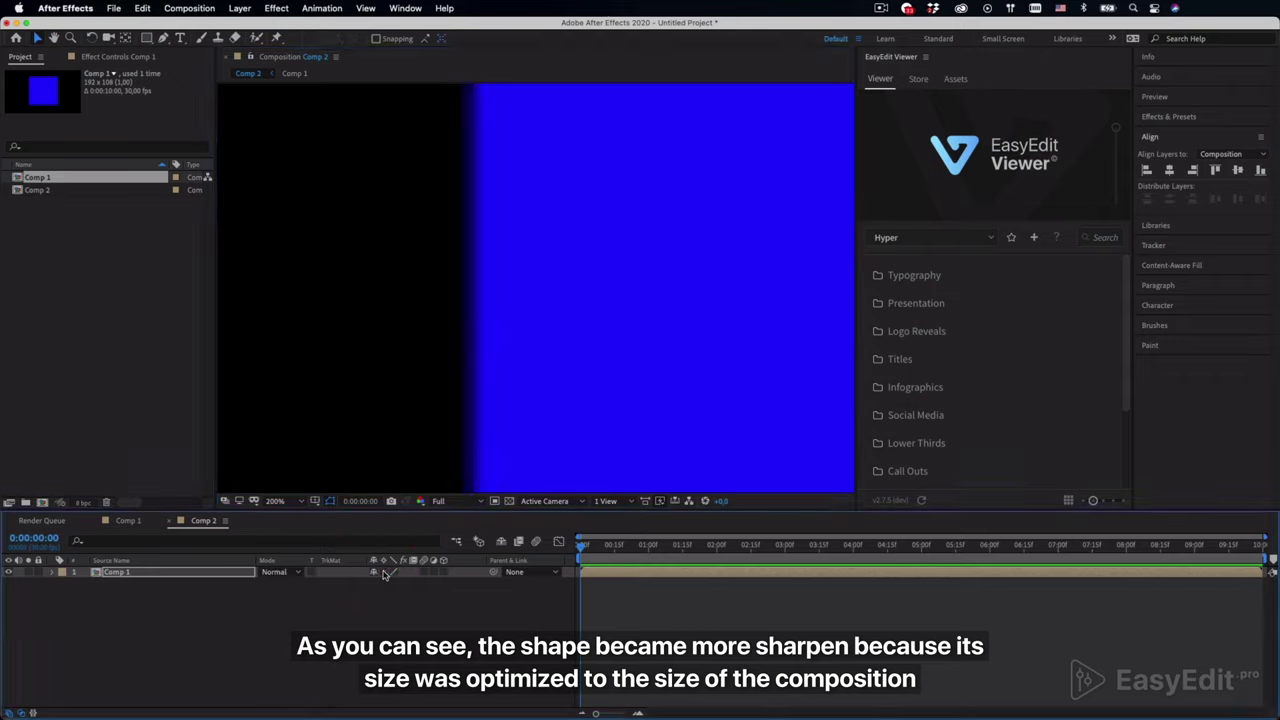
pyautogui.click(384, 572)
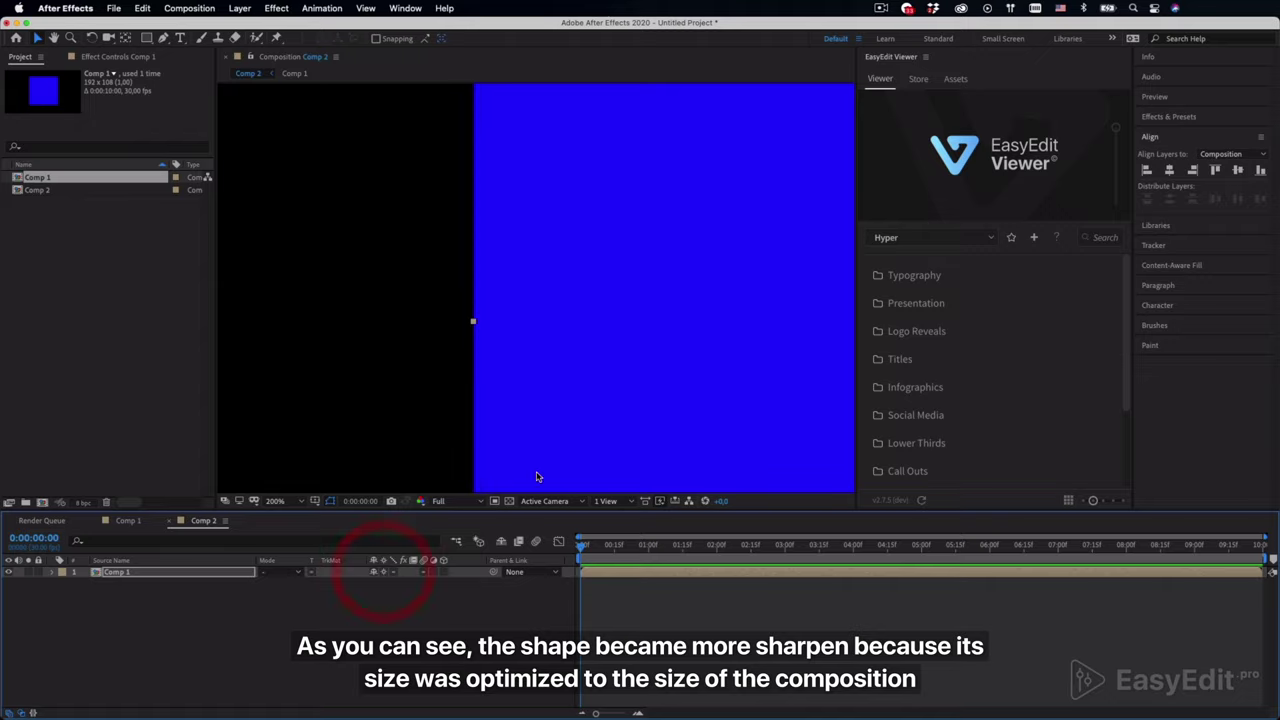
pyautogui.press(',')
pyautogui.press(',')
pyautogui.press('h')
pyautogui.moveTo(695, 397); pyautogui.dragTo(602, 379)
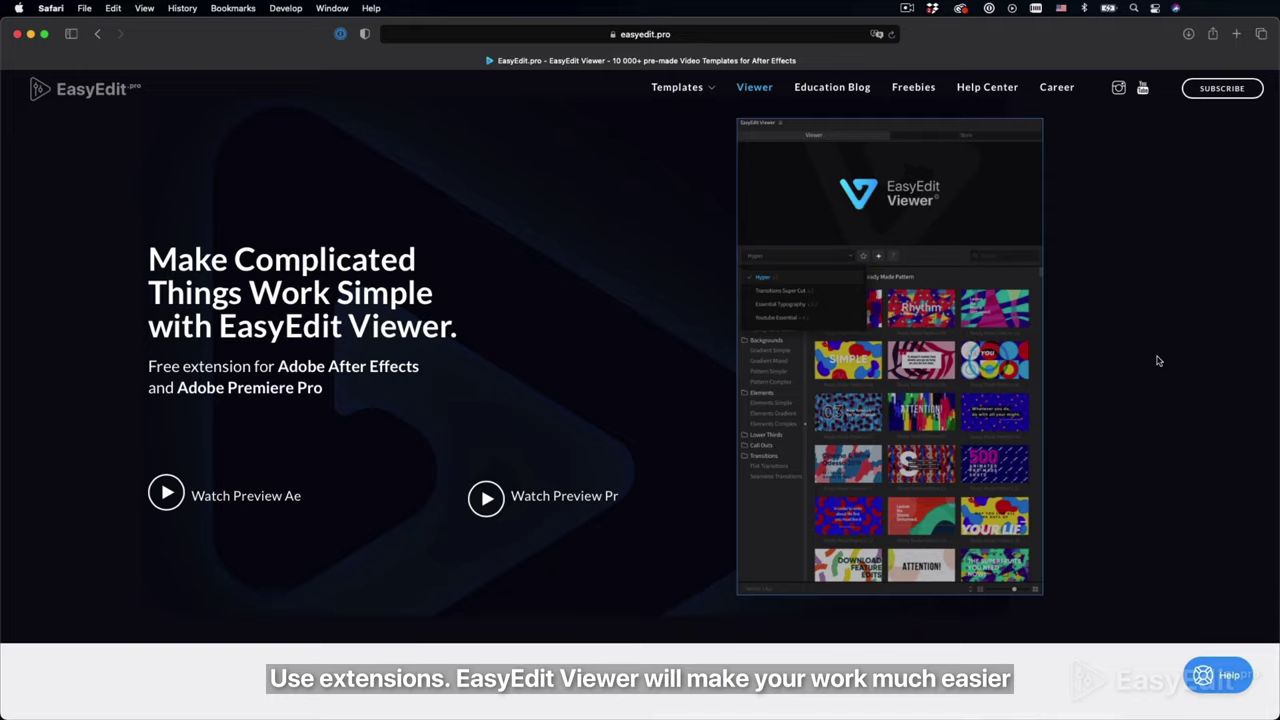
# Browse the easyedit.pro packs, switching to PREMIERE PRO and back to AFTER EFFECTS.
pyautogui.scroll(-5, 1158, 361)
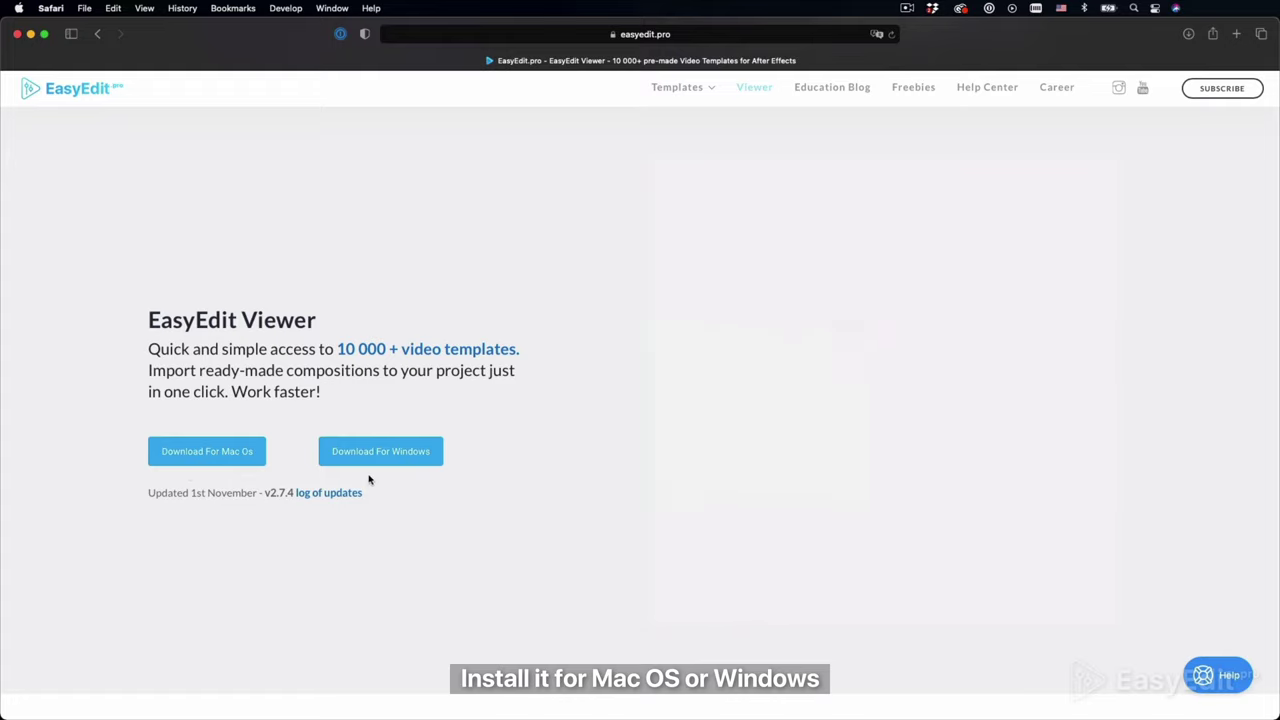
pyautogui.scroll(-3, 612, 535)
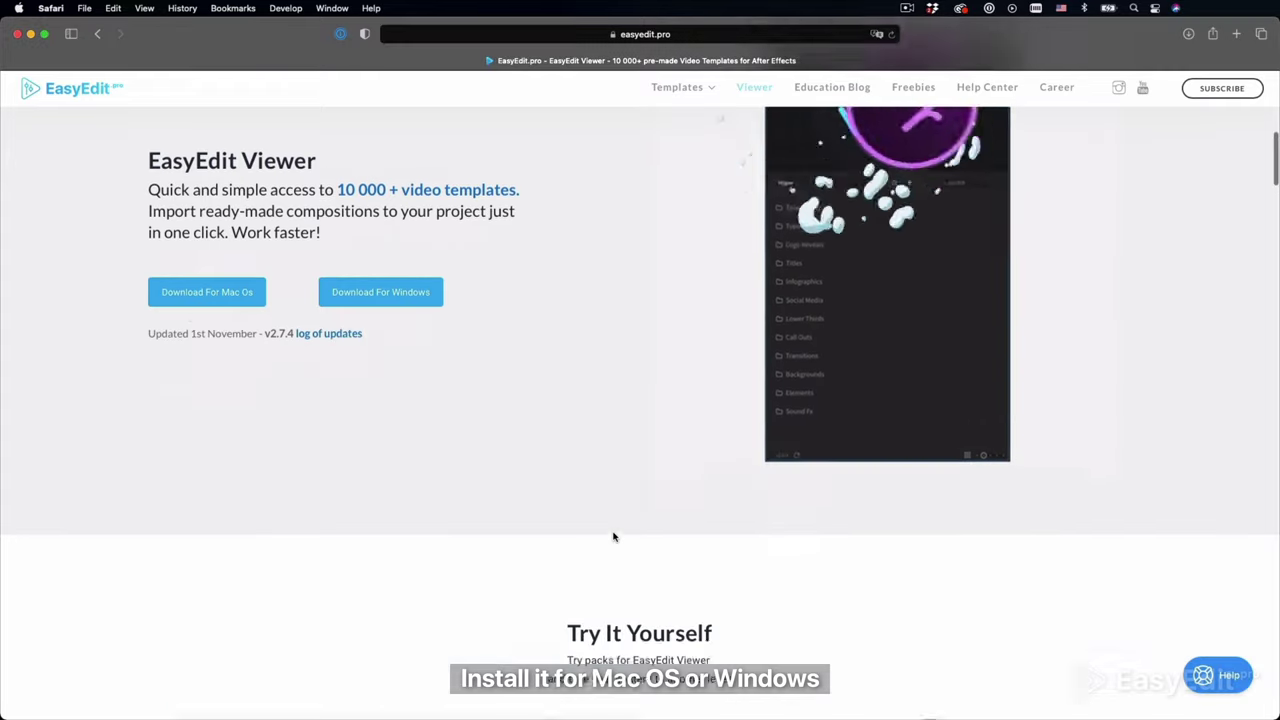
pyautogui.scroll(-5, 614, 537)
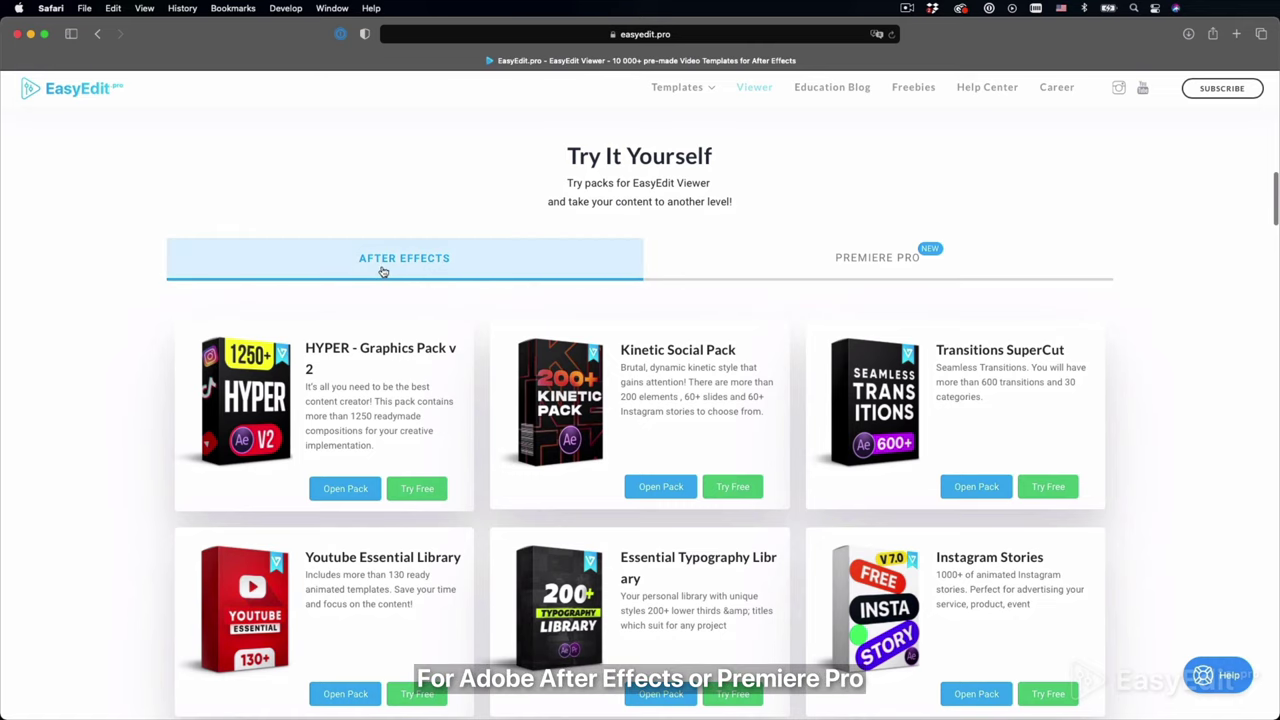
pyautogui.click(809, 271)
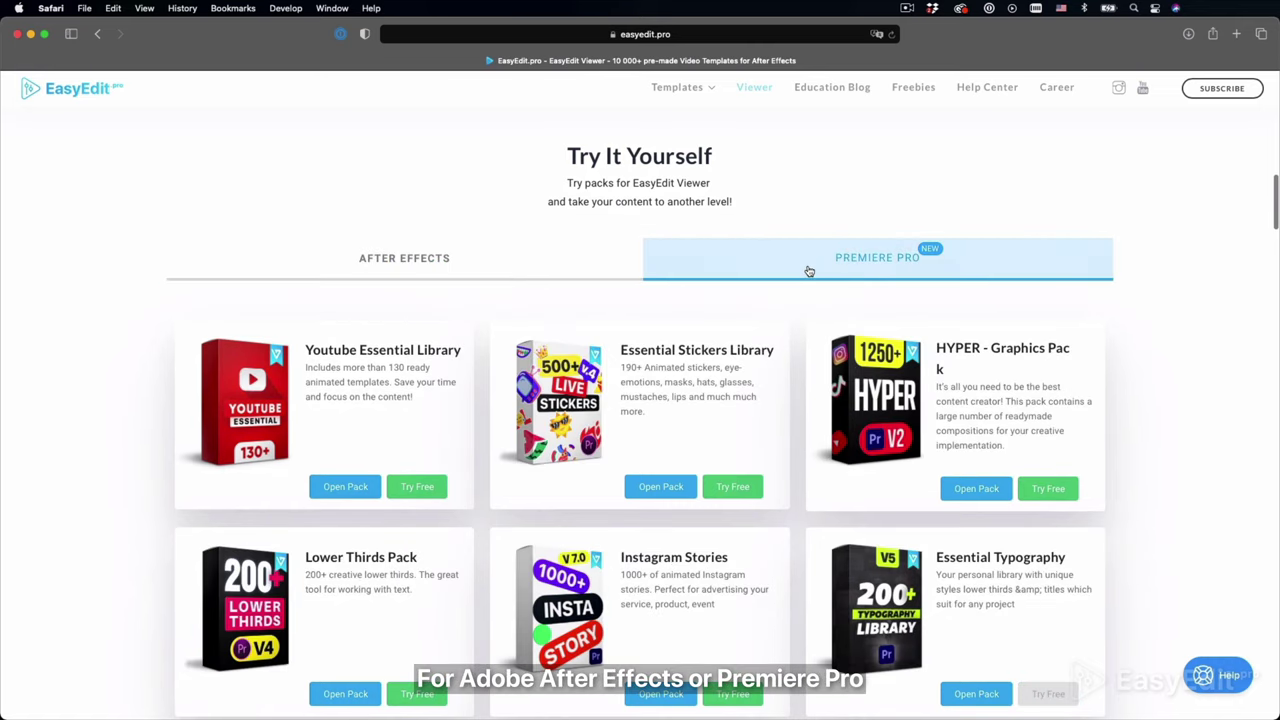
pyautogui.click(536, 264)
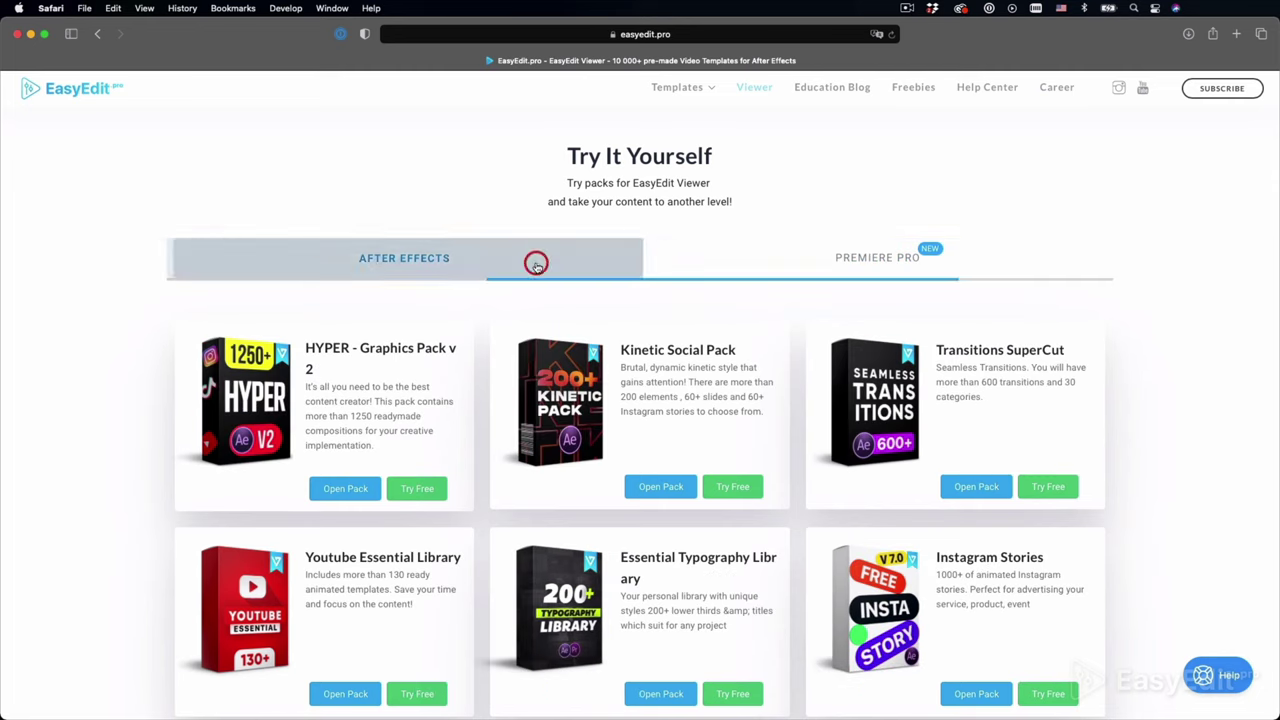
pyautogui.scroll(-3, 536, 266)
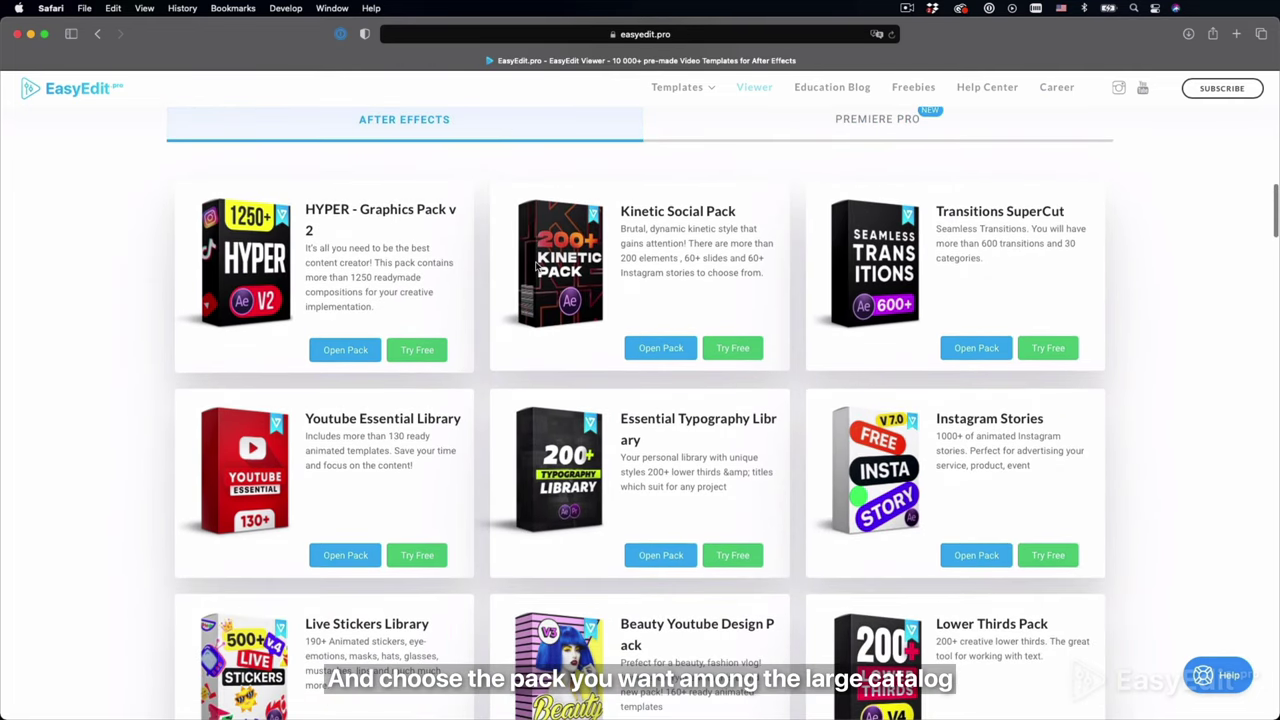
pyautogui.scroll(-5, 536, 265)
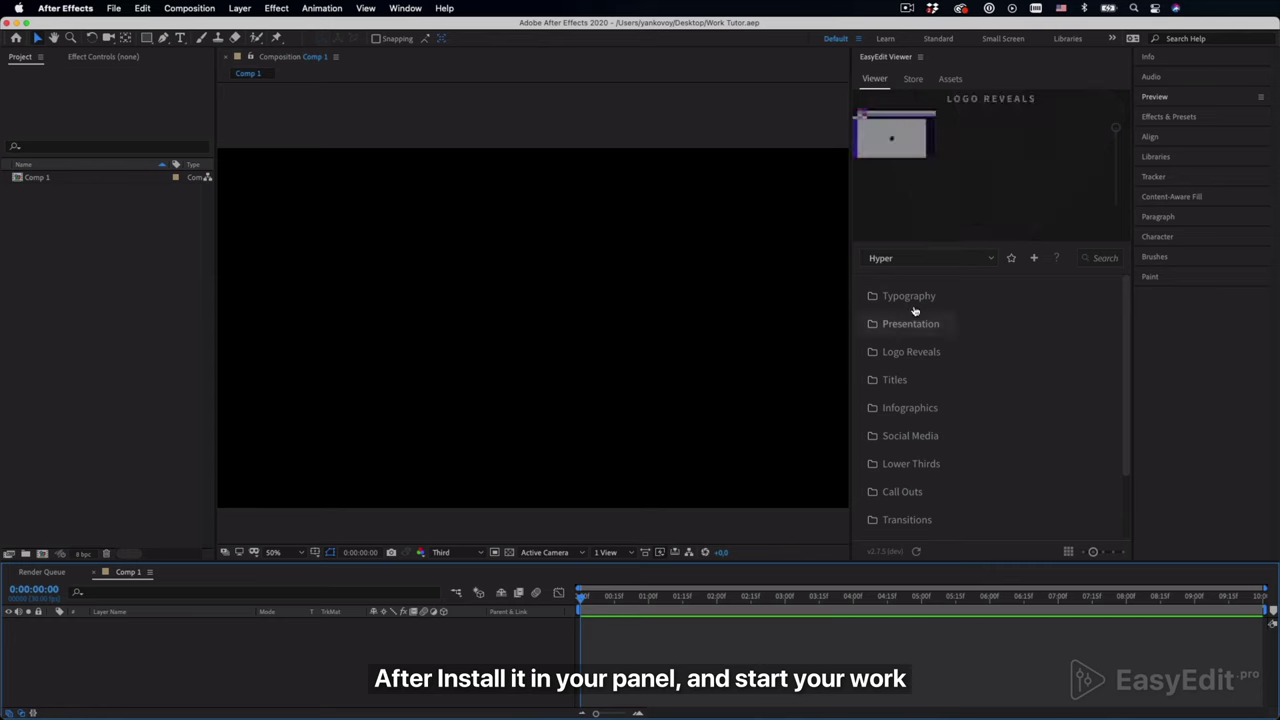
# Keep Hyper as the template pack, widen the EasyEdit Viewer panel, and show thumbnails.
pyautogui.click(926, 264)
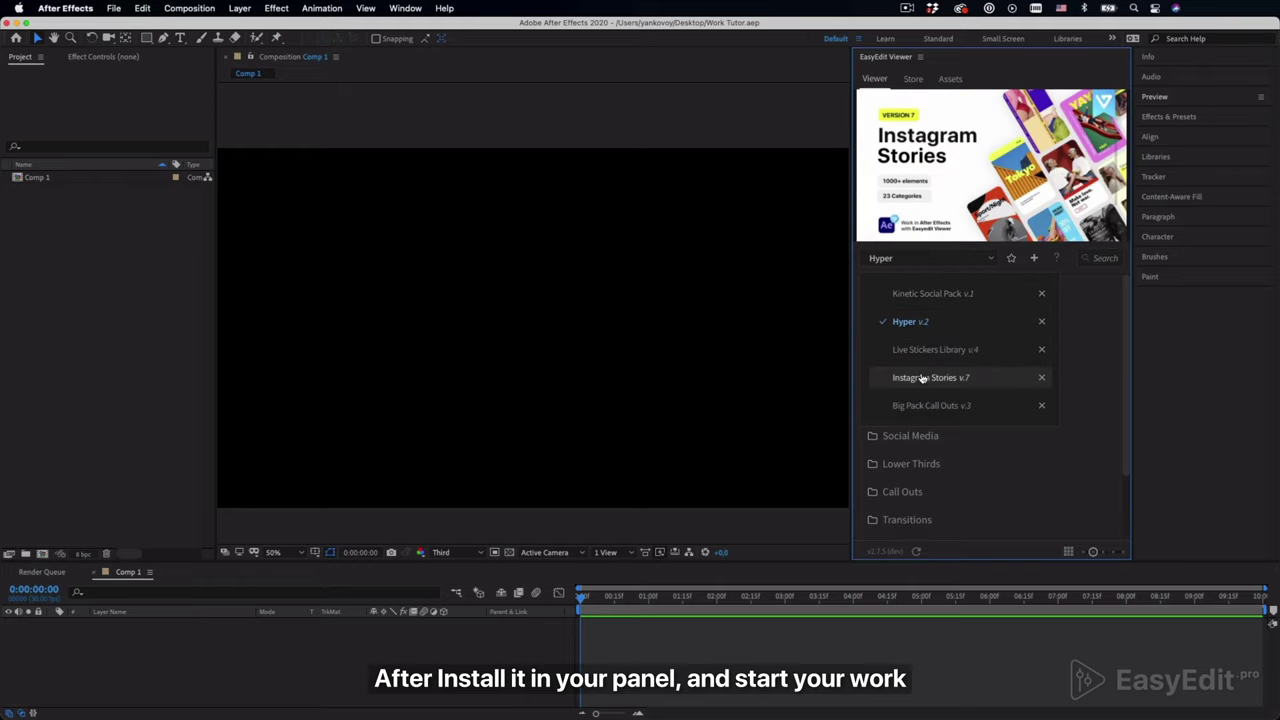
pyautogui.click(1097, 371)
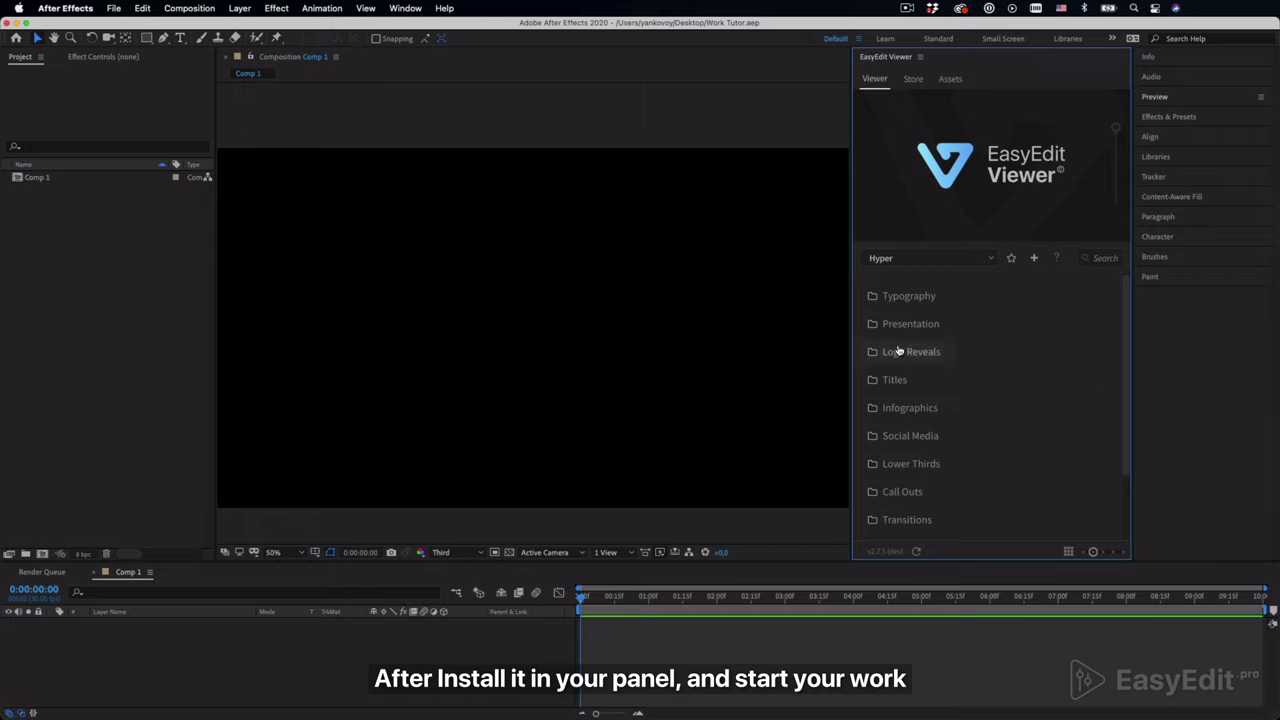
pyautogui.moveTo(849, 343); pyautogui.dragTo(490, 340)
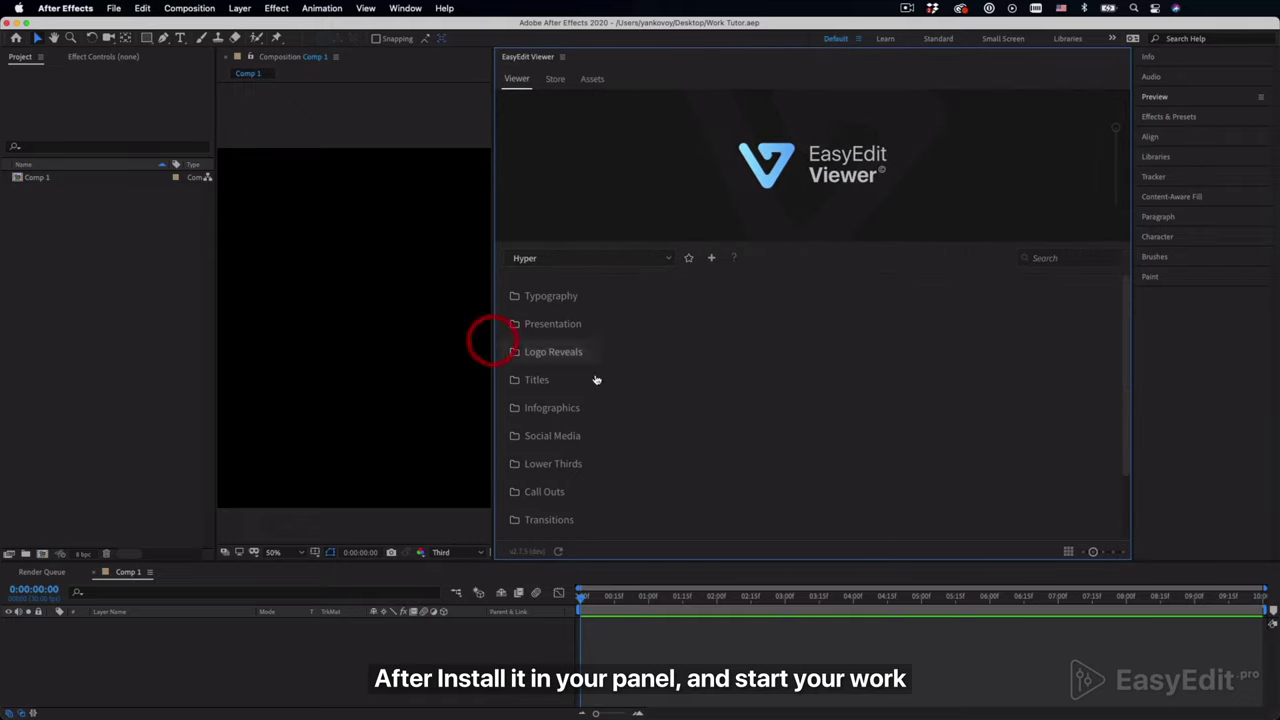
pyautogui.click(1065, 551)
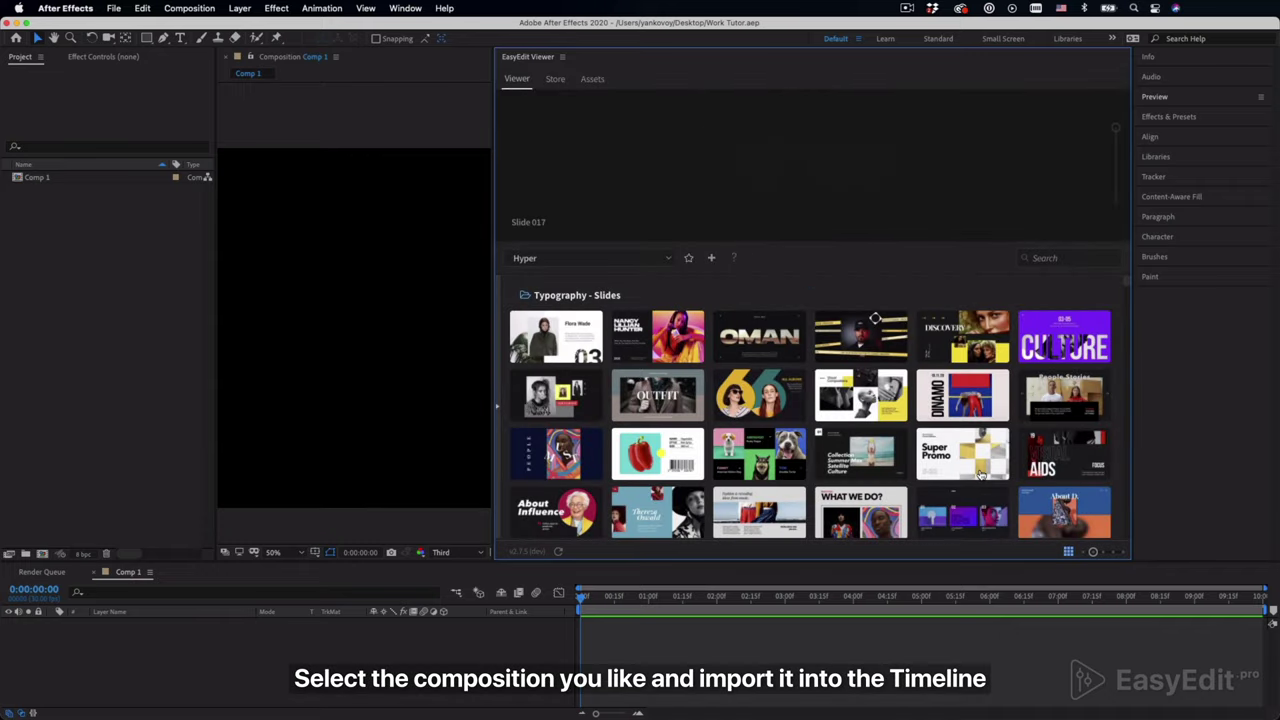
# Browse the thumbnail grid and import the Shape template from Typography - Slides.
pyautogui.scroll(-10, 981, 476)
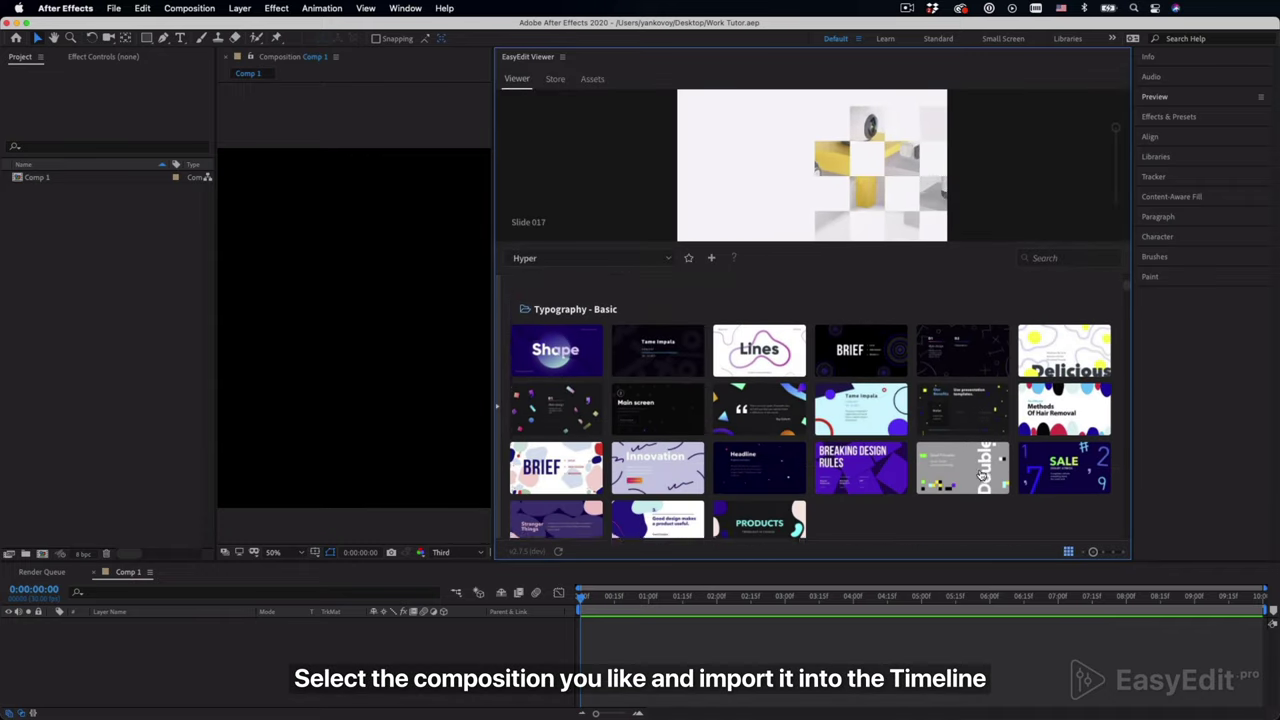
pyautogui.scroll(-10, 981, 476)
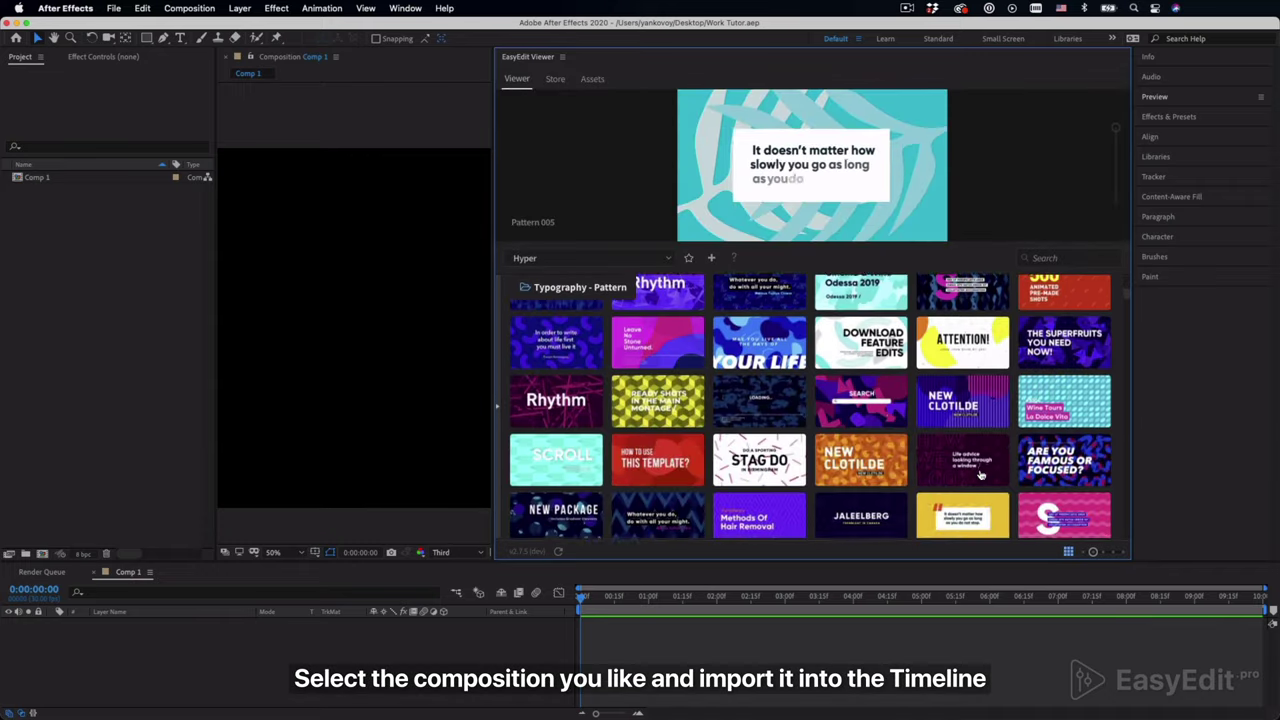
pyautogui.scroll(-10, 981, 476)
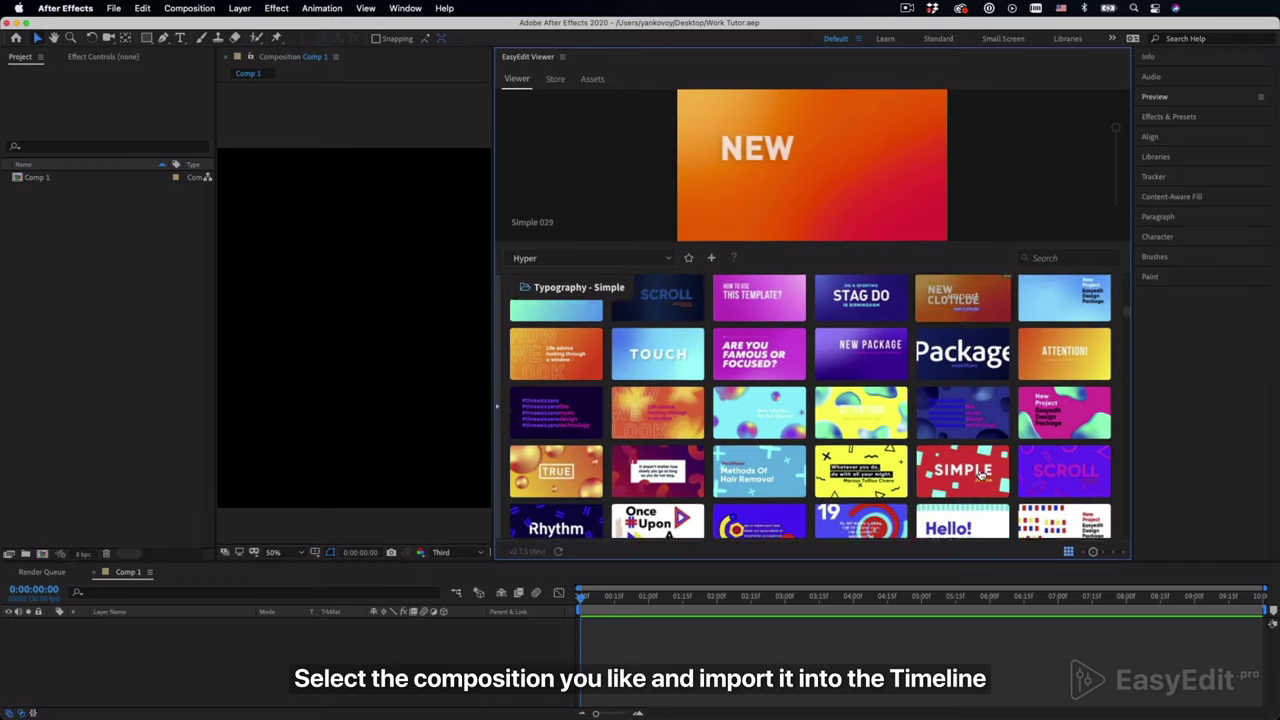
pyautogui.scroll(-10, 981, 476)
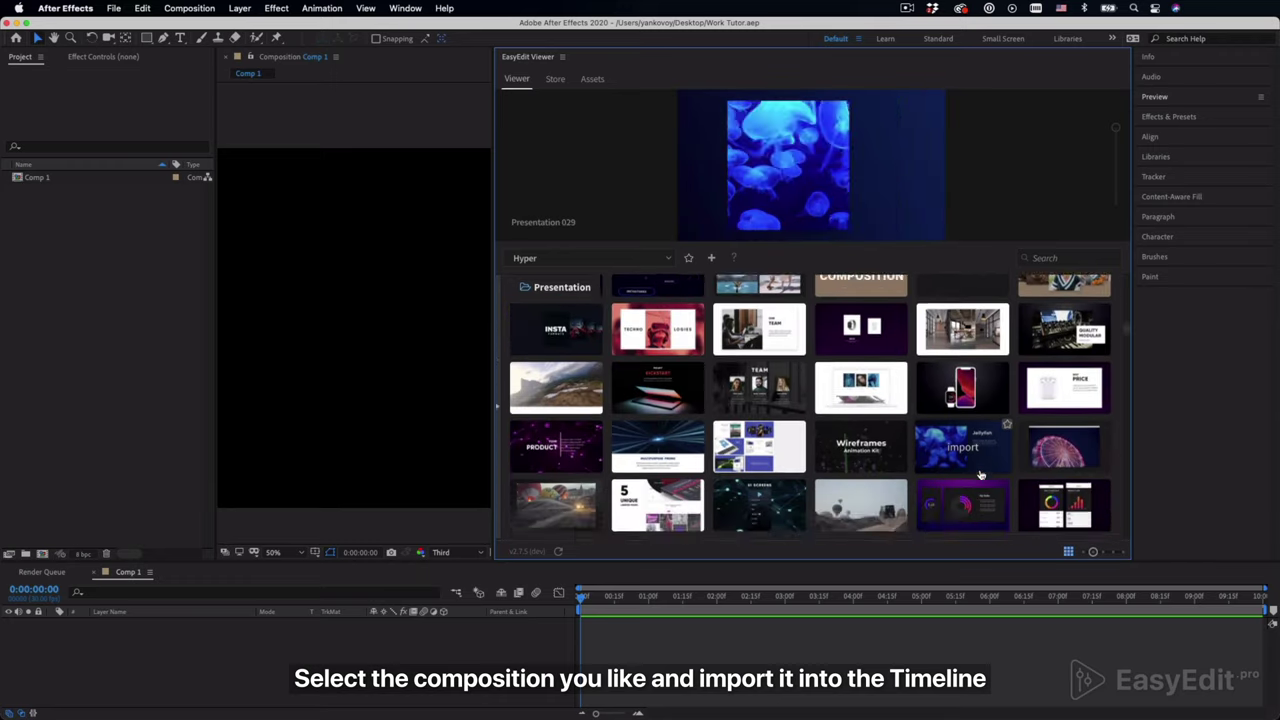
pyautogui.scroll(-10, 981, 476)
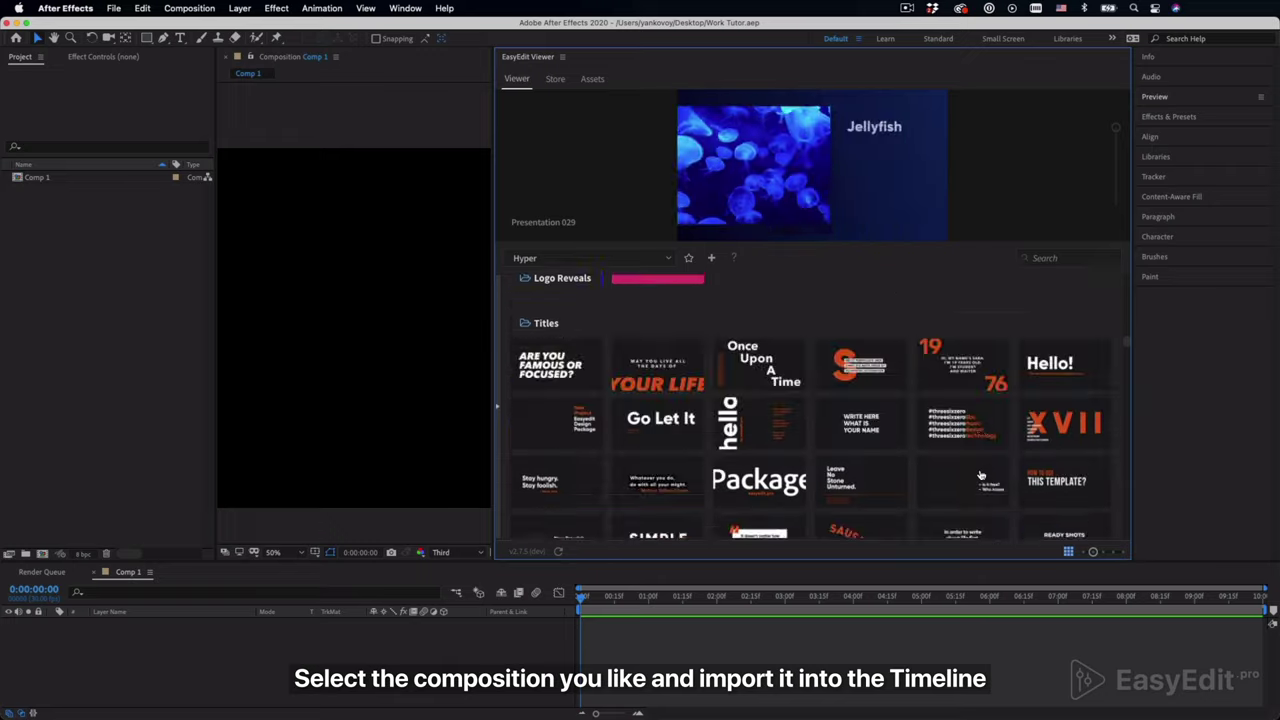
pyautogui.scroll(-10, 981, 476)
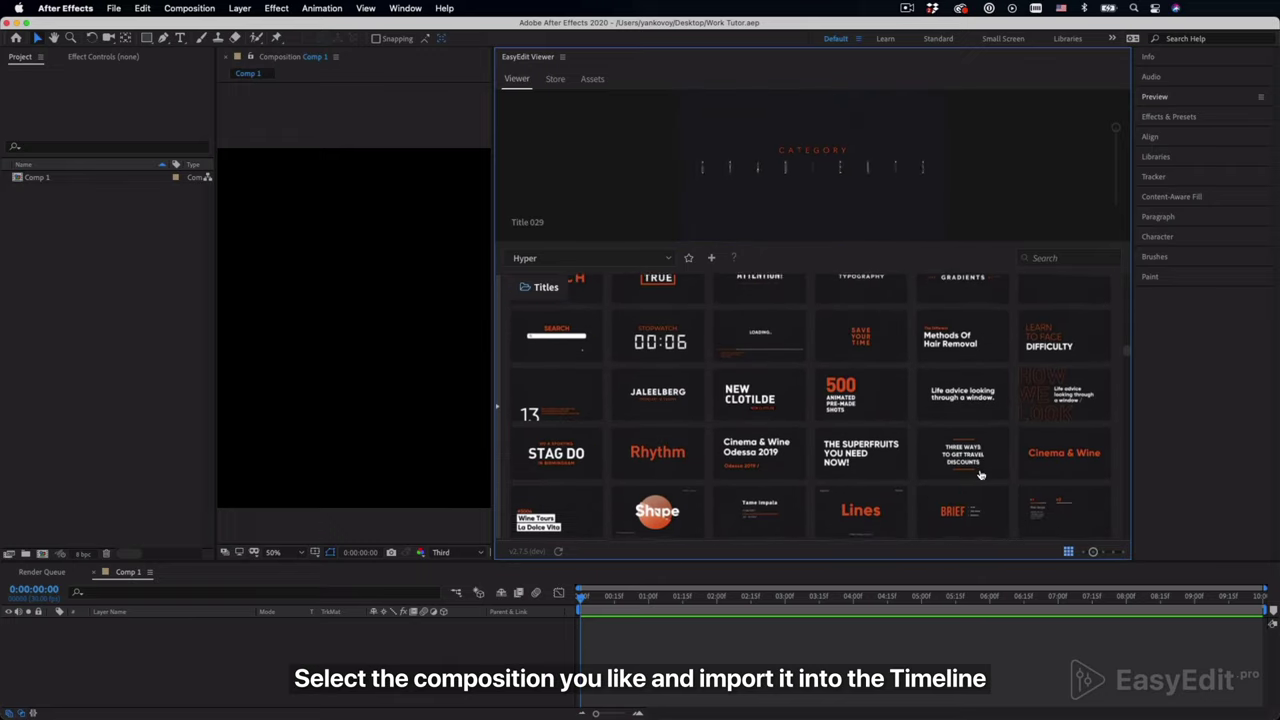
pyautogui.scroll(-10, 981, 476)
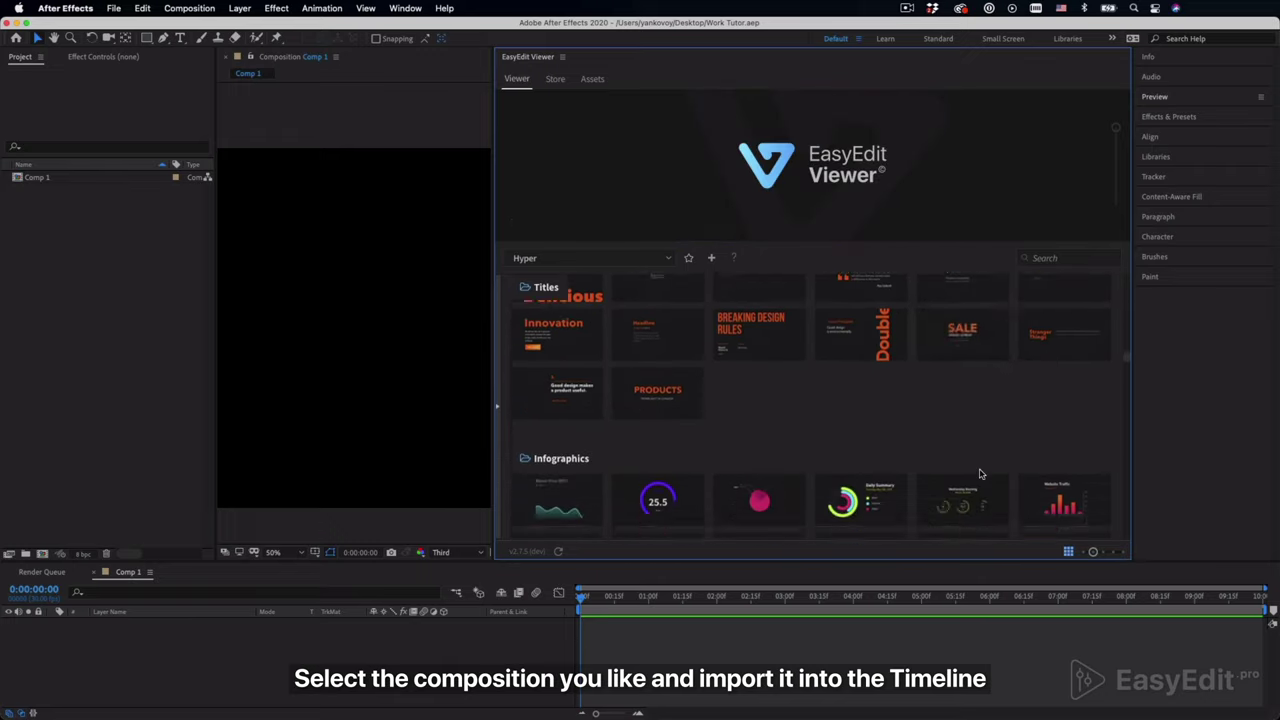
pyautogui.scroll(-10, 981, 474)
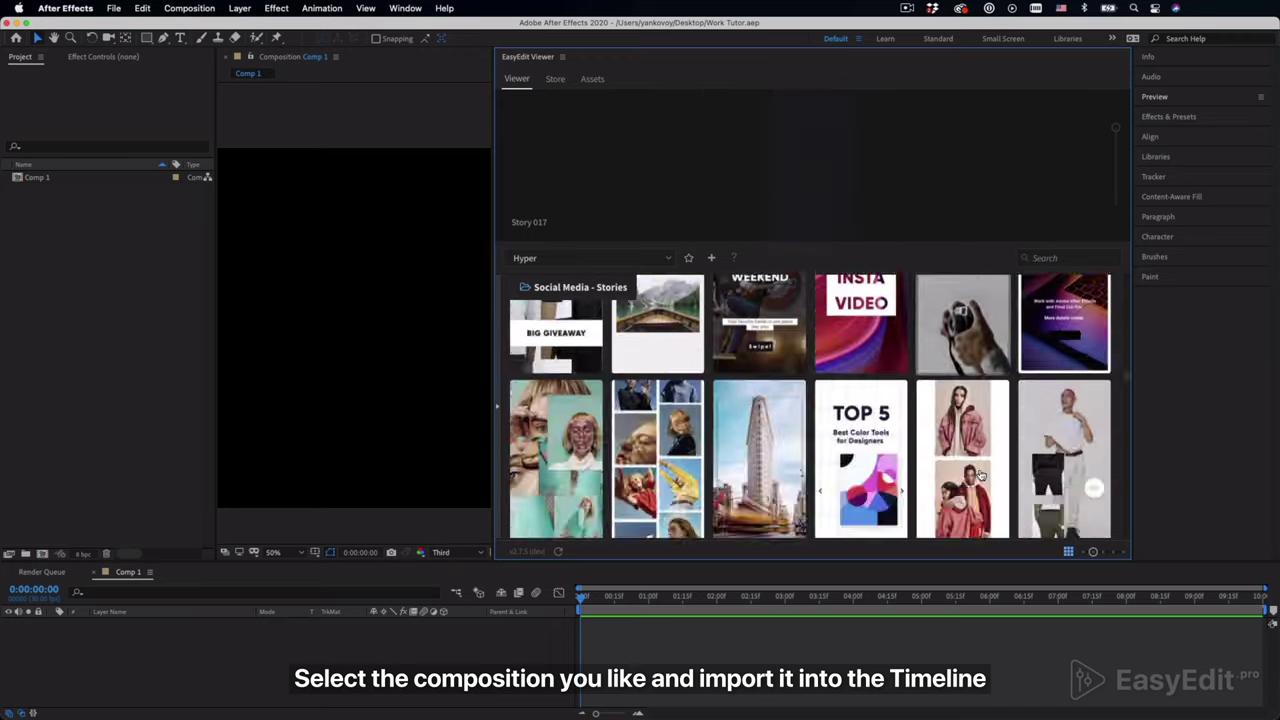
pyautogui.scroll(-10, 981, 476)
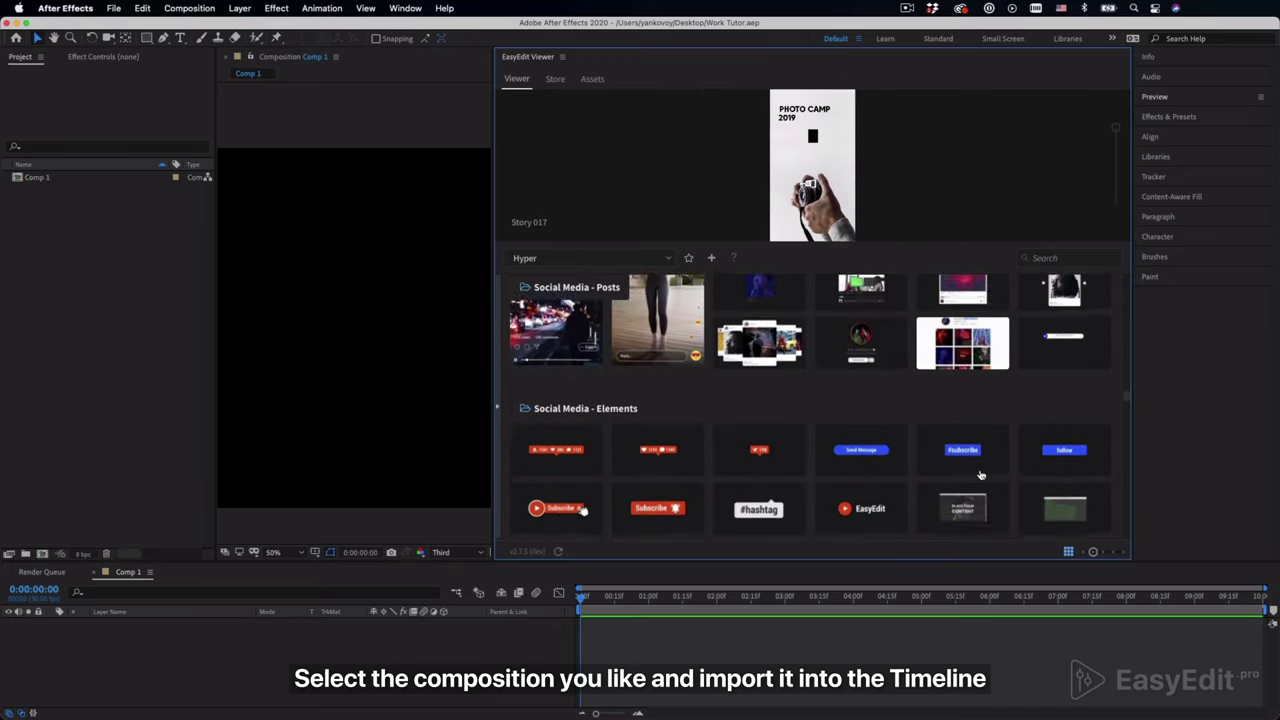
pyautogui.scroll(-3, 981, 476)
pyautogui.scroll(15, 981, 476)
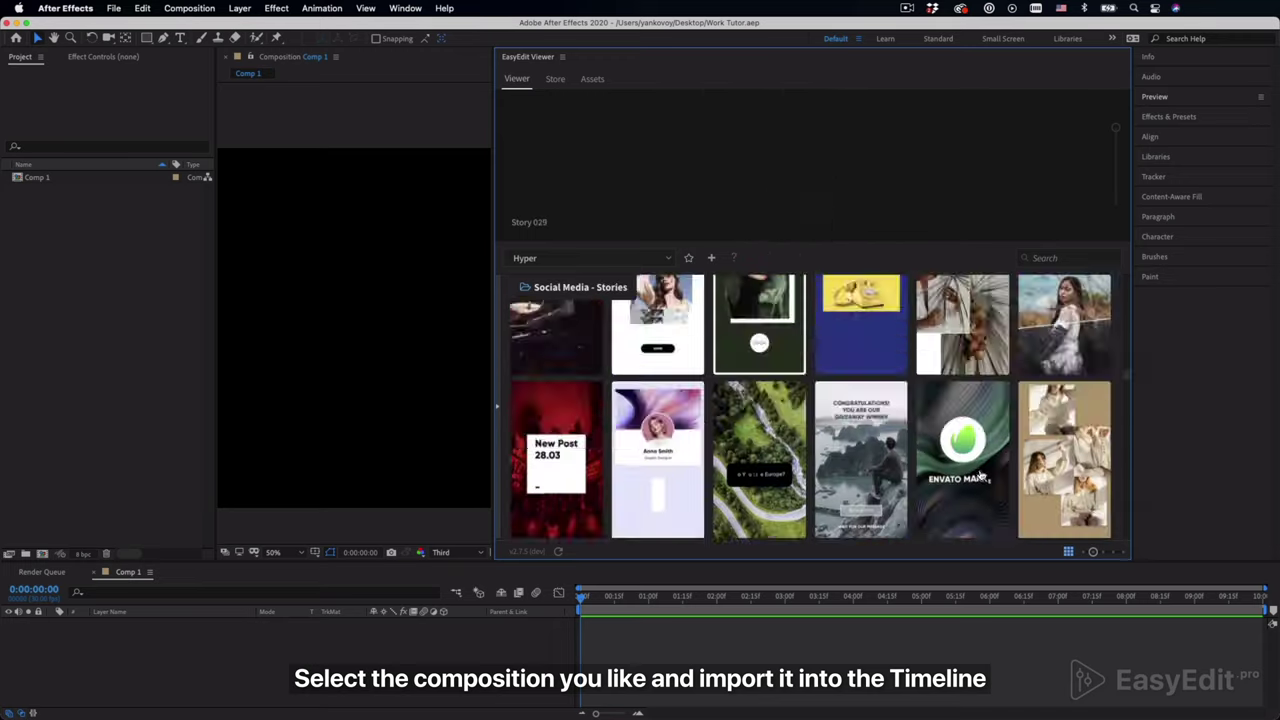
pyautogui.scroll(10, 981, 476)
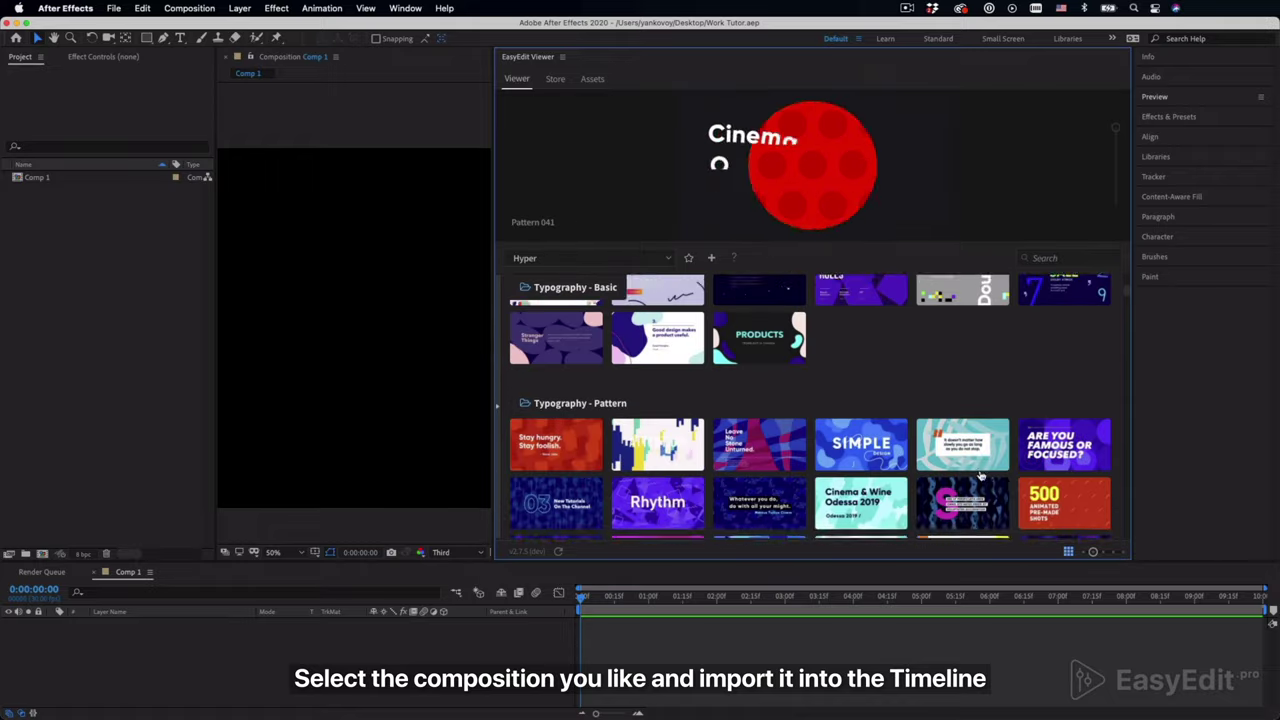
pyautogui.scroll(-2, 981, 476)
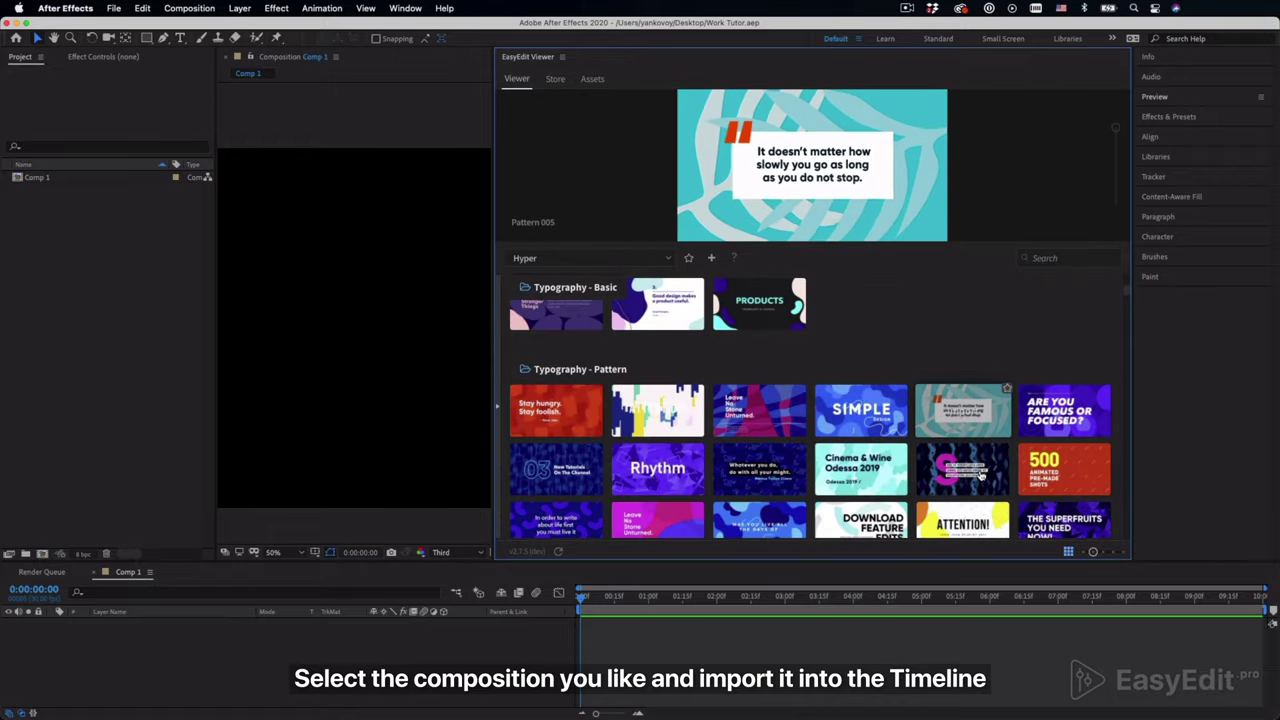
pyautogui.scroll(10, 975, 453)
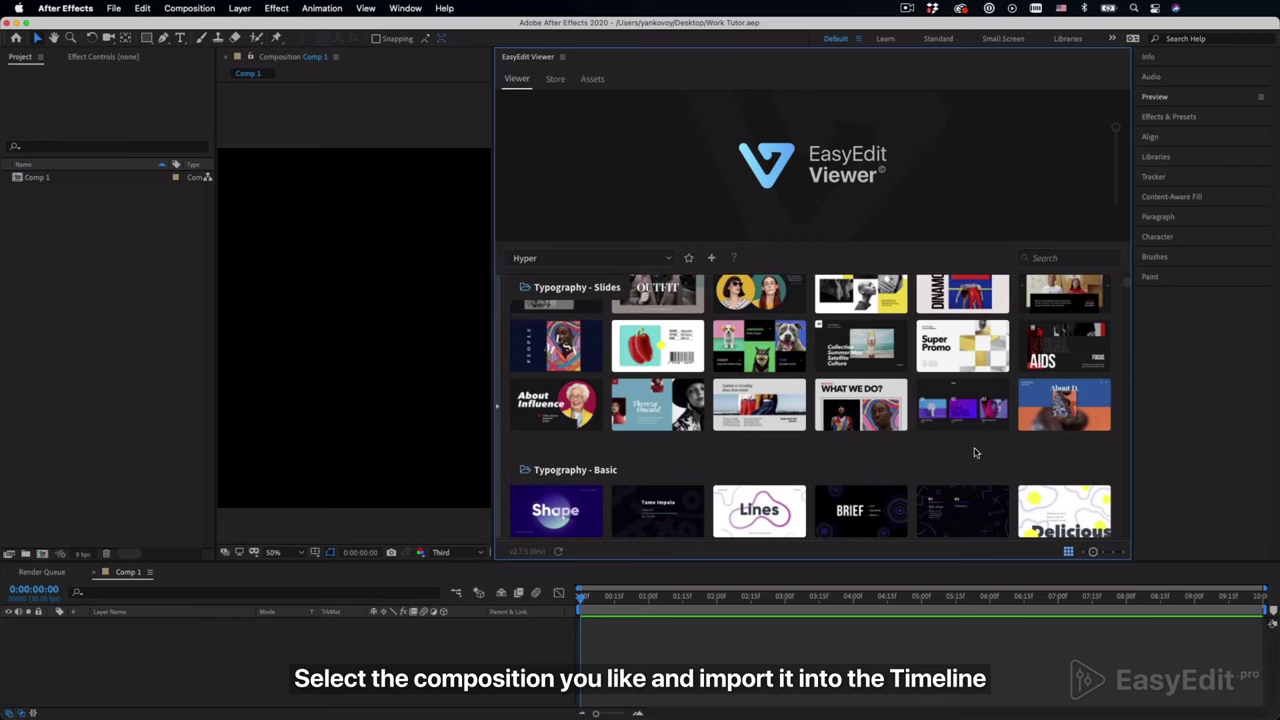
pyautogui.click(581, 498)
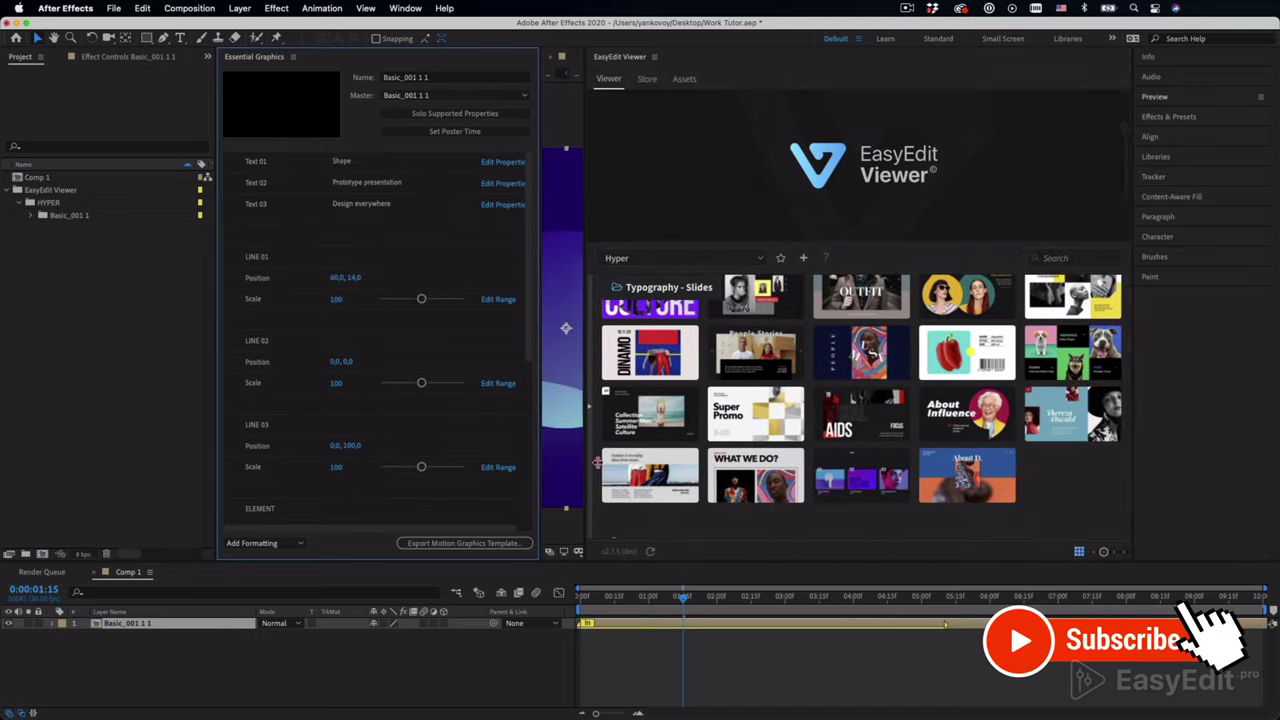
# Widen the Composition panel, fit the view, and preview the Basic_001 1 Shape title from the start.
pyautogui.moveTo(830, 460); pyautogui.dragTo(976, 459)
pyautogui.click(986, 458)
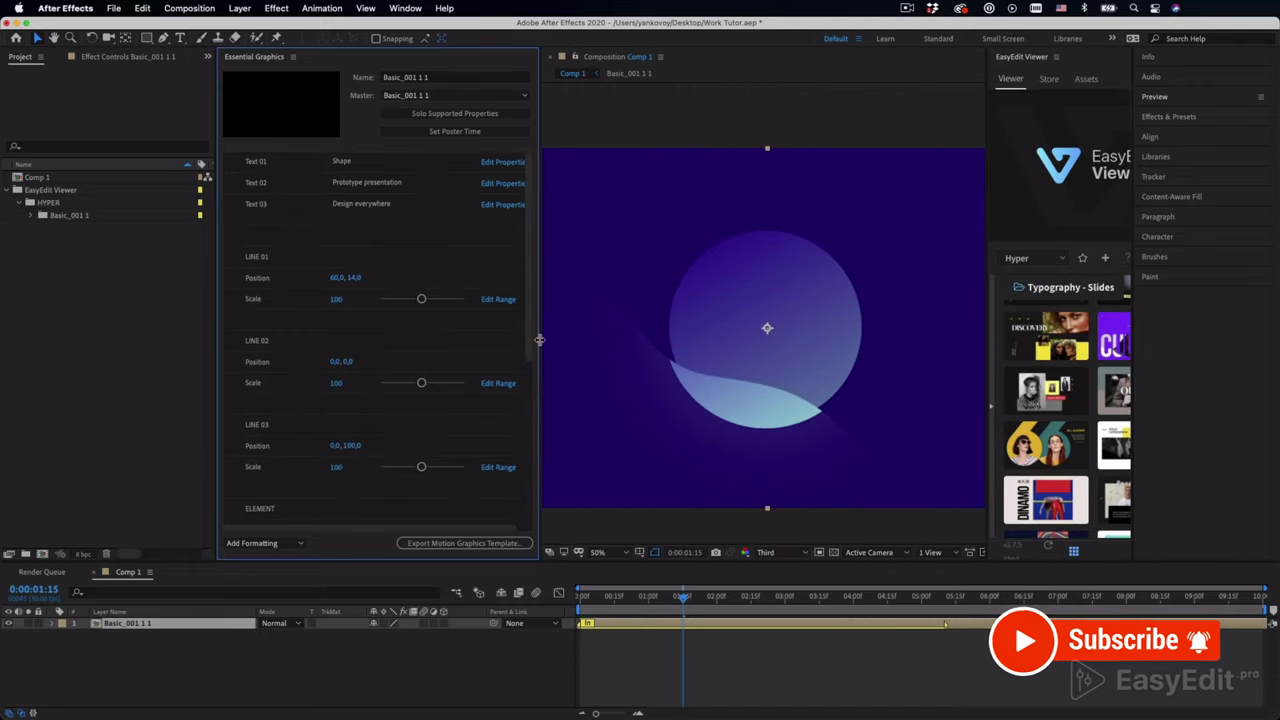
pyautogui.moveTo(537, 343); pyautogui.dragTo(480, 343)
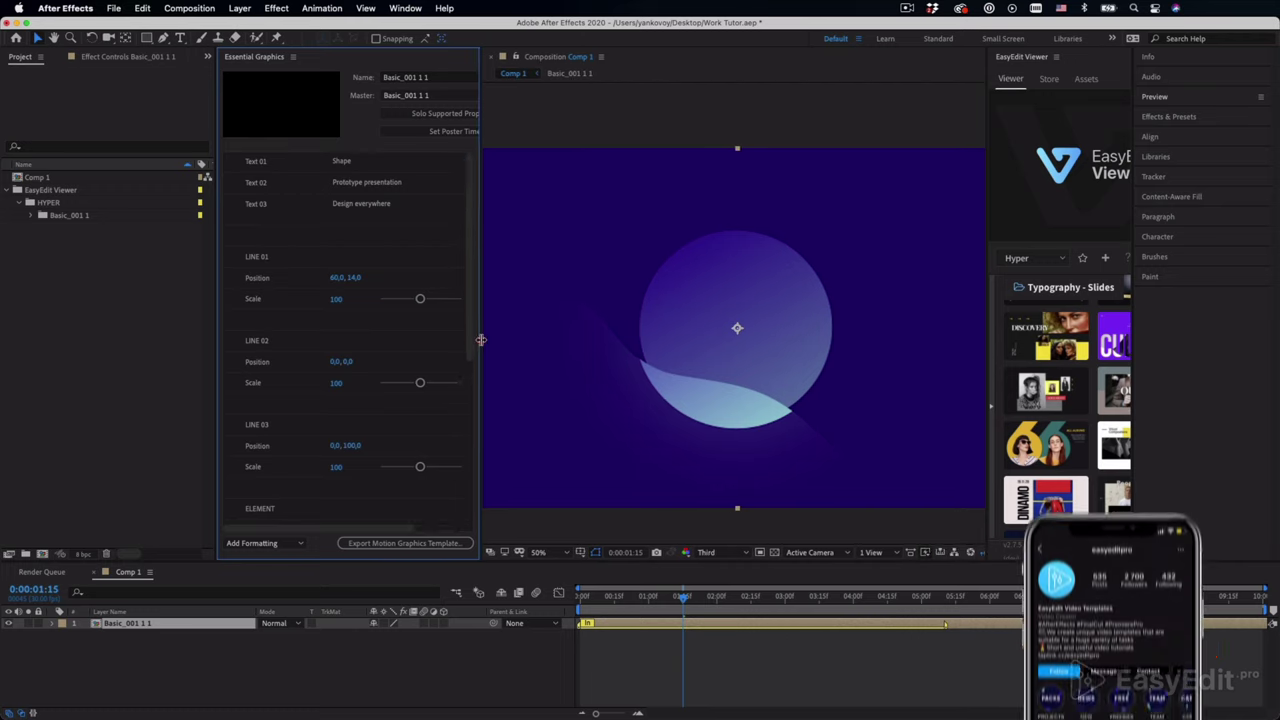
pyautogui.click(543, 552)
pyautogui.click(571, 331)
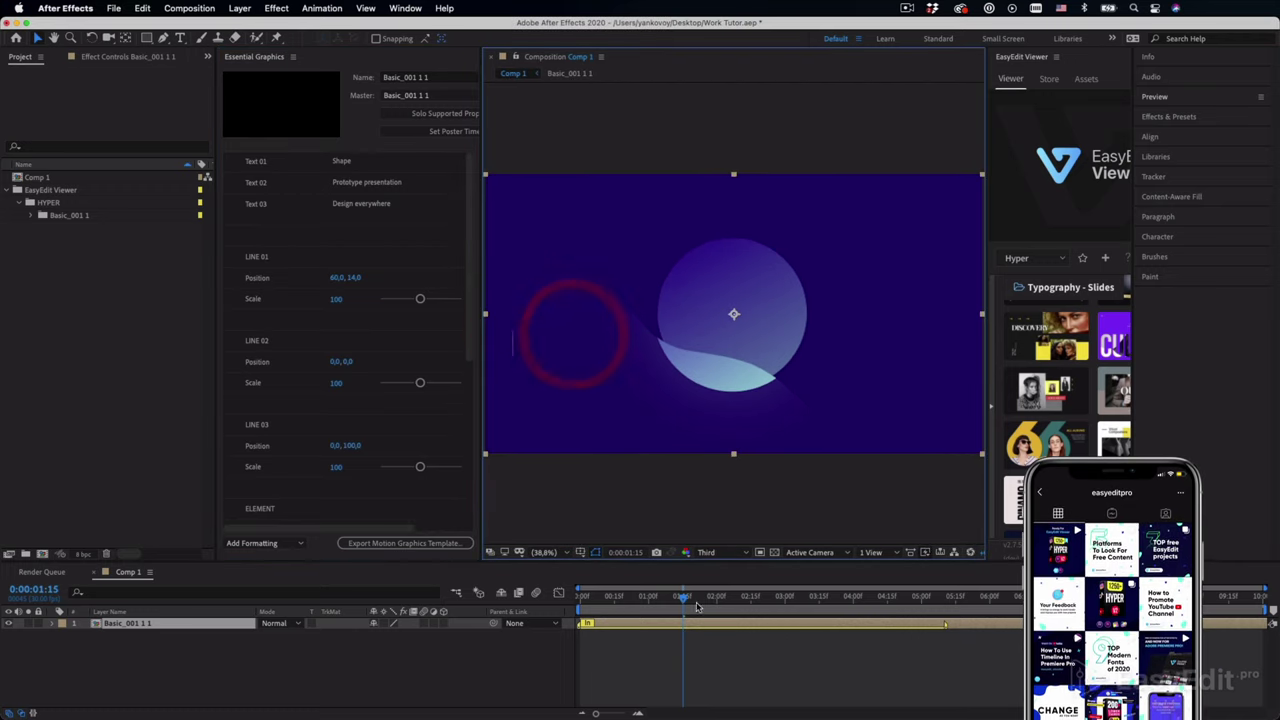
pyautogui.moveTo(682, 596); pyautogui.dragTo(525, 620)
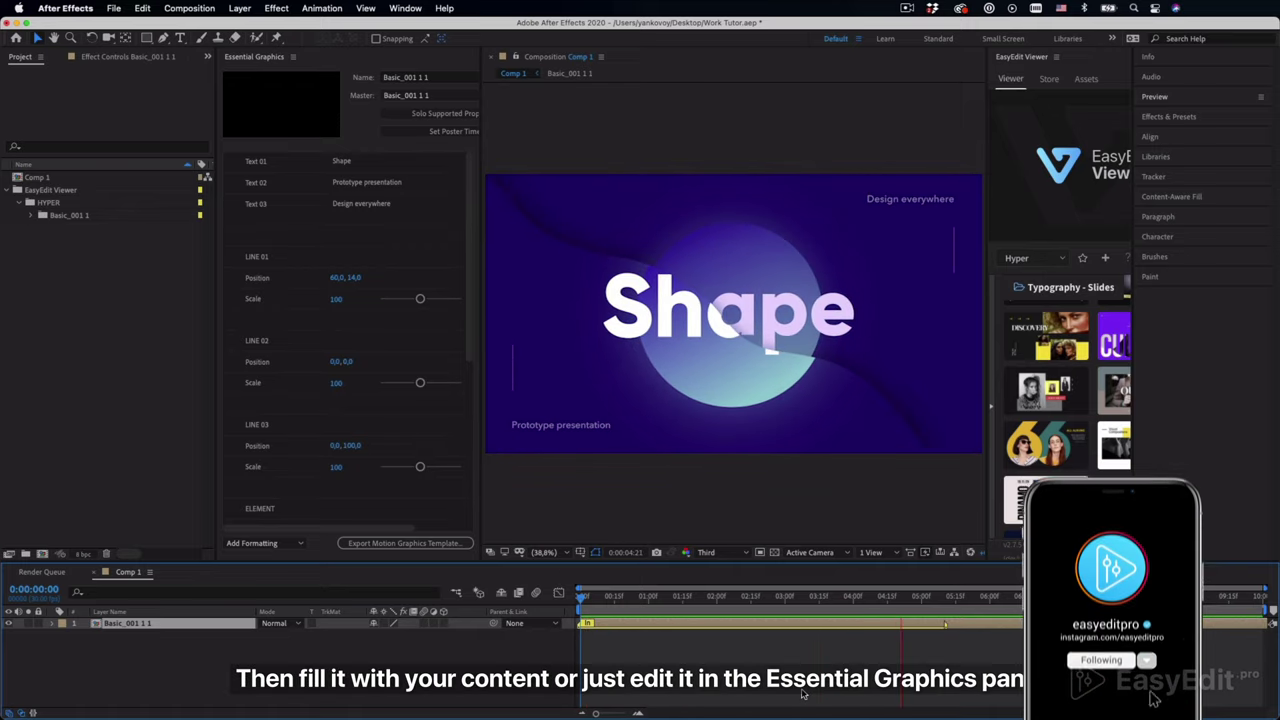
pyautogui.press('space')
# Change the Text 01 title to 'your text' and adjust the LINE 01 Position.
pyautogui.click(342, 161)
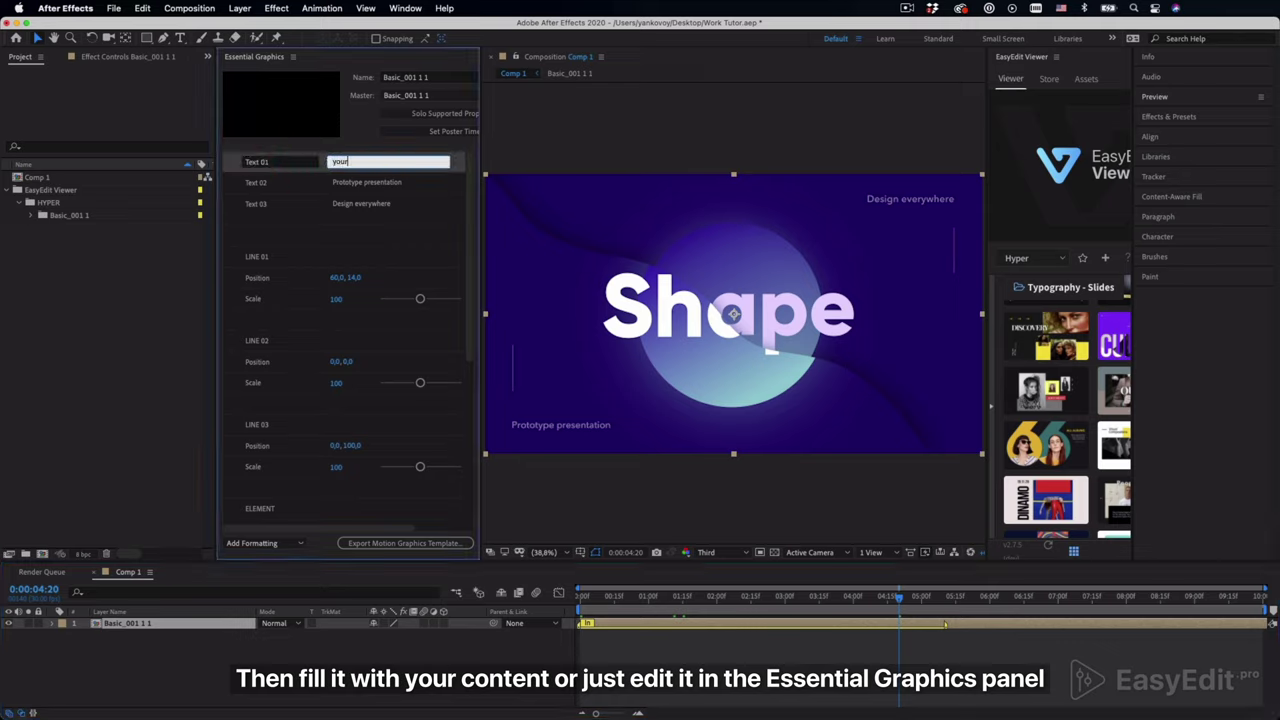
pyautogui.click(343, 234)
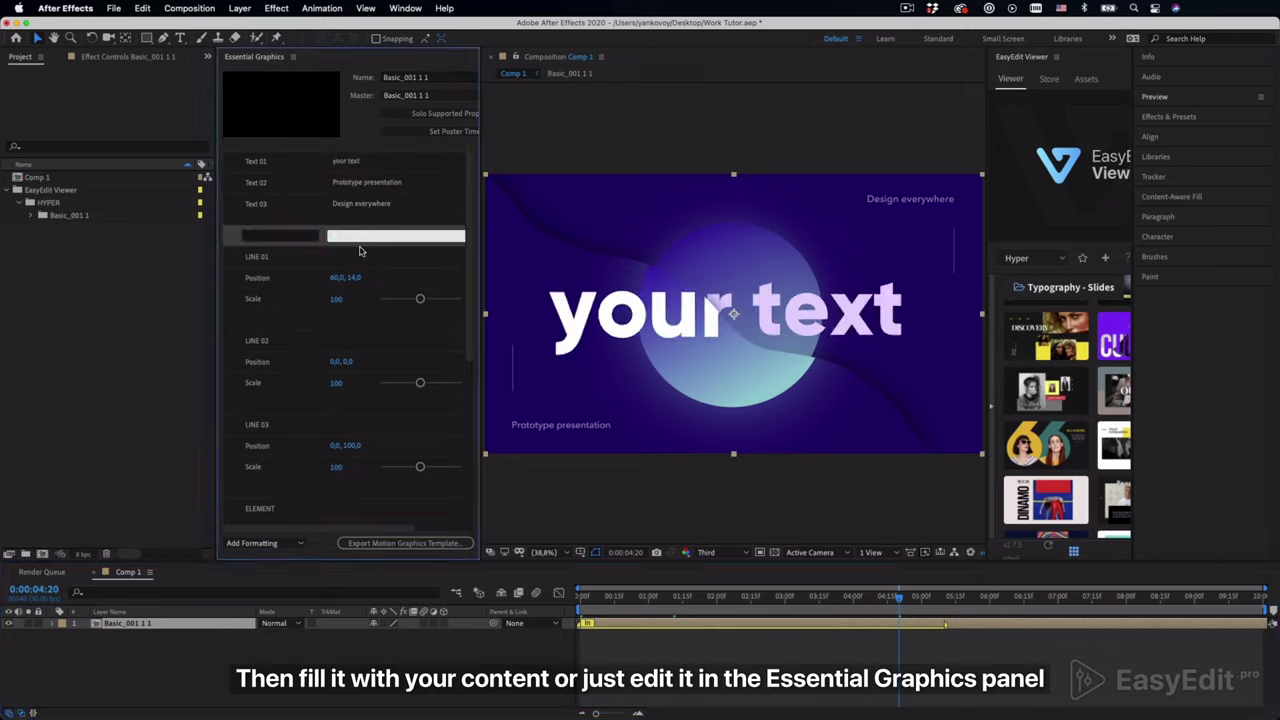
pyautogui.moveTo(354, 285); pyautogui.dragTo(400, 281)
pyautogui.moveTo(287, 278); pyautogui.dragTo(265, 278)
pyautogui.moveTo(417, 388); pyautogui.dragTo(403, 414)
pyautogui.scroll(-5, 403, 414)
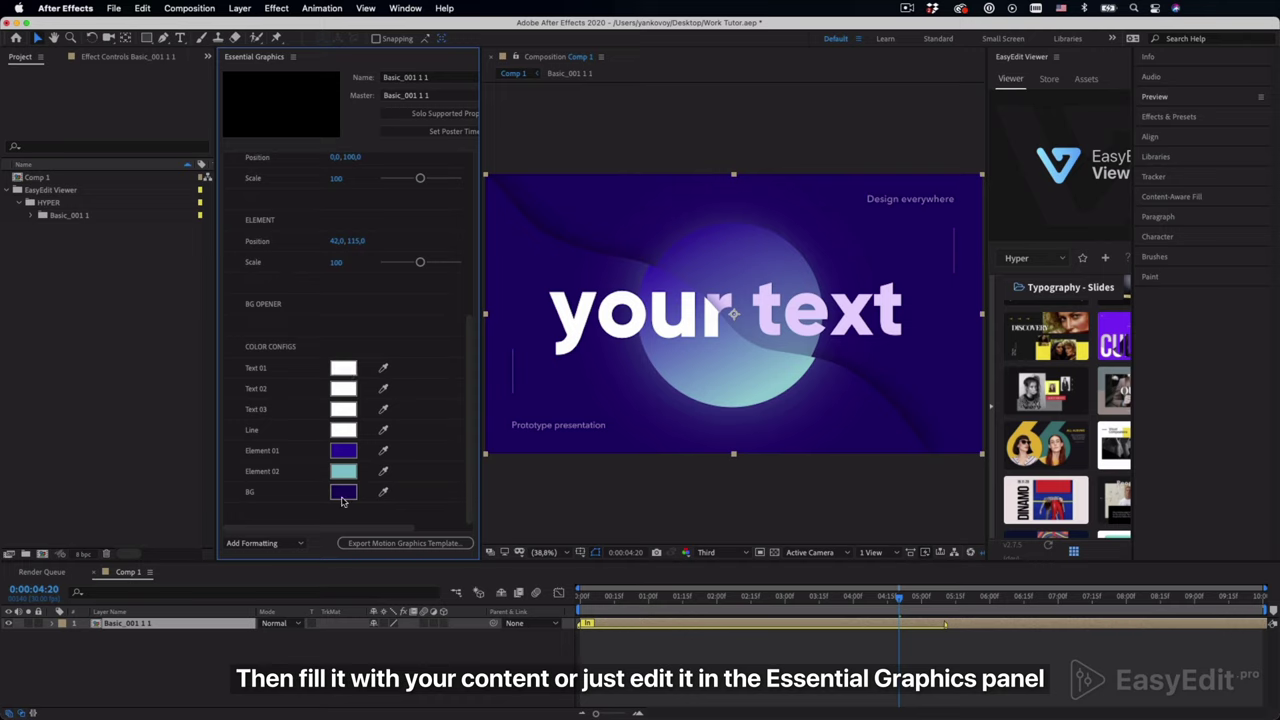
# Recolour the template's background (BG) red.
pyautogui.click(342, 492)
pyautogui.moveTo(1011, 205); pyautogui.dragTo(1015, 292)
pyautogui.click(990, 150)
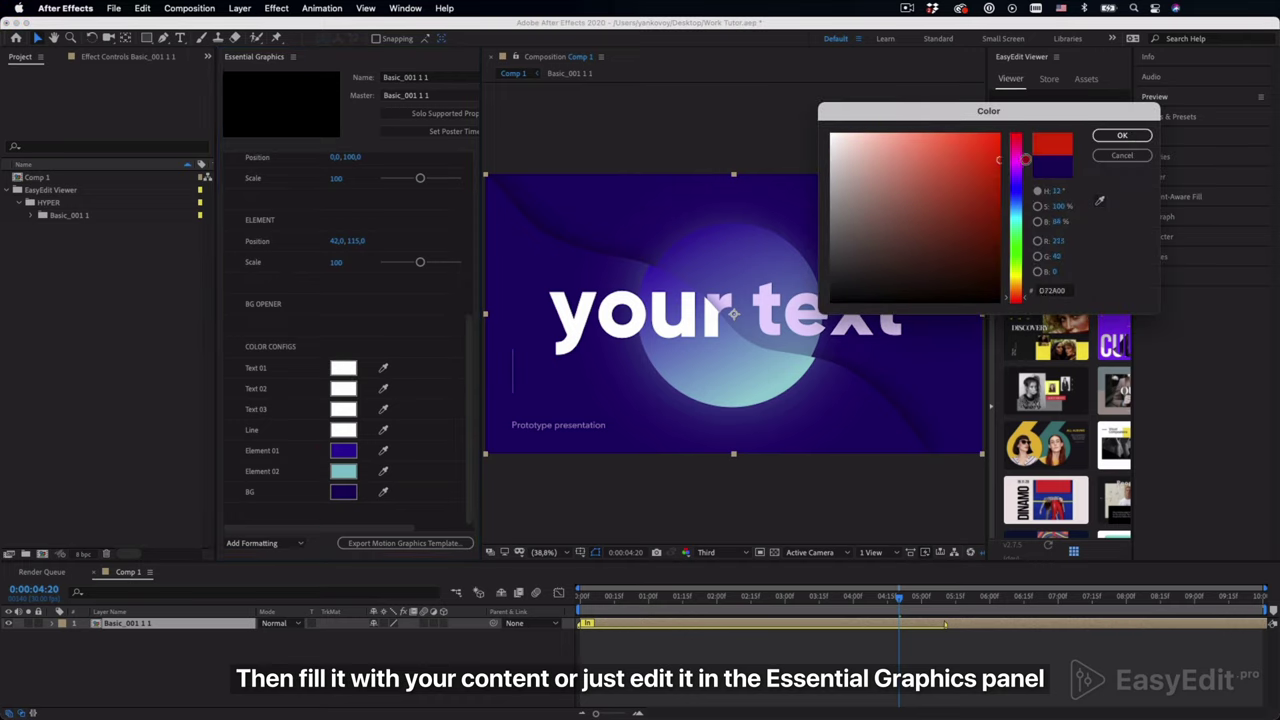
pyautogui.click(1122, 135)
# Recolour Element 01 red and Element 02 dark red.
pyautogui.click(343, 450)
pyautogui.moveTo(1013, 195); pyautogui.dragTo(1015, 292)
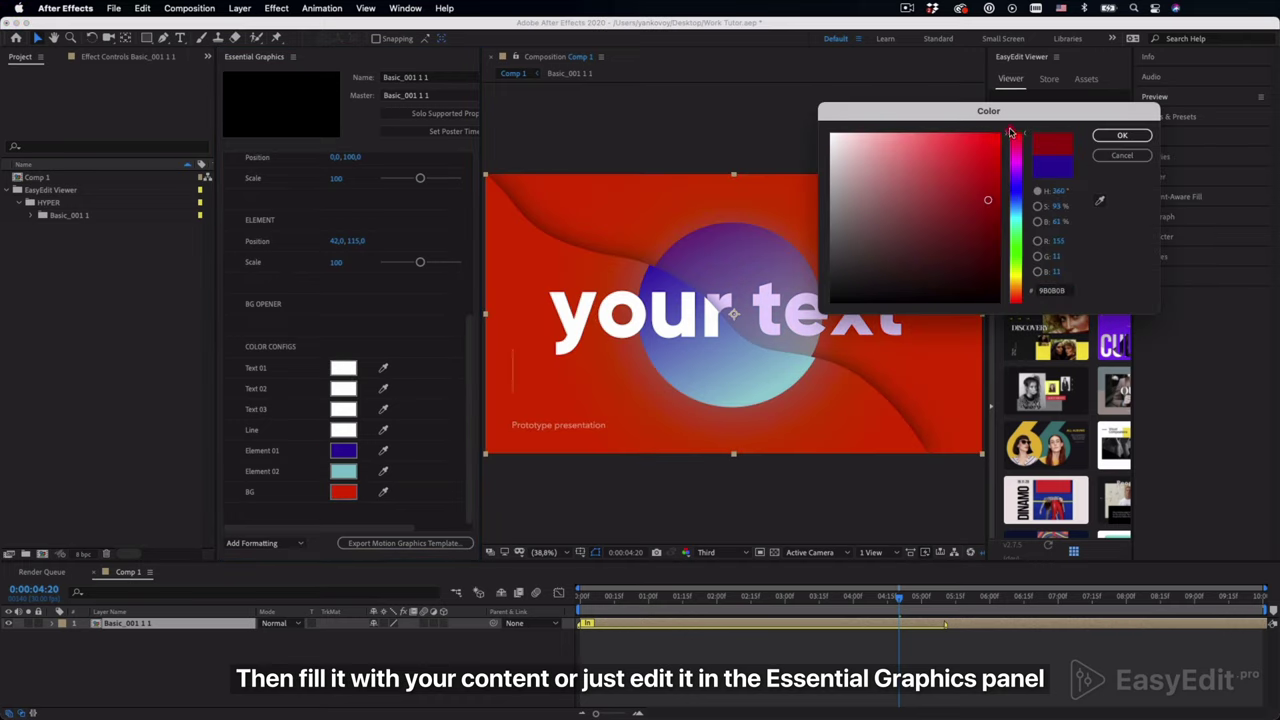
pyautogui.click(990, 143)
pyautogui.click(1117, 136)
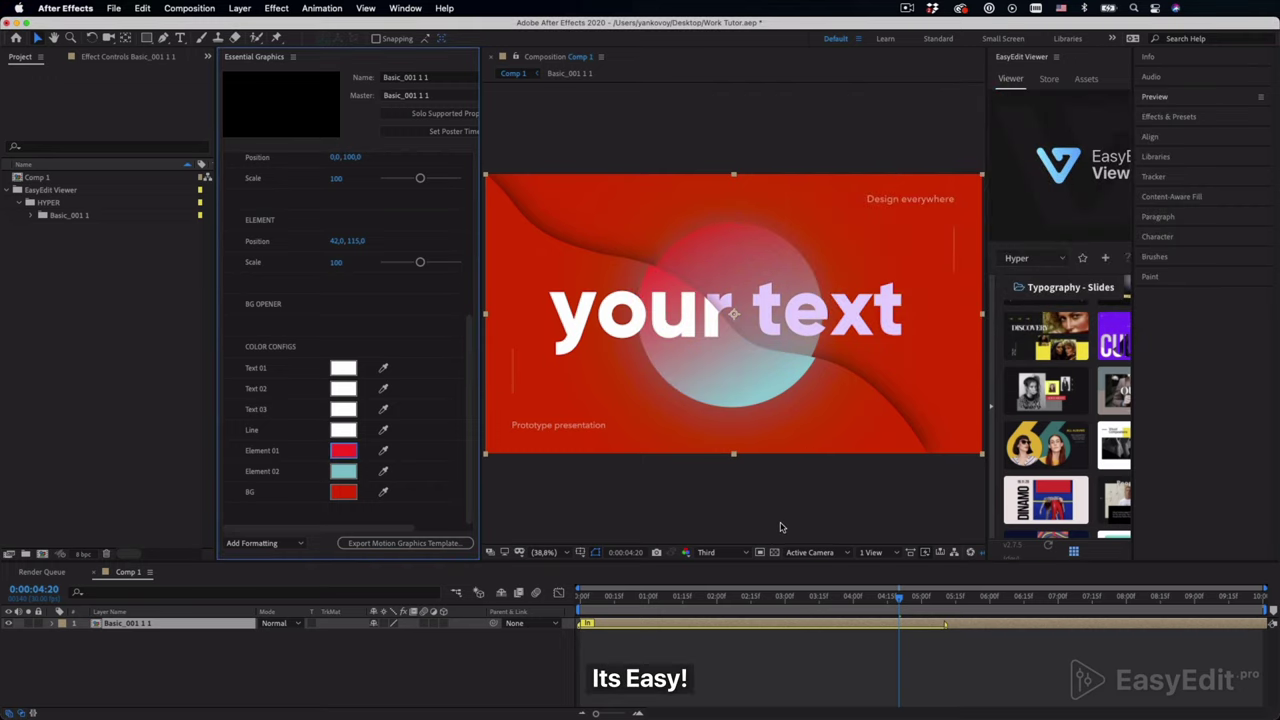
pyautogui.click(343, 471)
pyautogui.moveTo(1013, 195); pyautogui.dragTo(1015, 292)
pyautogui.click(990, 160)
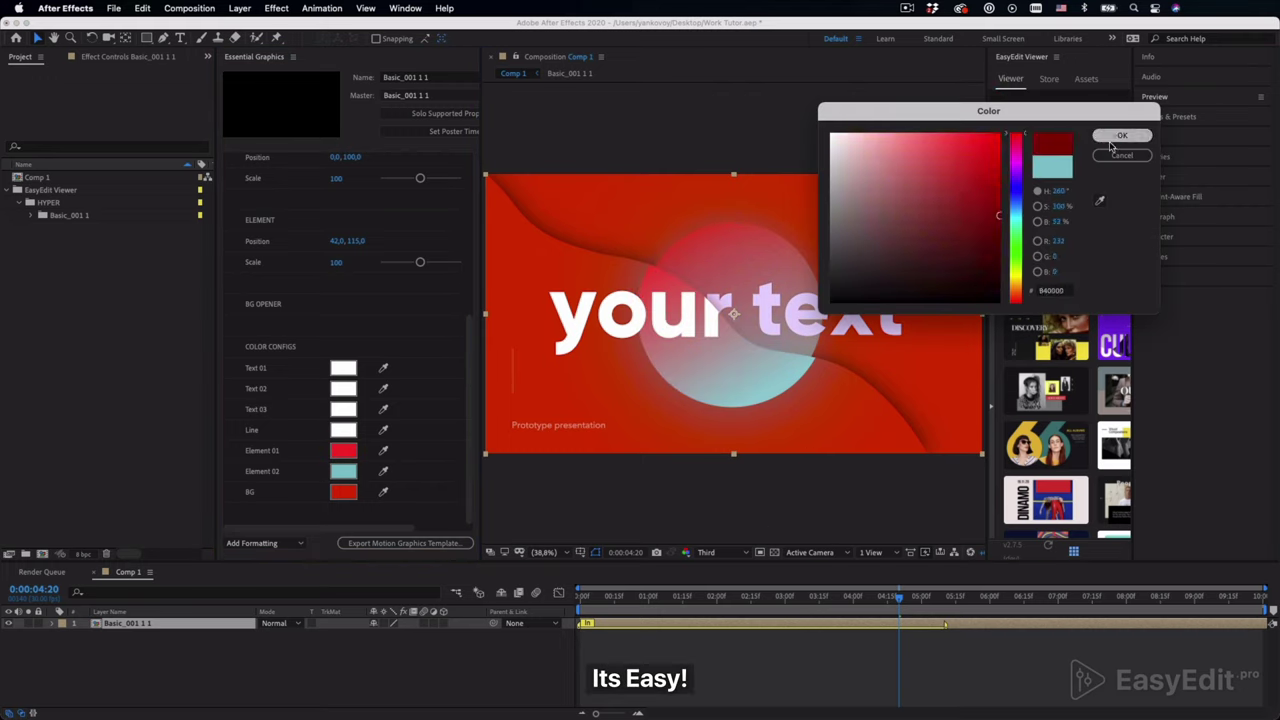
pyautogui.click(1117, 136)
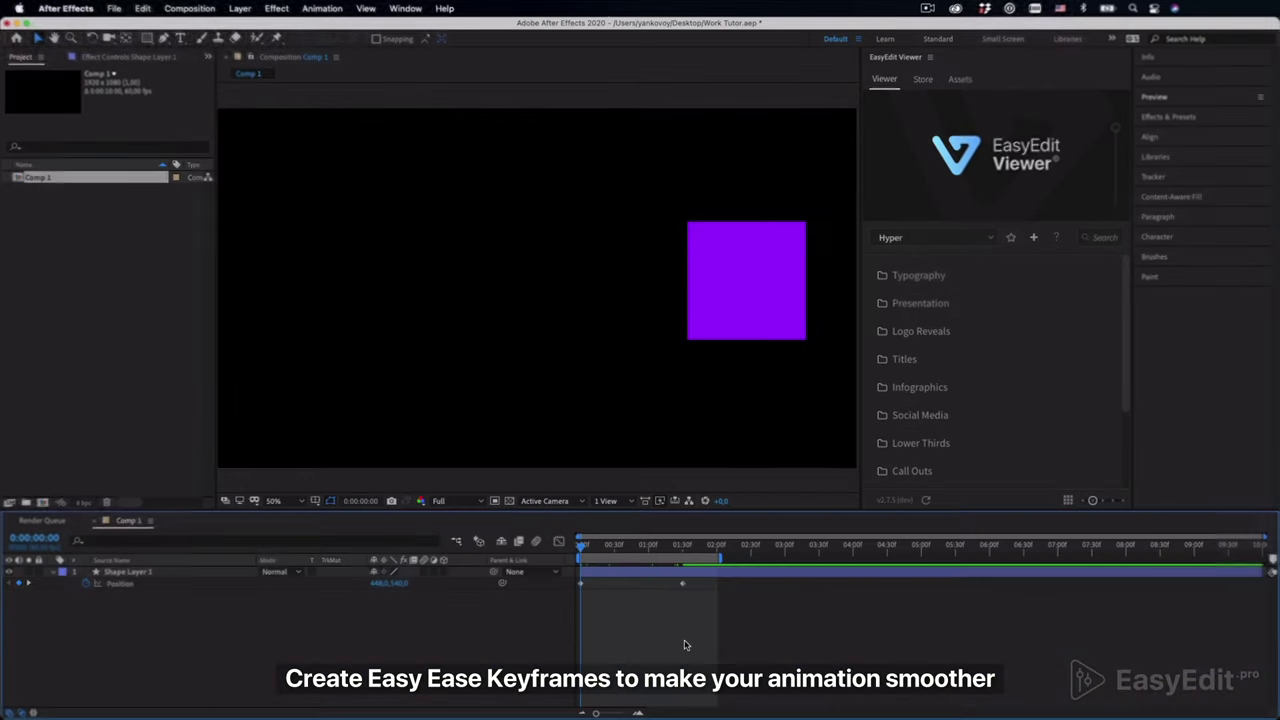
# Preview the square's original slide, stopping at 0:00:01:27 and returning to the start.
pyautogui.press('space')
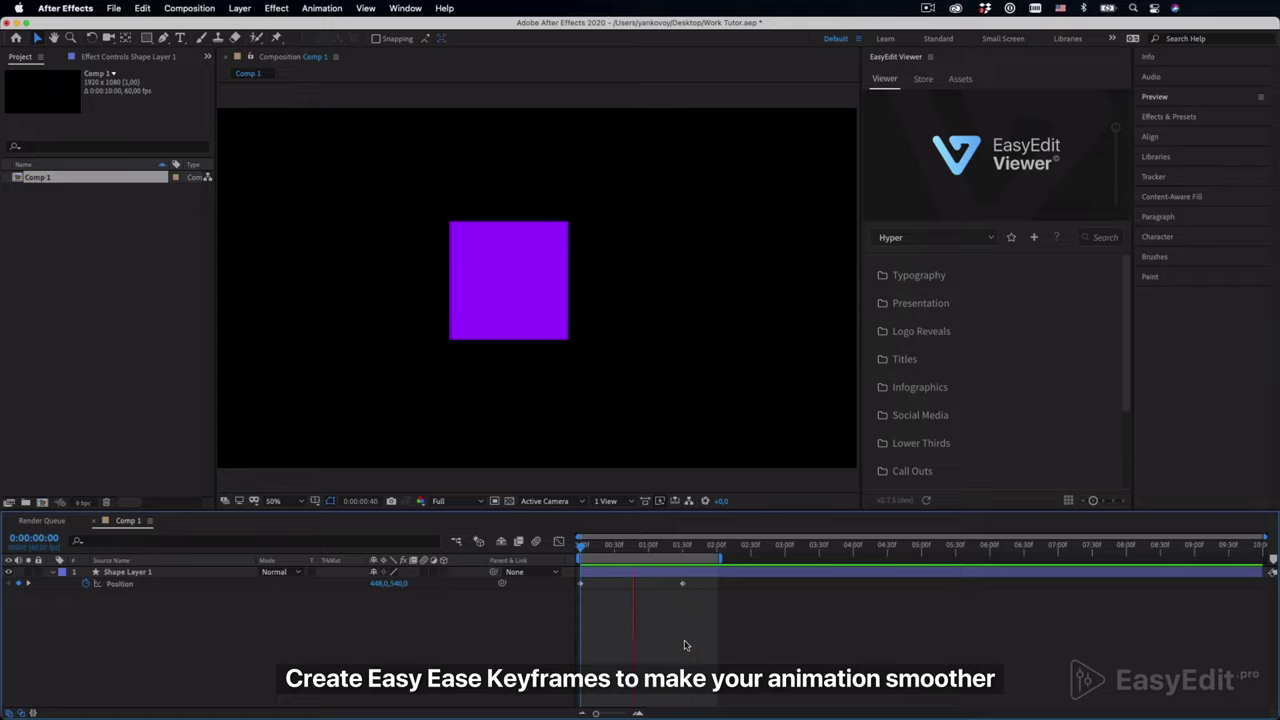
pyautogui.click(681, 546)
pyautogui.press('Home')
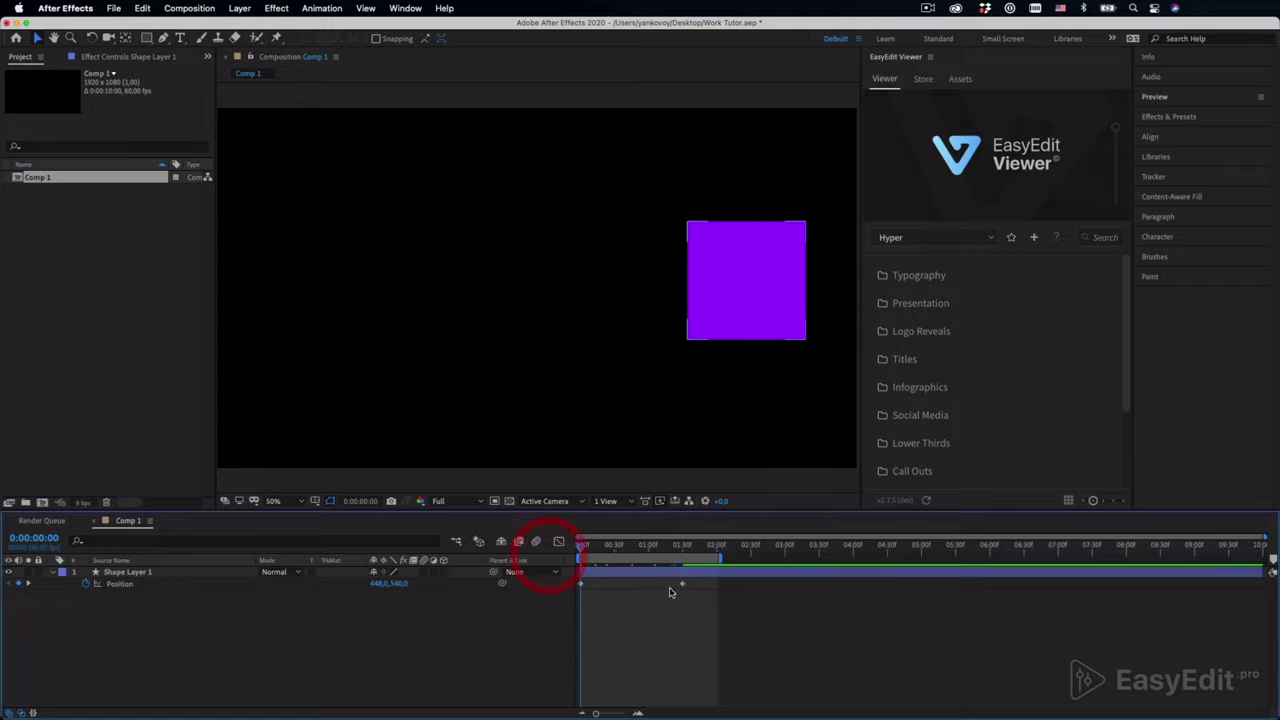
# Apply Keyframe Assistant > Easy Ease to both Position keyframes and preview the result.
pyautogui.moveTo(690, 580); pyautogui.dragTo(578, 587)
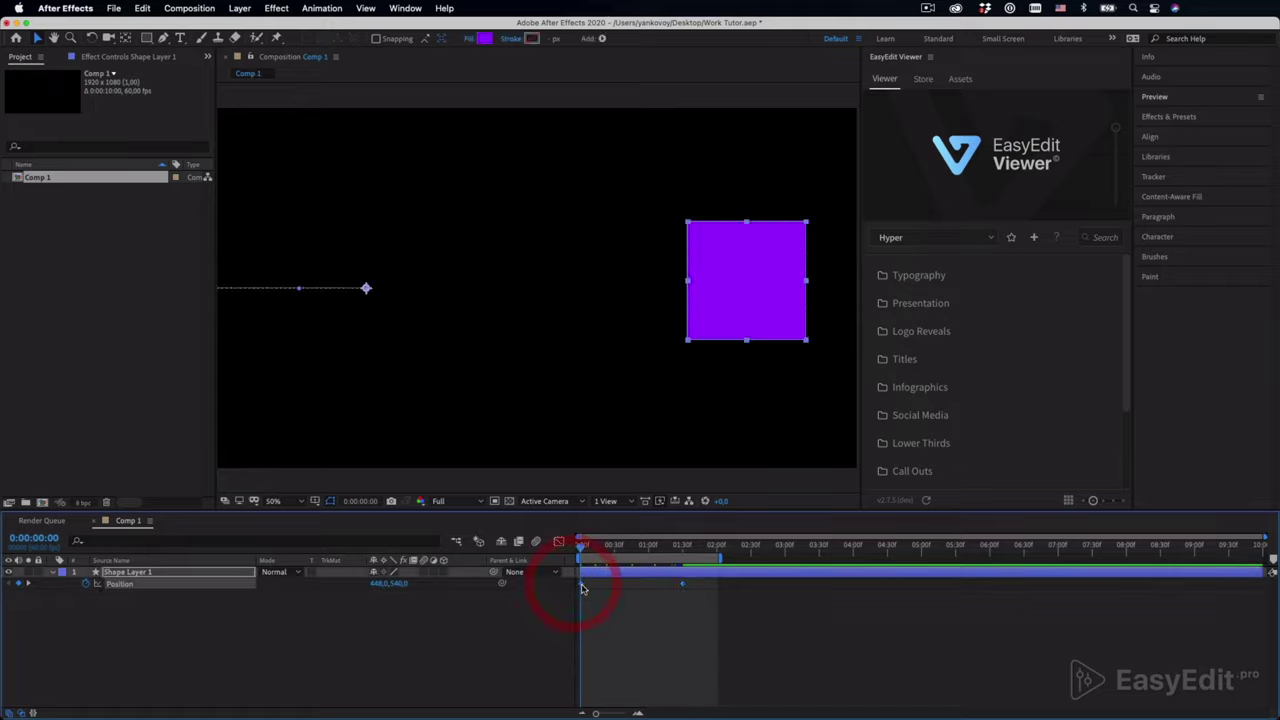
pyautogui.rightClick(580, 585)
pyautogui.moveTo(664, 706)
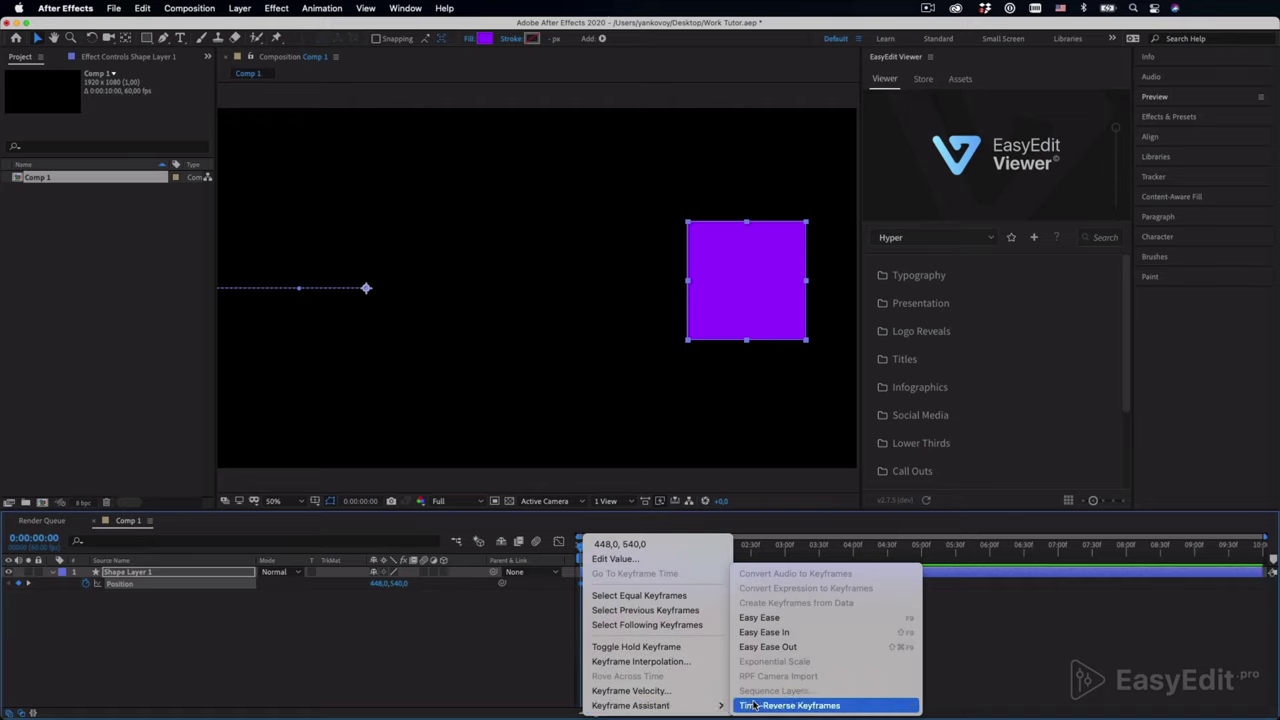
pyautogui.click(815, 620)
pyautogui.press('space')
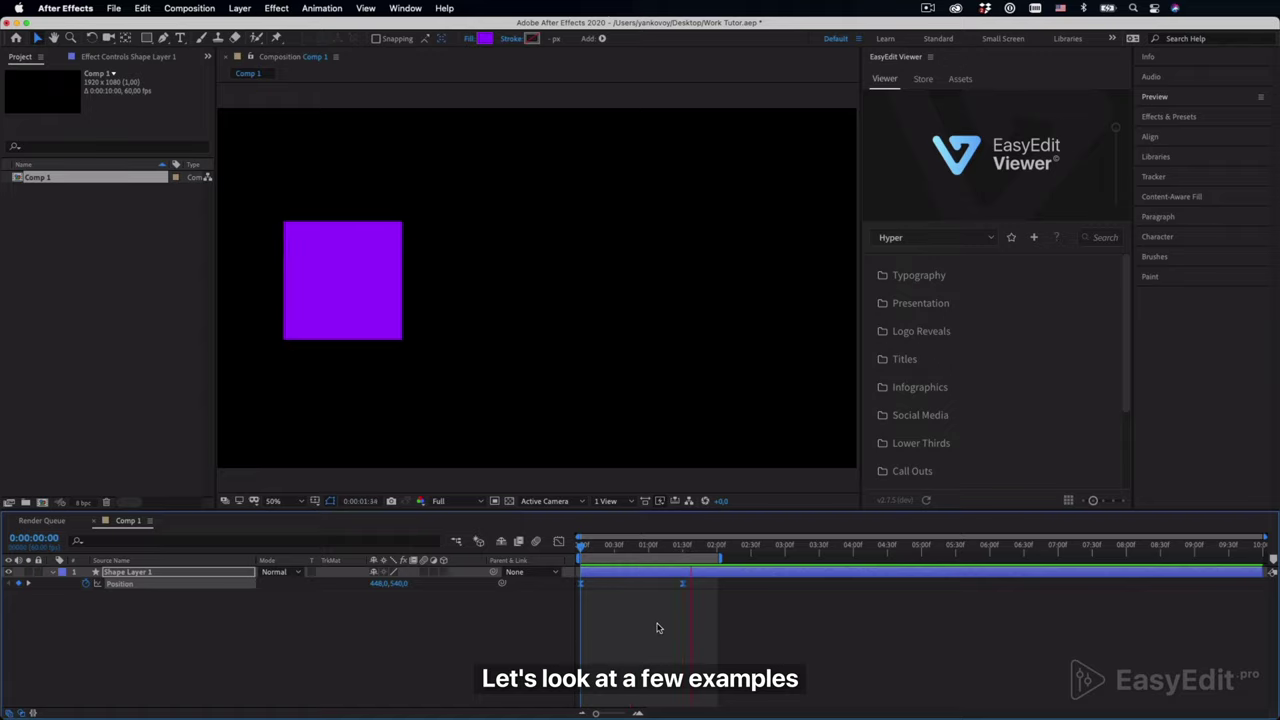
pyautogui.press('space')
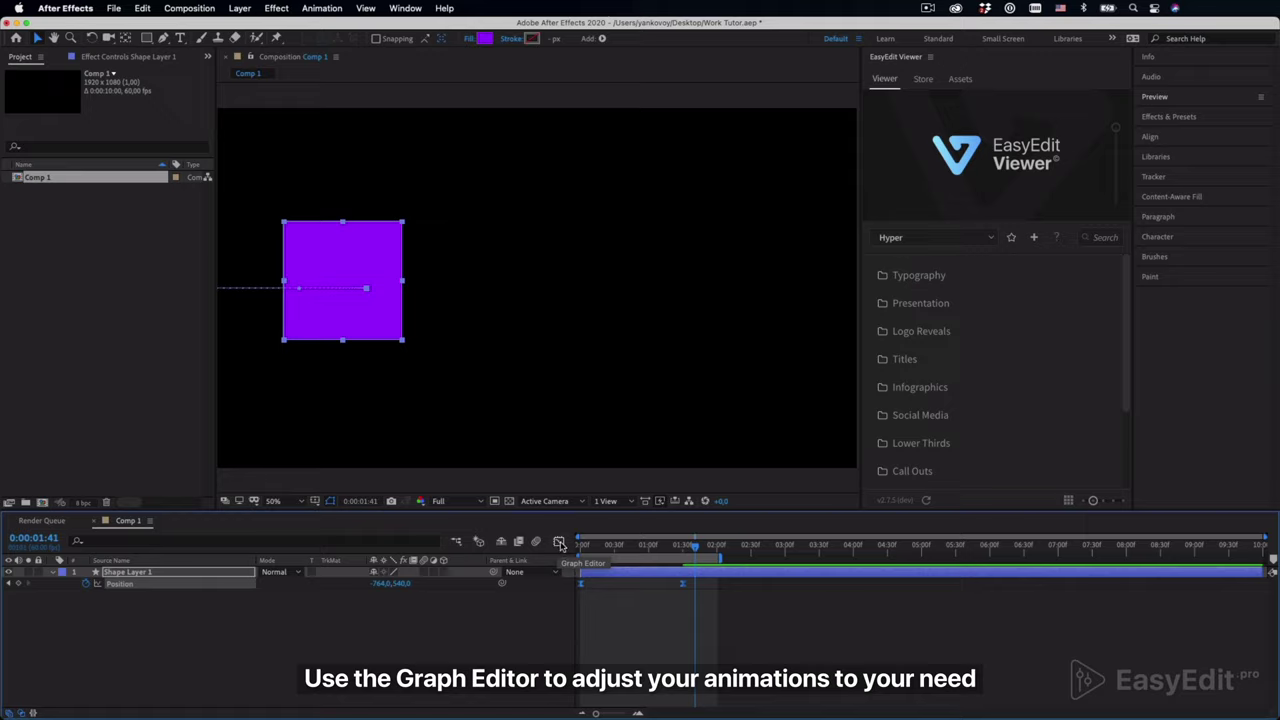
# Reshape the Position speed curve in the Graph Editor so motion peaks early, then preview.
pyautogui.click(676, 590)
pyautogui.click(604, 573)
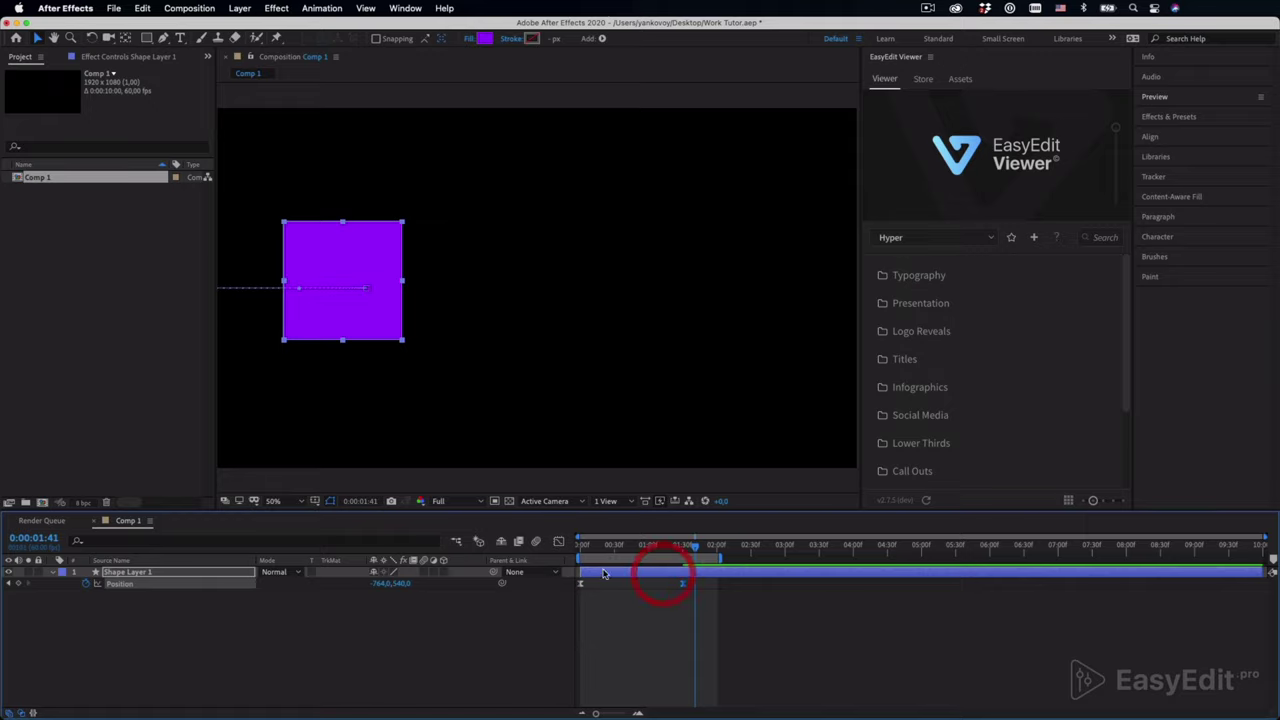
pyautogui.click(558, 543)
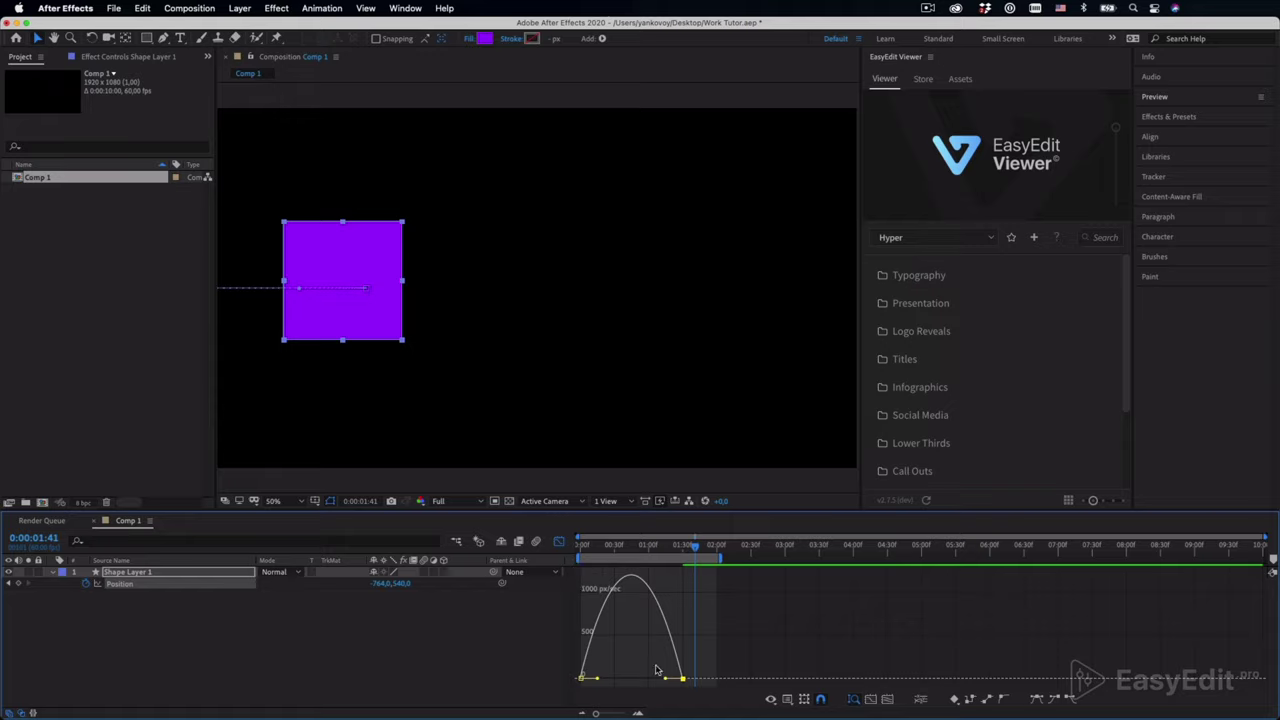
pyautogui.moveTo(668, 681); pyautogui.dragTo(631, 679)
pyautogui.click(559, 543)
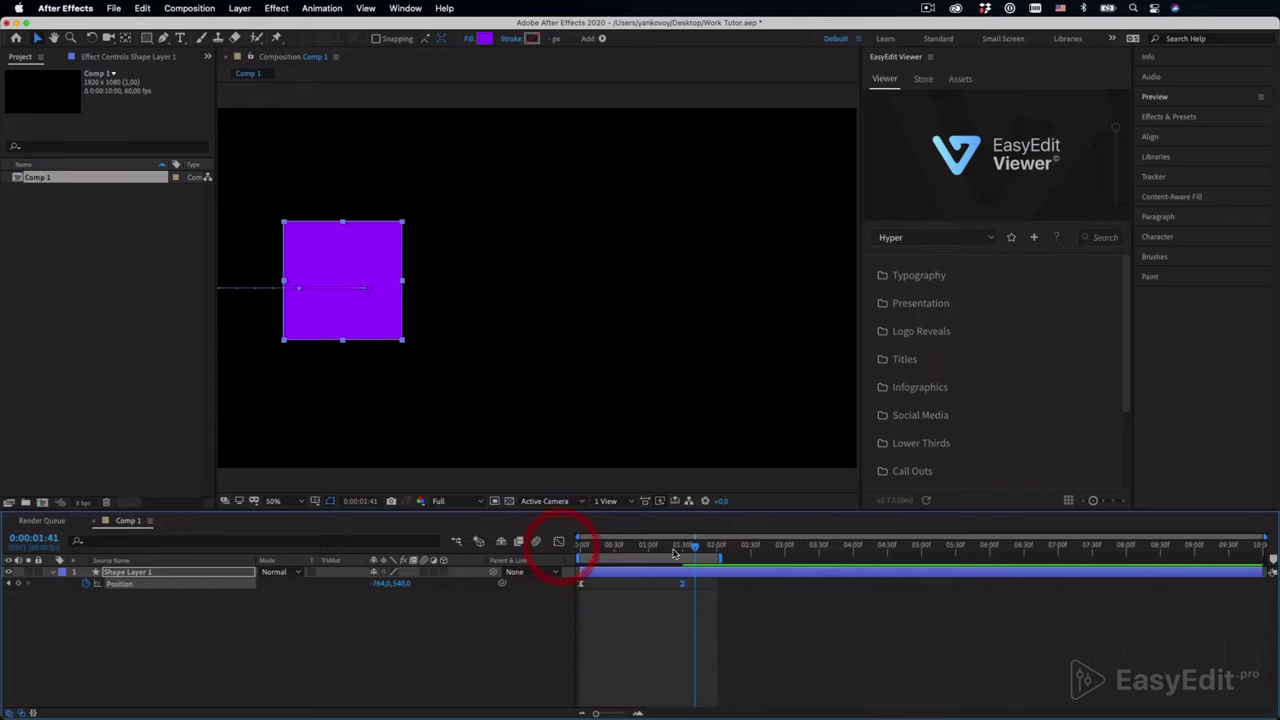
pyautogui.press('space')
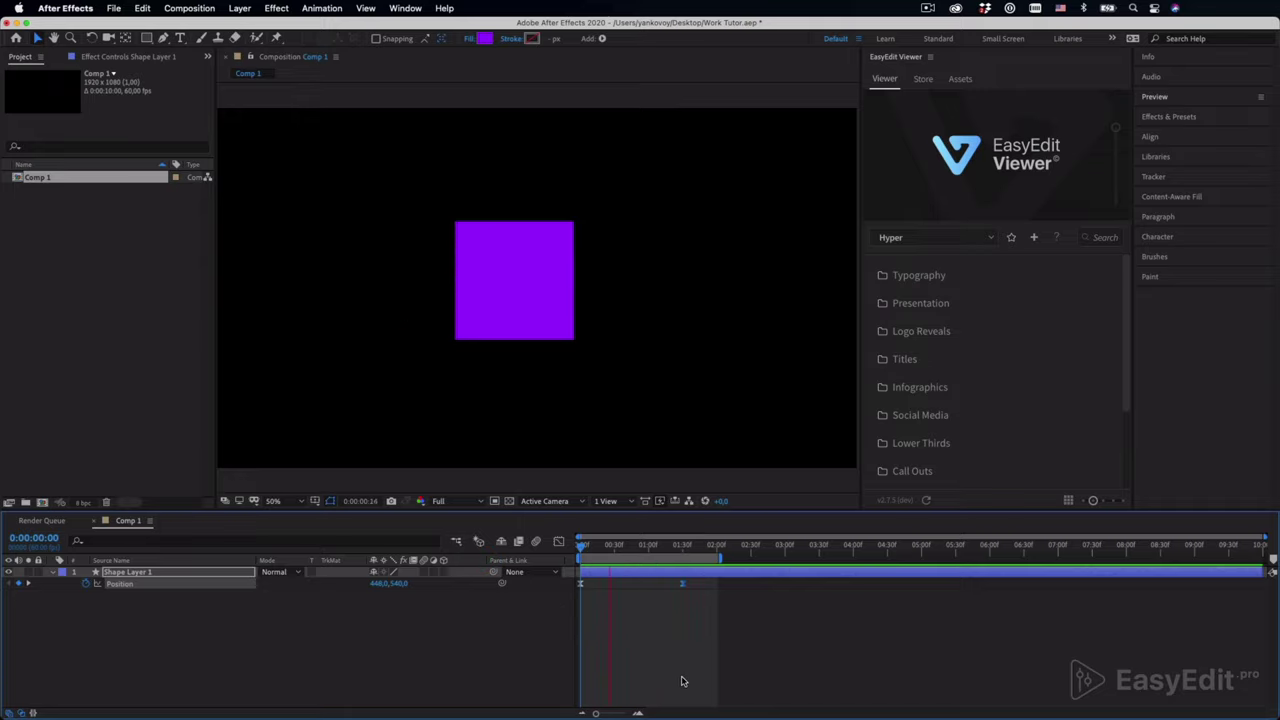
pyautogui.press('space')
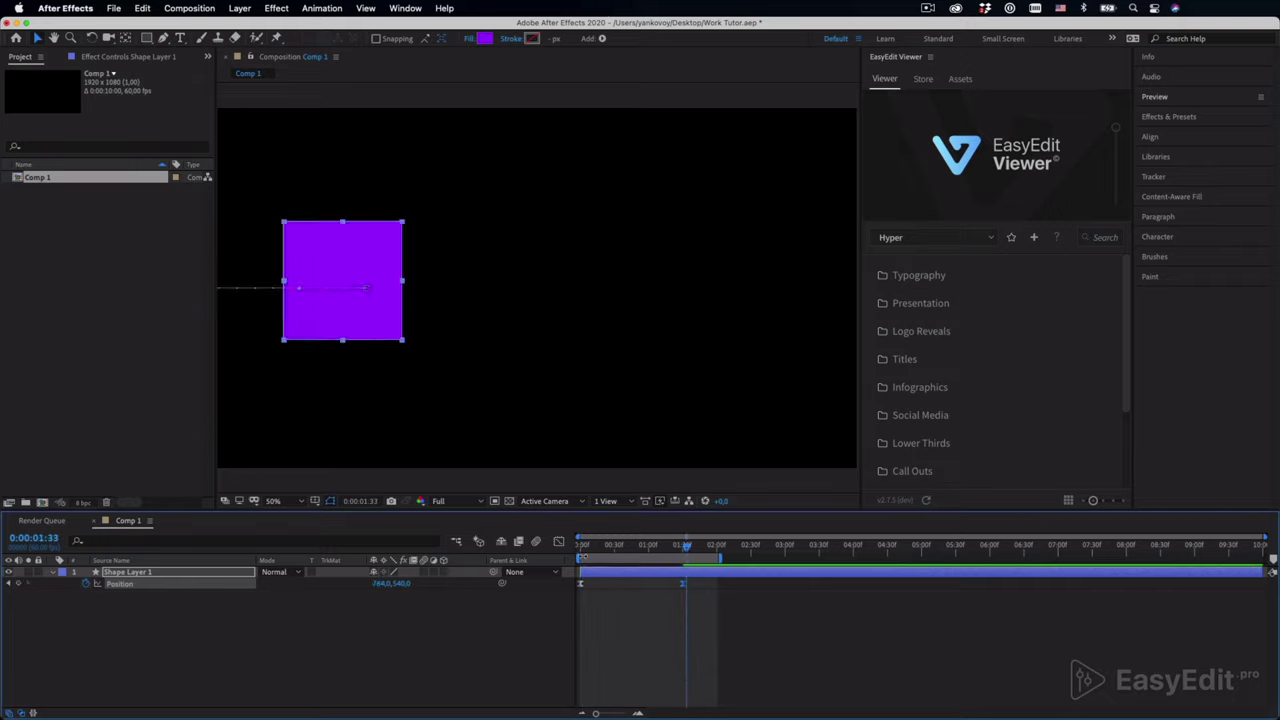
# Ease both Position keyframes with F9, strengthen the first keyframe's influence, and preview.
pyautogui.click(560, 541)
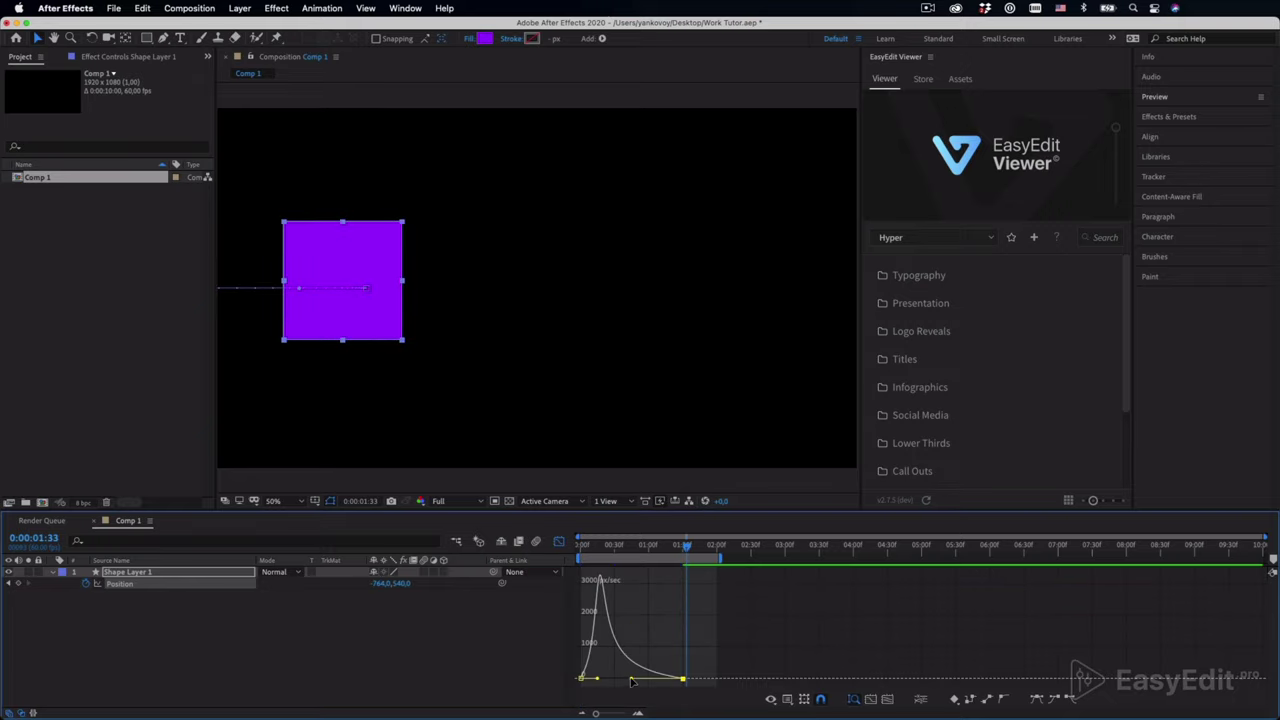
pyautogui.press('F9')
pyautogui.moveTo(597, 680); pyautogui.dragTo(631, 679)
pyautogui.click(560, 543)
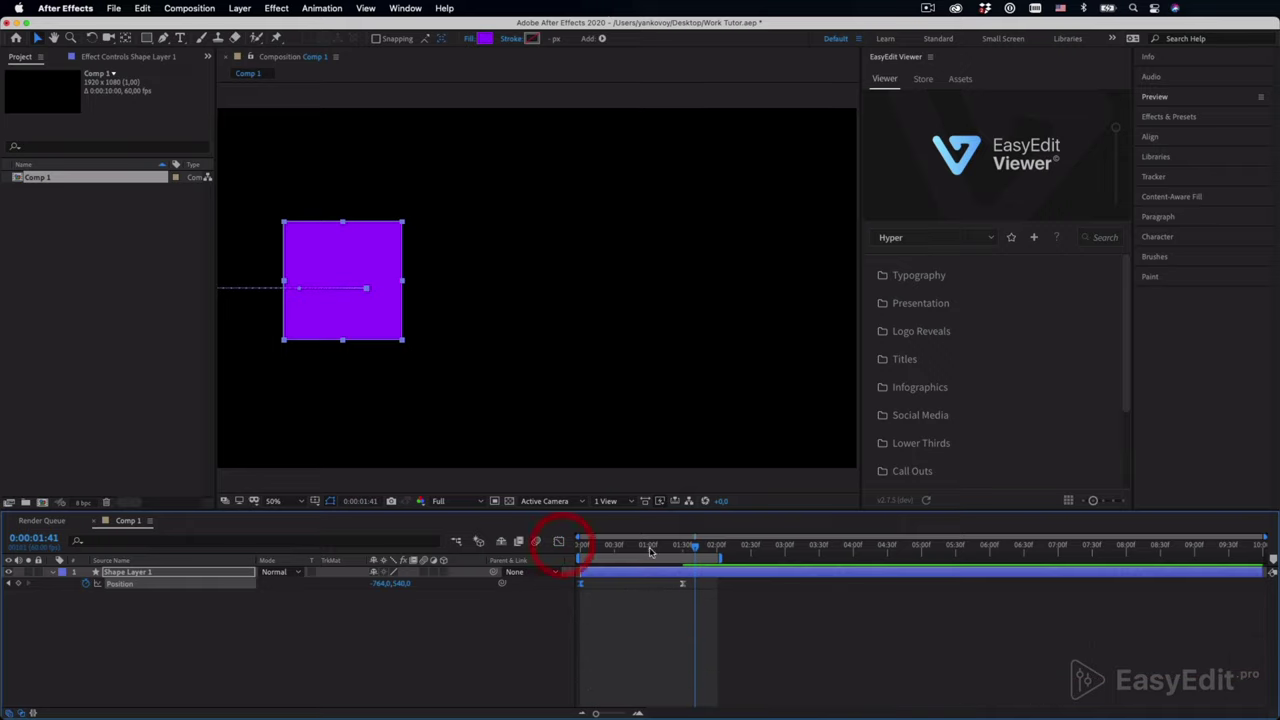
pyautogui.press('space')
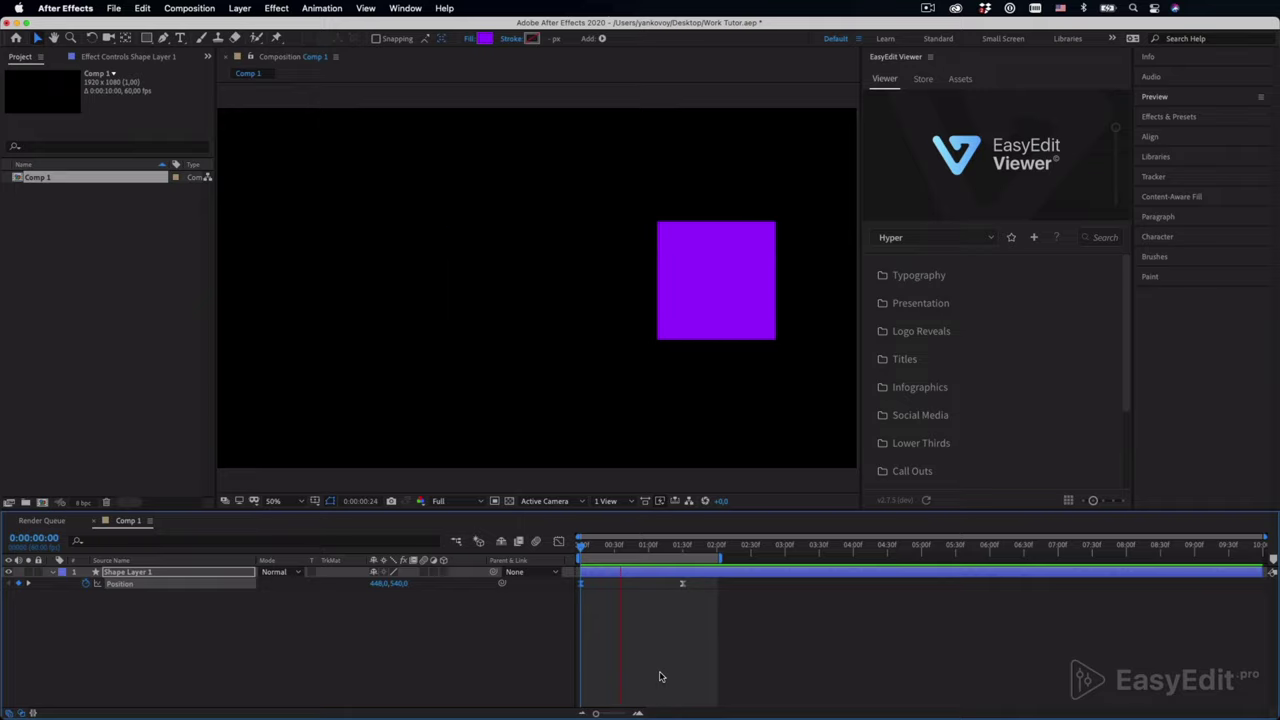
pyautogui.press('space')
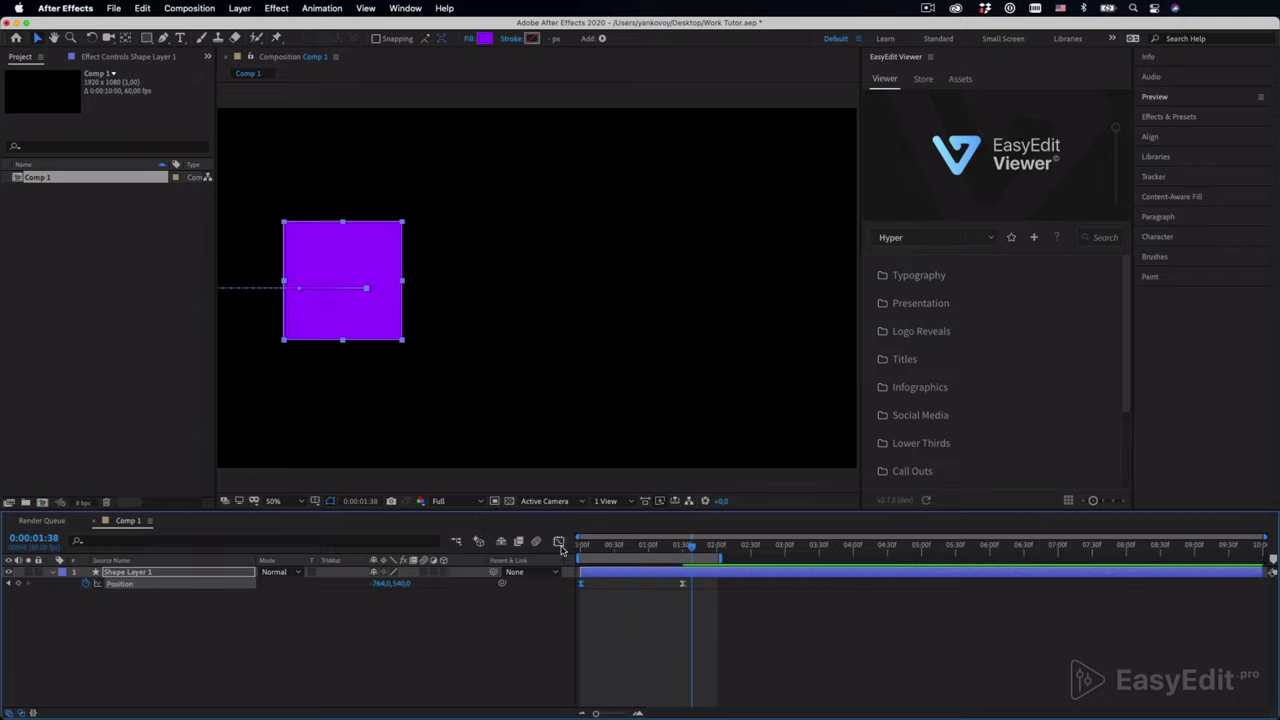
# Stretch the first keyframe's influence further for a steeper speed curve, then return to the start.
pyautogui.click(559, 542)
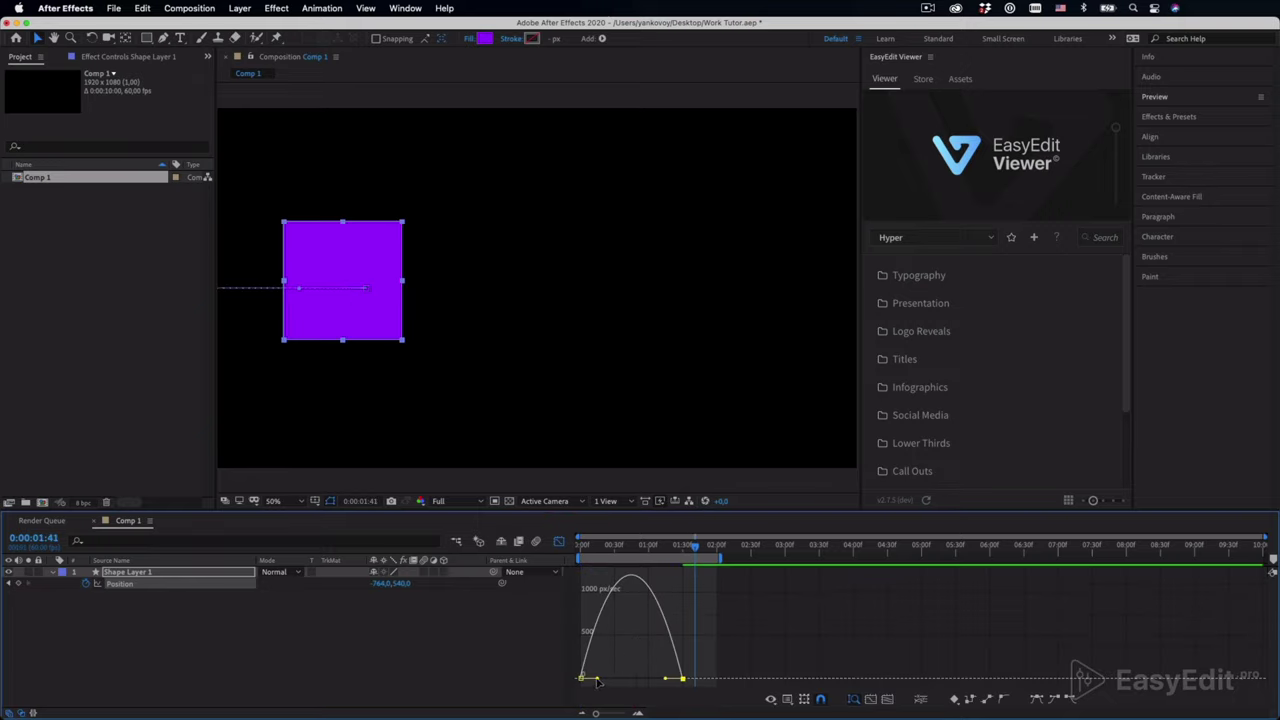
pyautogui.moveTo(597, 681); pyautogui.dragTo(652, 680)
pyautogui.click(559, 543)
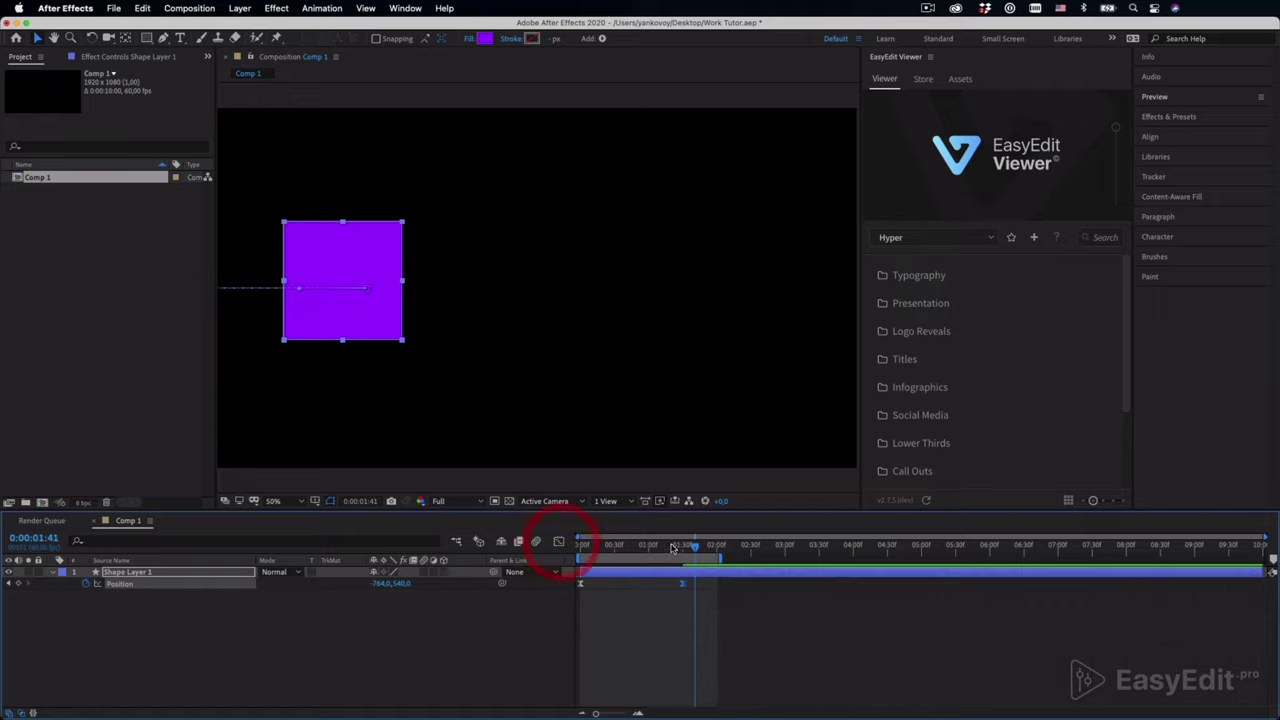
pyautogui.press('Home')
pyautogui.click(667, 669)
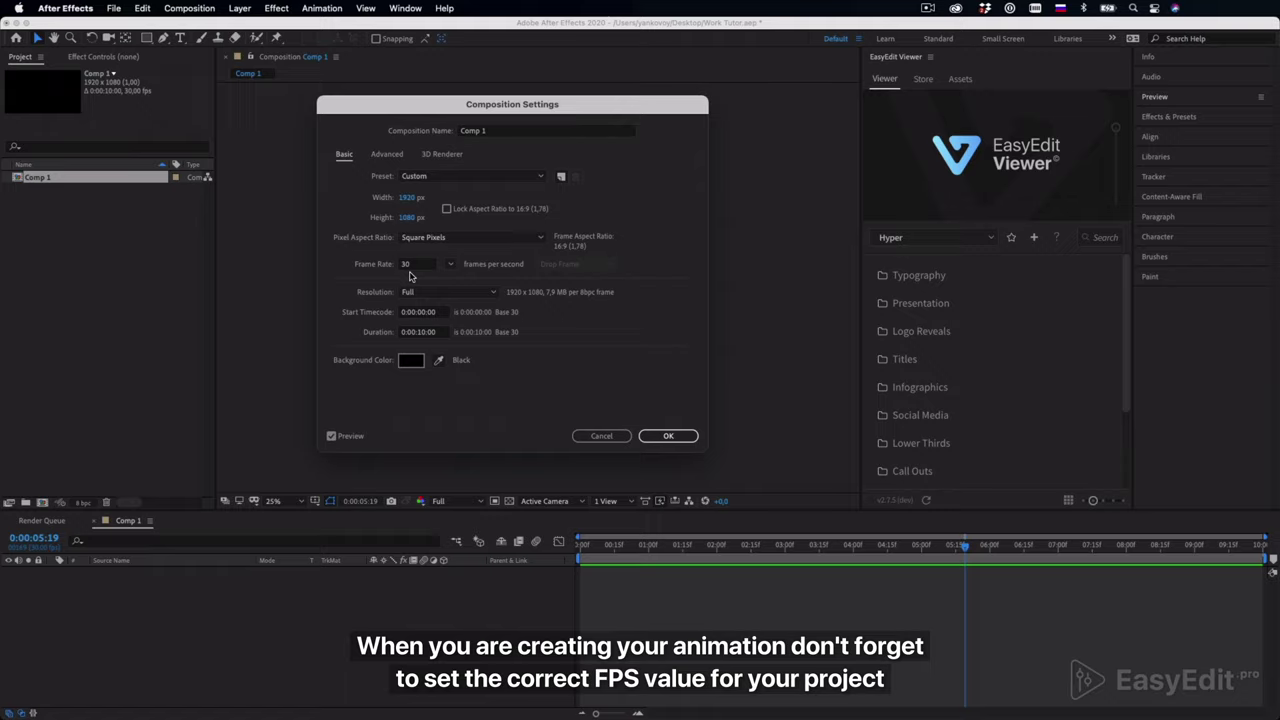
# Keep Comp 1's frame rate at 30 fps in Composition Settings and confirm.
pyautogui.click(452, 265)
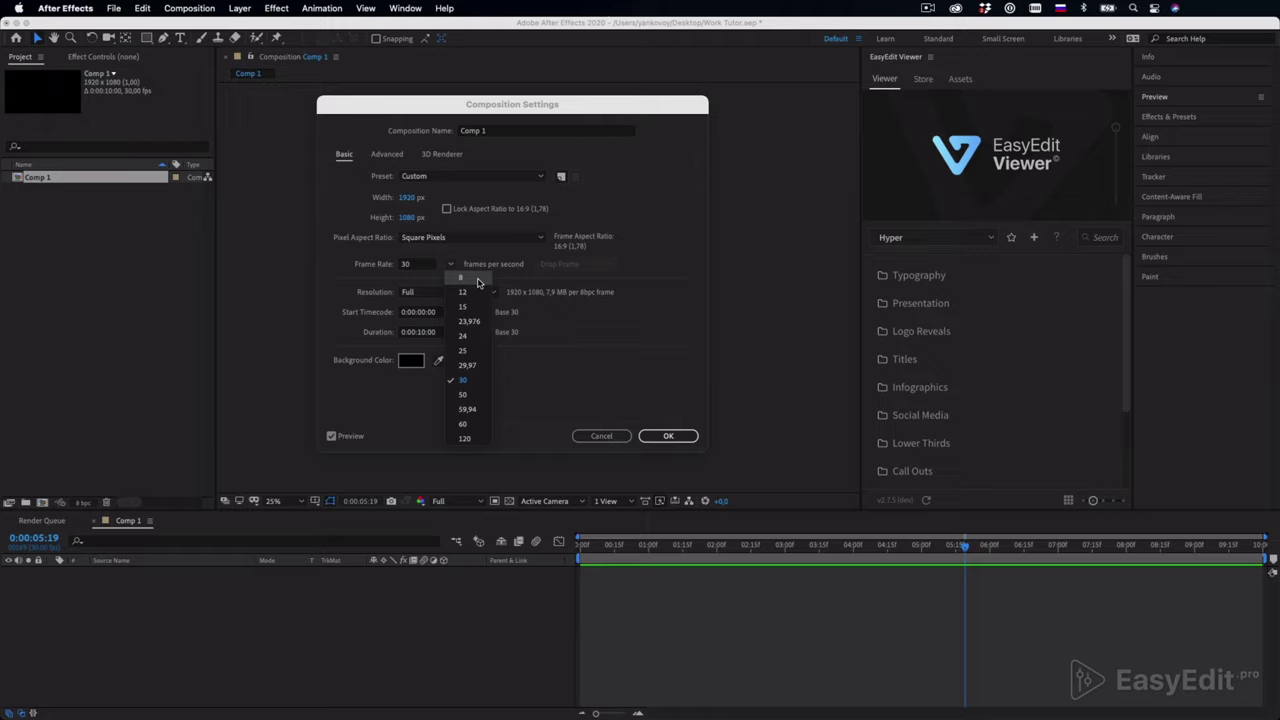
pyautogui.click(464, 380)
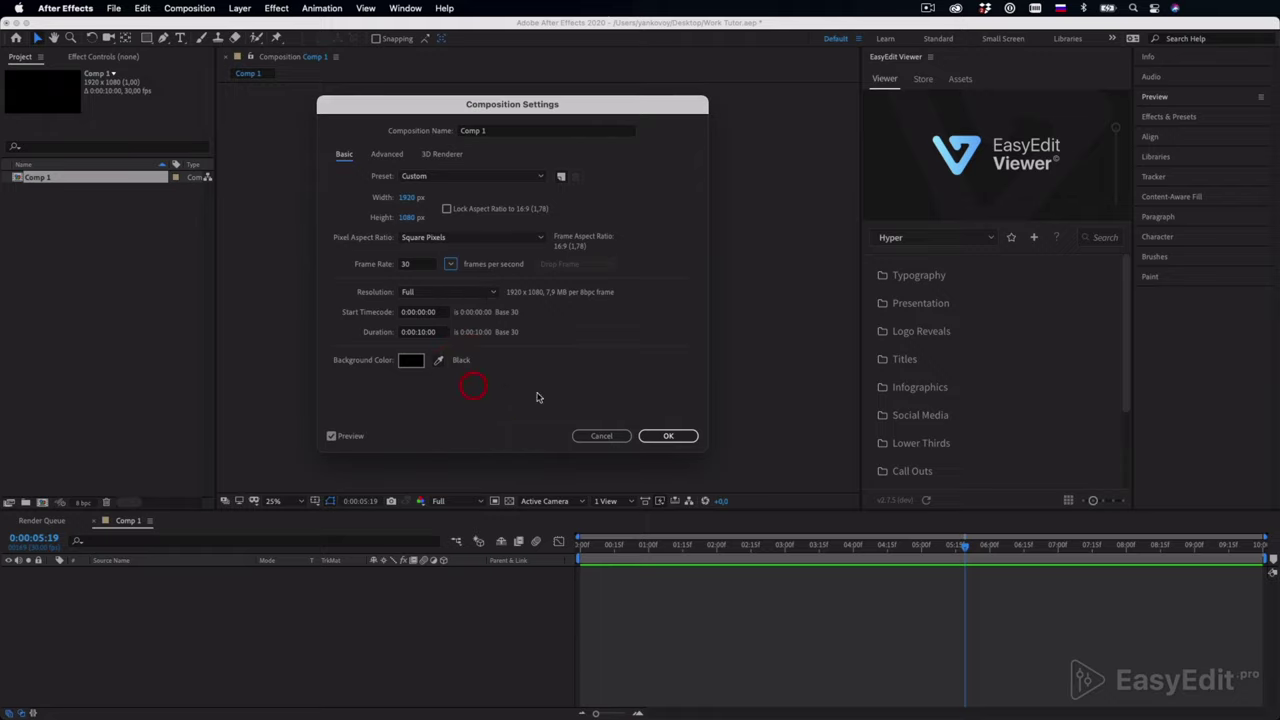
pyautogui.click(667, 436)
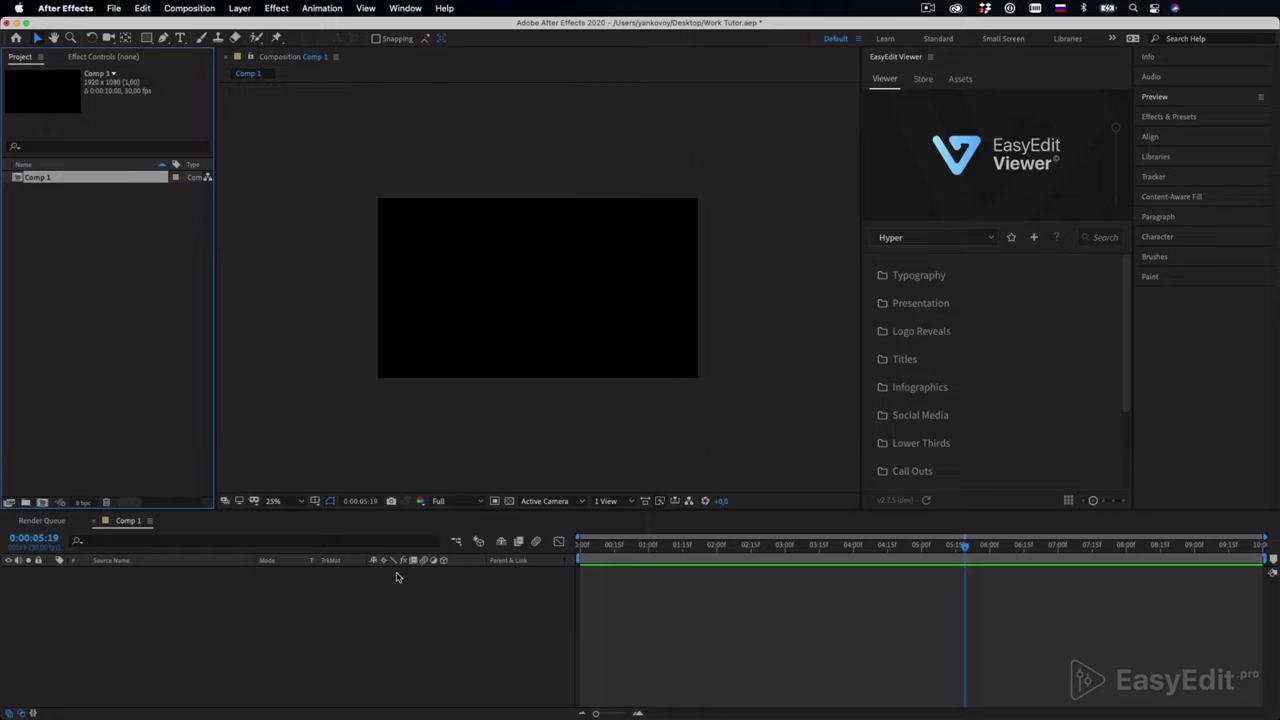
# Add a new shape layer to Comp 1 and draw a purple square near the centre.
pyautogui.rightClick(394, 577)
pyautogui.moveTo(420, 559)
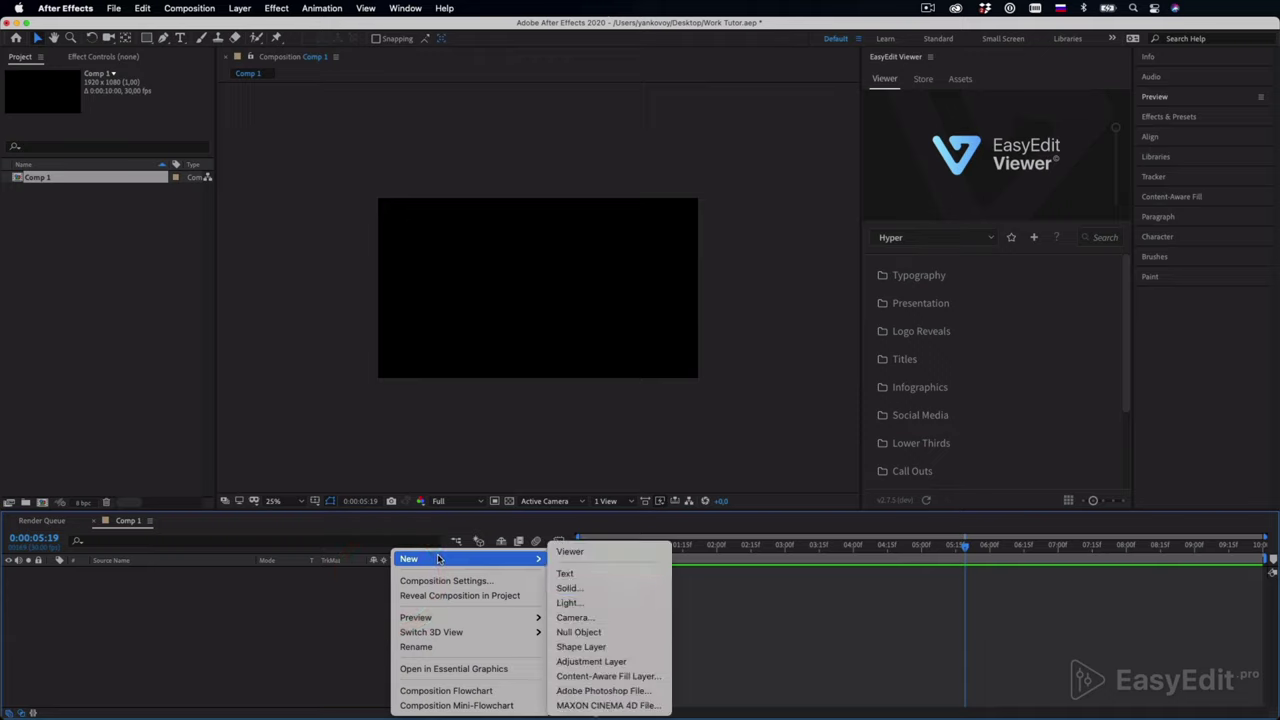
pyautogui.click(596, 648)
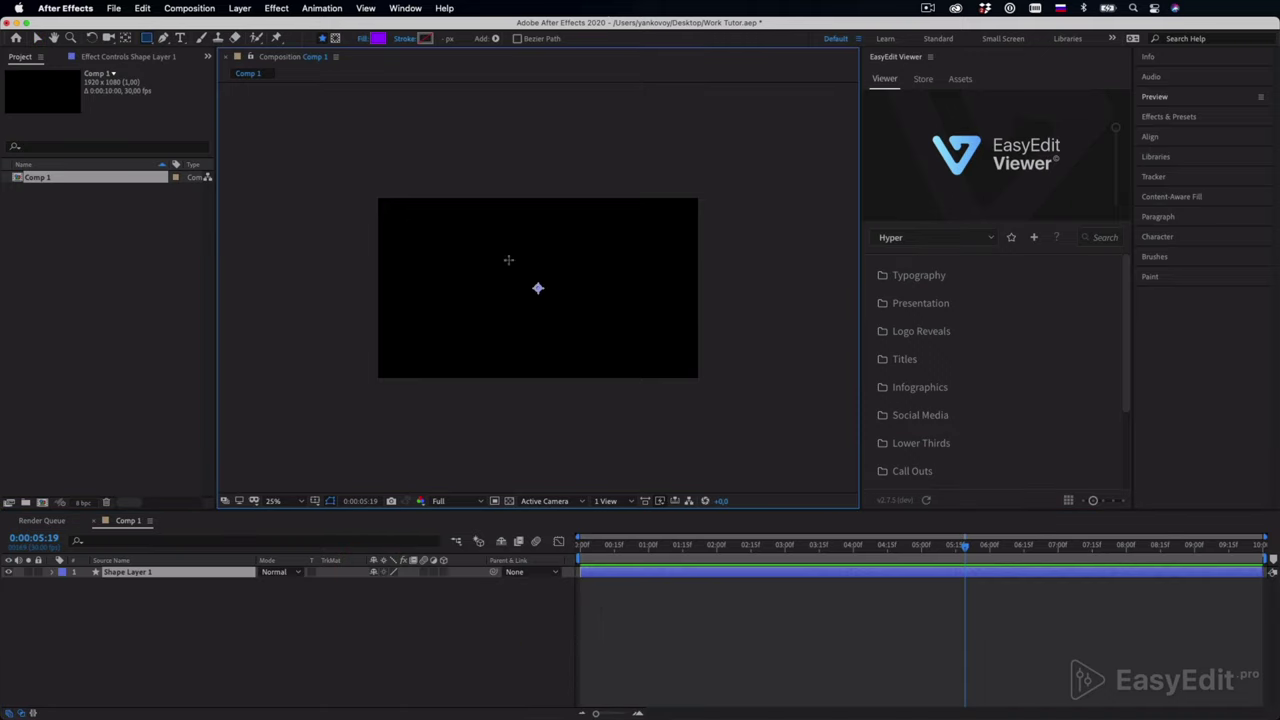
pyautogui.moveTo(508, 260); pyautogui.dragTo(508, 256)
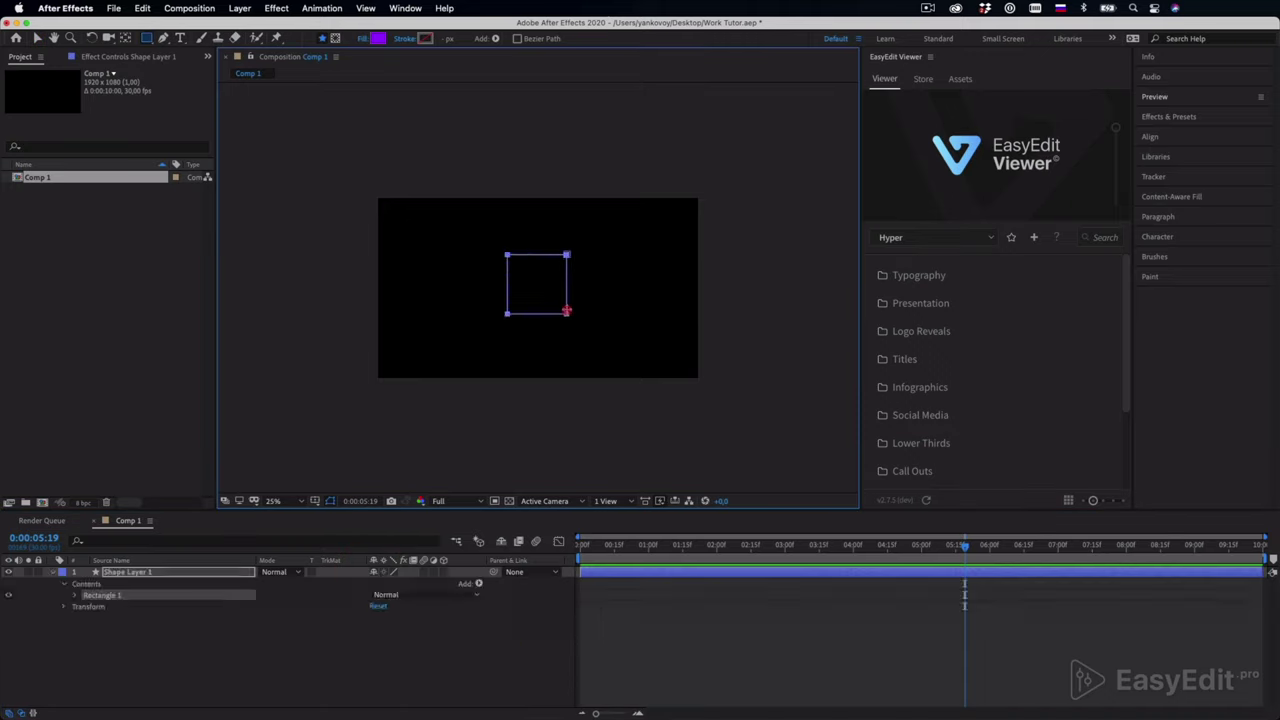
pyautogui.moveTo(566, 311); pyautogui.dragTo(566, 312)
pyautogui.press('v')
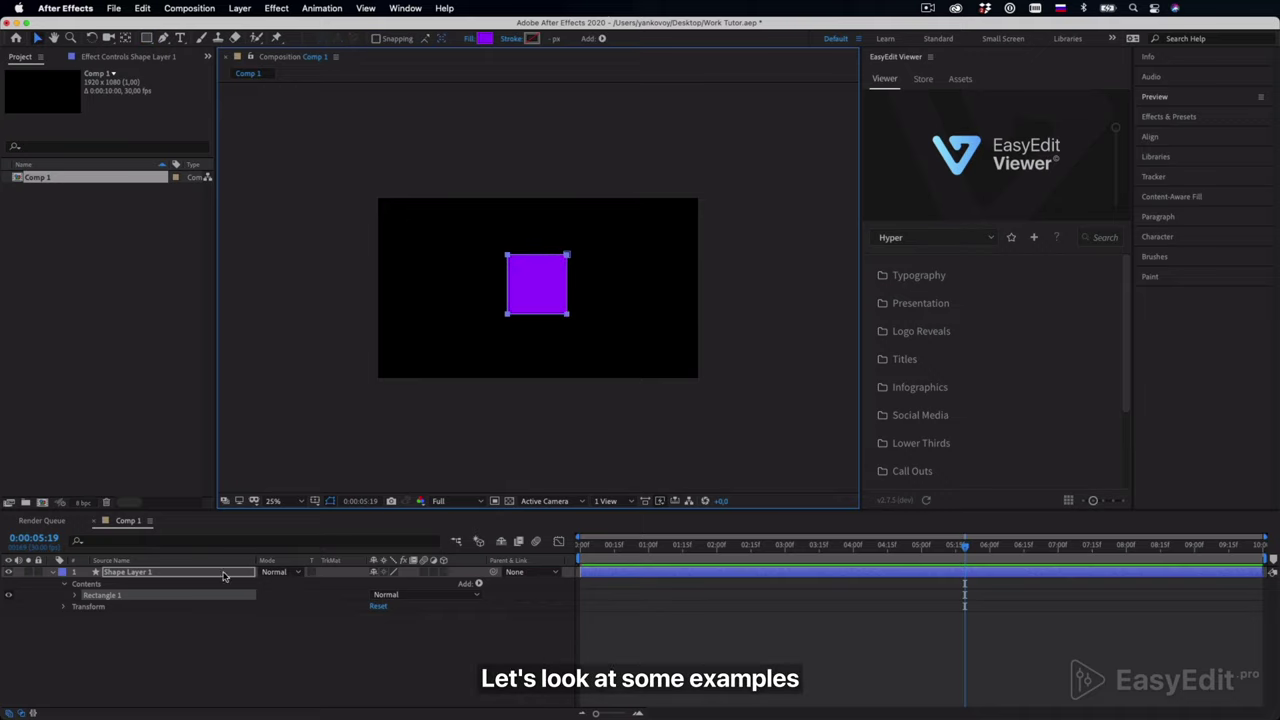
# Keyframe the square's Position past the right edge at 0s and past the left edge at 0:00:02:00.
pyautogui.click(65, 586)
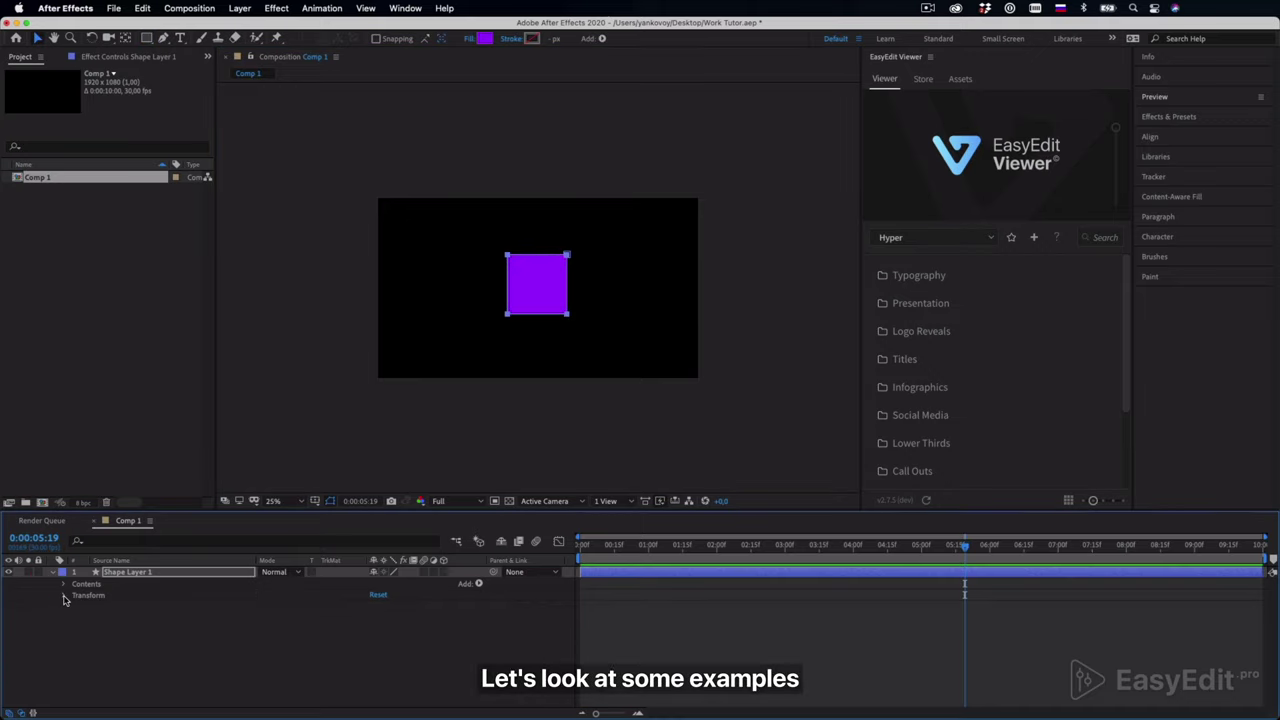
pyautogui.click(65, 596)
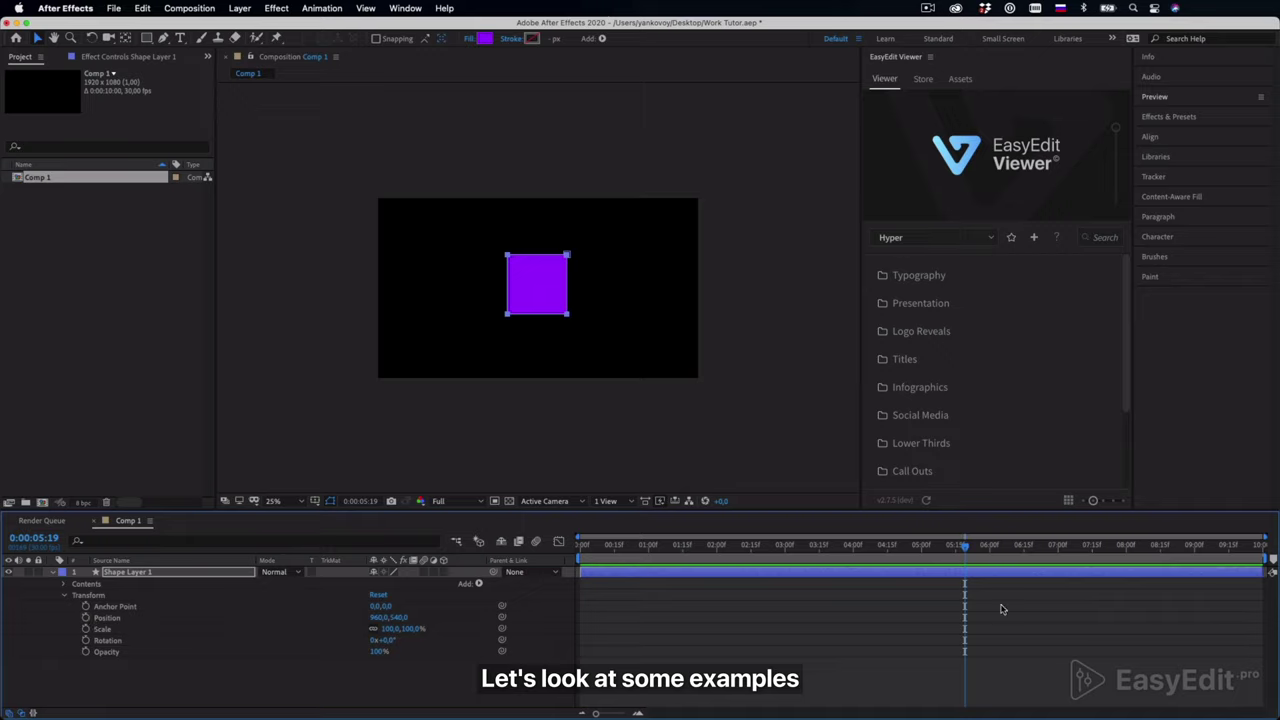
pyautogui.click(545, 302)
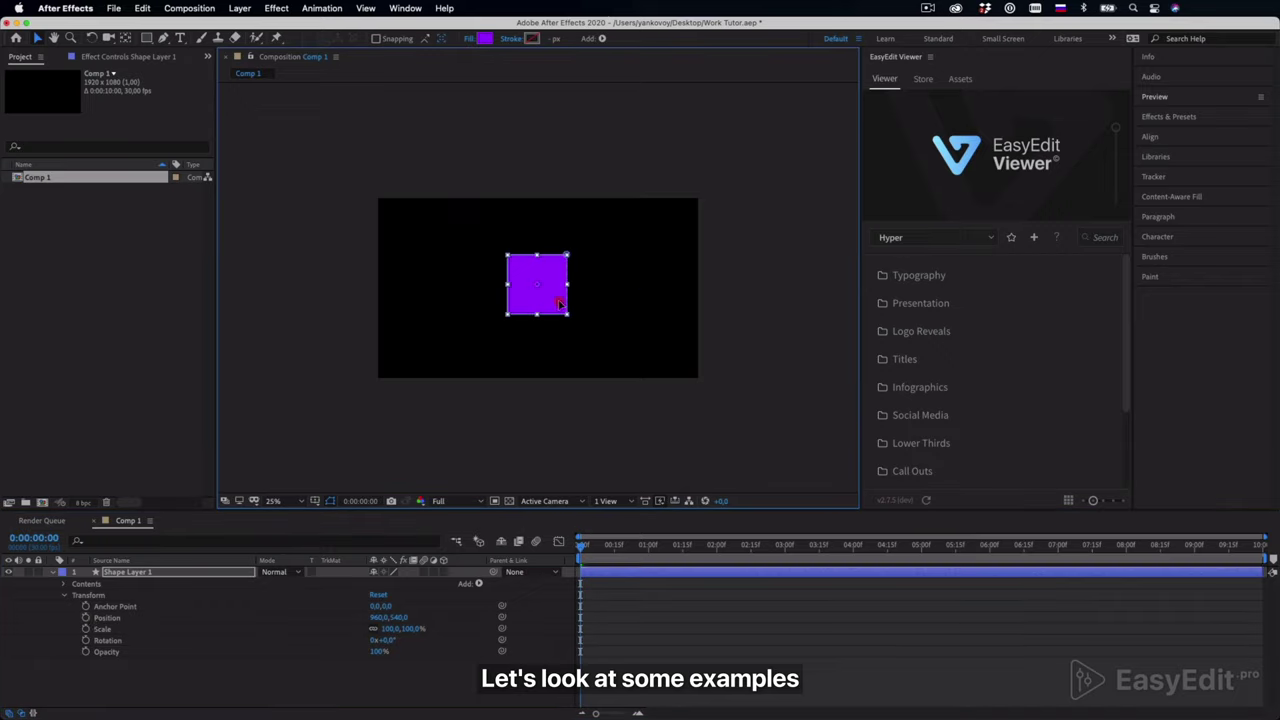
pyautogui.moveTo(555, 305); pyautogui.dragTo(746, 305)
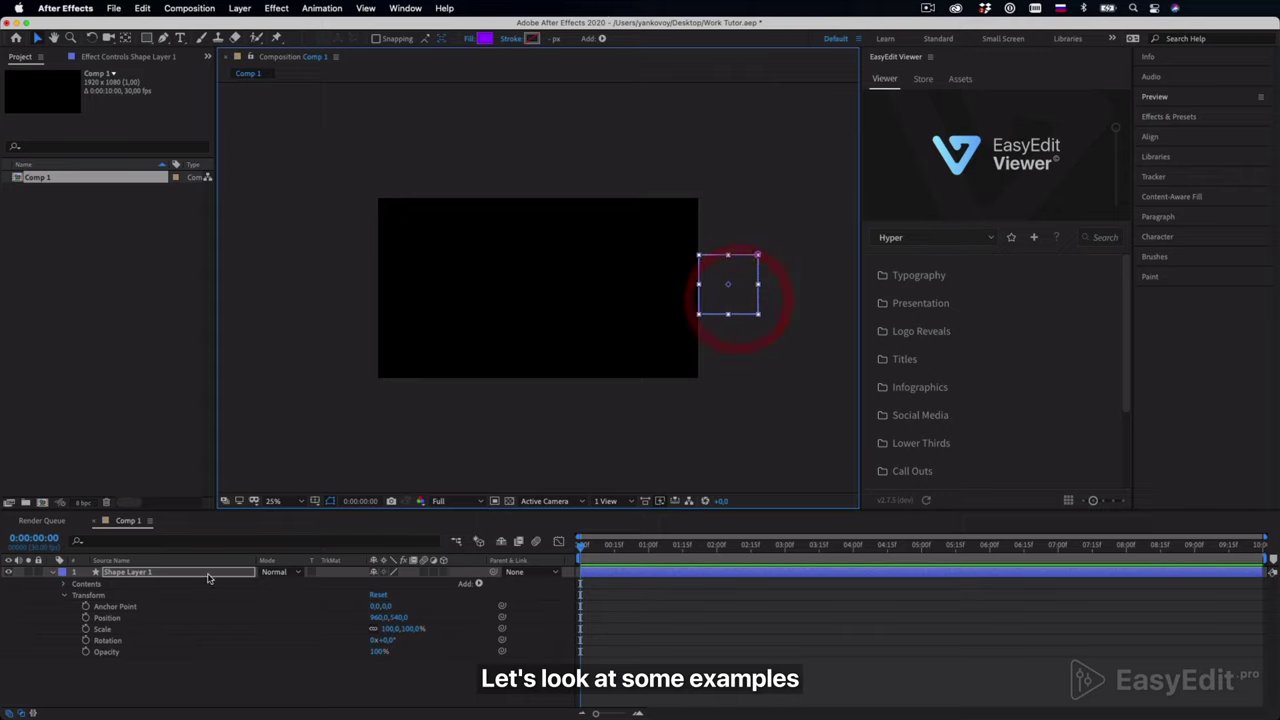
pyautogui.click(85, 617)
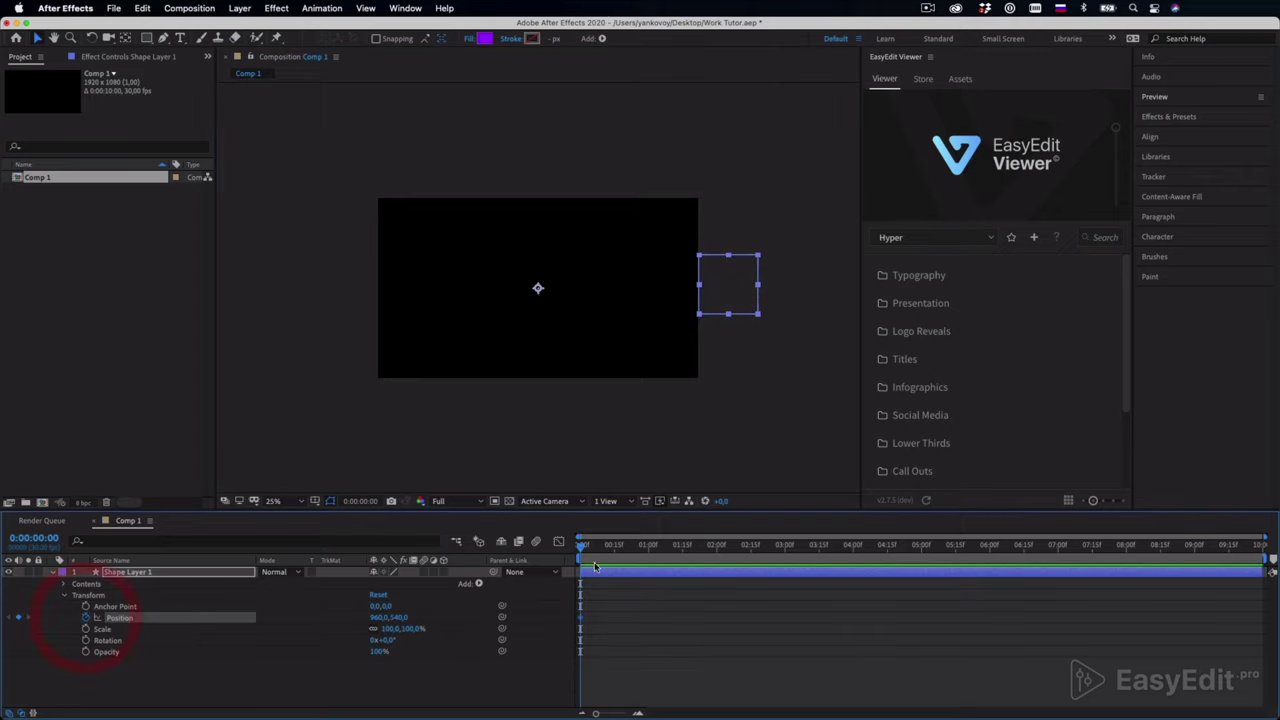
pyautogui.click(719, 550)
pyautogui.moveTo(720, 555); pyautogui.dragTo(717, 560)
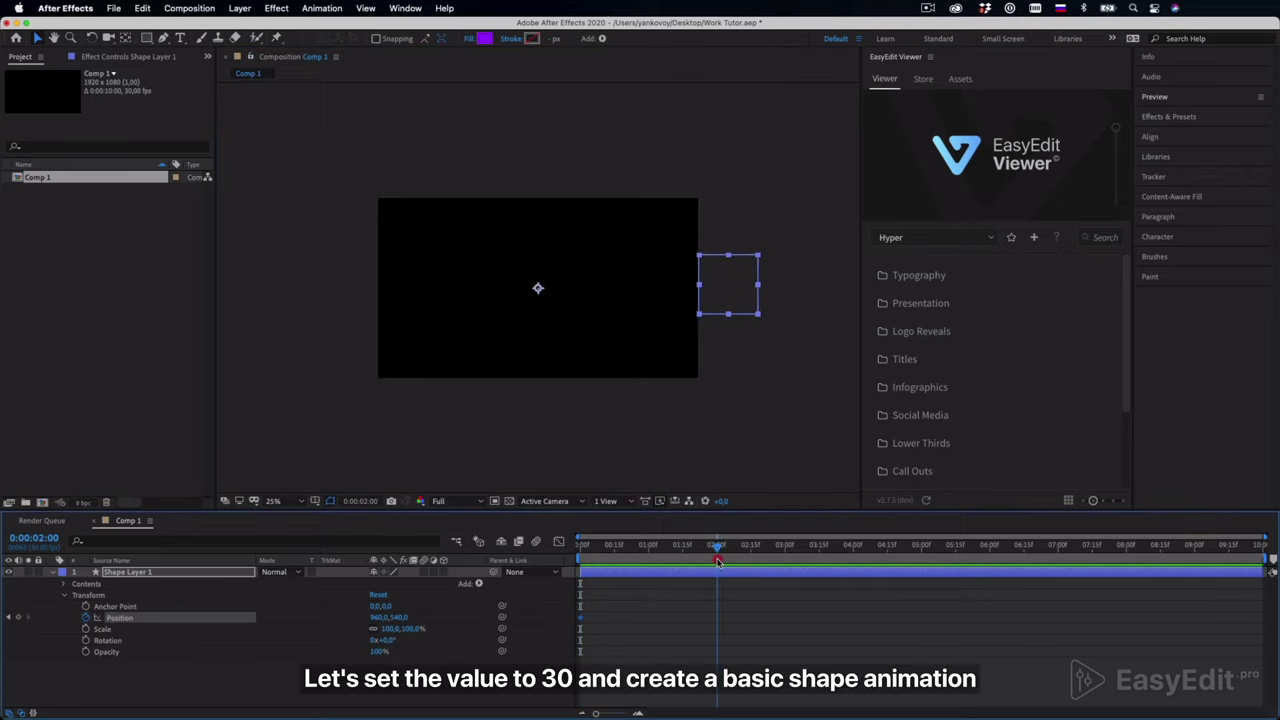
pyautogui.moveTo(737, 303); pyautogui.dragTo(356, 315)
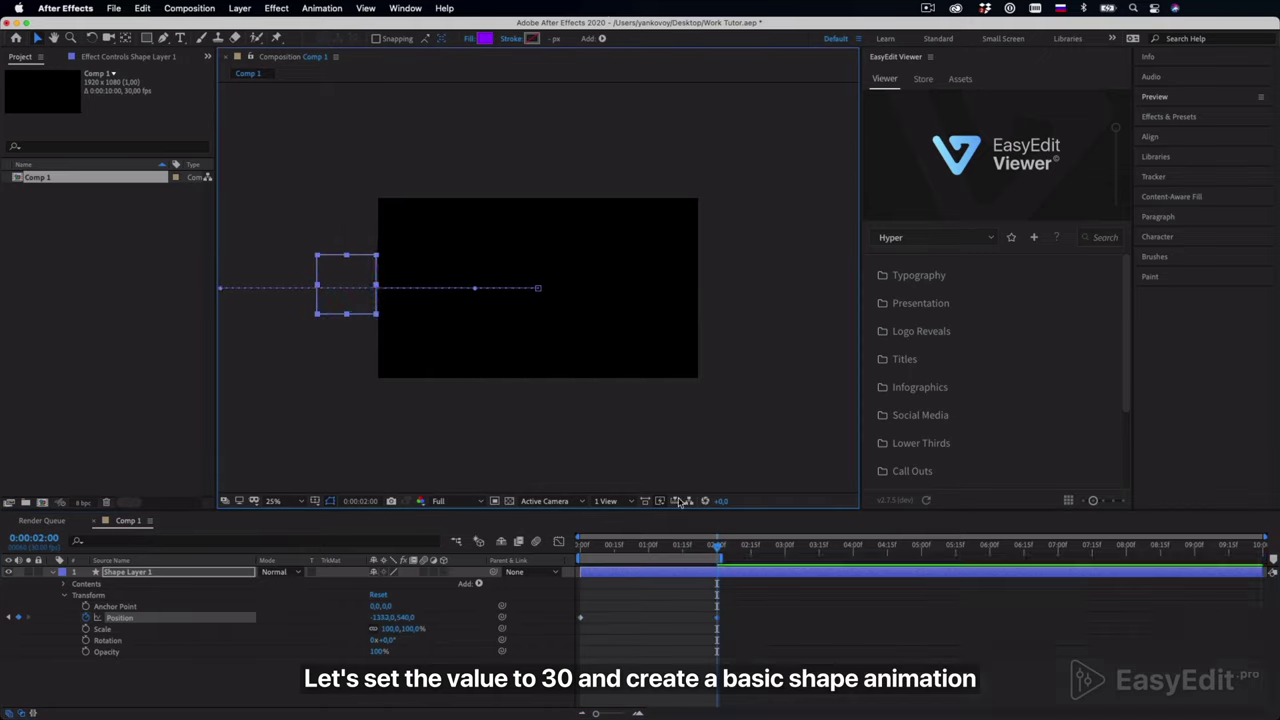
pyautogui.moveTo(716, 548); pyautogui.dragTo(582, 548)
# Fit the comp in the viewer and preview the two-second slide.
pyautogui.press('space')
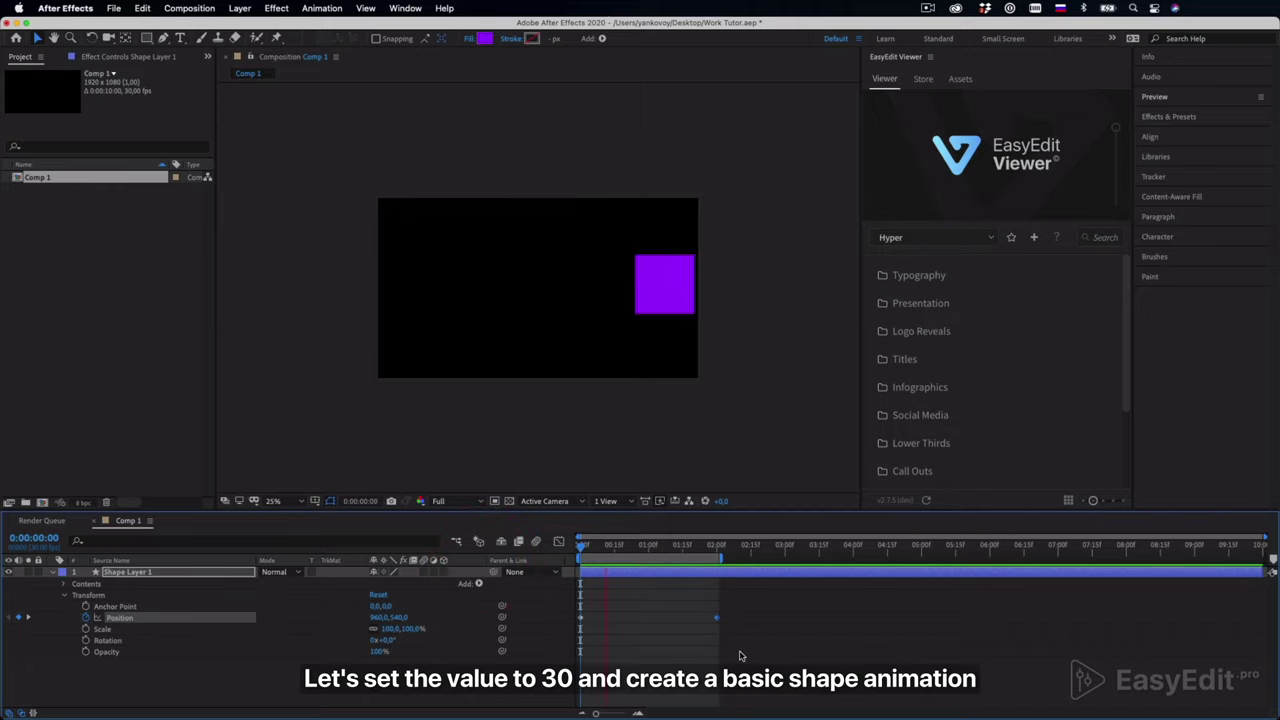
pyautogui.click(285, 500)
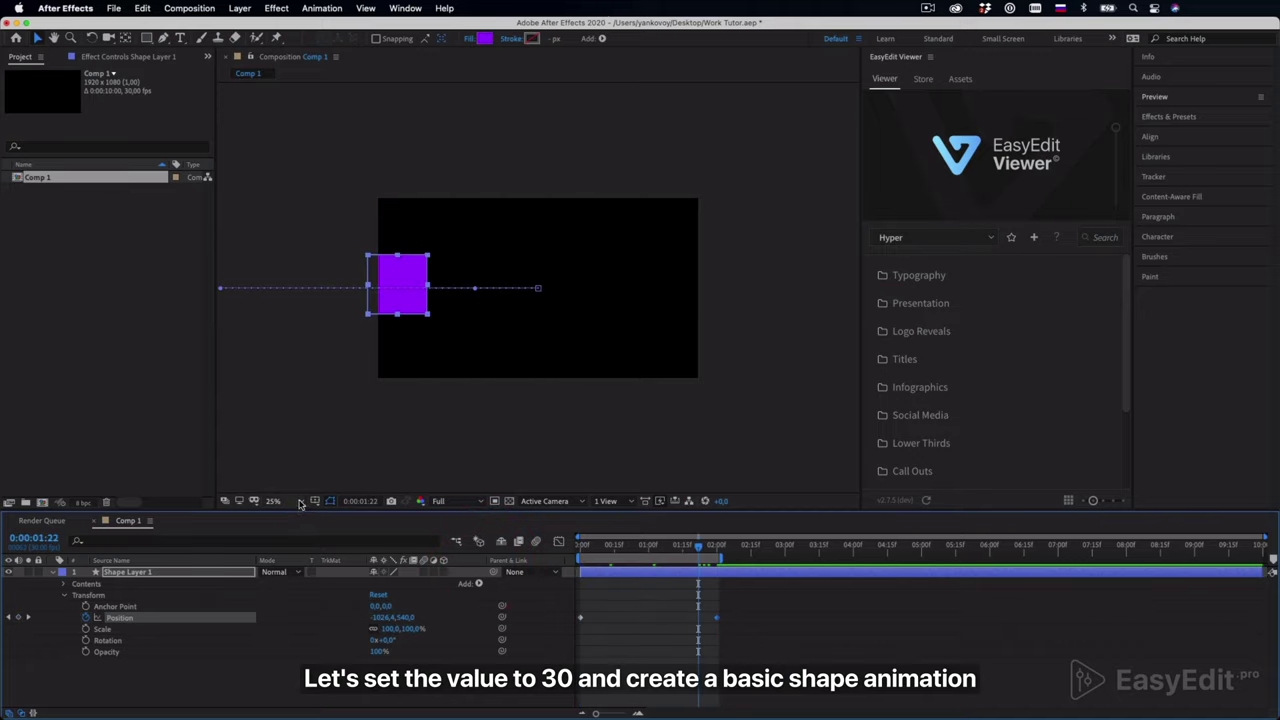
pyautogui.click(299, 278)
pyautogui.press('space')
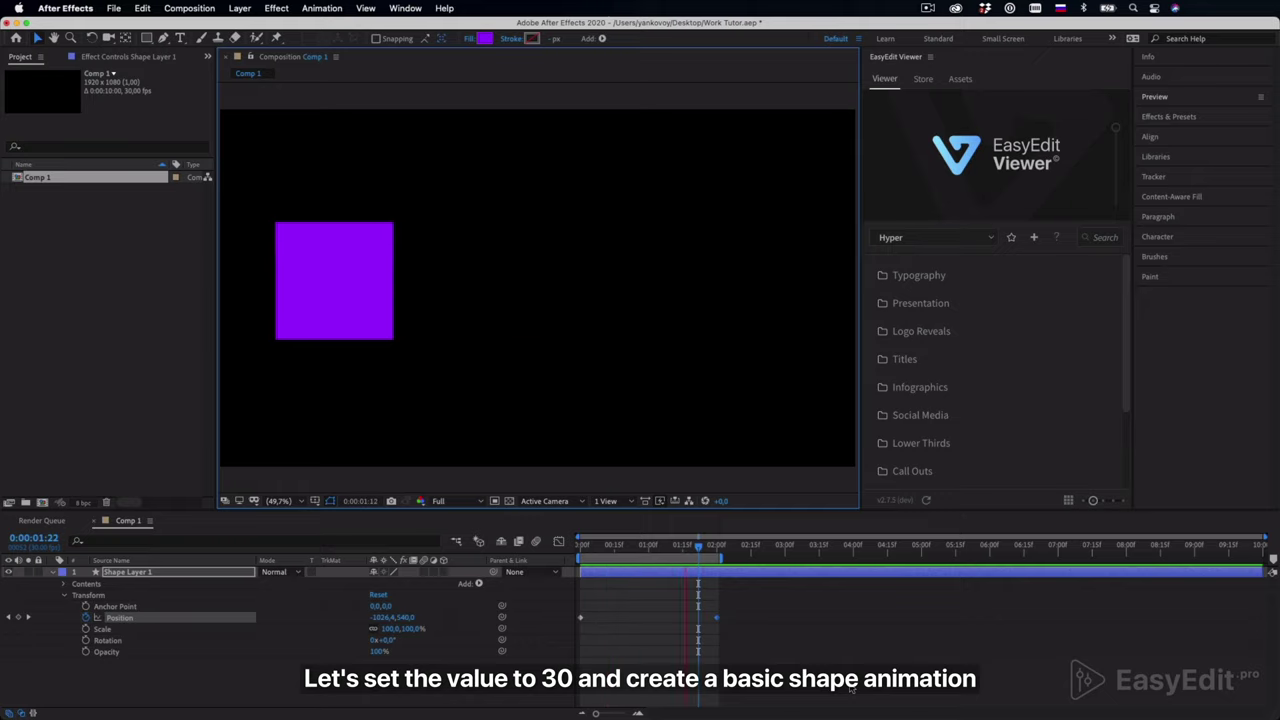
pyautogui.press('space')
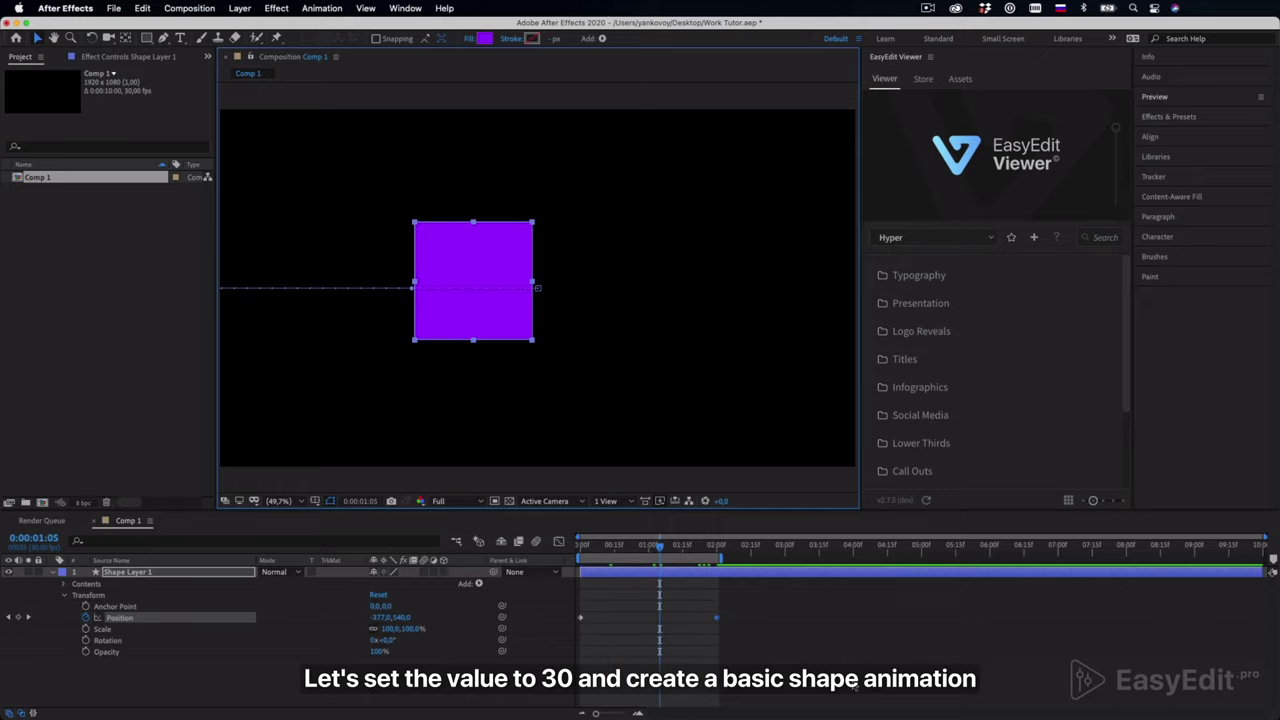
pyautogui.click(204, 10)
# Change Comp 1's frame rate to 15 fps and preview the animation.
pyautogui.click(214, 48)
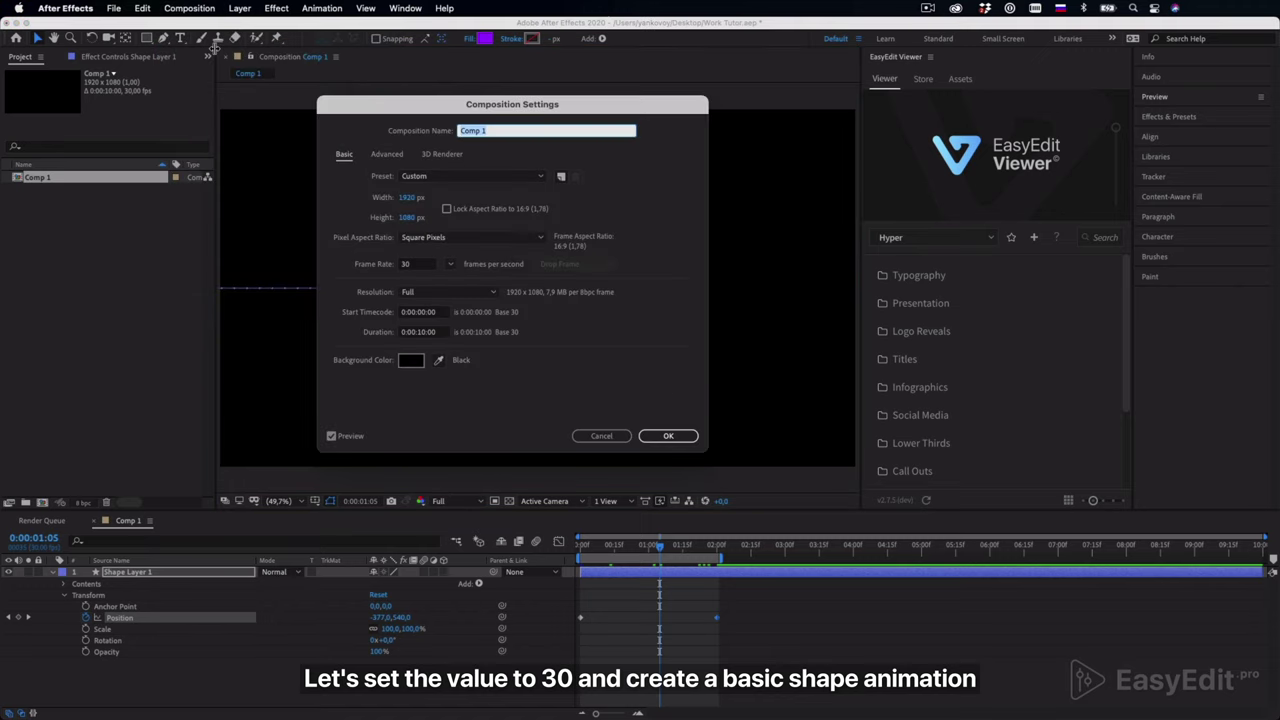
pyautogui.click(455, 266)
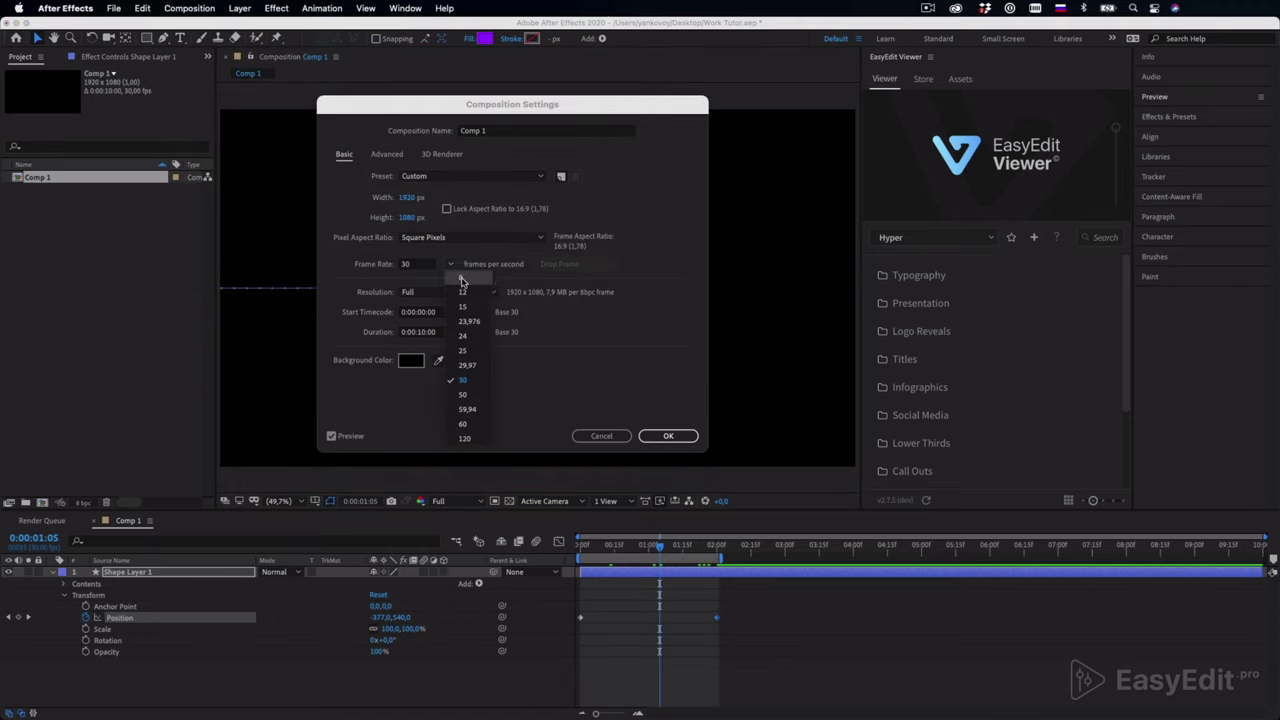
pyautogui.click(465, 312)
pyautogui.click(646, 431)
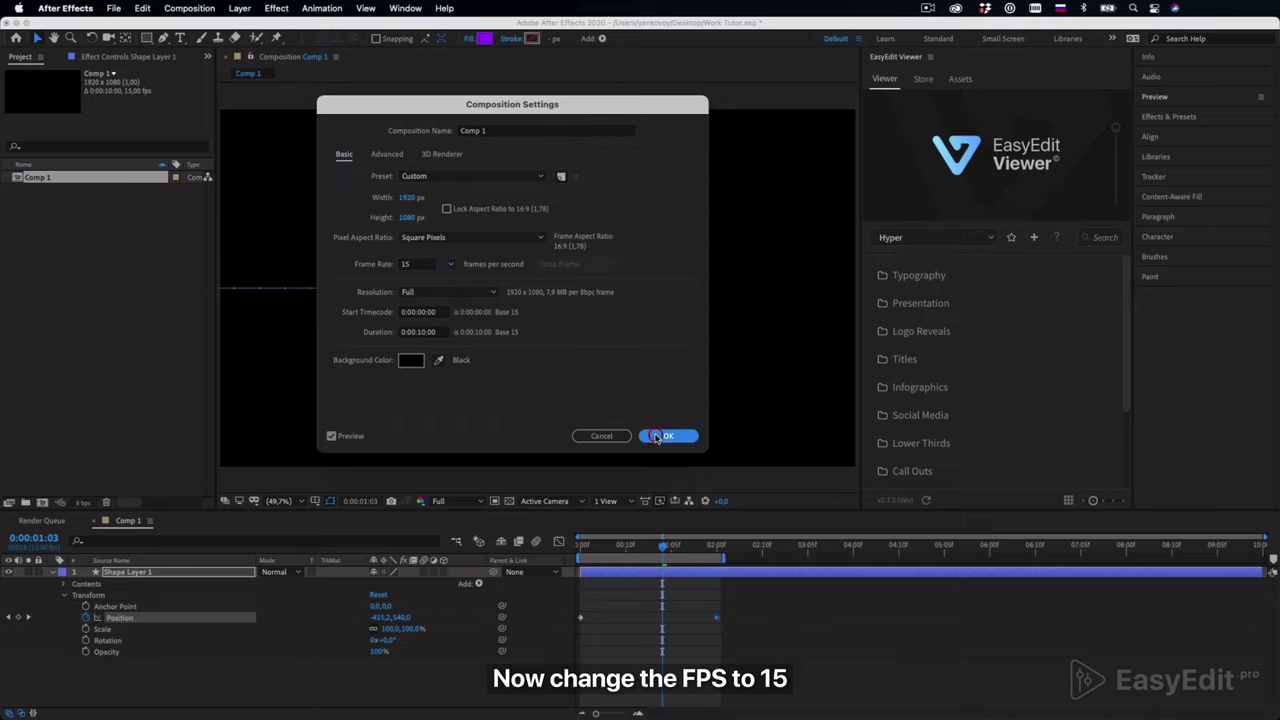
pyautogui.press('space')
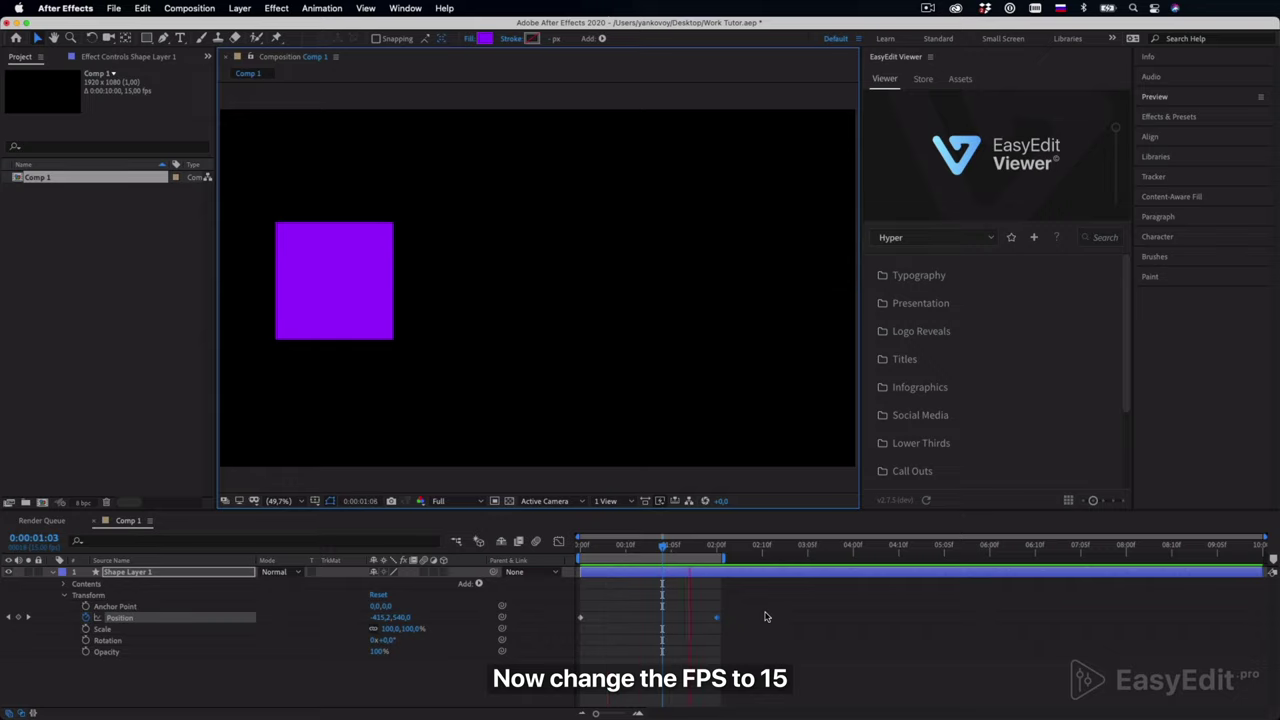
pyautogui.press('space')
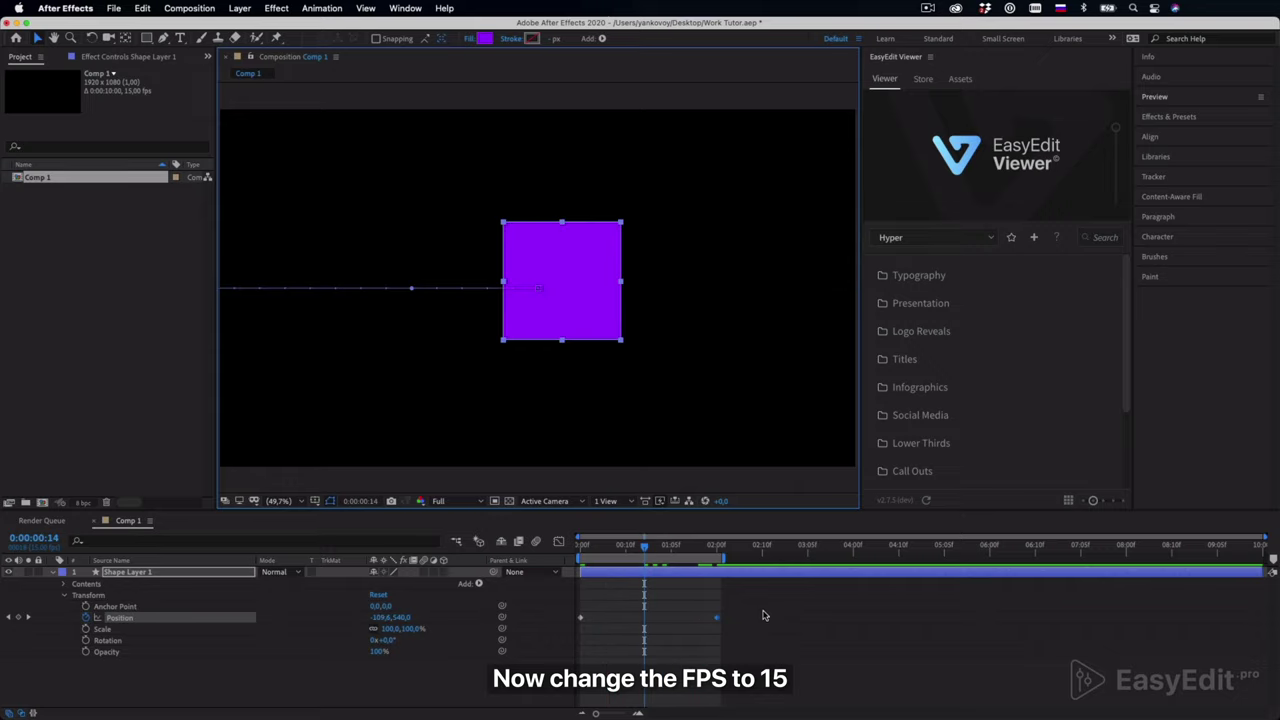
# Lower Comp 1's frame rate to 8 fps and preview it.
pyautogui.click(207, 9)
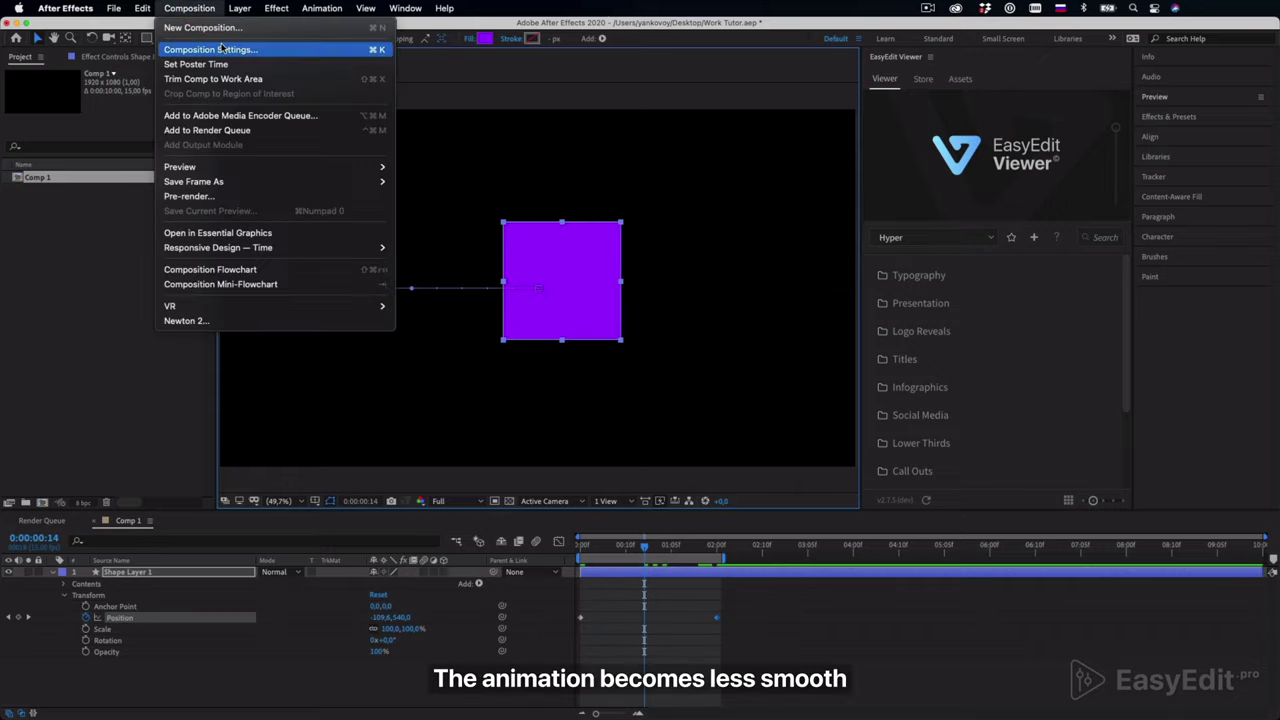
pyautogui.click(215, 48)
pyautogui.click(451, 266)
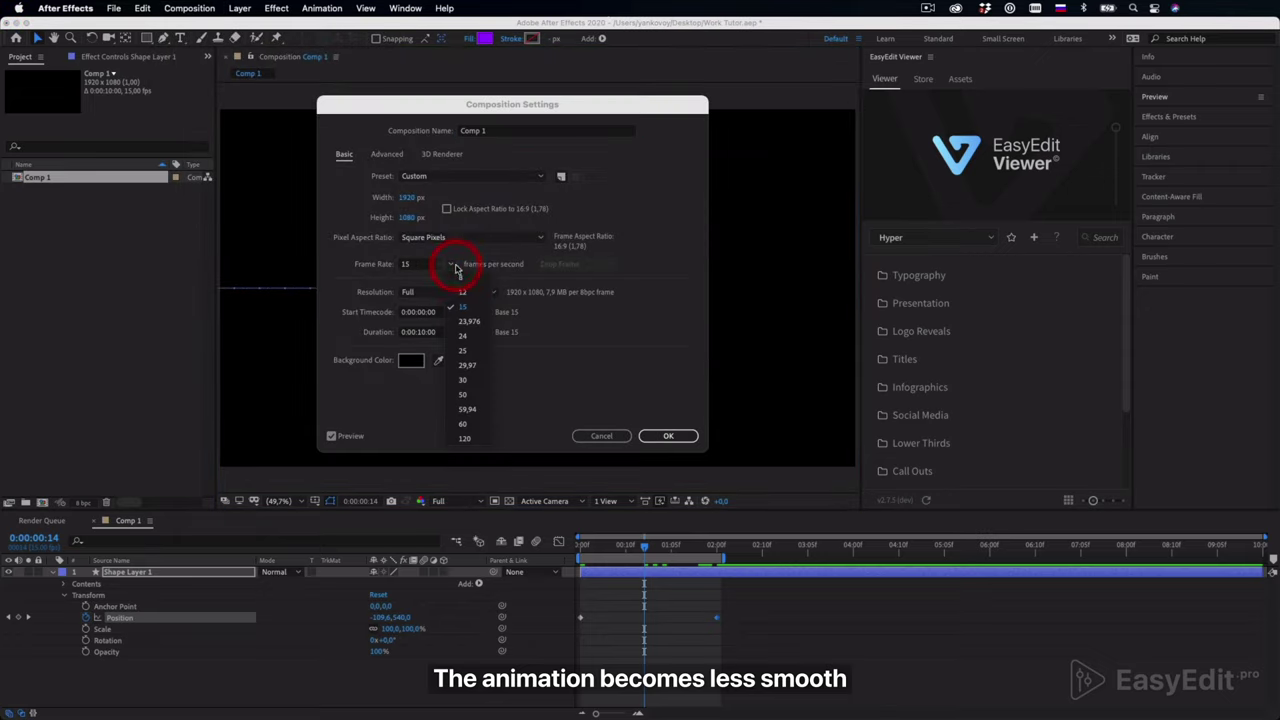
pyautogui.click(464, 285)
pyautogui.click(661, 436)
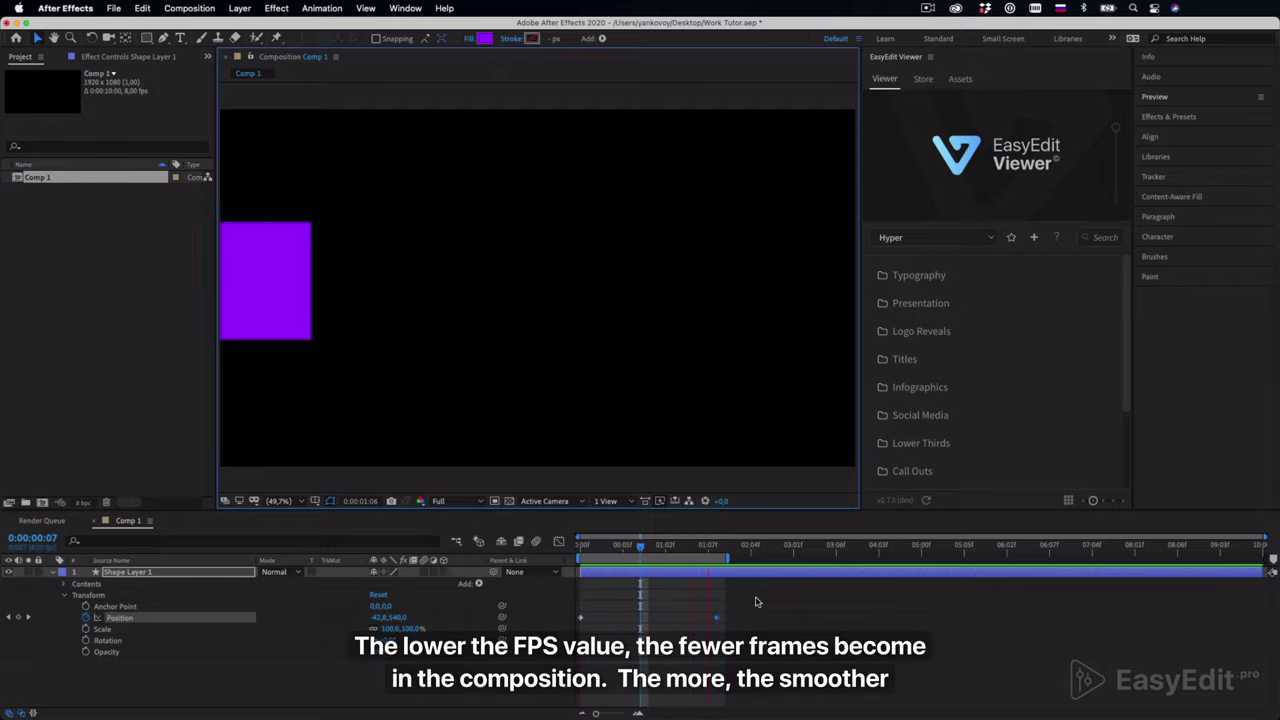
pyautogui.press('space')
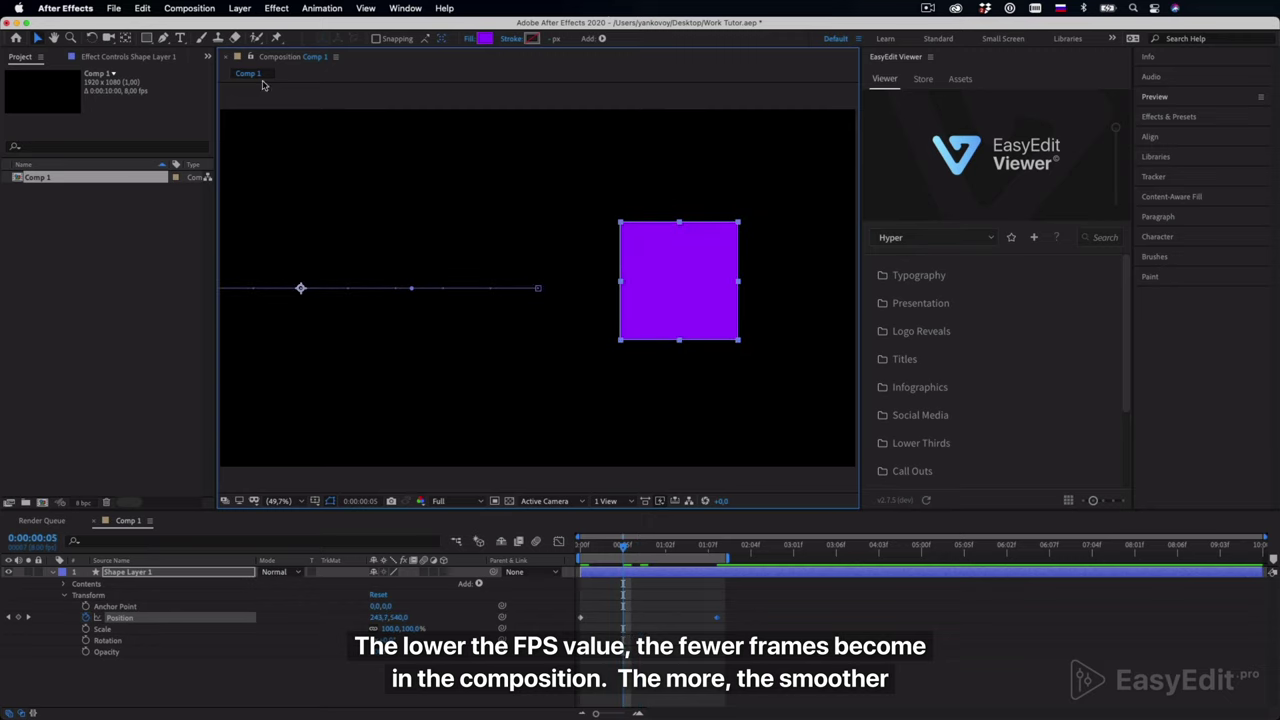
# Set Comp 1's frame rate to 60 fps and deselect the square's shape layer.
pyautogui.click(189, 8)
pyautogui.click(200, 49)
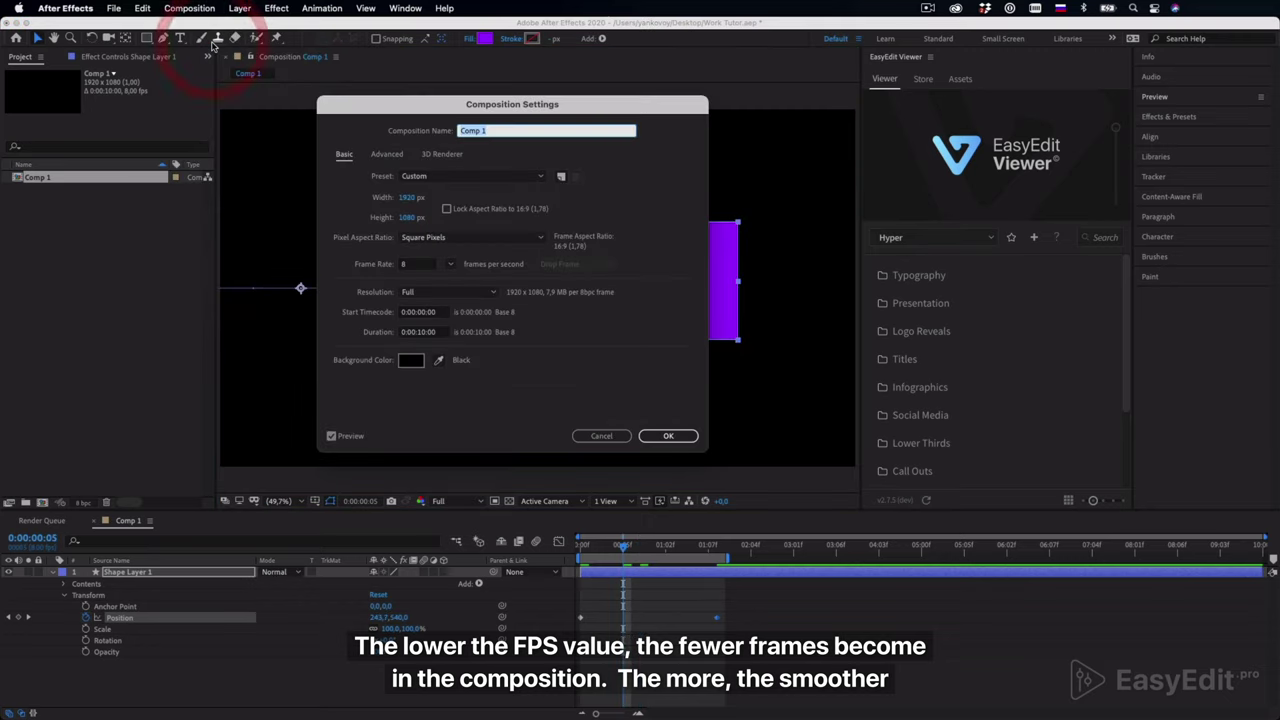
pyautogui.click(450, 264)
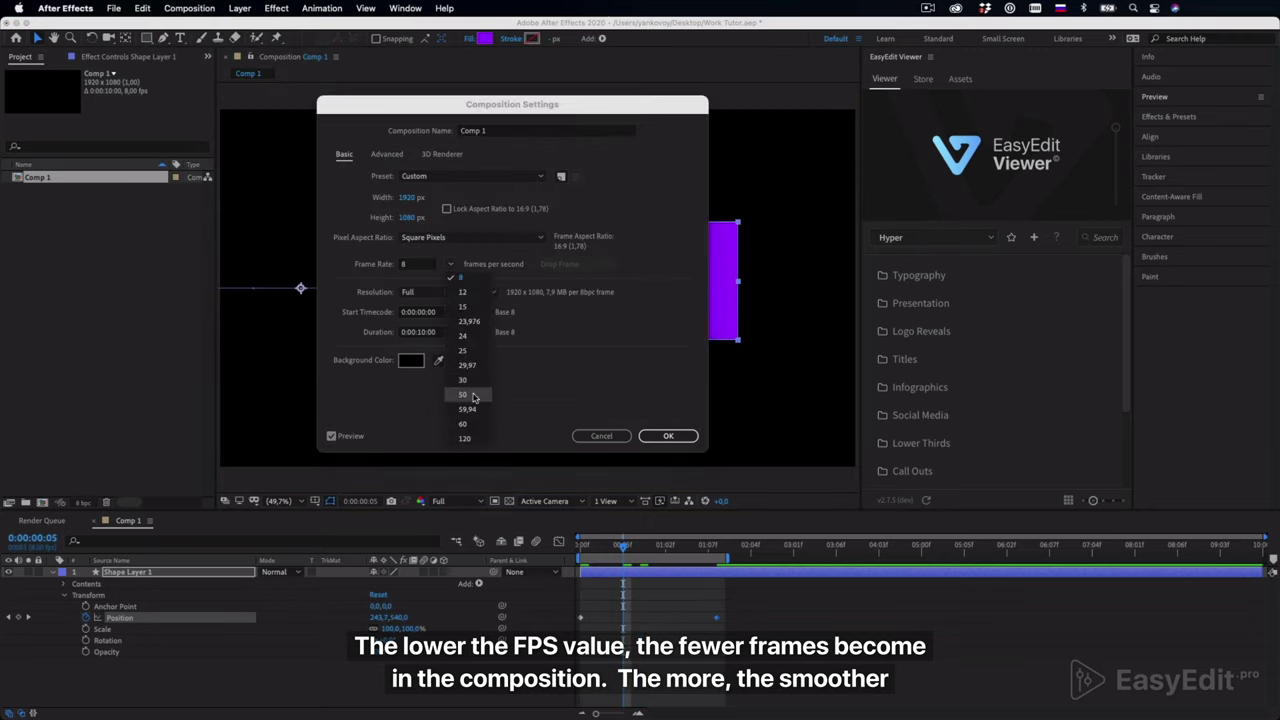
pyautogui.click(463, 424)
pyautogui.click(667, 435)
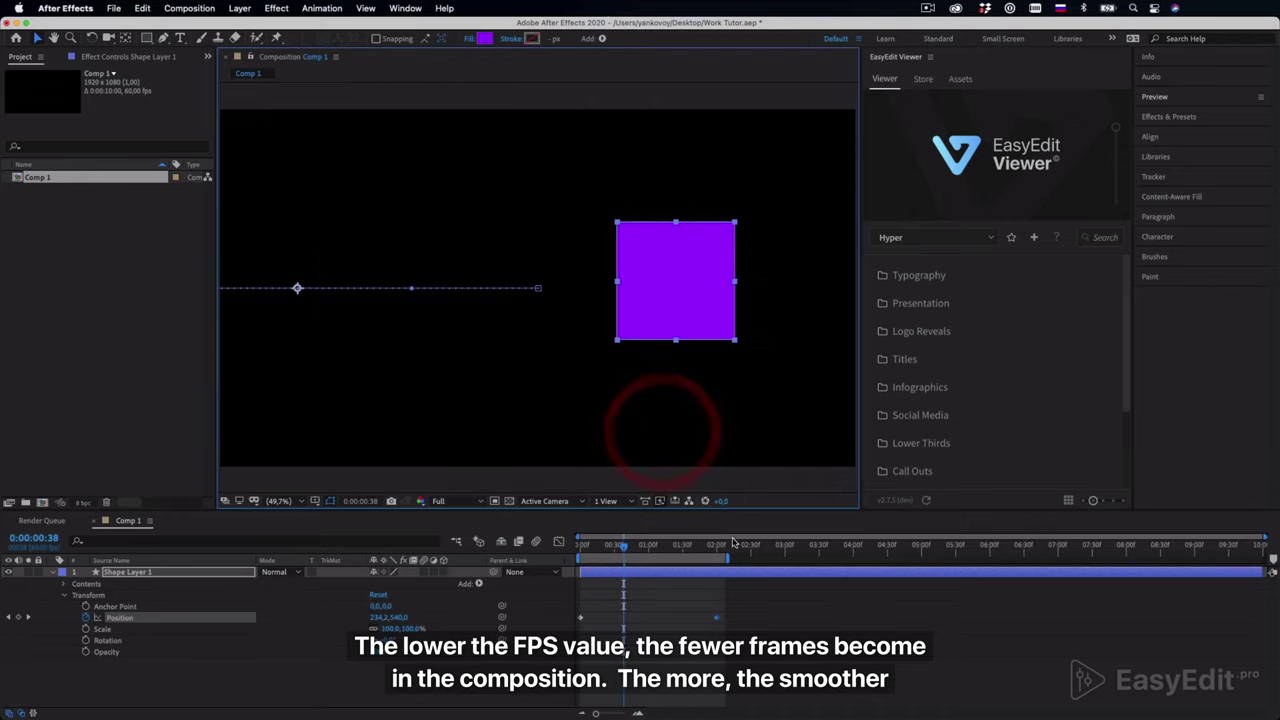
pyautogui.click(724, 617)
# Preview and scrub through the PEOPLE MUST slide animation.
pyautogui.press('space')
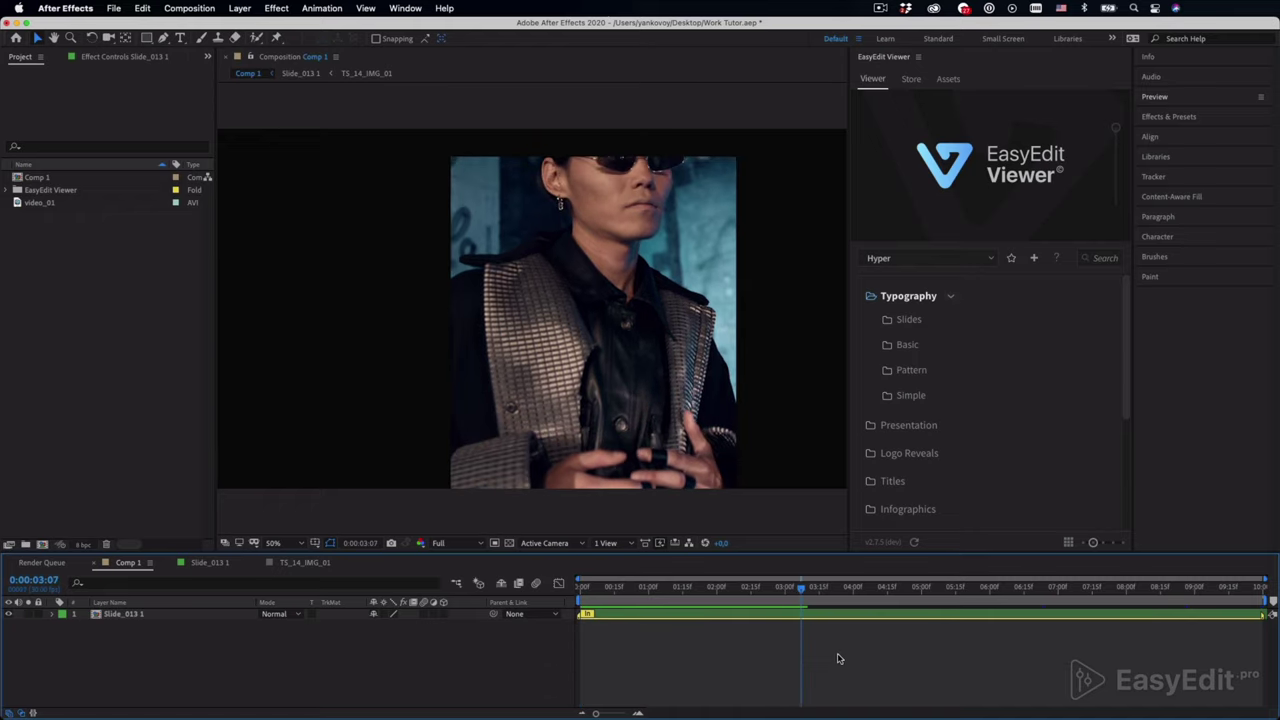
pyautogui.moveTo(849, 597); pyautogui.dragTo(921, 600)
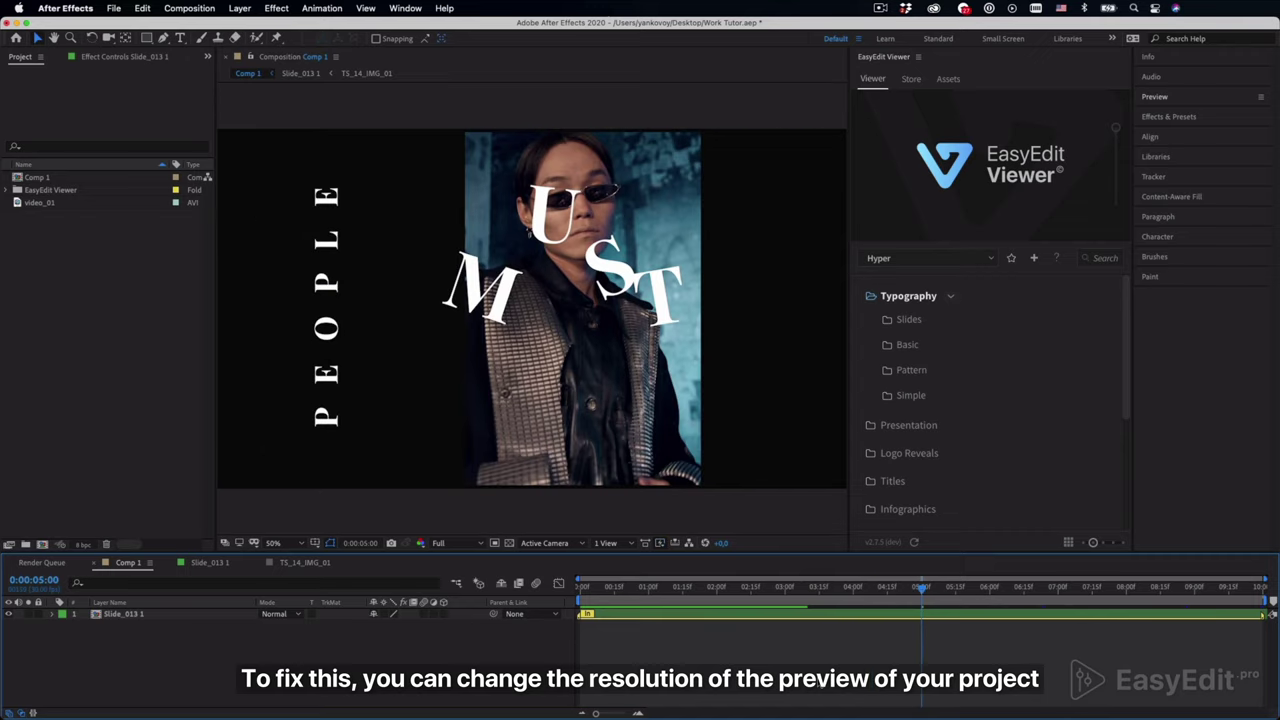
pyautogui.scroll(2, 521, 502)
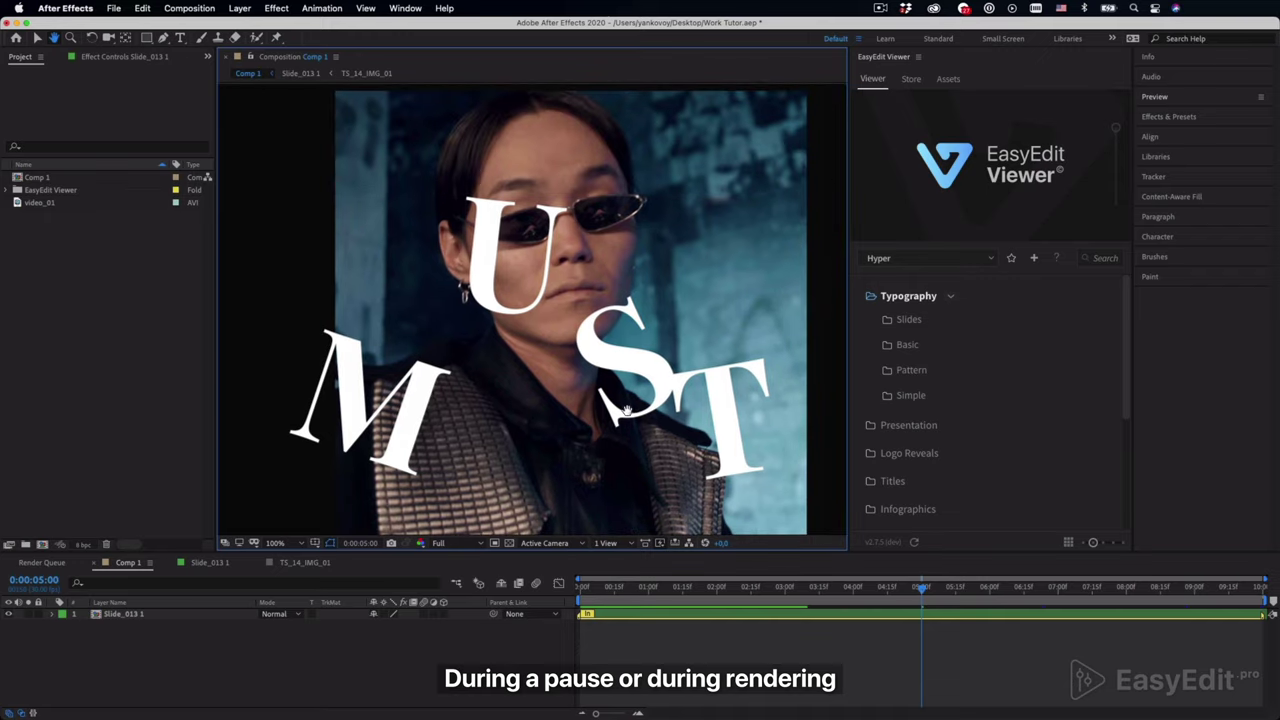
# Lower the viewer resolution from Full to Half, then to Third.
pyautogui.click(455, 543)
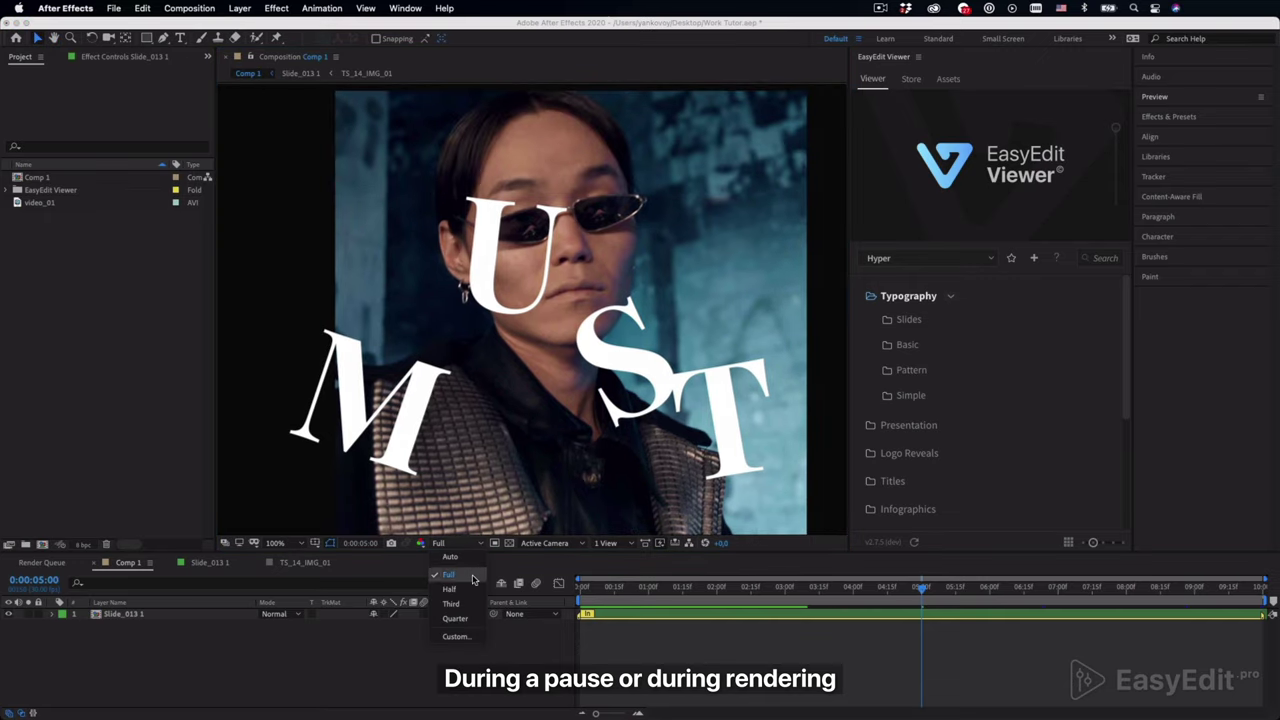
pyautogui.click(470, 589)
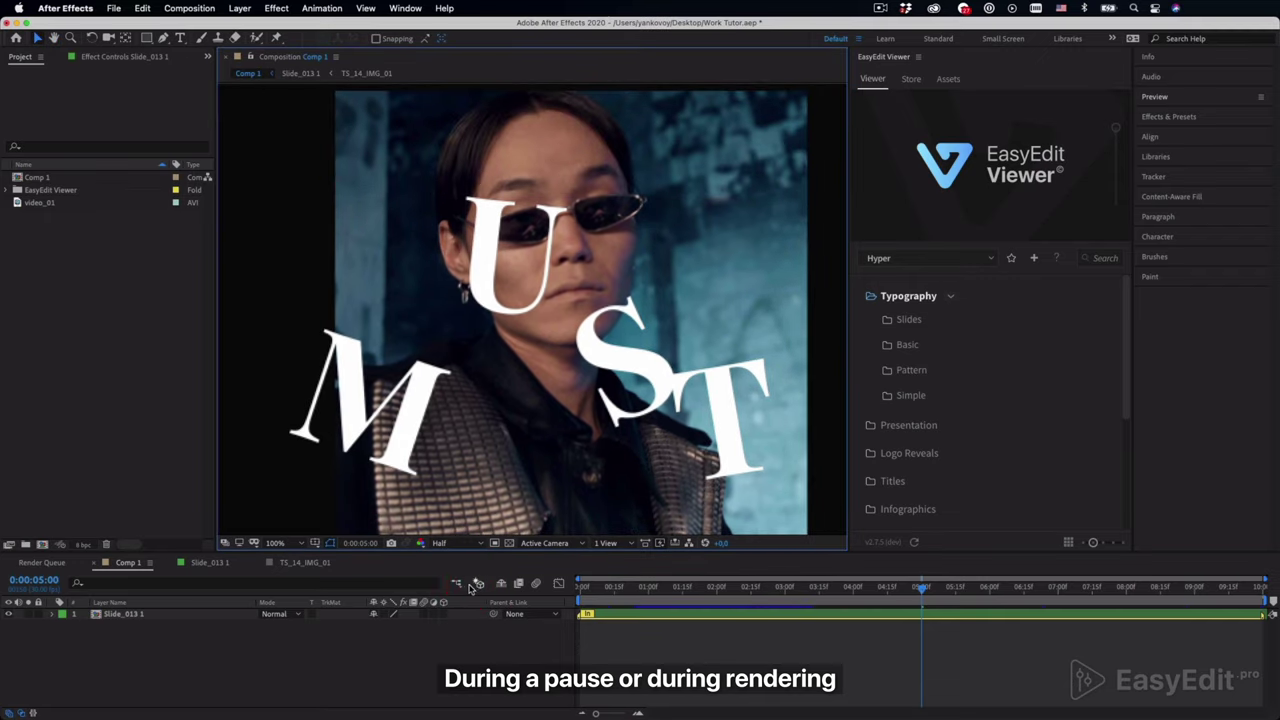
pyautogui.click(455, 543)
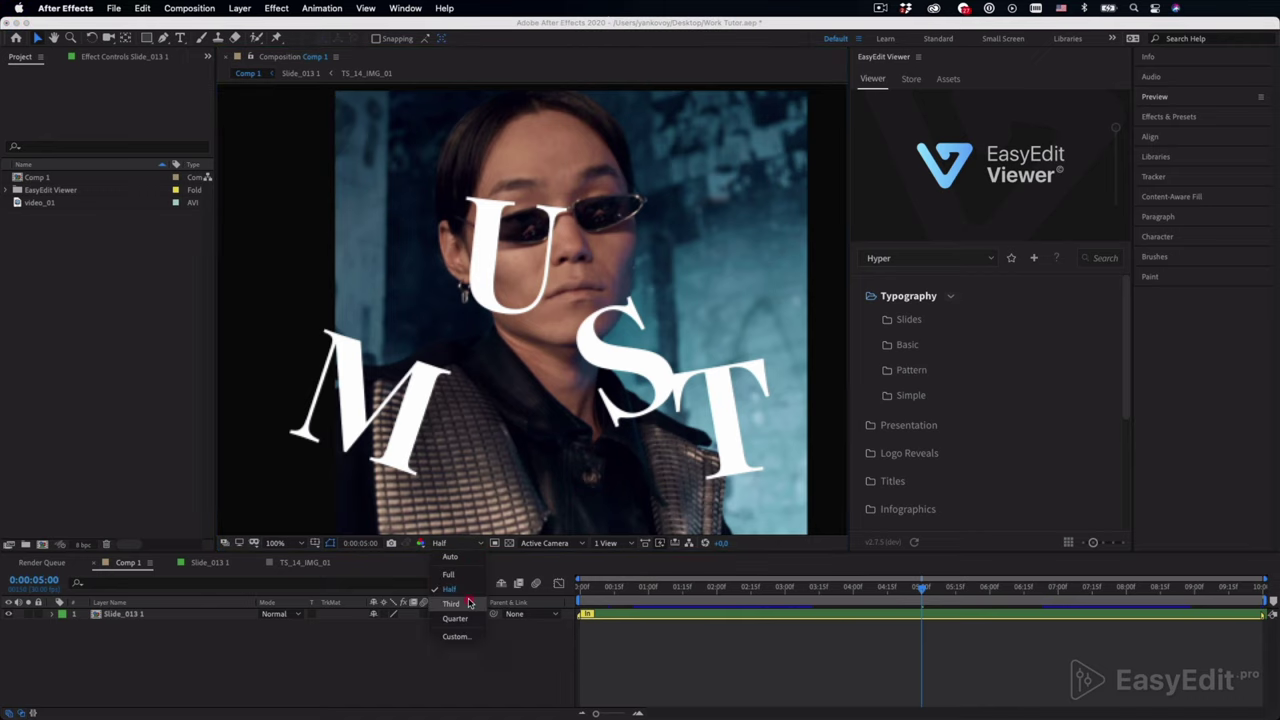
pyautogui.click(469, 602)
pyautogui.scroll(3, 630, 250)
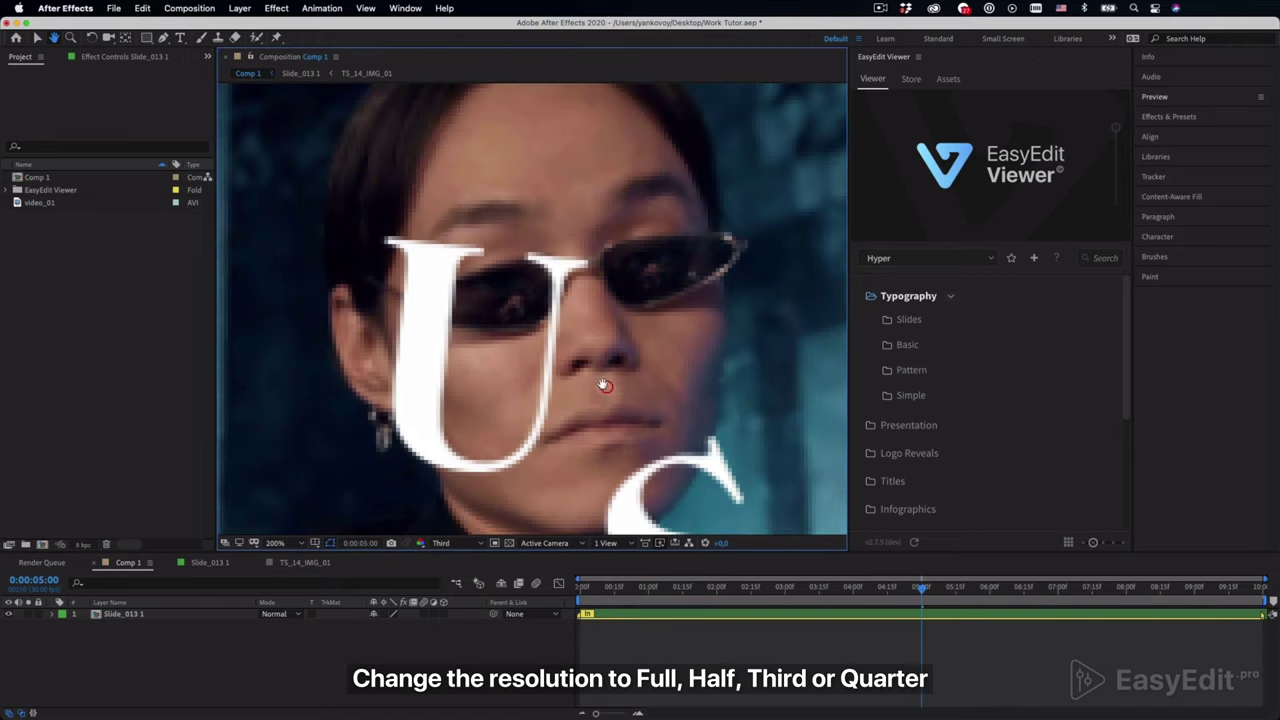
pyautogui.scroll(-2, 524, 288)
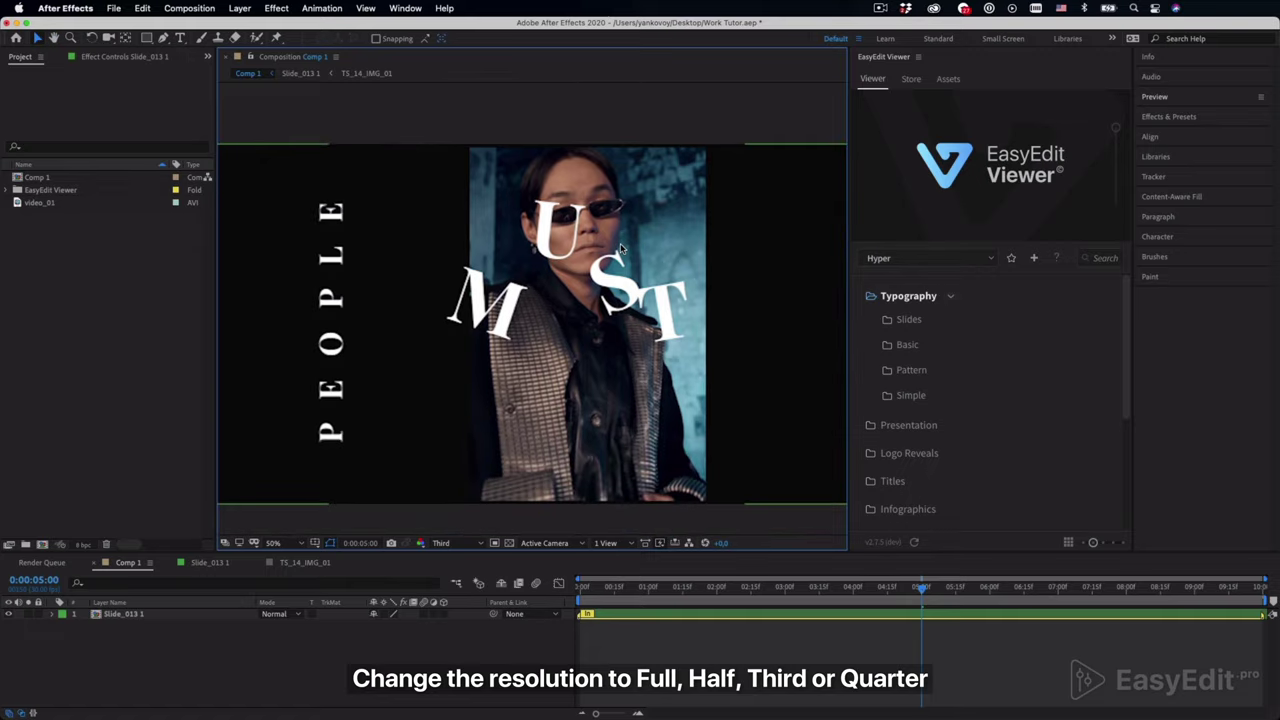
# Set the Preview panel resolution to Third and play a test preview.
pyautogui.click(1157, 97)
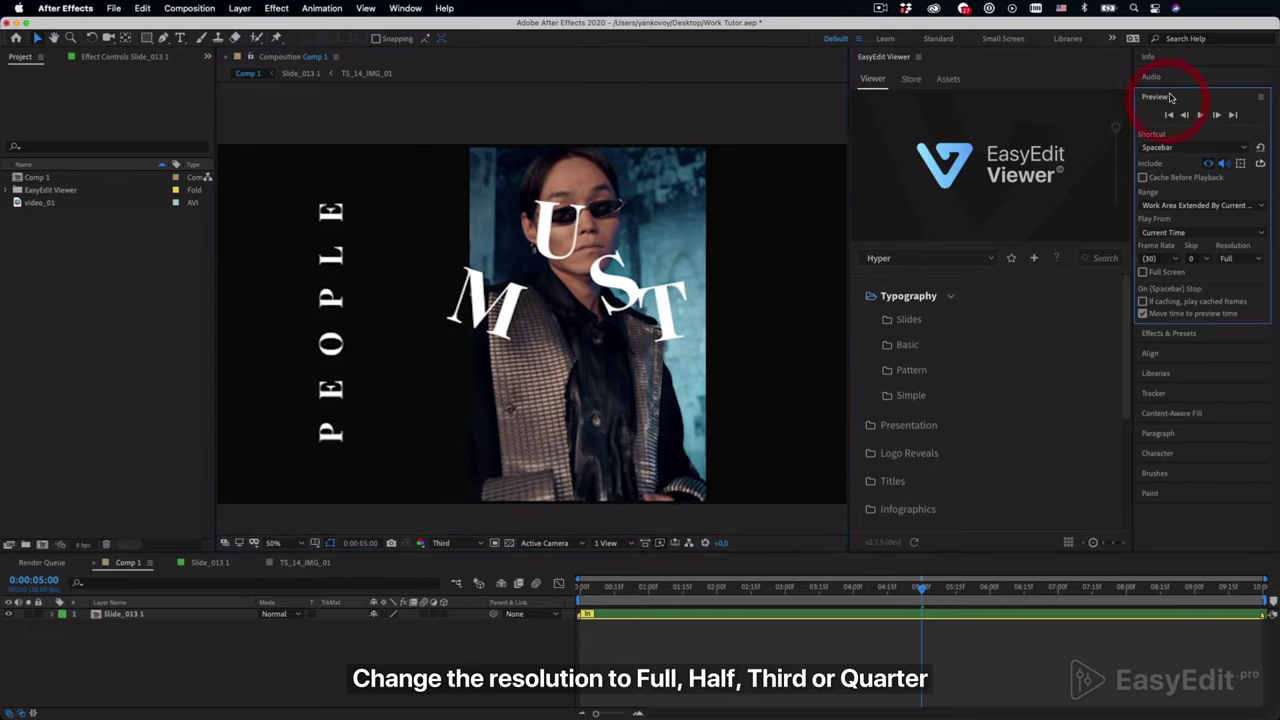
pyautogui.click(1248, 262)
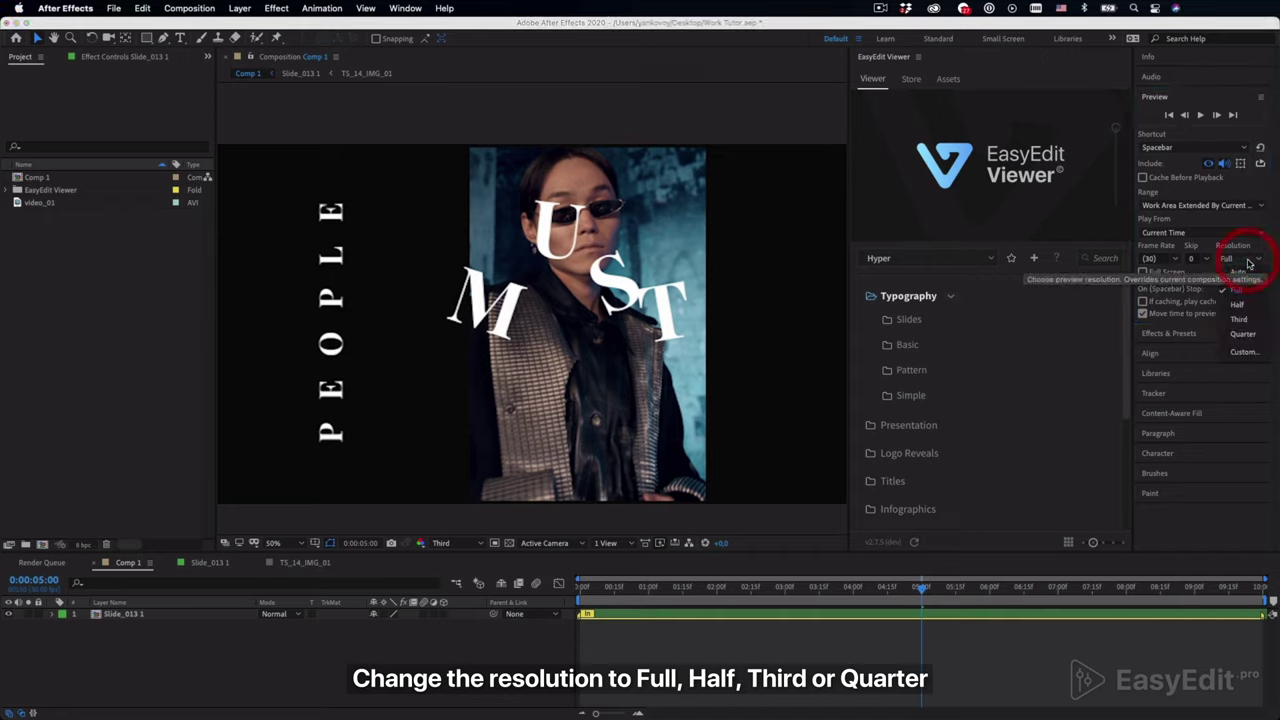
pyautogui.click(1240, 320)
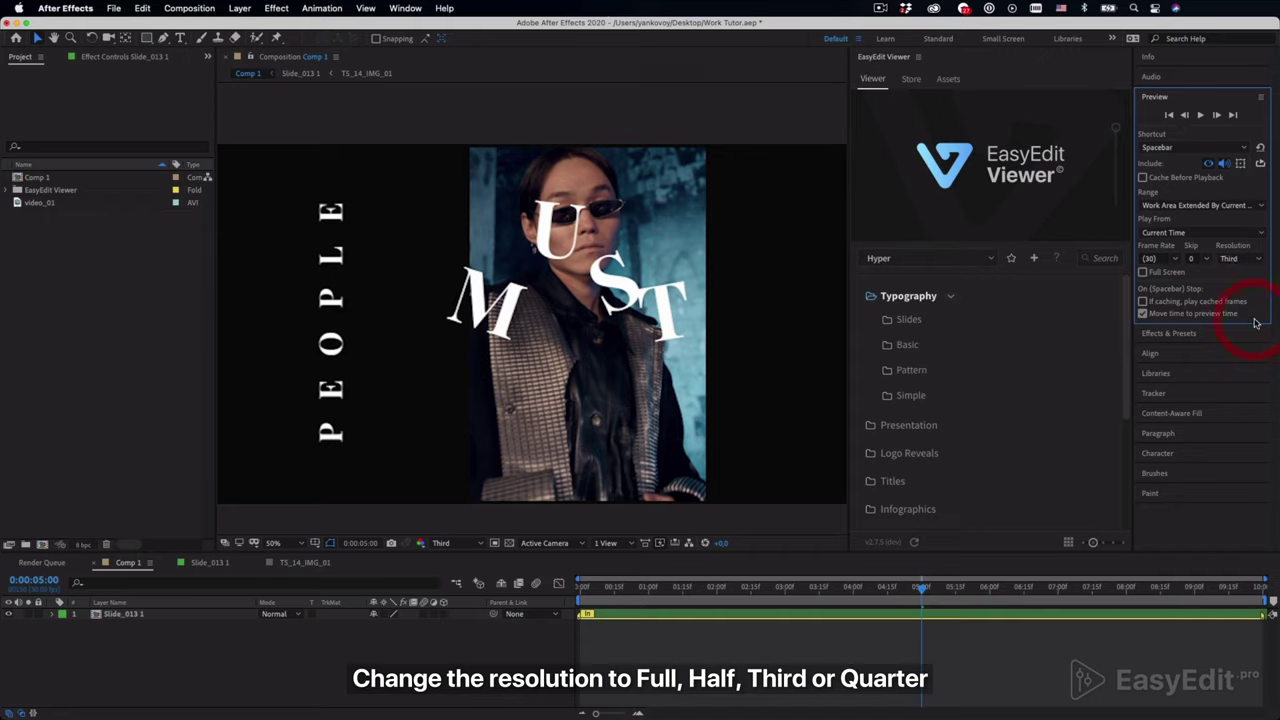
pyautogui.moveTo(928, 585); pyautogui.dragTo(455, 590)
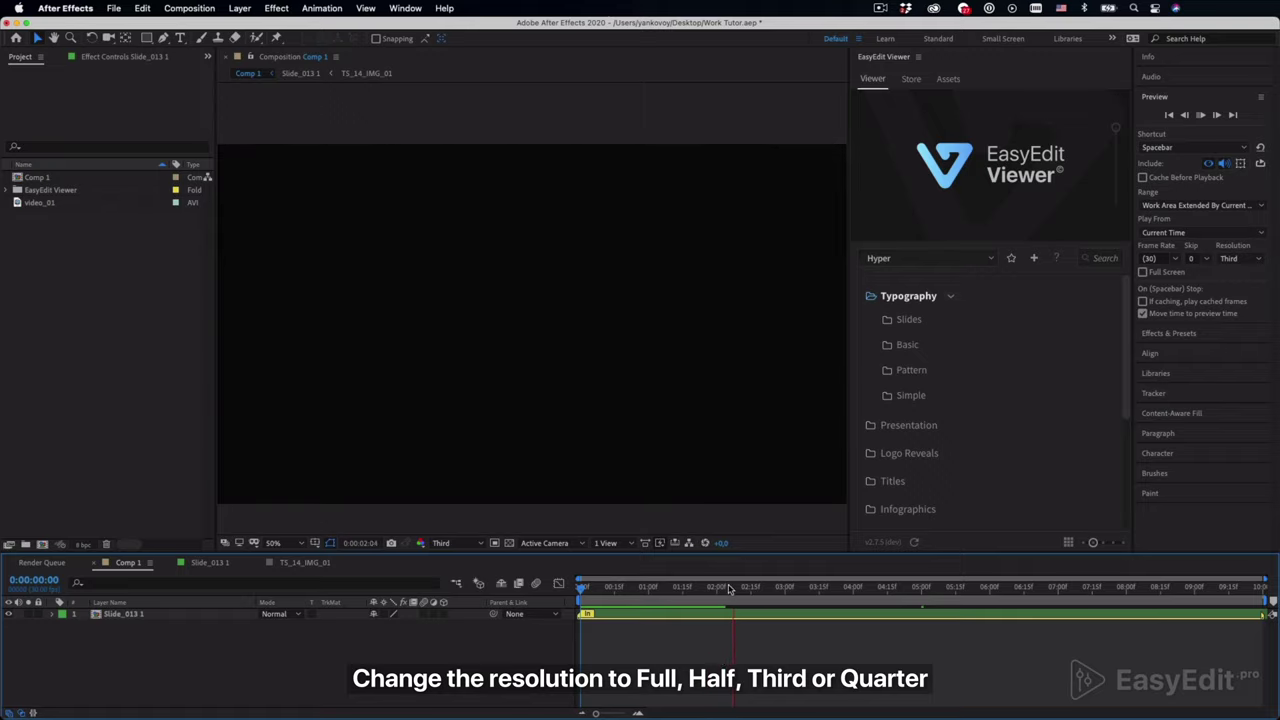
pyautogui.press('space')
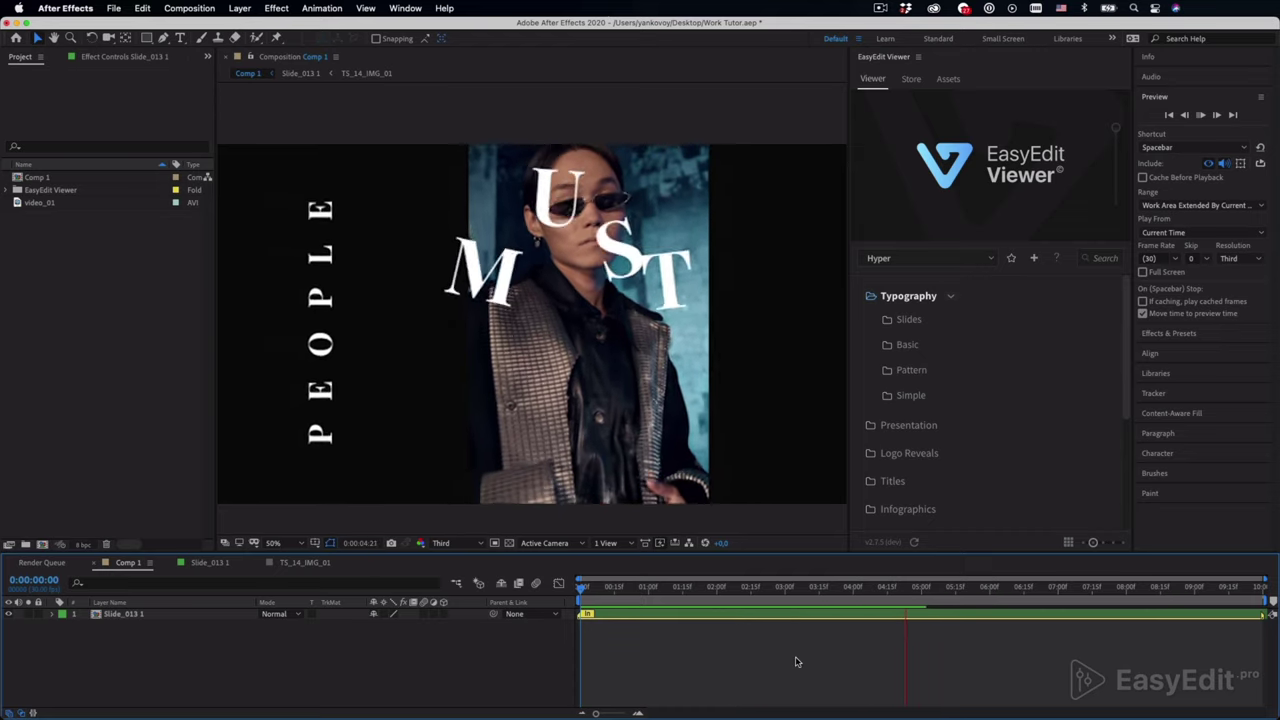
pyautogui.press('space')
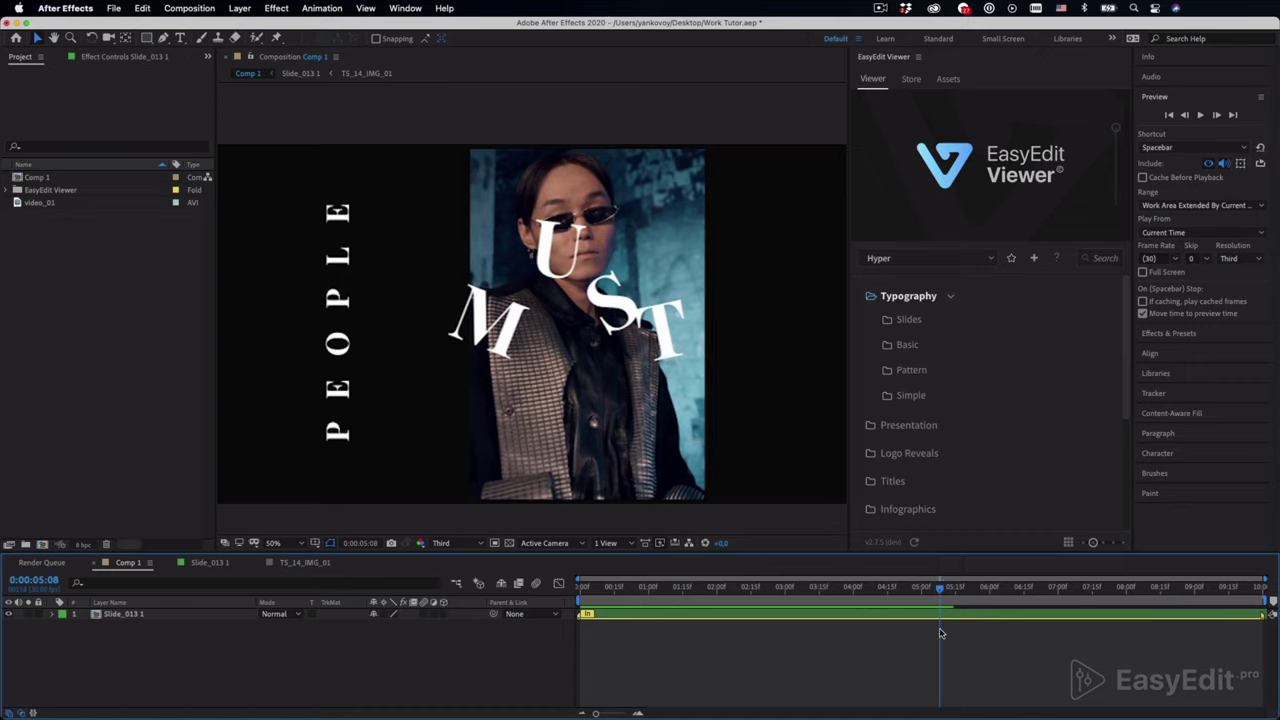
pyautogui.moveTo(940, 590); pyautogui.dragTo(923, 608)
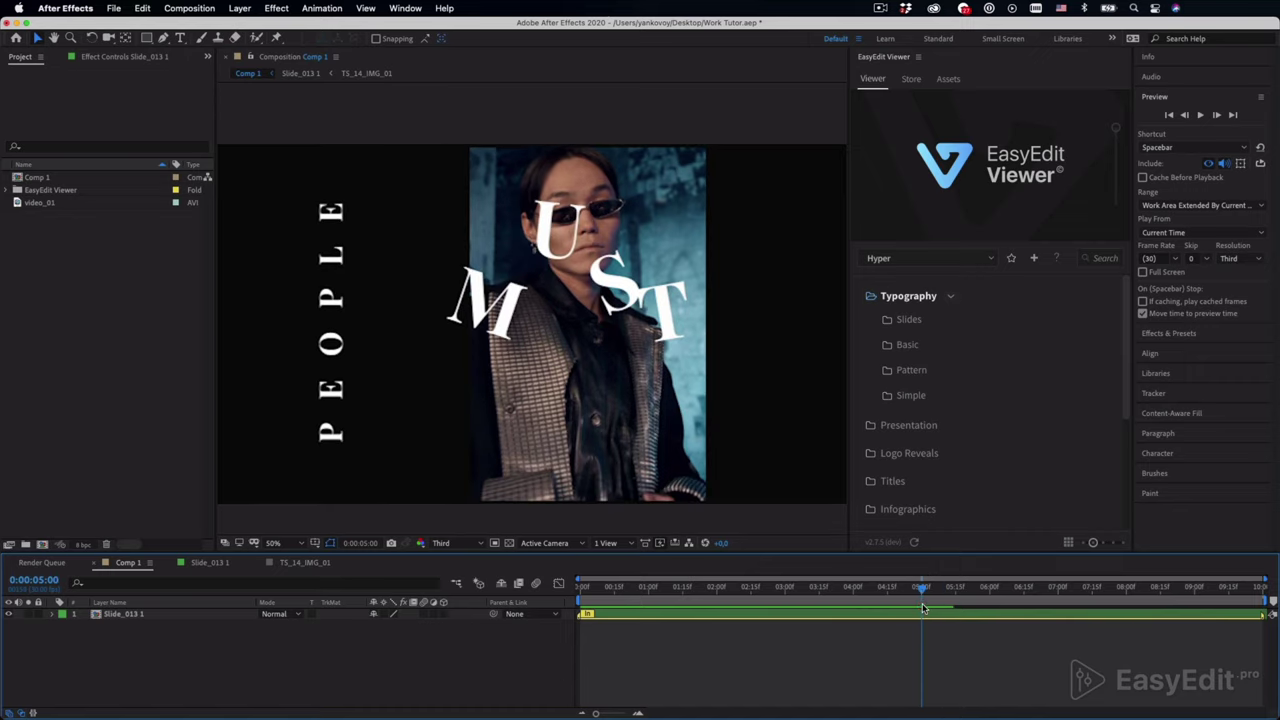
# Set the preview Skip option to 5 frames and return to the composition start.
pyautogui.click(1206, 259)
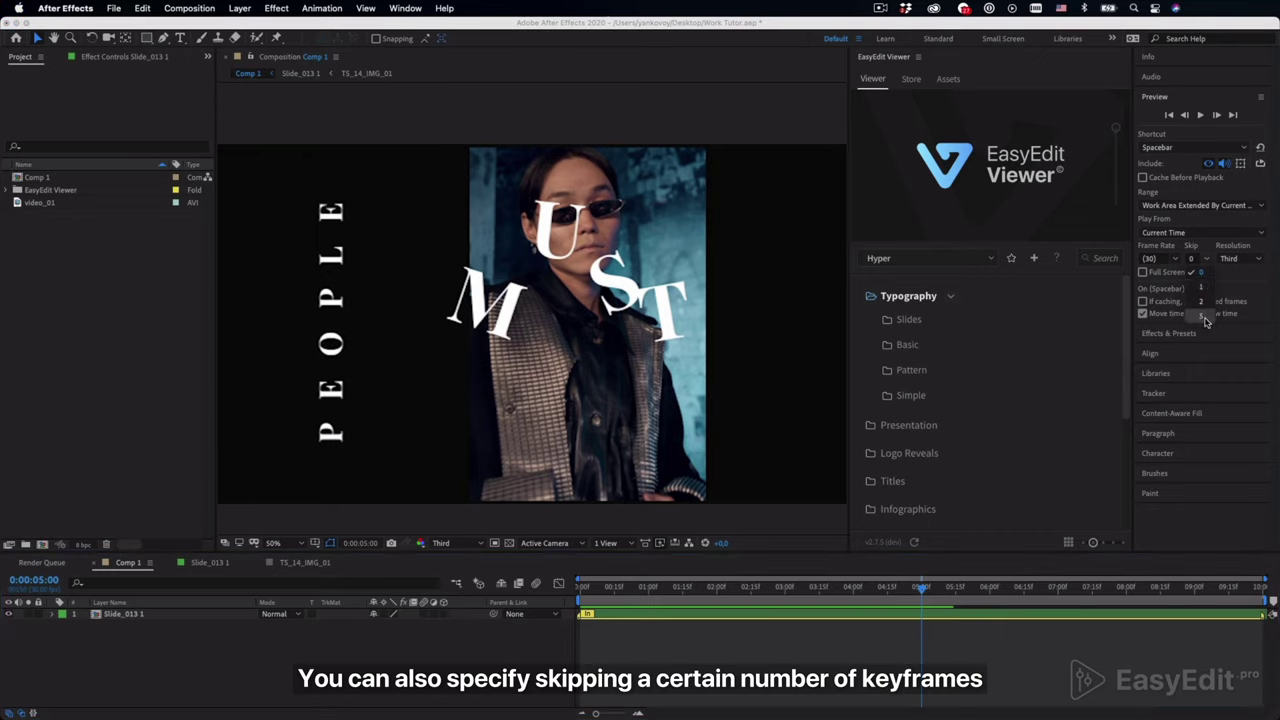
pyautogui.click(1204, 316)
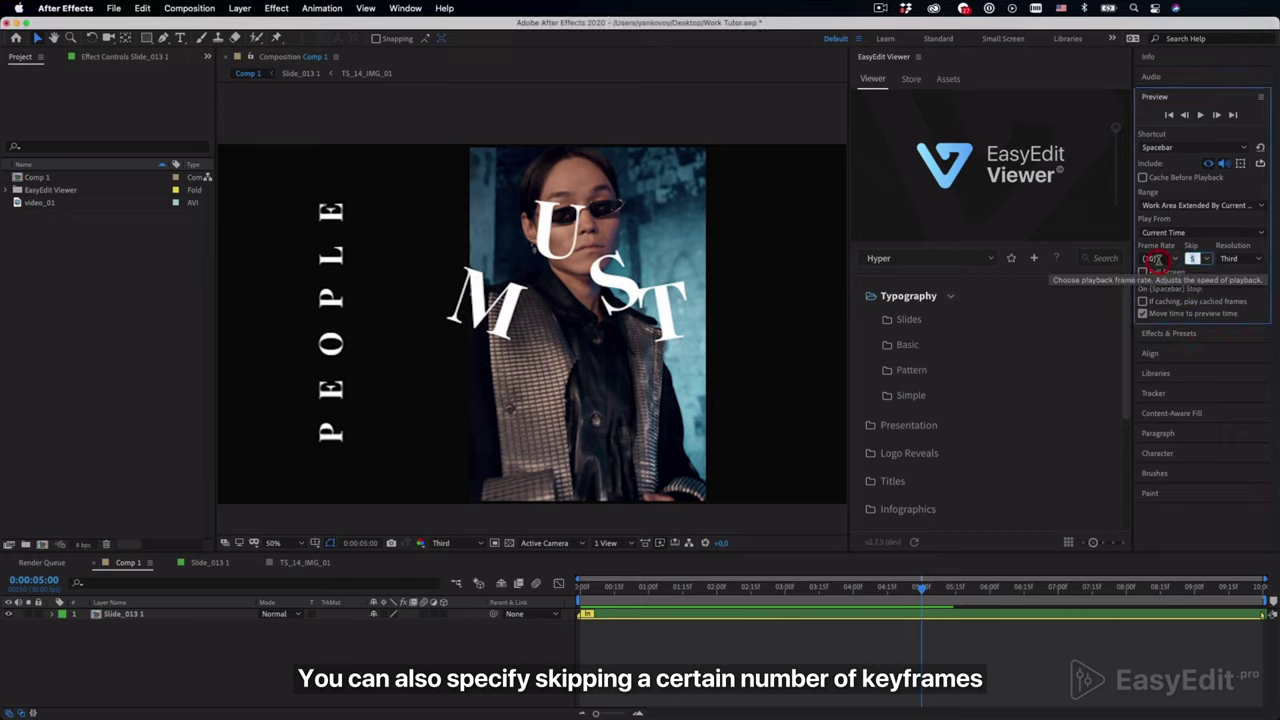
pyautogui.click(926, 600)
pyautogui.press('Home')
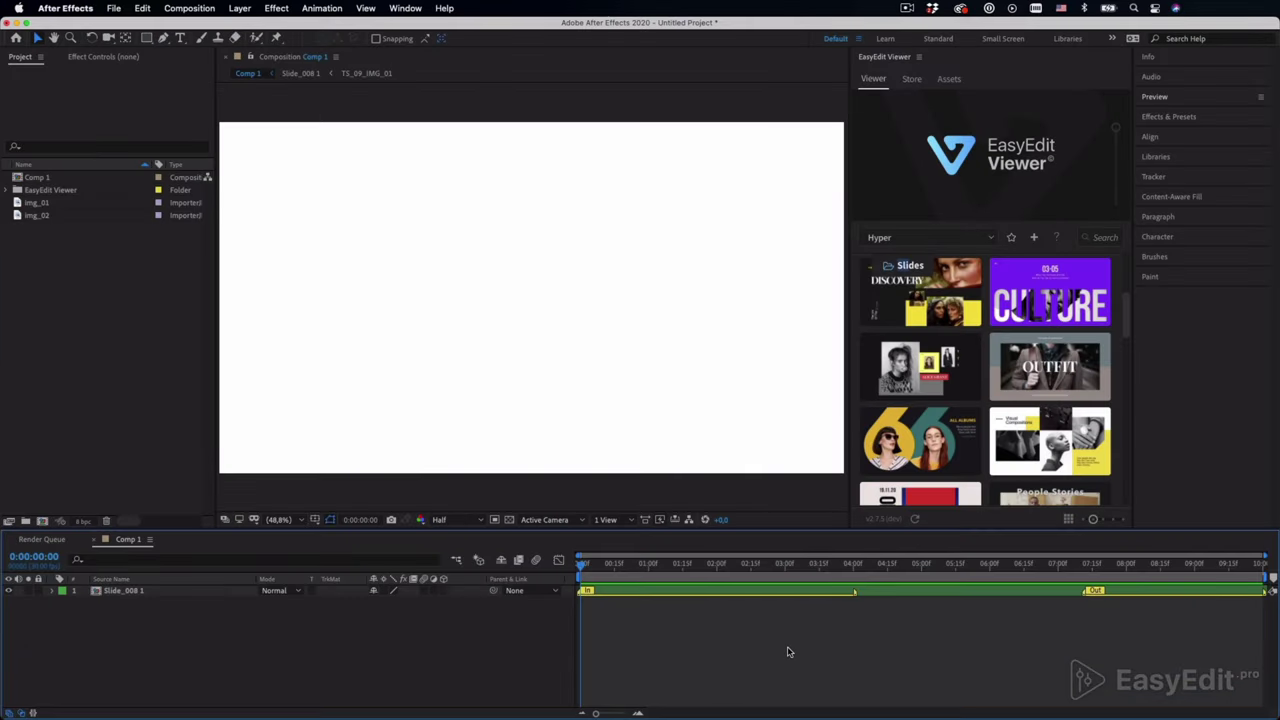
# Preview the NATURE slide template in Comp 1.
pyautogui.press('space')
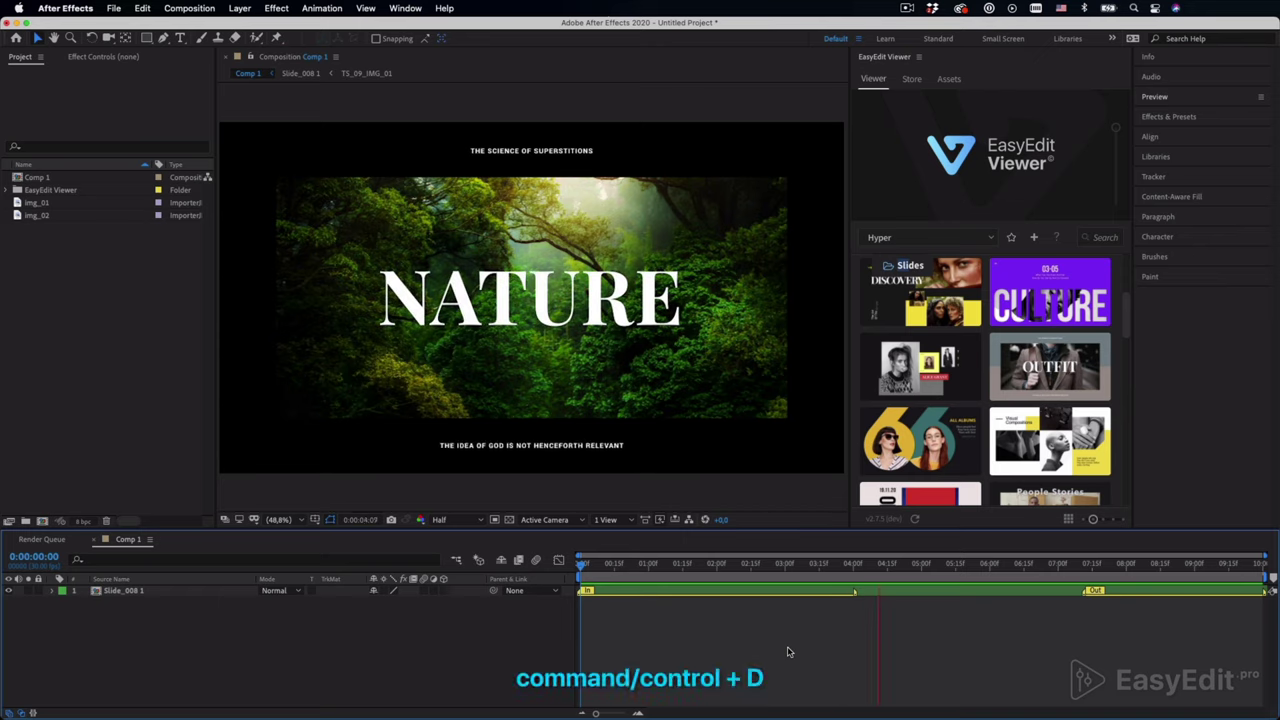
# Duplicate the Slide_008 1 layer and drill into its Placeholder_01 precomp with shy layers hidden.
pyautogui.press('space')
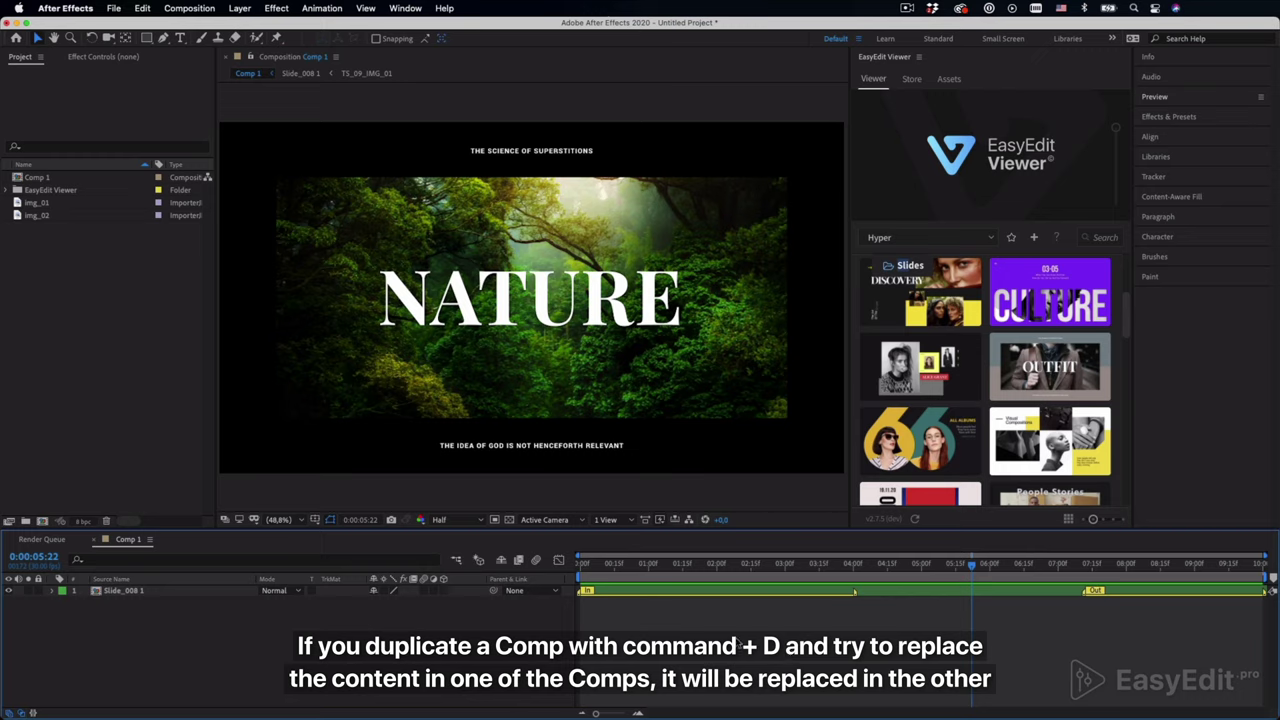
pyautogui.click(221, 596)
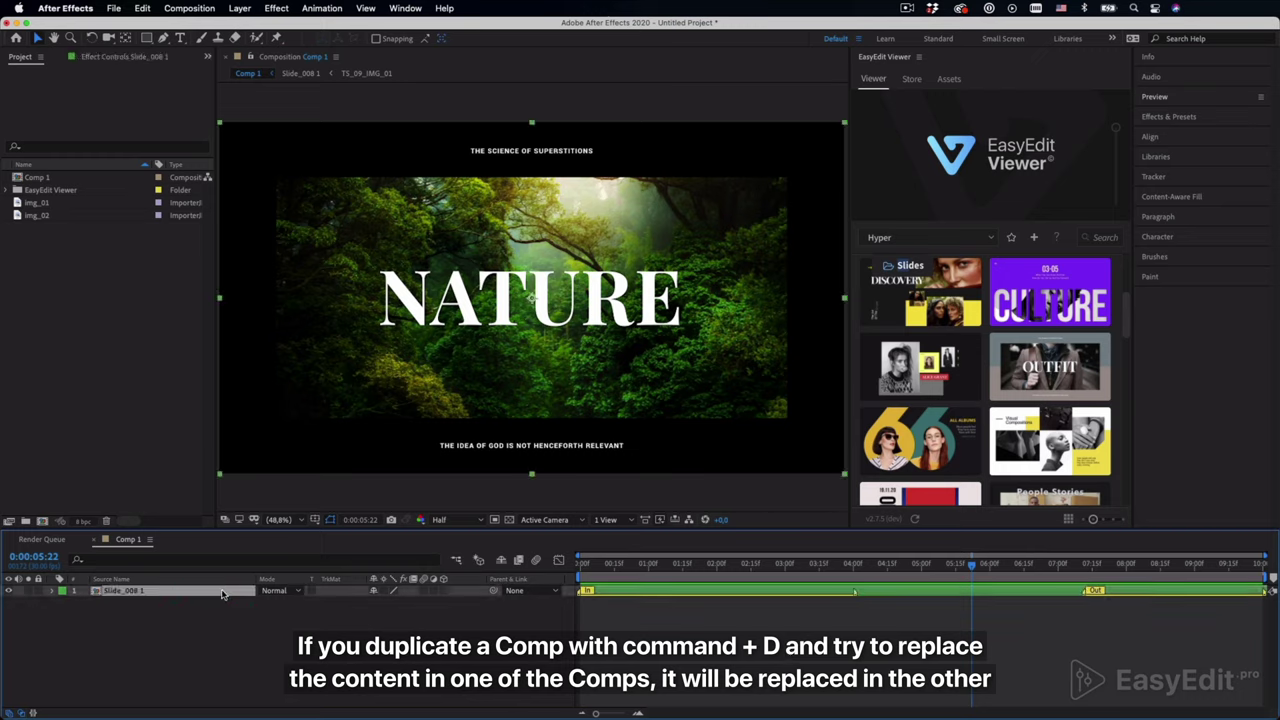
pyautogui.press('super+d')
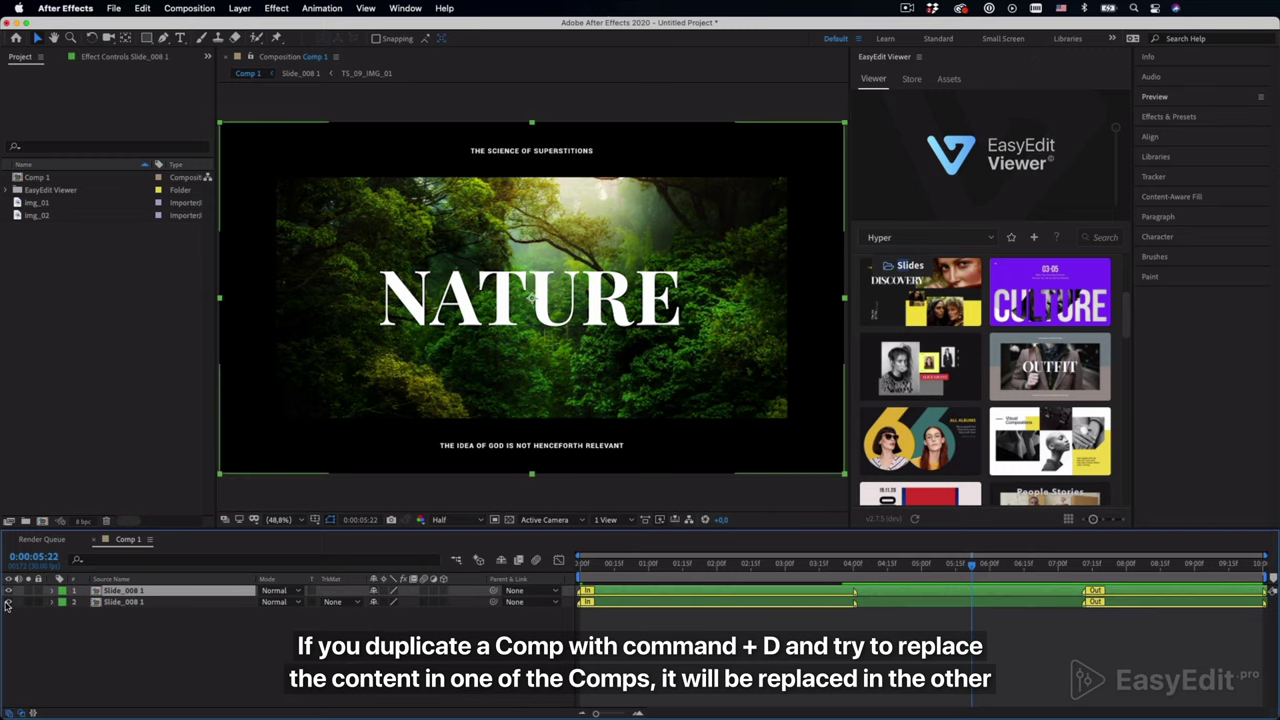
pyautogui.doubleClick(96, 592)
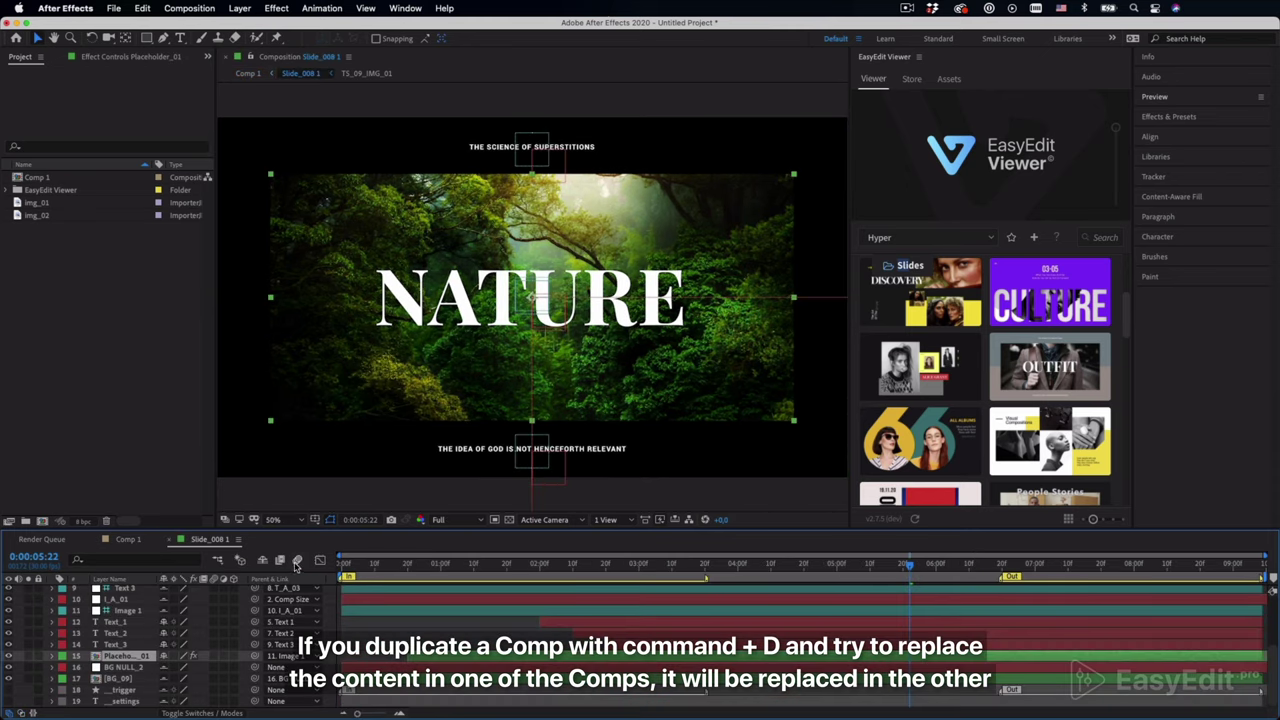
pyautogui.click(264, 561)
pyautogui.doubleClick(140, 635)
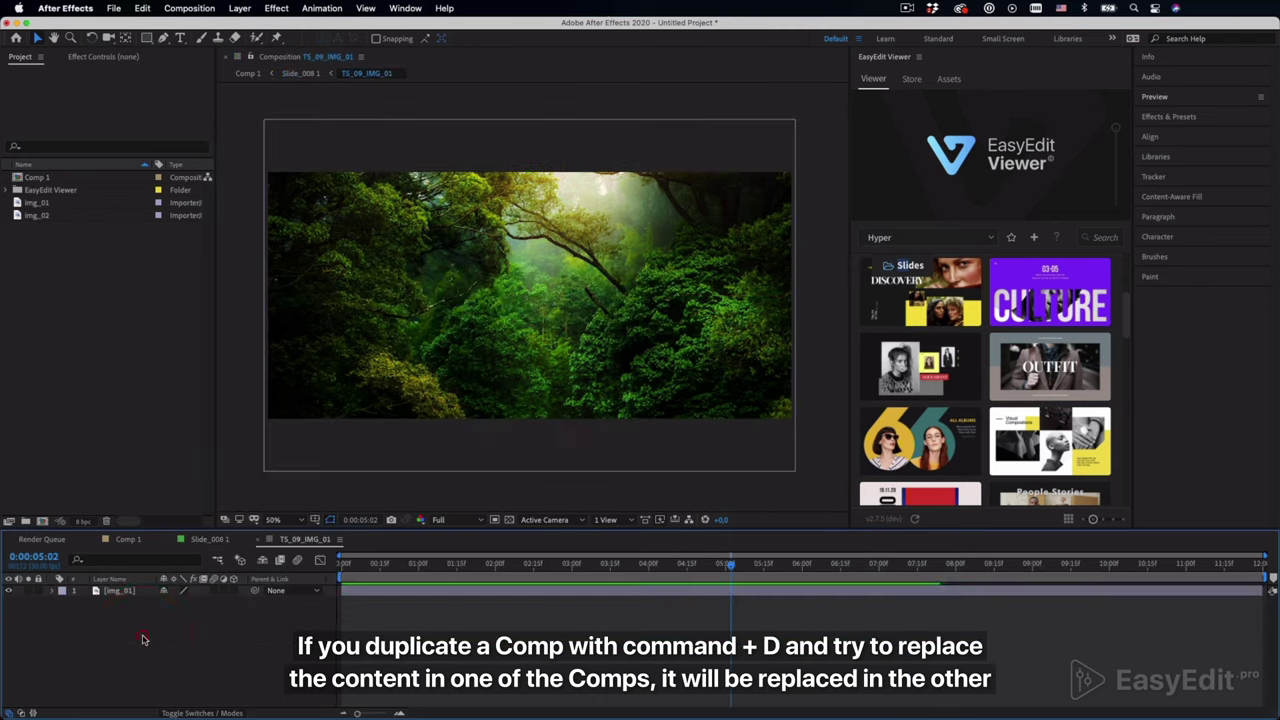
# Replace img_01 with the sunset img_02, scaled down to fit the frame.
pyautogui.click(131, 595)
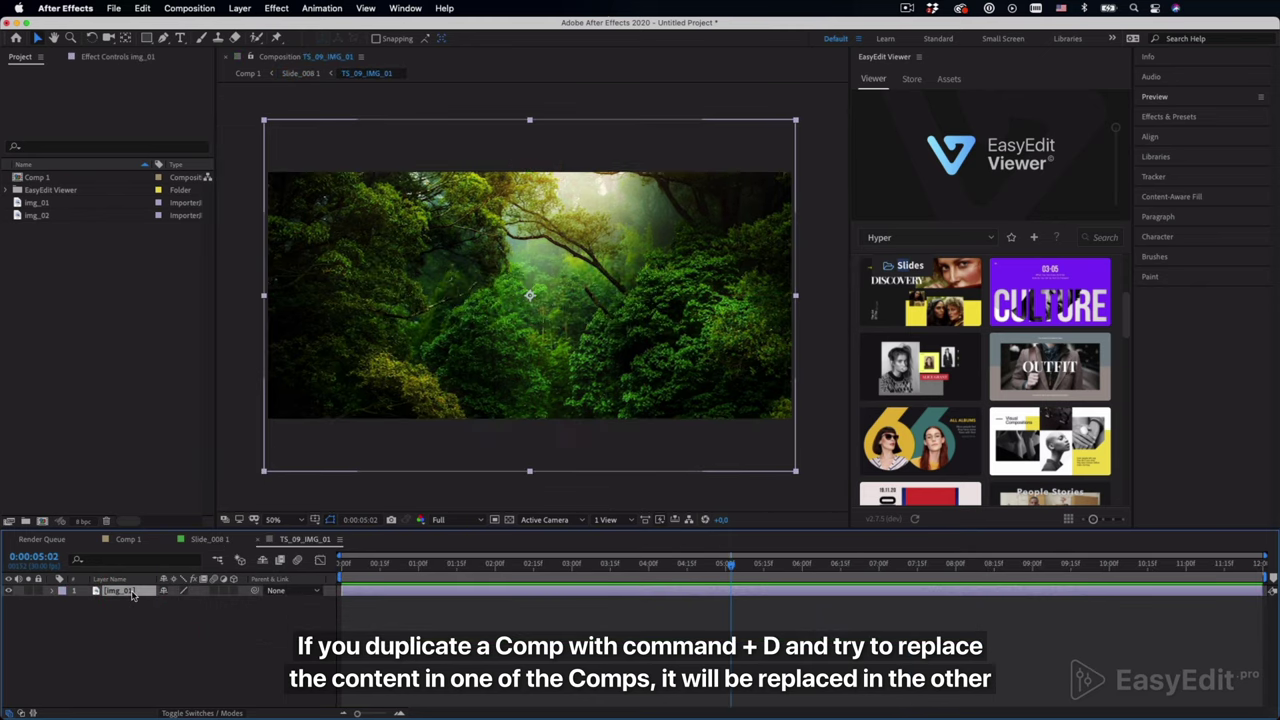
pyautogui.press('Delete')
pyautogui.moveTo(57, 216); pyautogui.dragTo(118, 612)
pyautogui.scroll(-4, 586, 457)
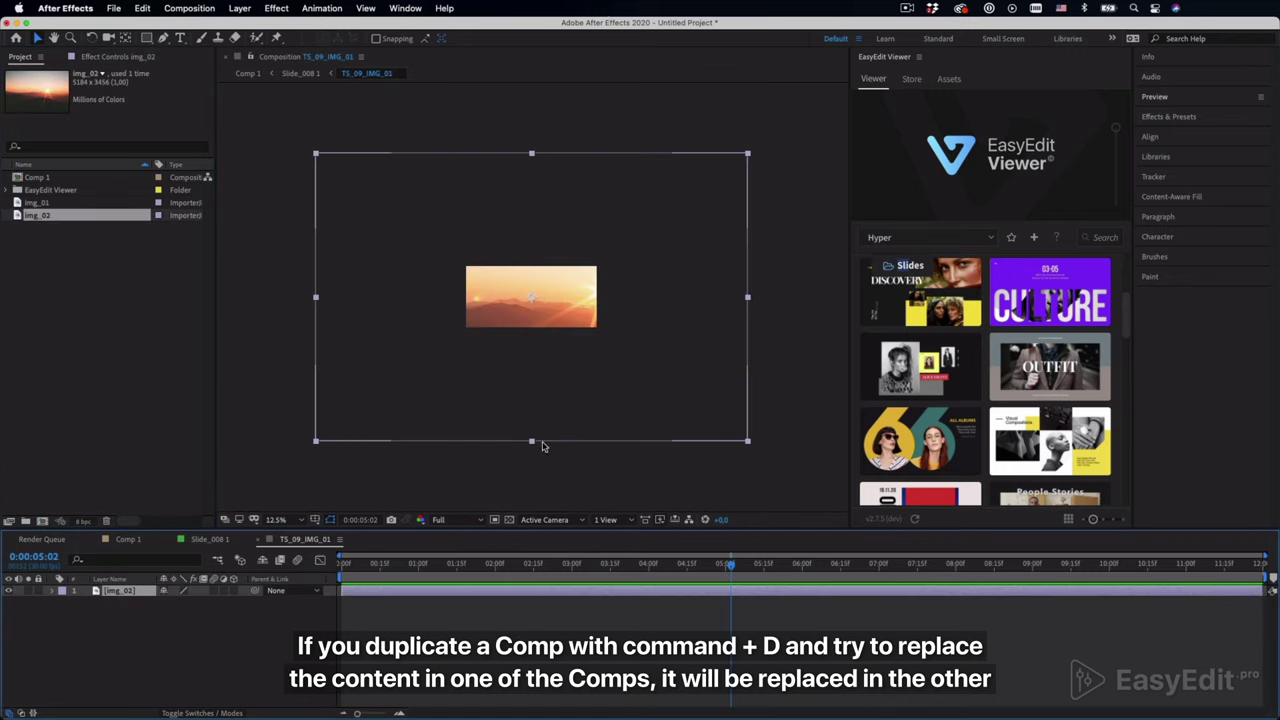
pyautogui.moveTo(533, 445); pyautogui.dragTo(532, 344)
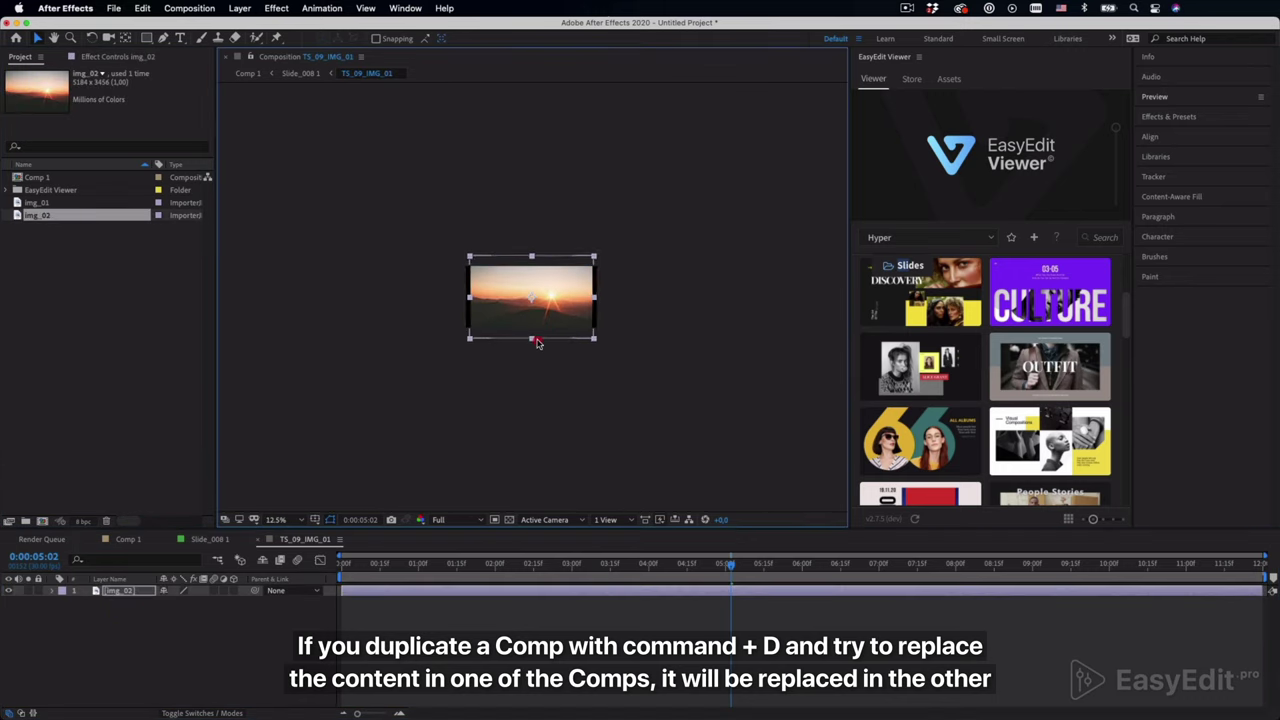
pyautogui.scroll(4, 534, 350)
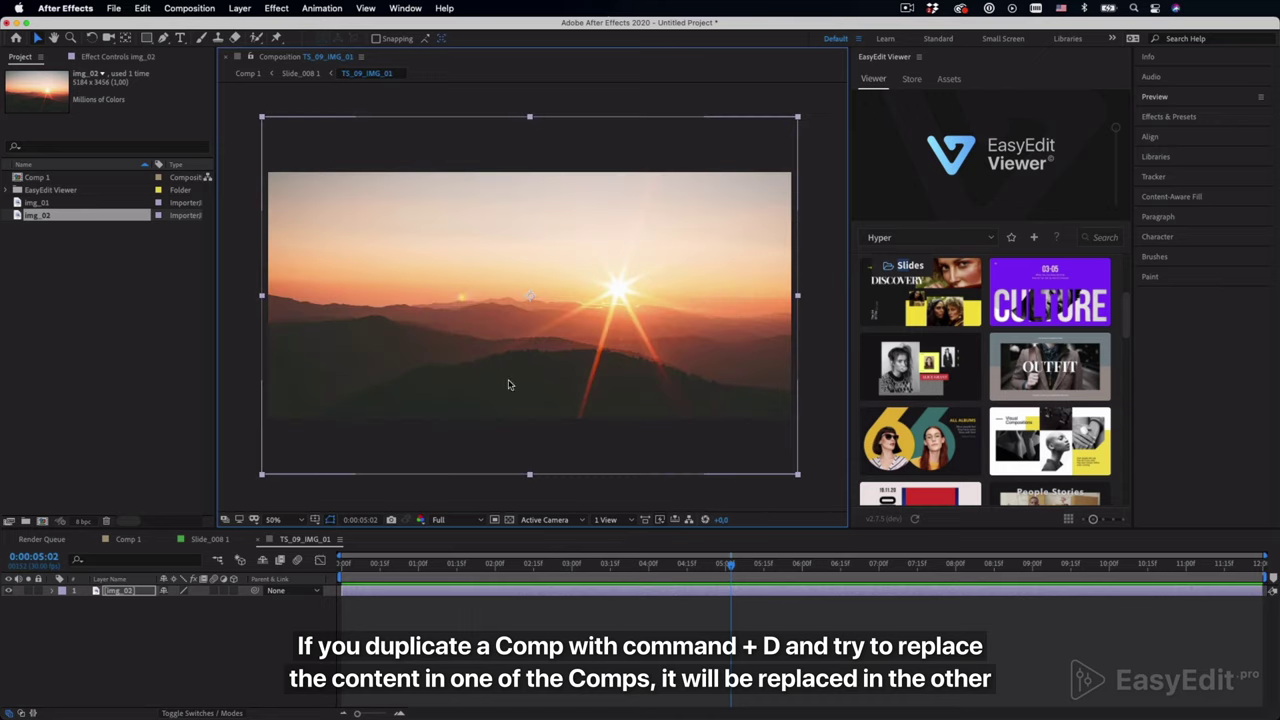
pyautogui.click(198, 541)
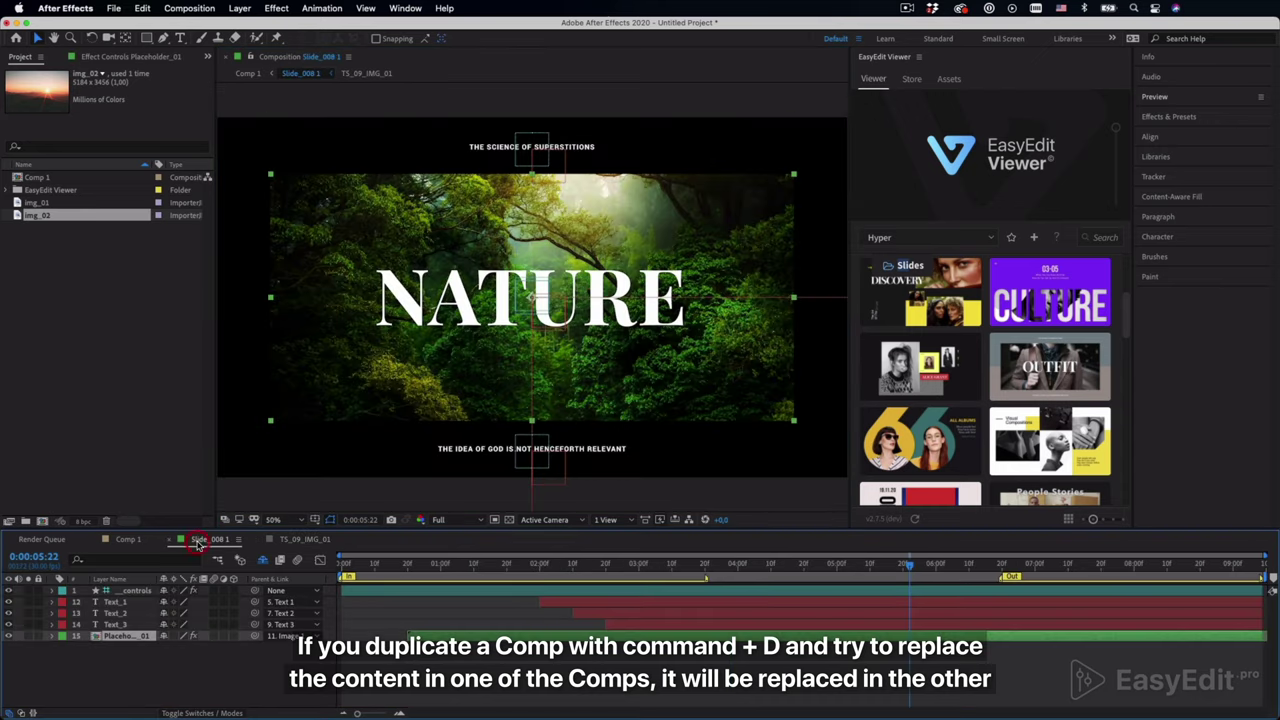
# In Comp 1, hide and delete the duplicate top Slide_008 1 layer.
pyautogui.click(127, 540)
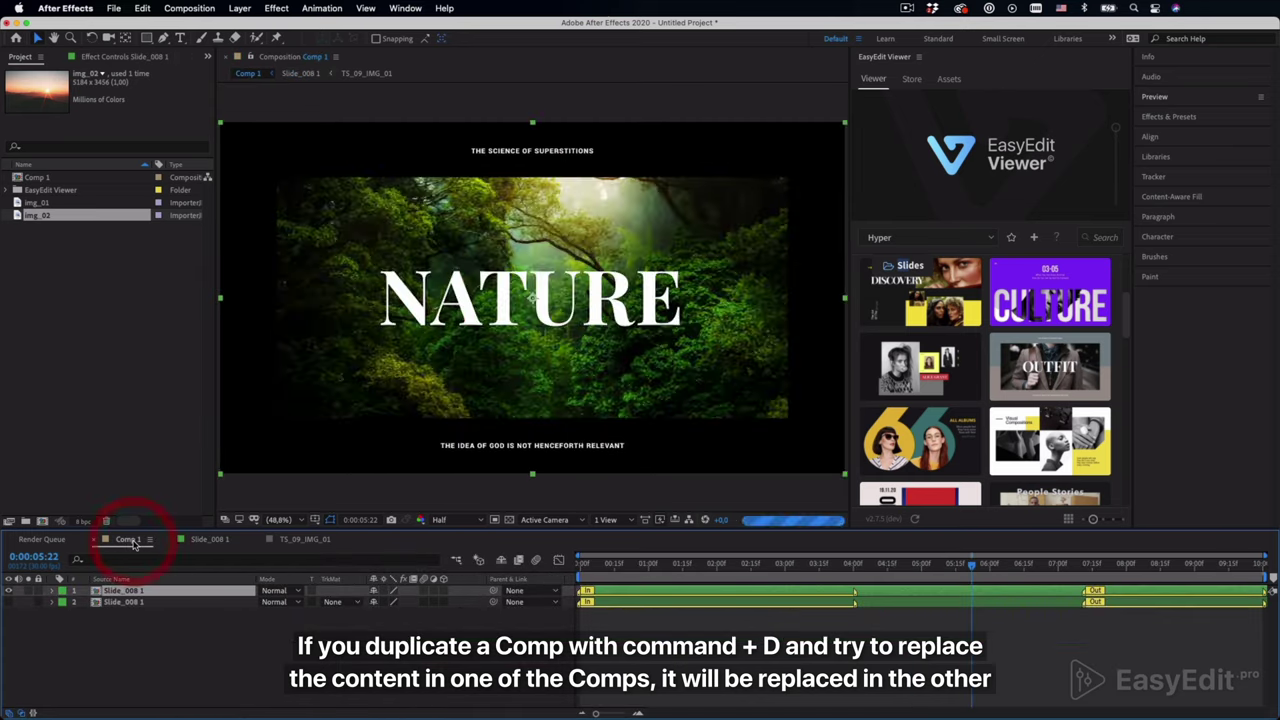
pyautogui.click(10, 591)
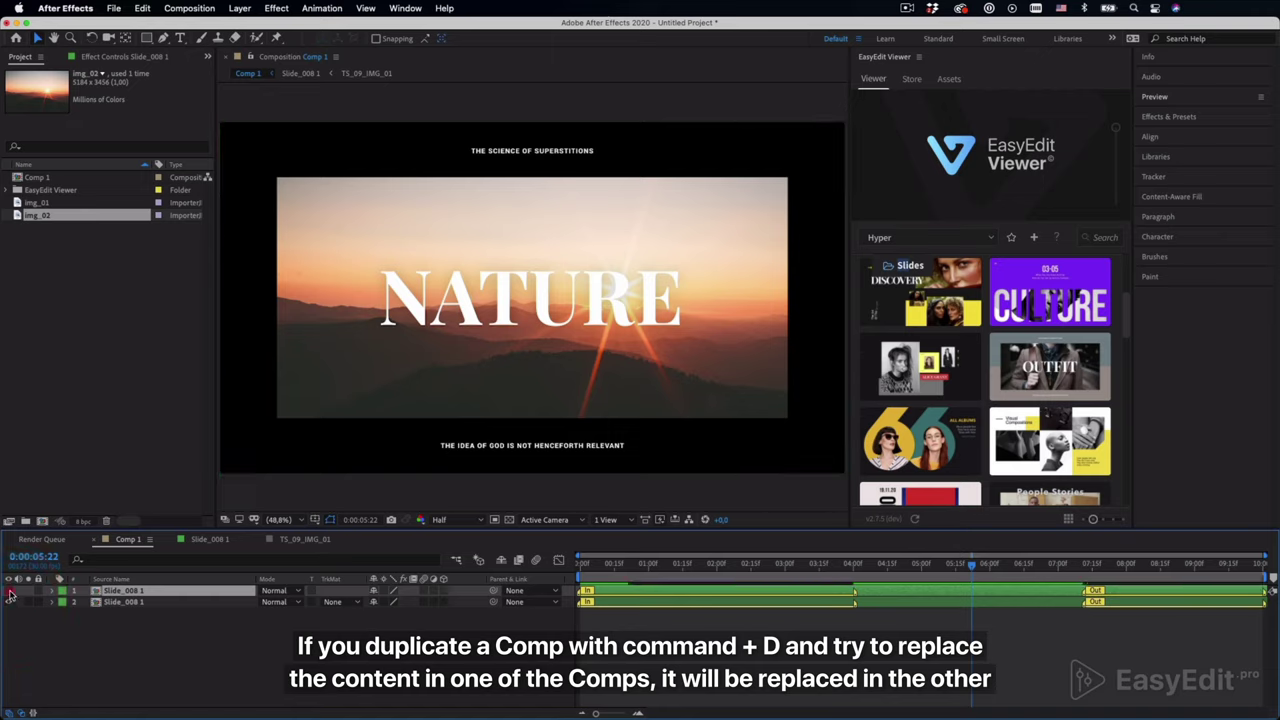
pyautogui.press('Delete')
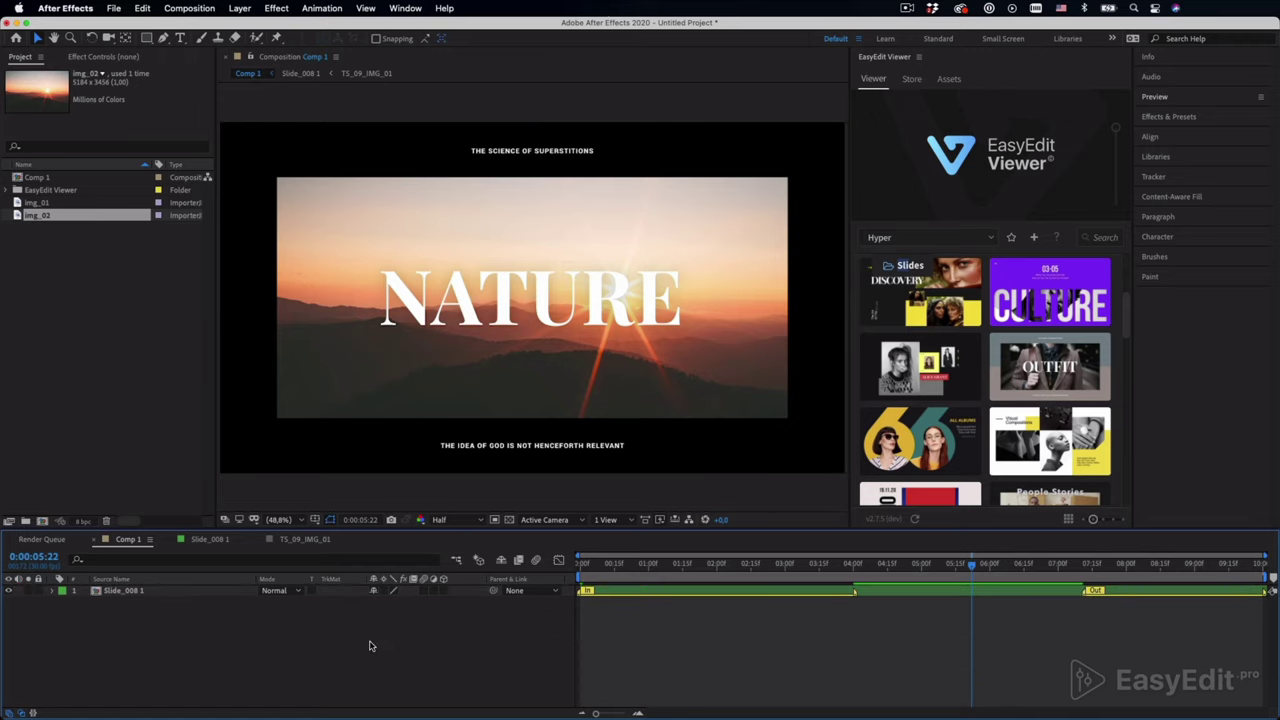
# Reveal the remaining Slide_008 1 layer's source comp in the Project panel.
pyautogui.click(221, 594)
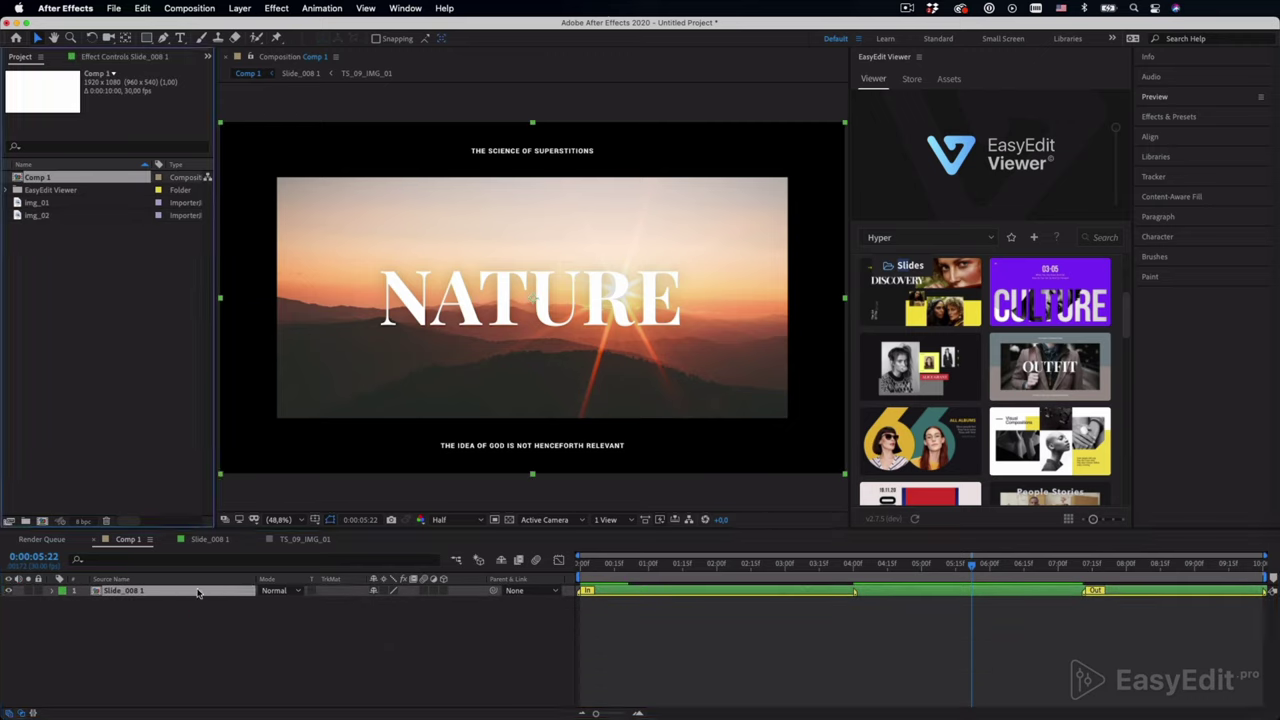
pyautogui.rightClick(191, 589)
pyautogui.moveTo(250, 595)
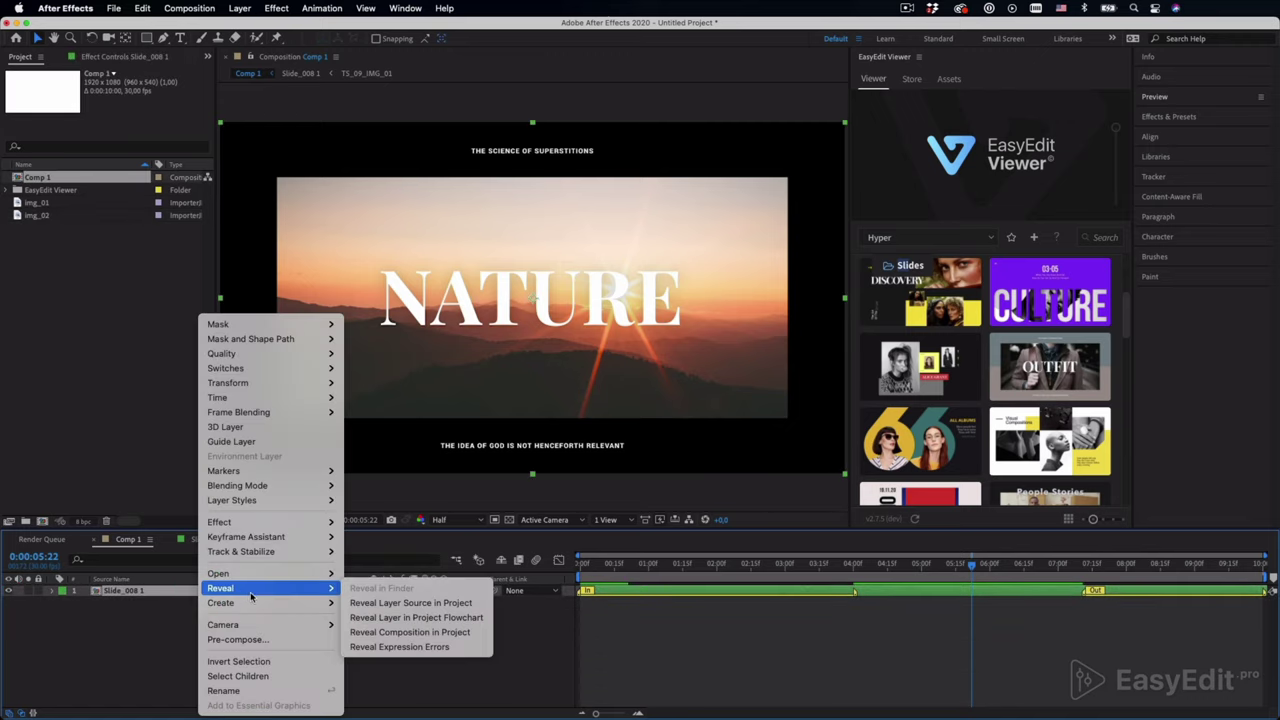
pyautogui.click(474, 605)
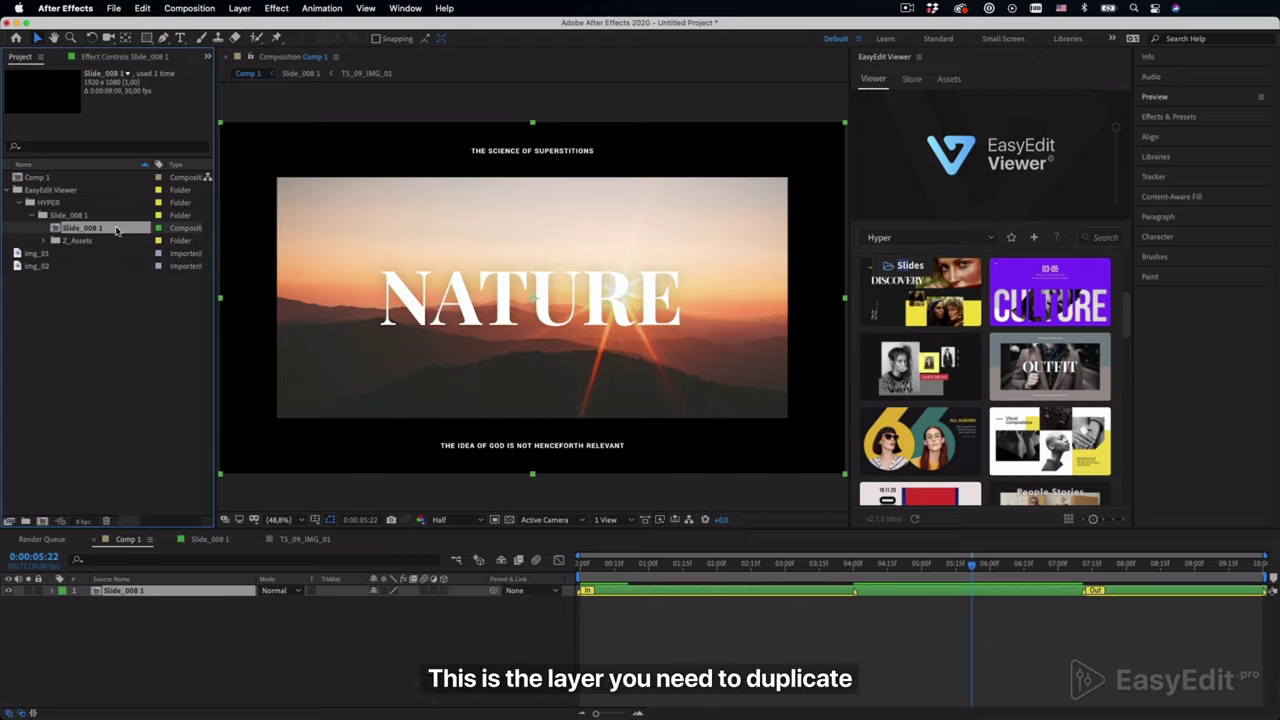
# Run True Comp Duplicator.jsx and make one copy of Slide_008 1, creating Slide_008 2.
pyautogui.click(445, 9)
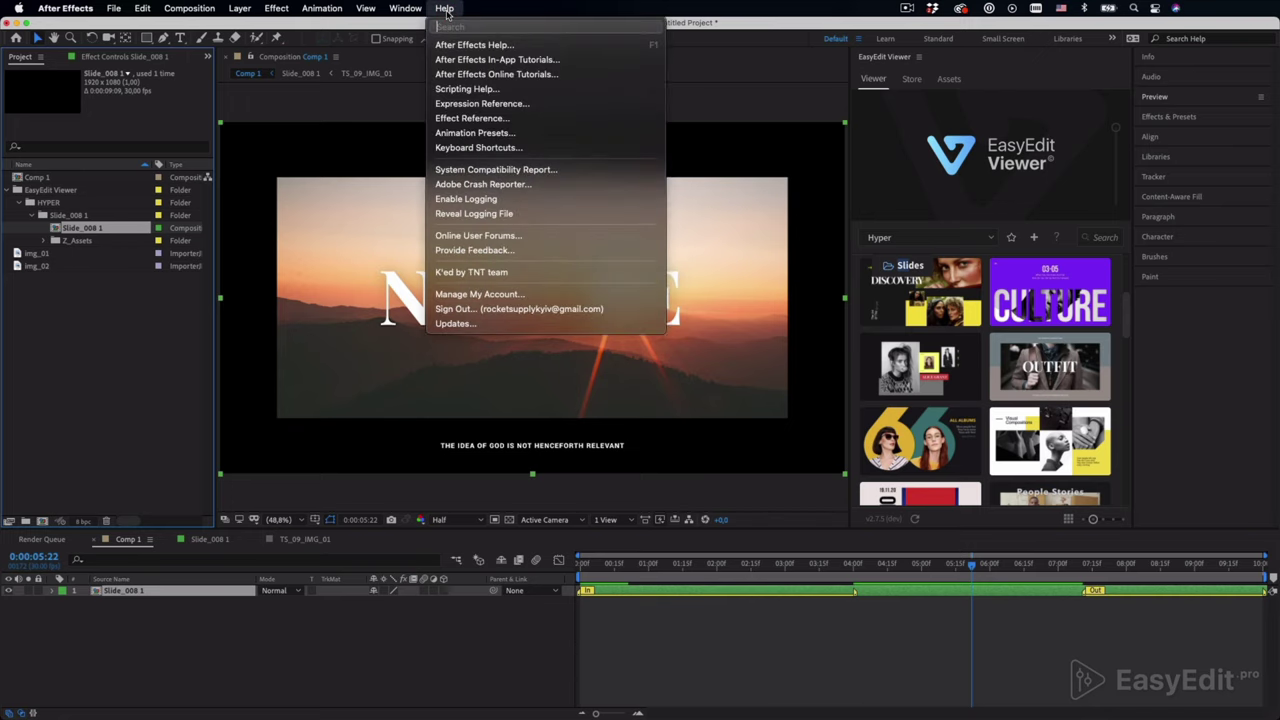
pyautogui.write('tru')
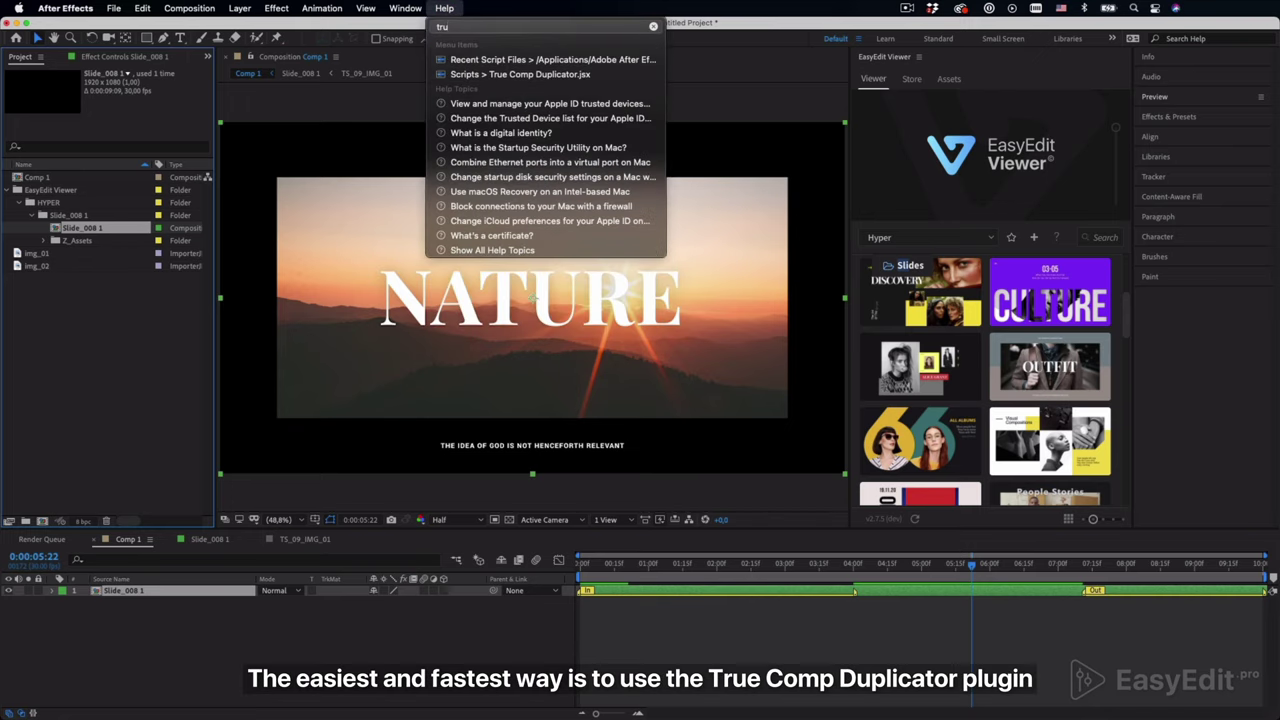
pyautogui.moveTo(502, 74)
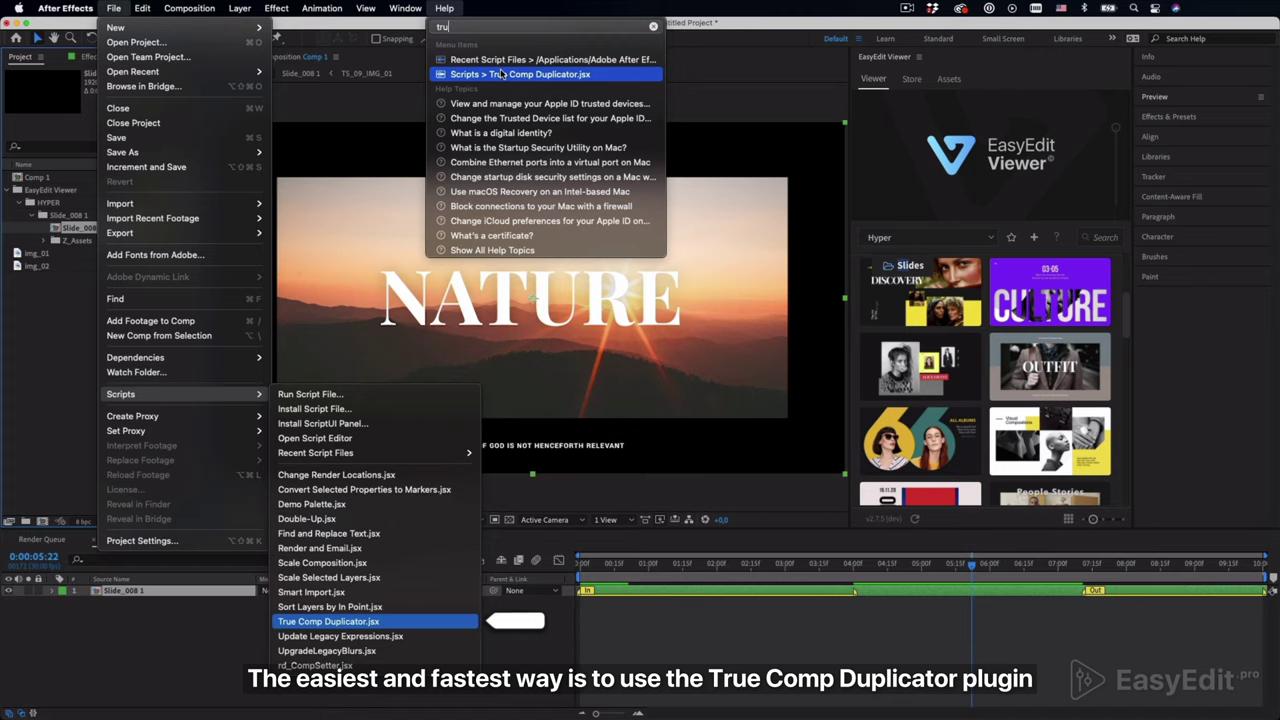
pyautogui.click(502, 74)
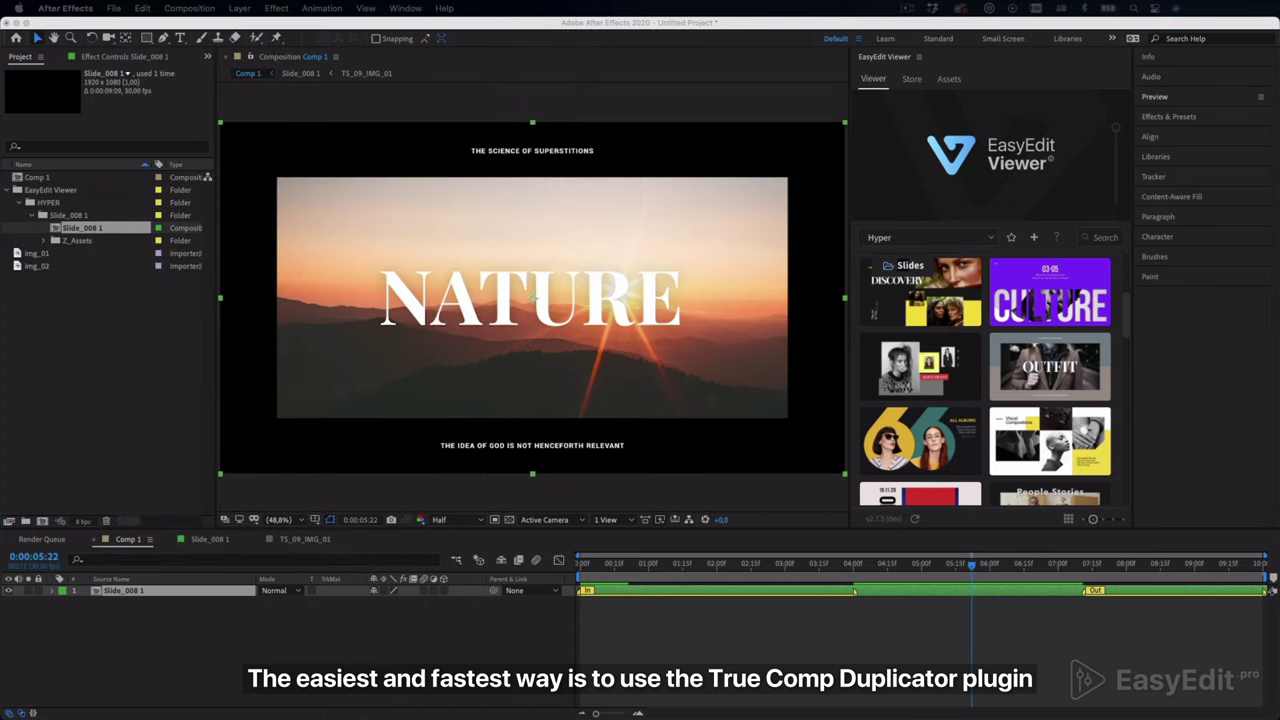
pyautogui.click(614, 146)
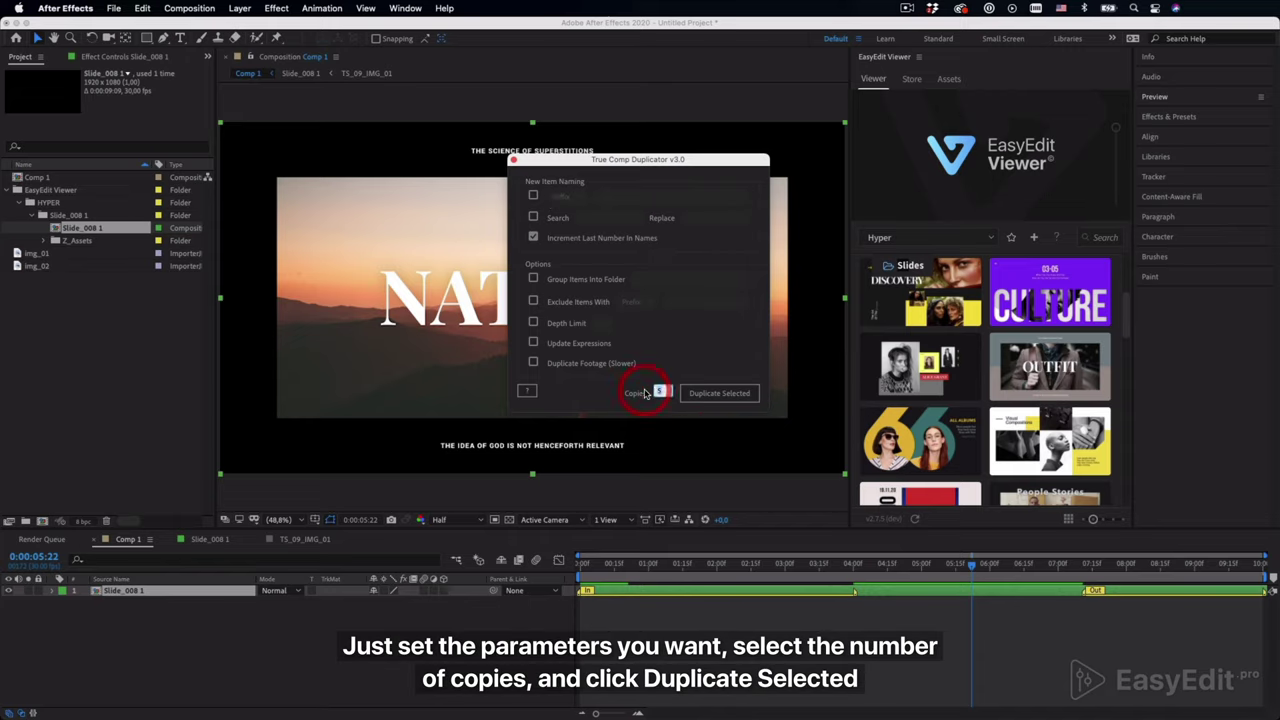
pyautogui.press('BackSpace')
pyautogui.click(713, 396)
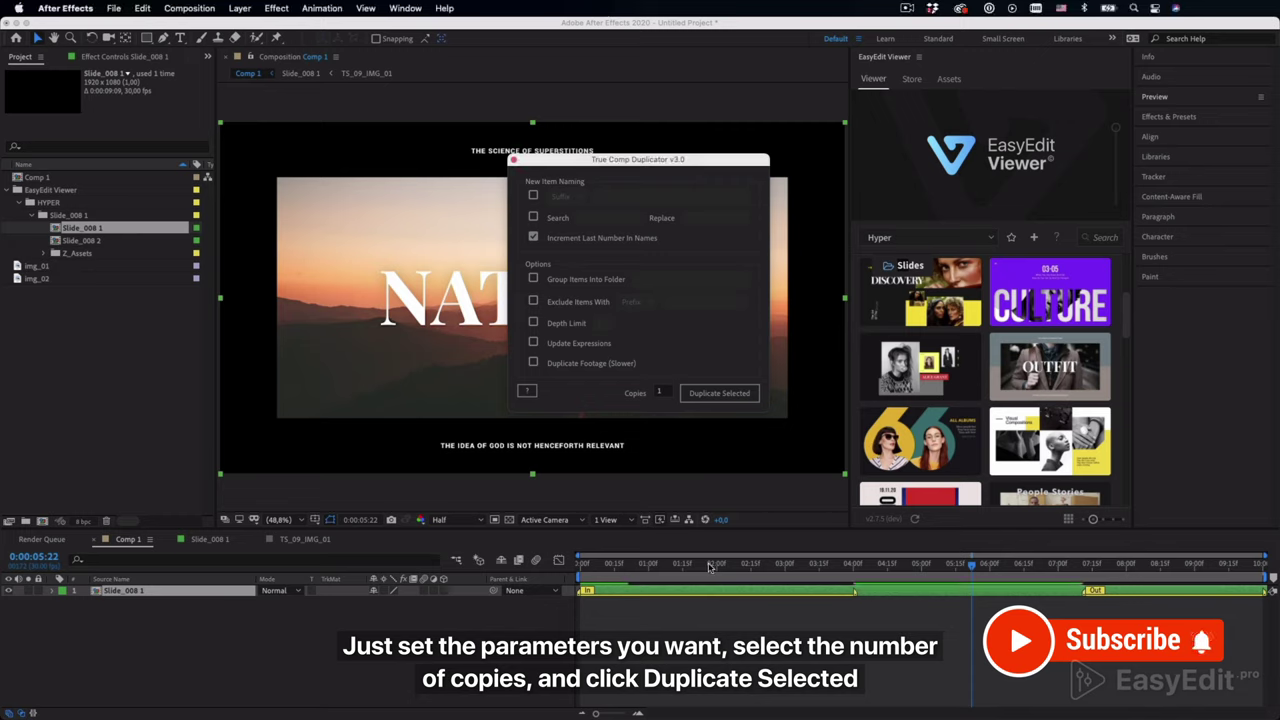
# Add the new Slide_008 2 composition to Comp 1 as the top layer.
pyautogui.click(513, 160)
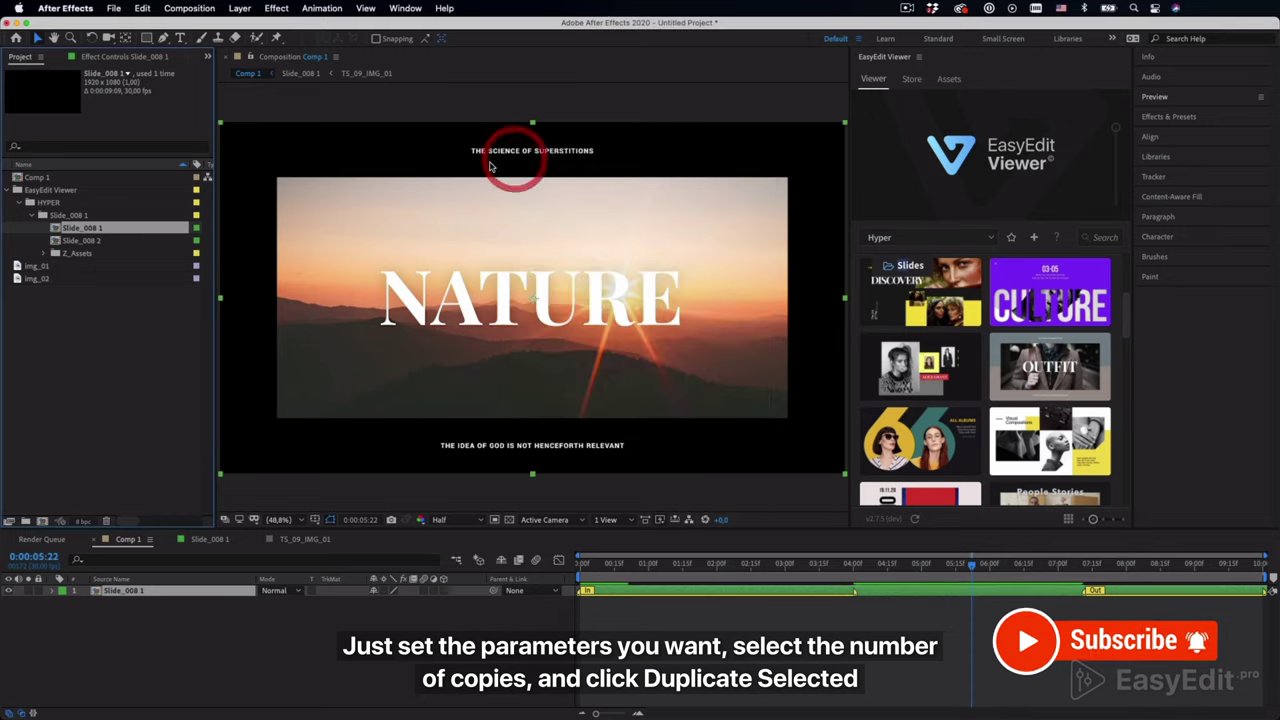
pyautogui.click(88, 241)
pyautogui.moveTo(88, 241); pyautogui.dragTo(157, 595)
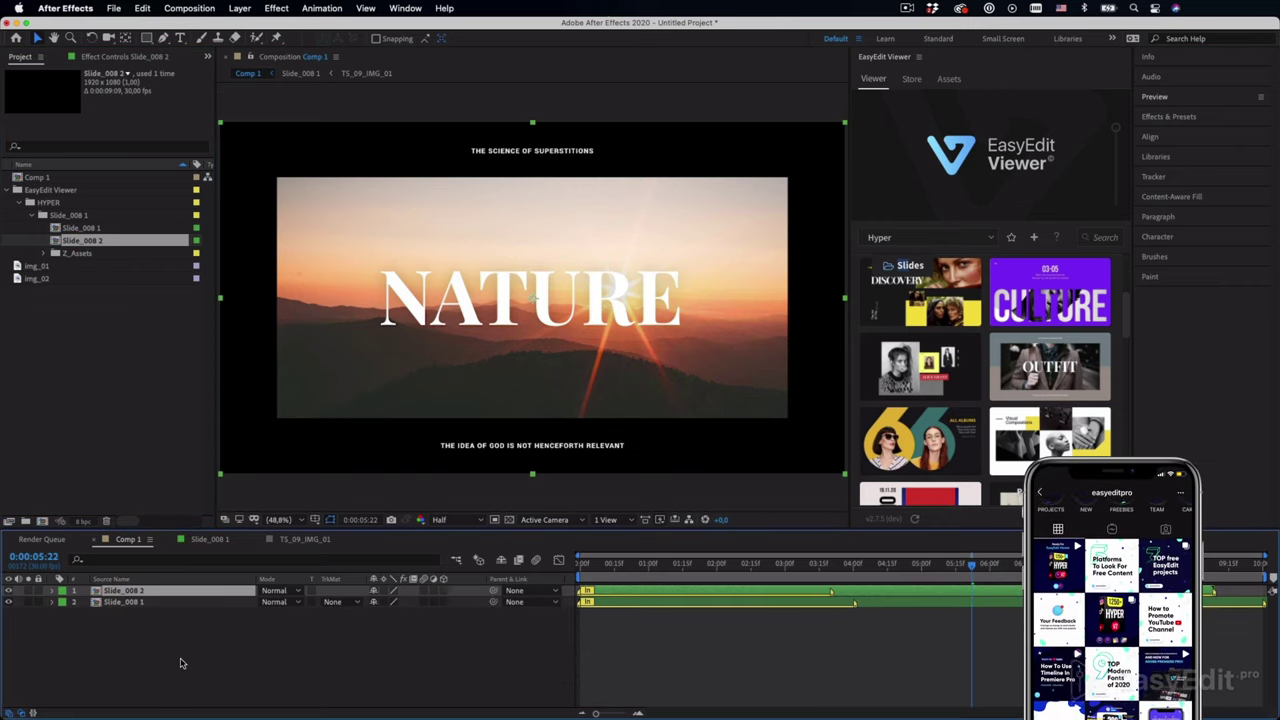
# Inside Slide_008 2's TS_09_IMG_02 comp, add forest image img_01 scaled to fit.
pyautogui.doubleClick(120, 591)
pyautogui.doubleClick(101, 638)
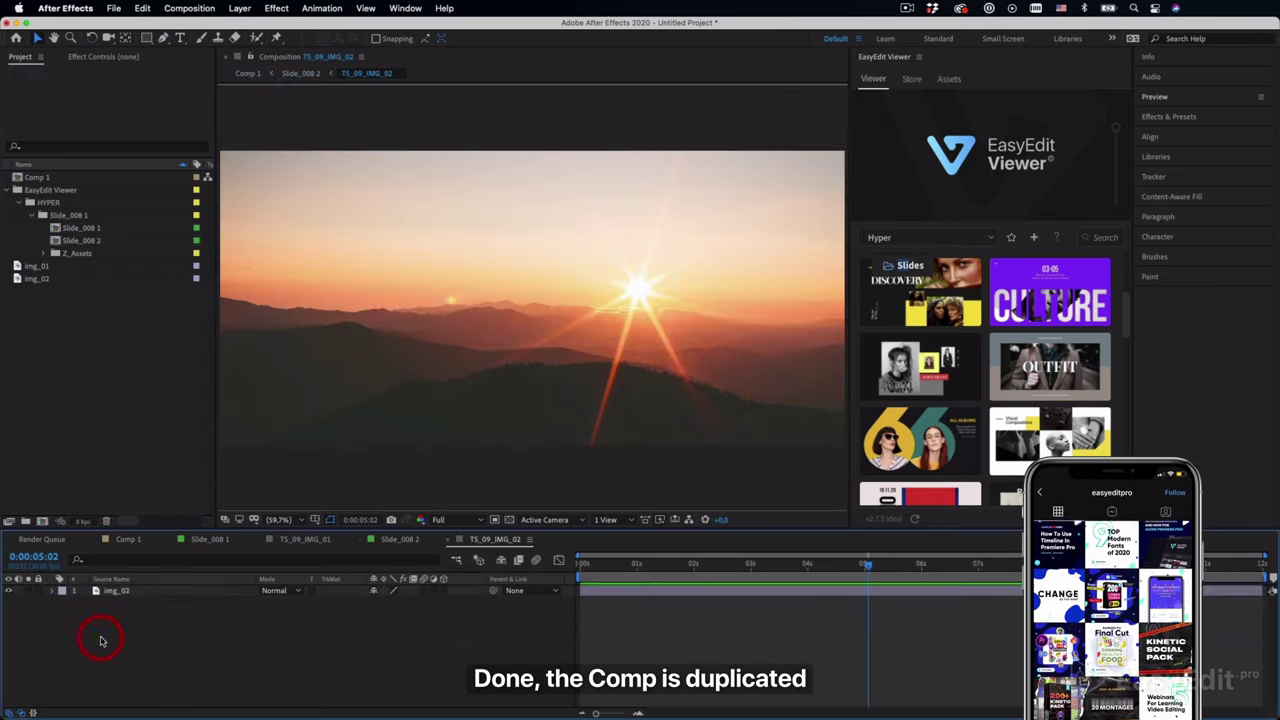
pyautogui.moveTo(58, 268); pyautogui.dragTo(140, 592)
pyautogui.press(',')
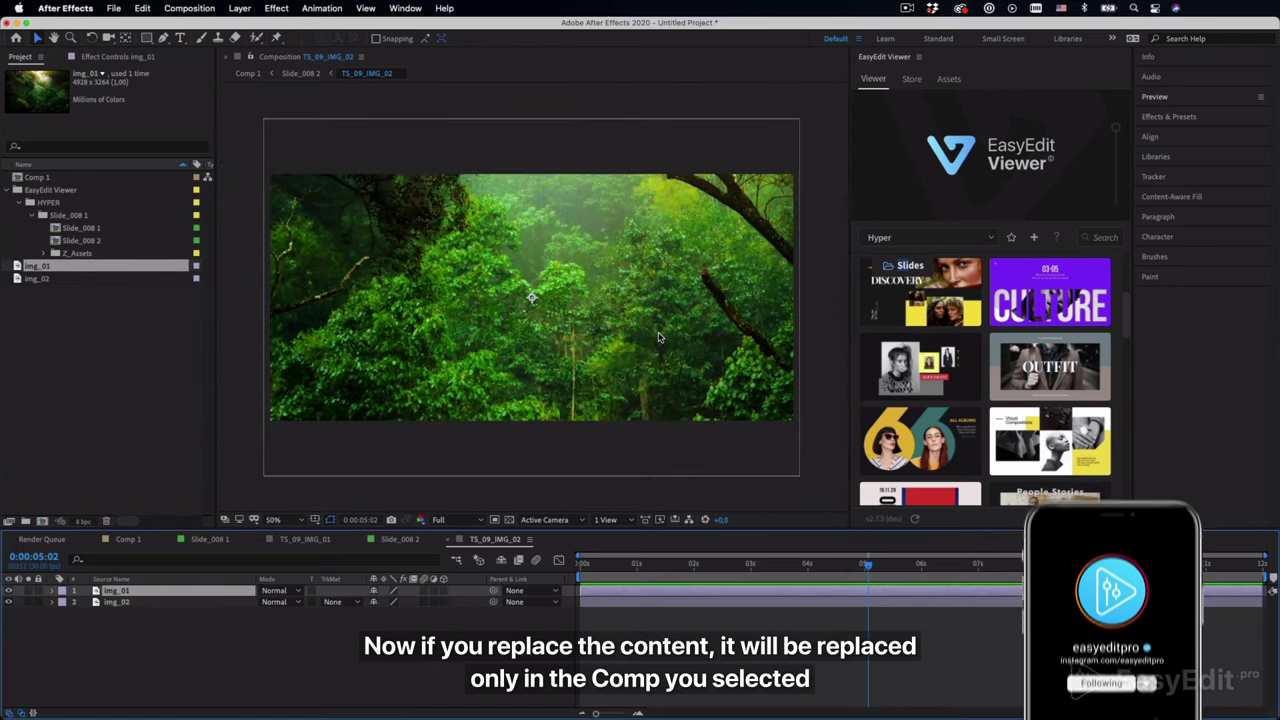
pyautogui.press(',')
pyautogui.press(',')
pyautogui.press(',')
pyautogui.press(',')
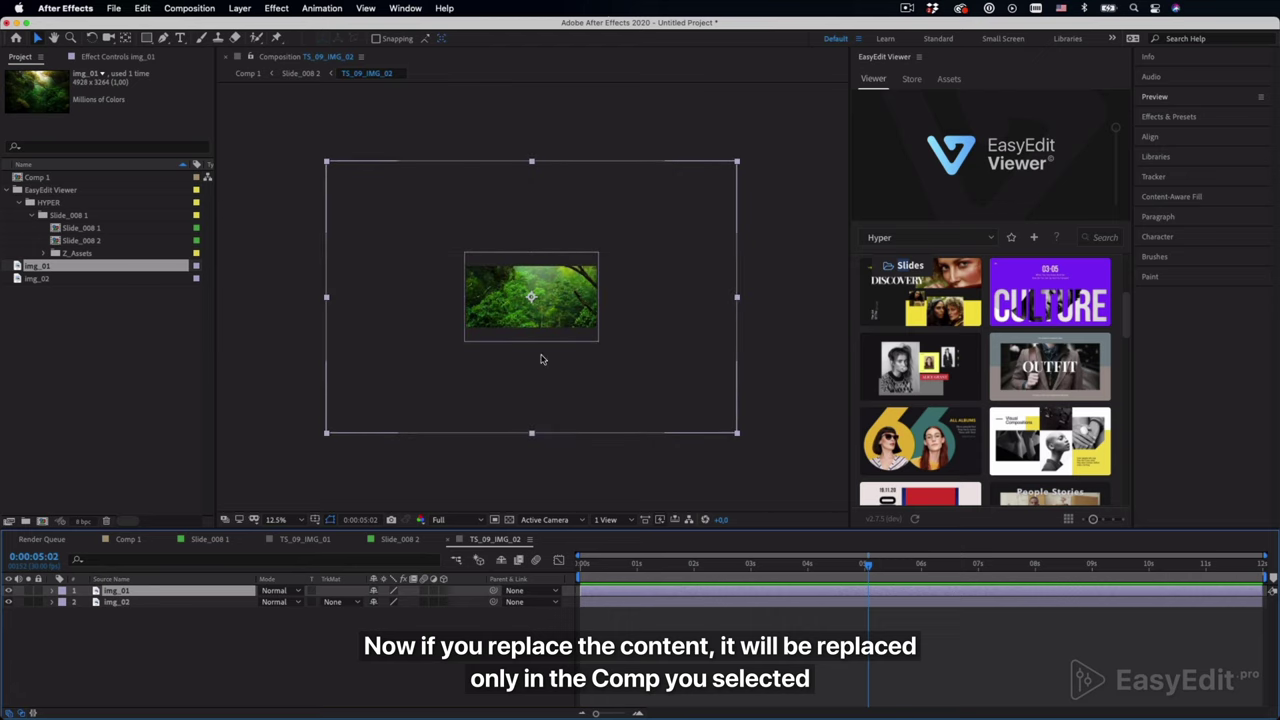
pyautogui.moveTo(530, 436); pyautogui.dragTo(531, 343)
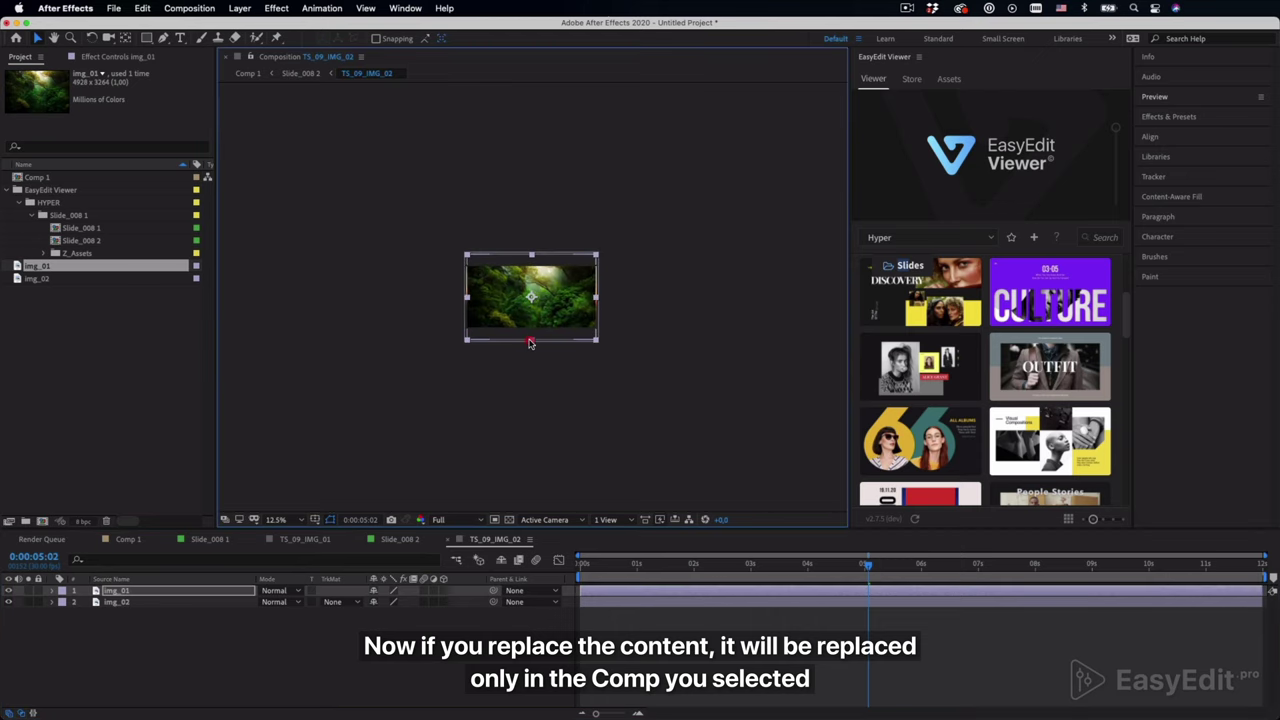
# Delete the old img_02 sunset layer and go back to Comp 1.
pyautogui.press('.')
pyautogui.press('.')
pyautogui.press('.')
pyautogui.press('.')
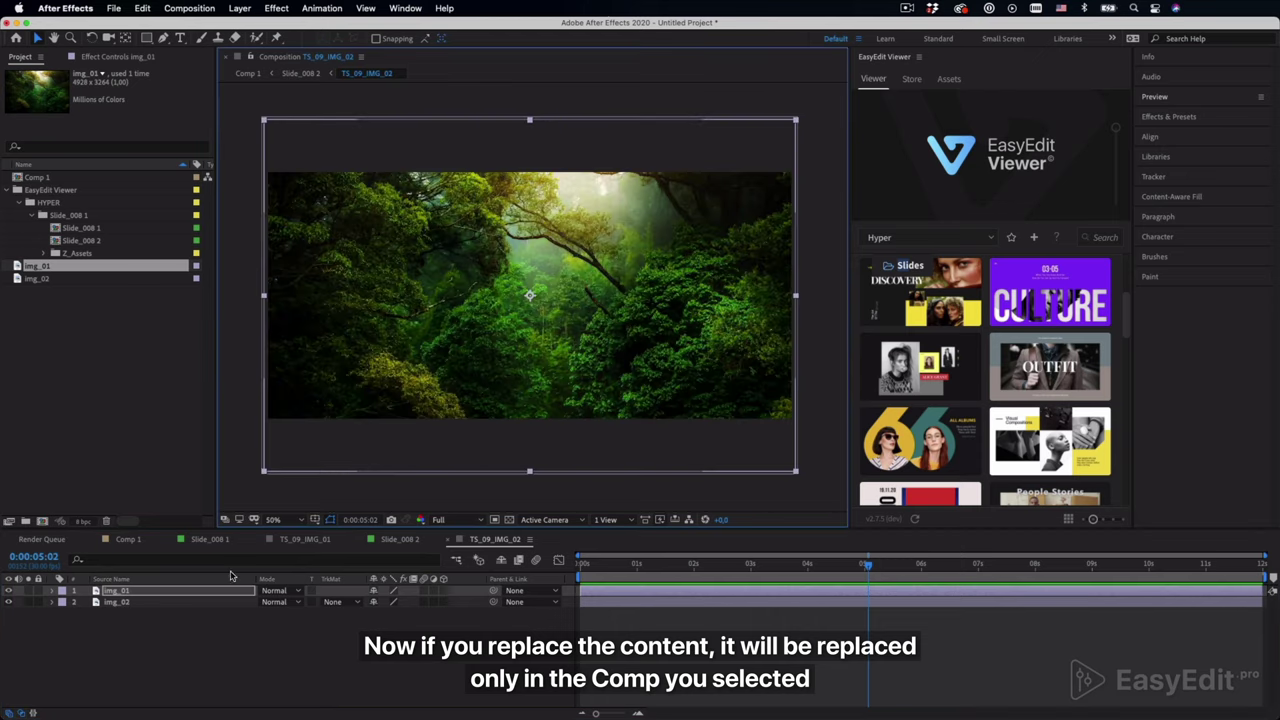
pyautogui.click(210, 602)
pyautogui.press('Delete')
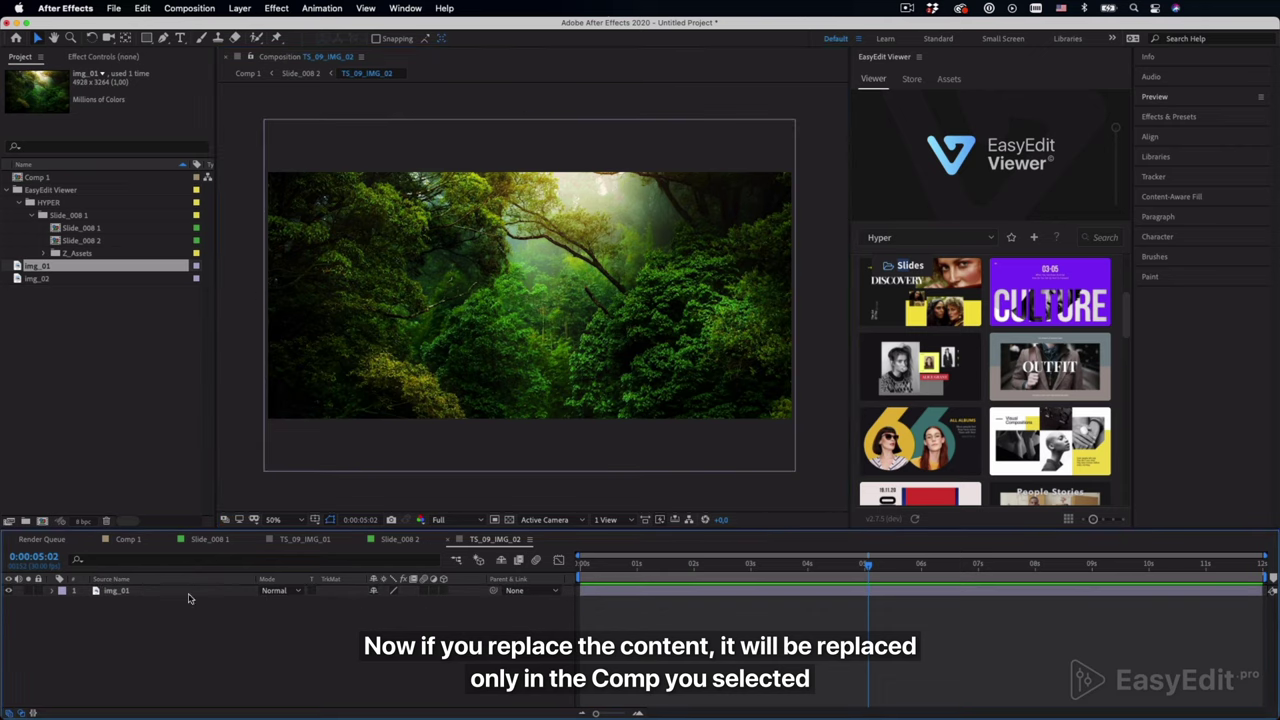
pyautogui.click(127, 540)
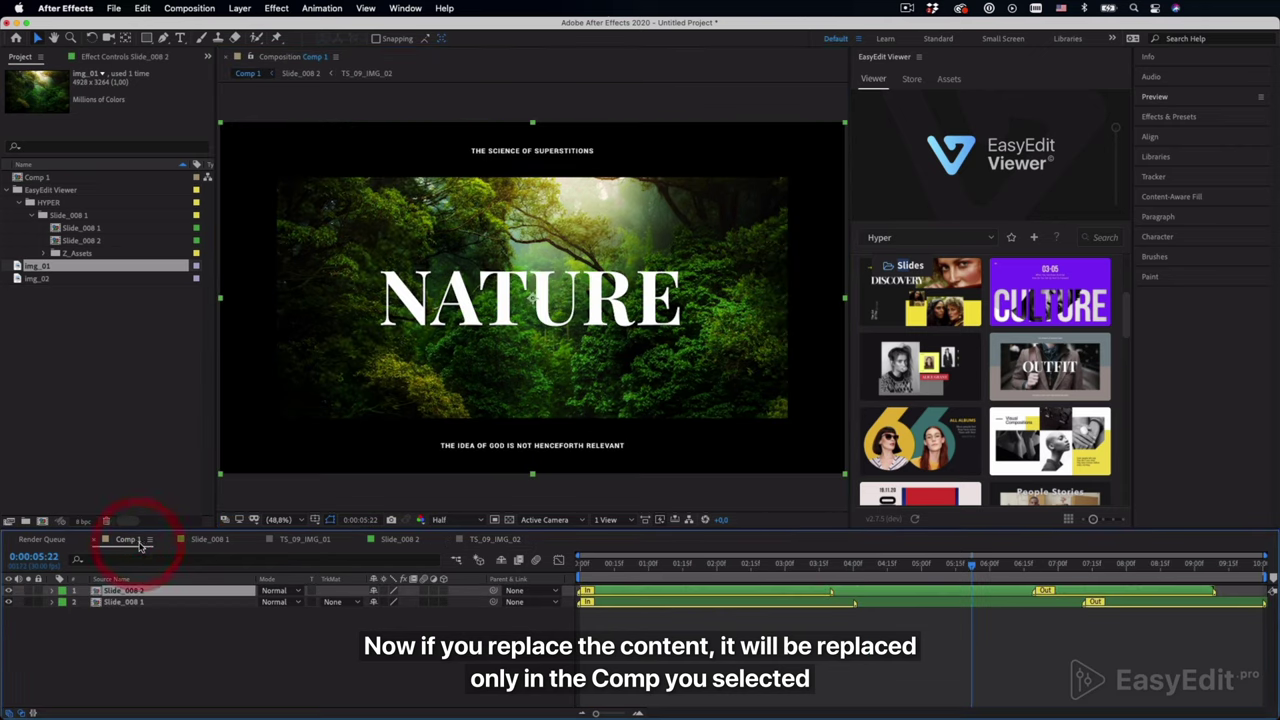
pyautogui.click(9, 591)
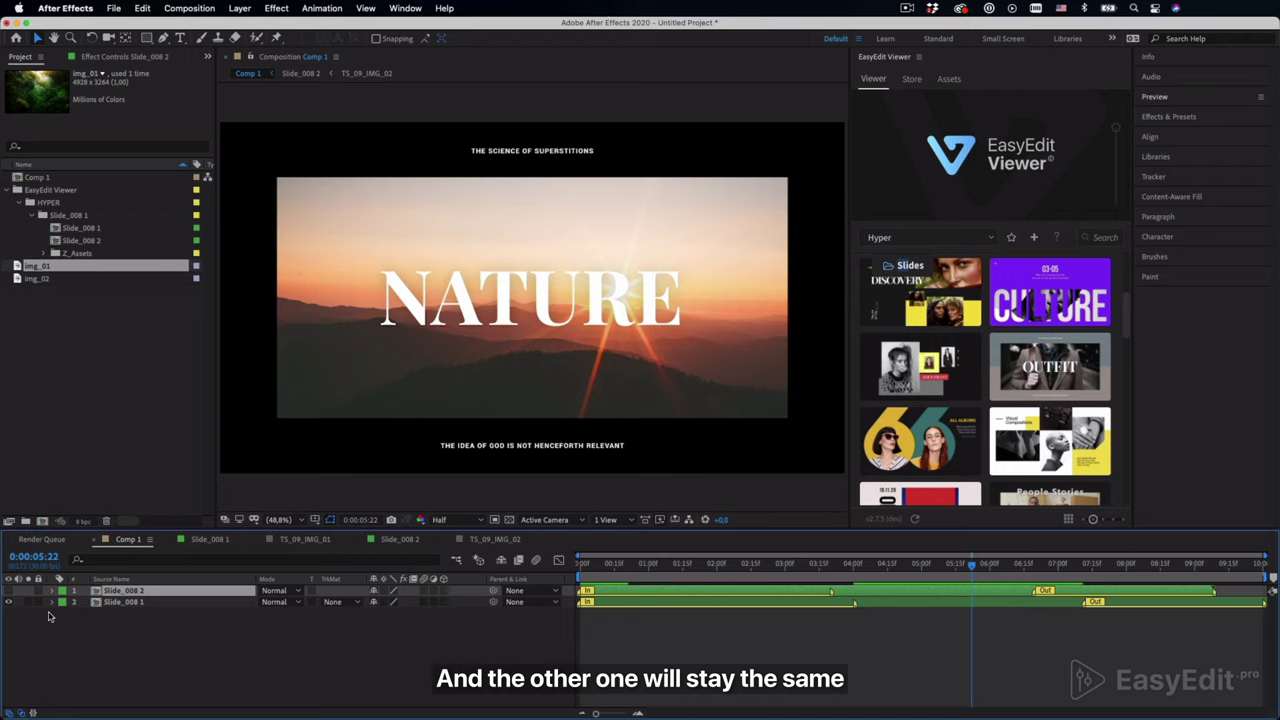
pyautogui.click(9, 591)
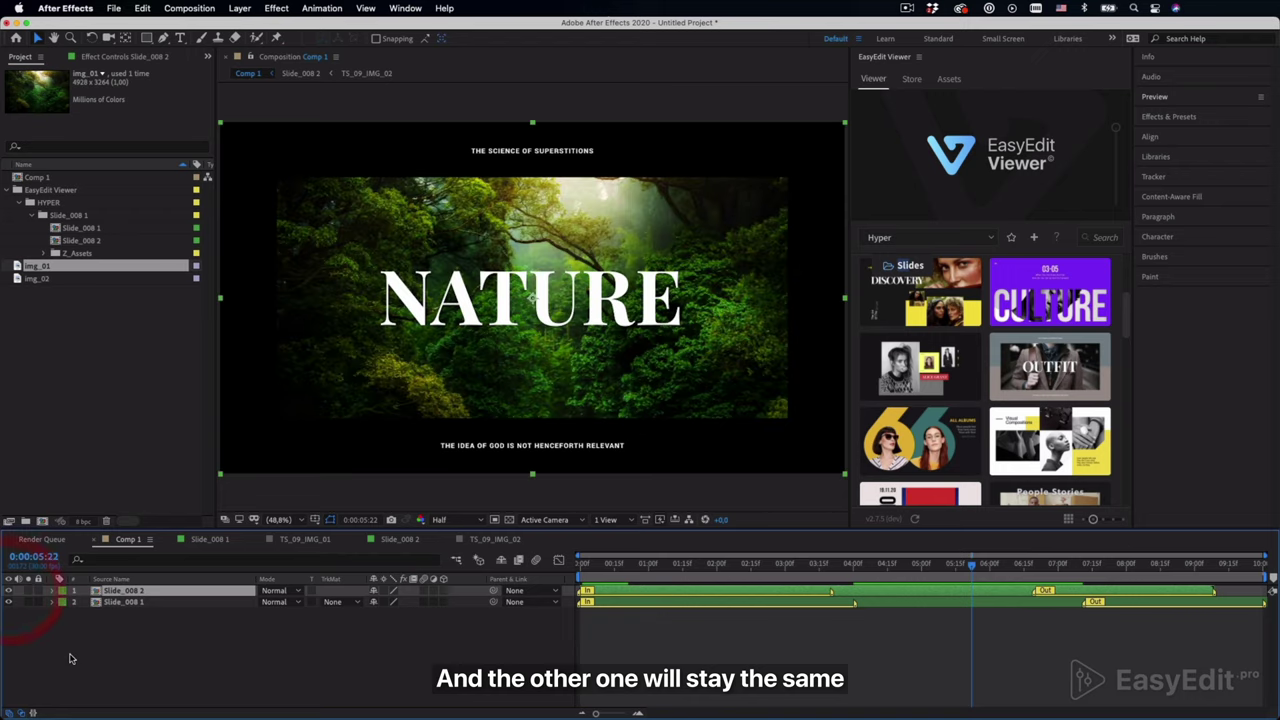